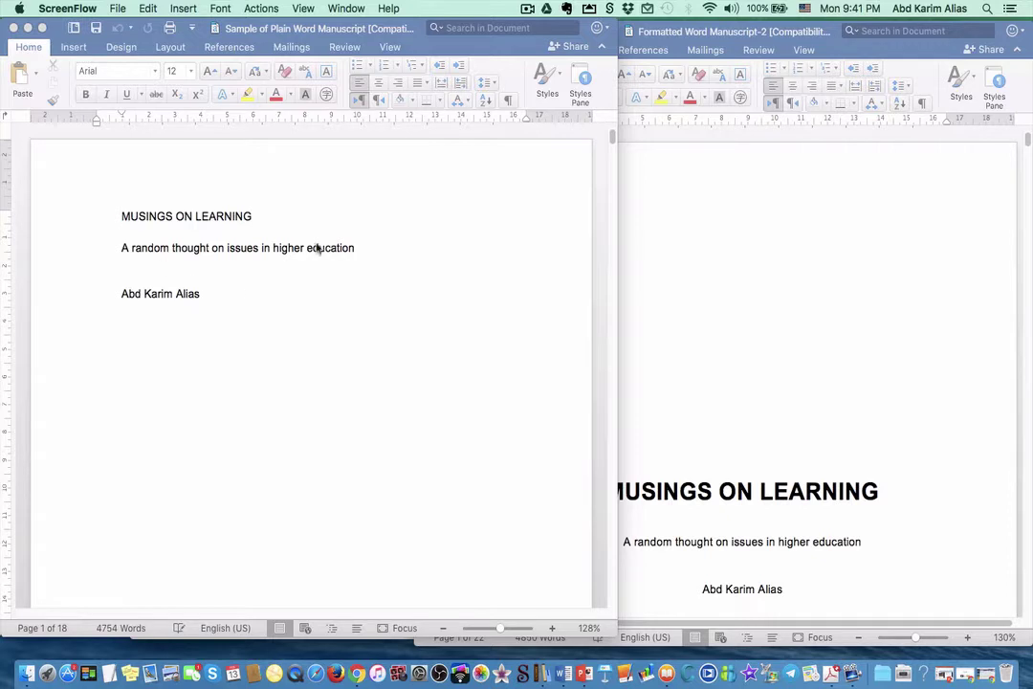
Step: Page past the plain manuscript's title, copyright, dedication, contents, acknowledgement and preface pages to PART 1, Chapter 1
{"action": "scroll", "coordinate": [303, 310], "scroll_direction": "down", "scroll_amount": 2}
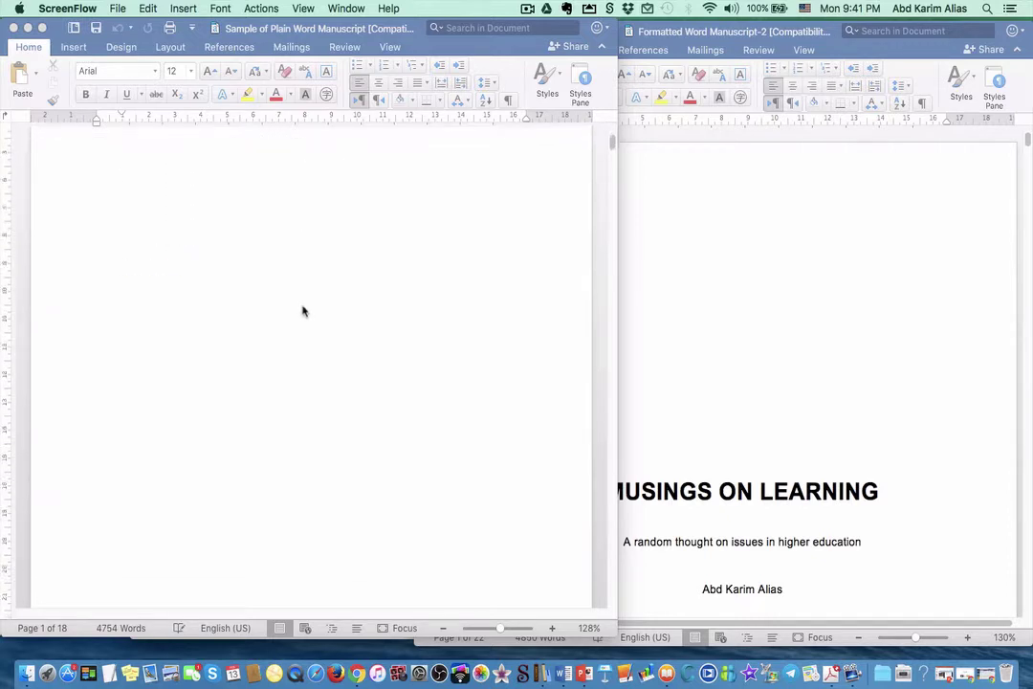
{"action": "scroll", "coordinate": [246, 215], "scroll_direction": "up", "scroll_amount": 2}
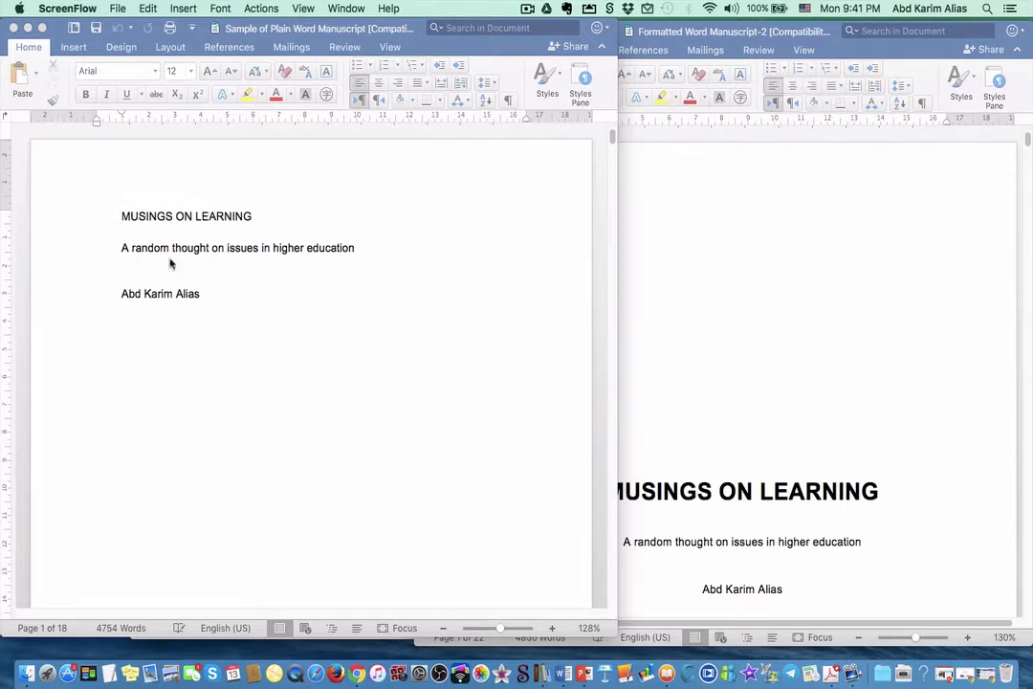
{"action": "scroll", "coordinate": [265, 330], "scroll_direction": "down", "scroll_amount": 15}
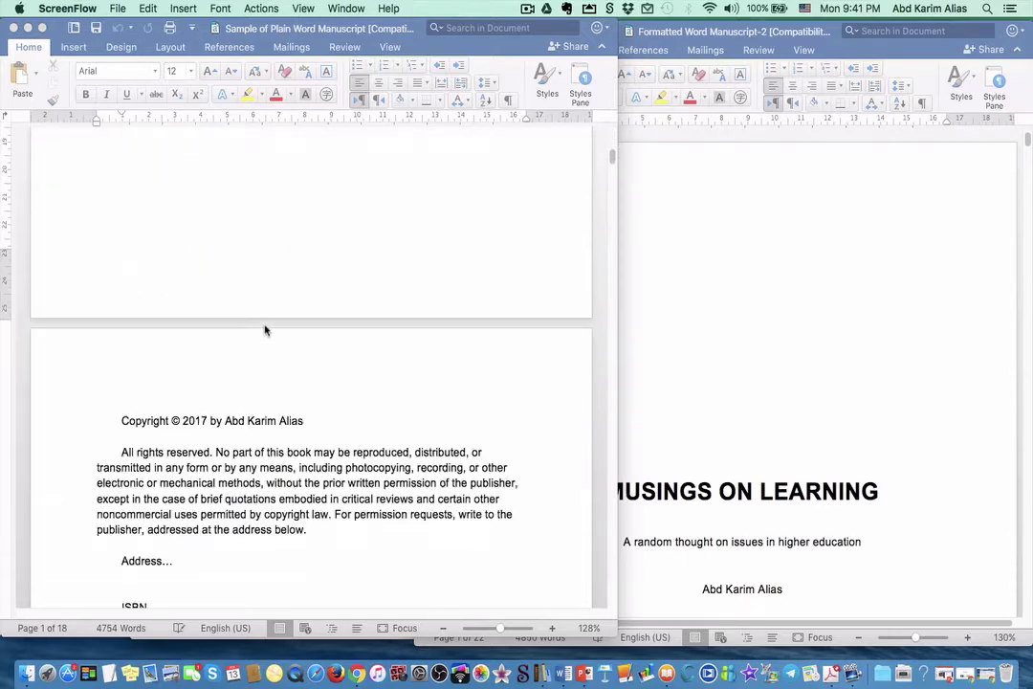
{"action": "scroll", "coordinate": [269, 332], "scroll_direction": "down", "scroll_amount": 3}
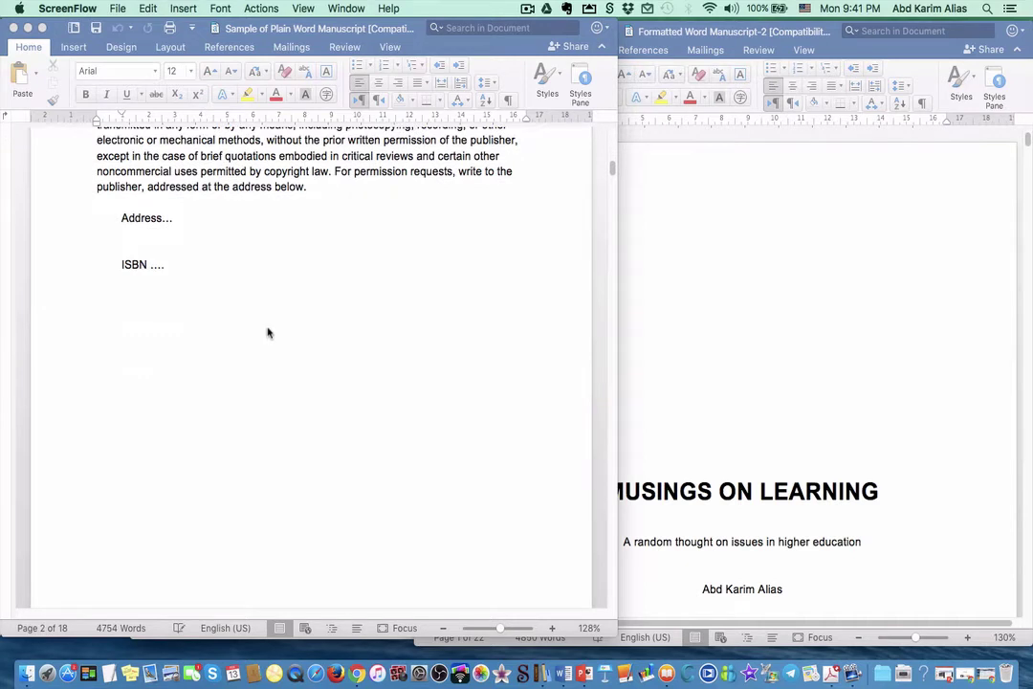
{"action": "scroll", "coordinate": [268, 332], "scroll_direction": "down", "scroll_amount": 10}
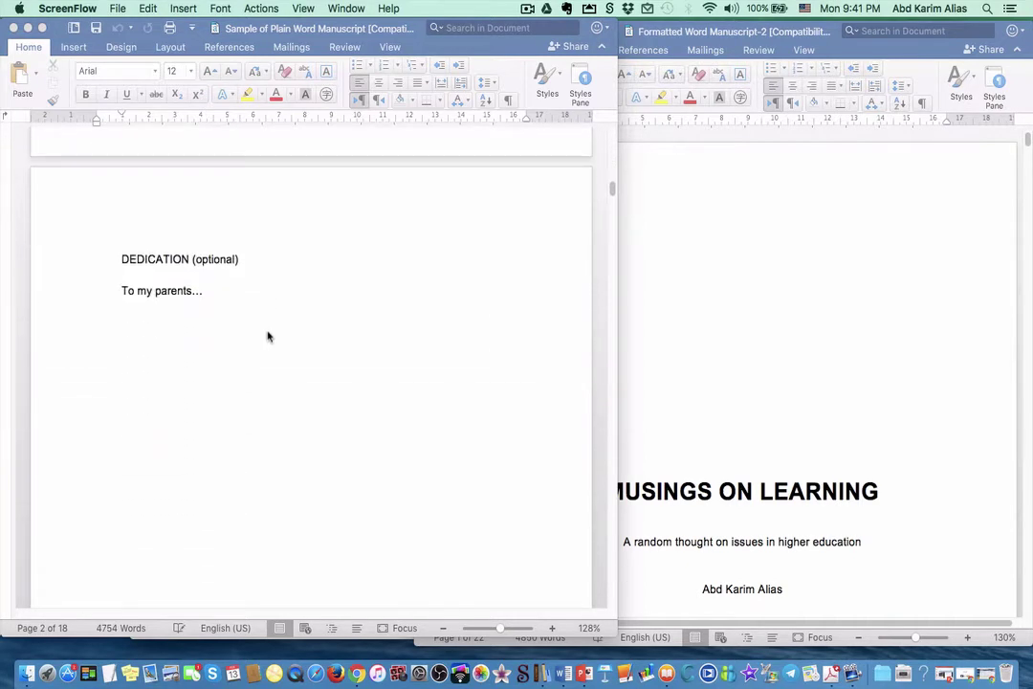
{"action": "scroll", "coordinate": [267, 335], "scroll_direction": "down", "scroll_amount": 20}
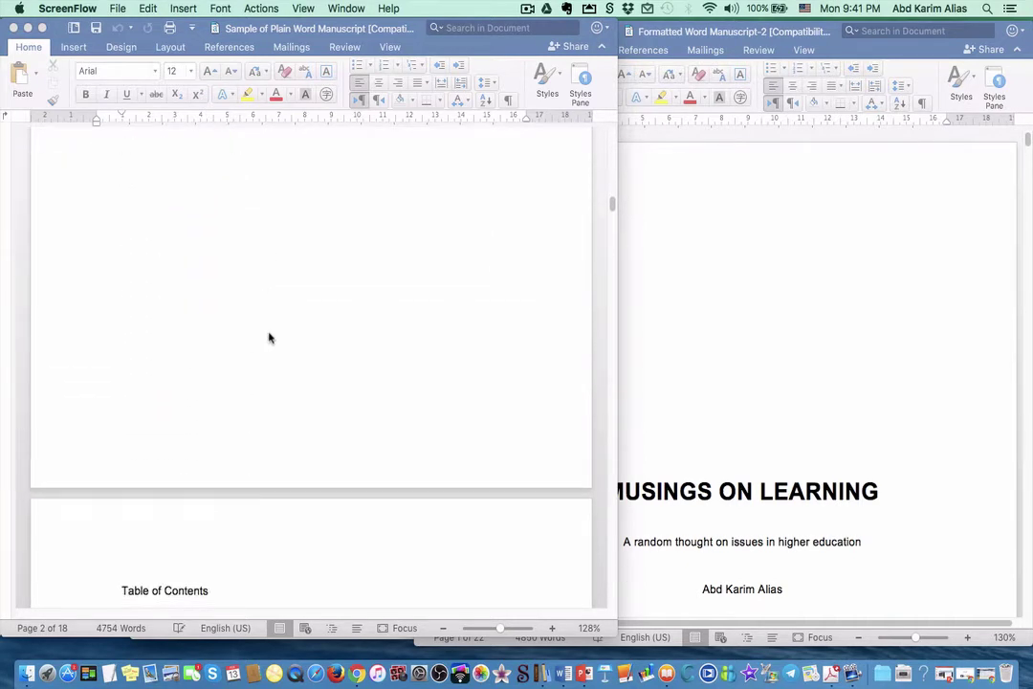
{"action": "scroll", "coordinate": [269, 337], "scroll_direction": "down", "scroll_amount": 2}
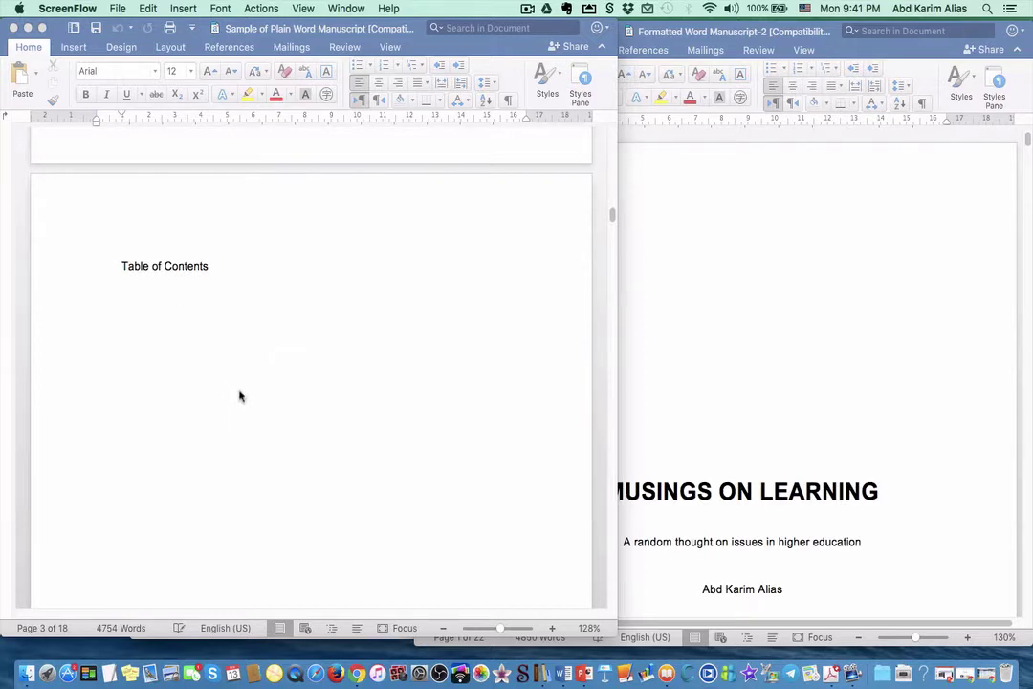
{"action": "scroll", "coordinate": [266, 441], "scroll_direction": "down", "scroll_amount": 3}
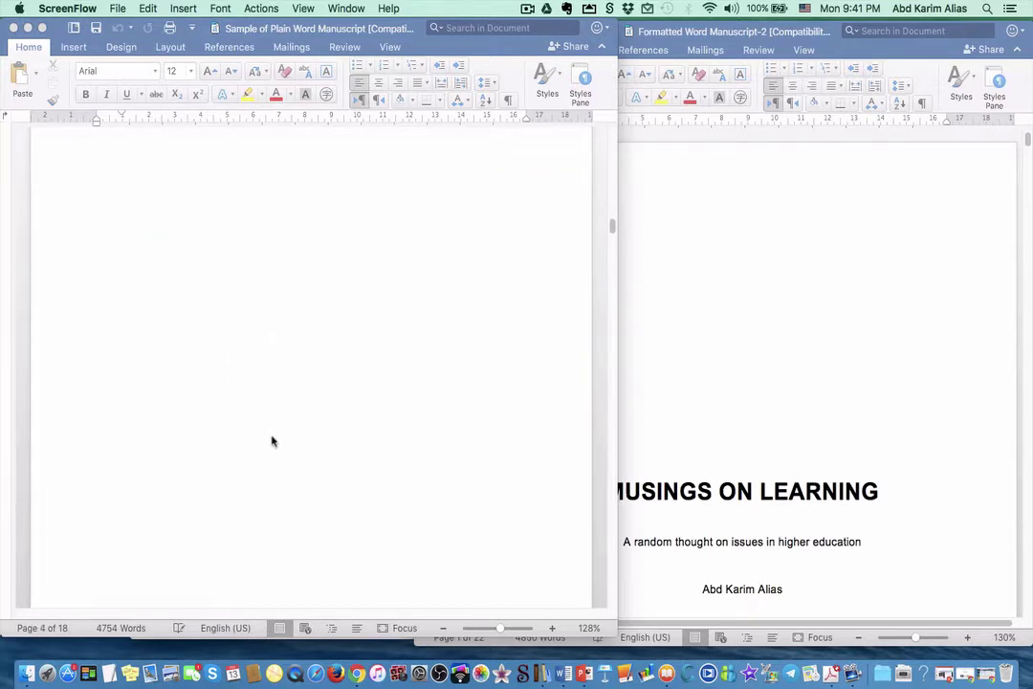
{"action": "scroll", "coordinate": [271, 441], "scroll_direction": "down", "scroll_amount": 10}
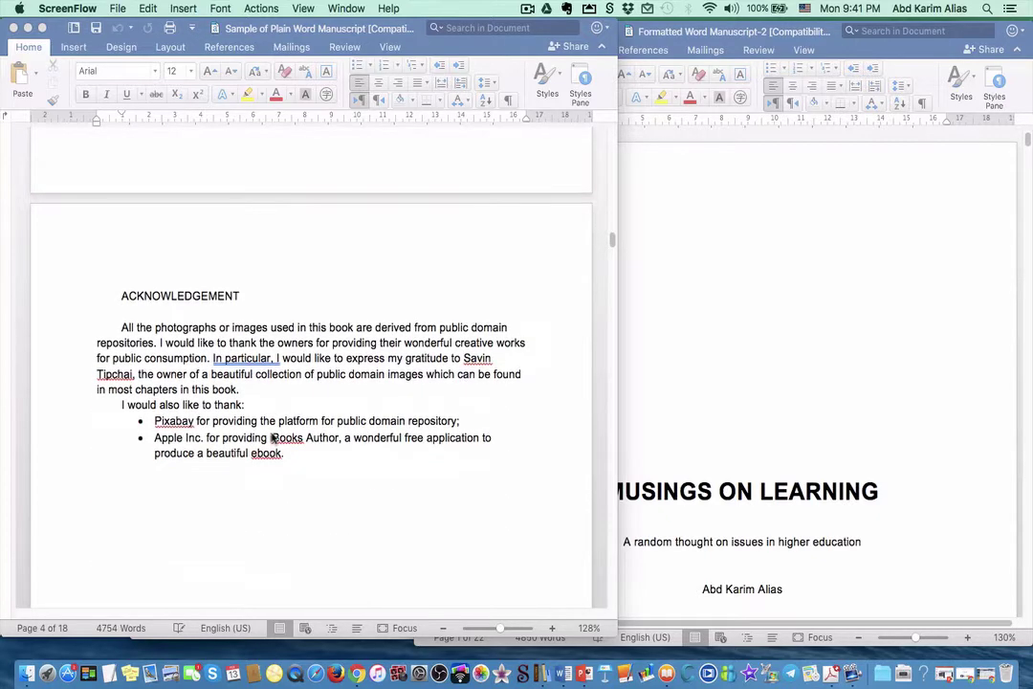
{"action": "scroll", "coordinate": [273, 438], "scroll_direction": "down", "scroll_amount": 15}
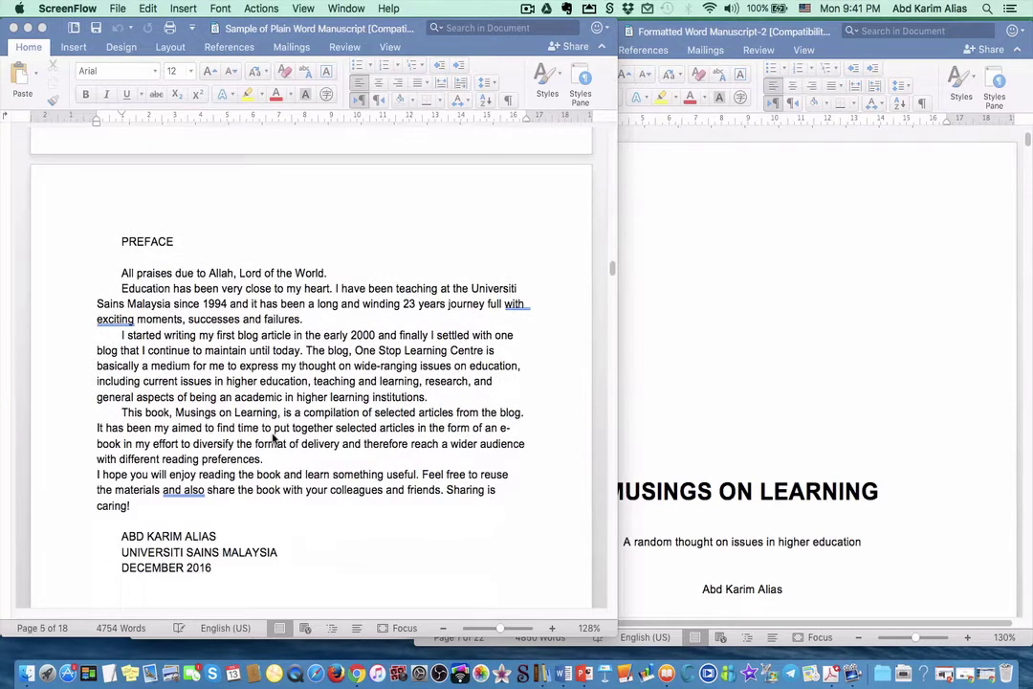
{"action": "scroll", "coordinate": [272, 438], "scroll_direction": "down", "scroll_amount": 15}
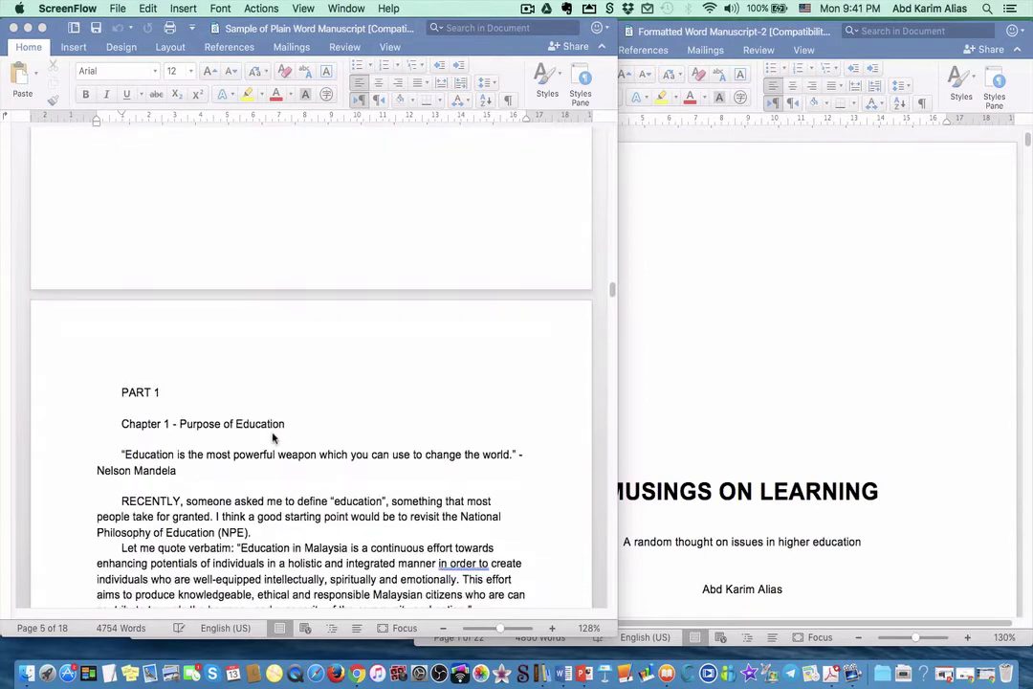
Step: Scroll through the plain manuscript's Part pages and early chapters
{"action": "scroll", "coordinate": [273, 438], "scroll_direction": "down", "scroll_amount": 3}
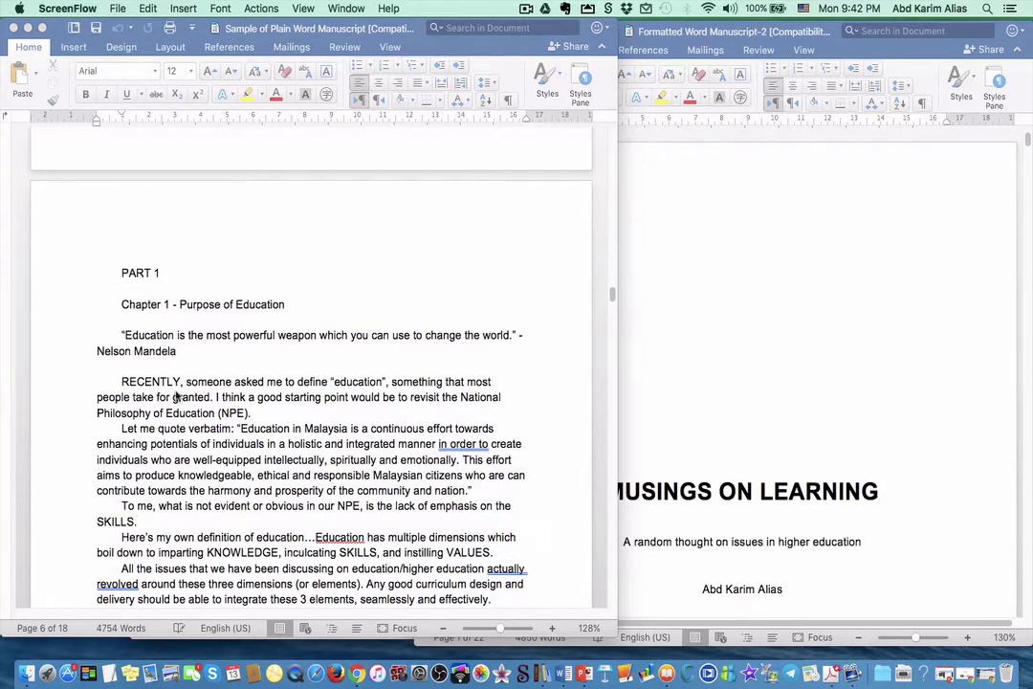
{"action": "scroll", "coordinate": [227, 438], "scroll_direction": "down", "scroll_amount": 15}
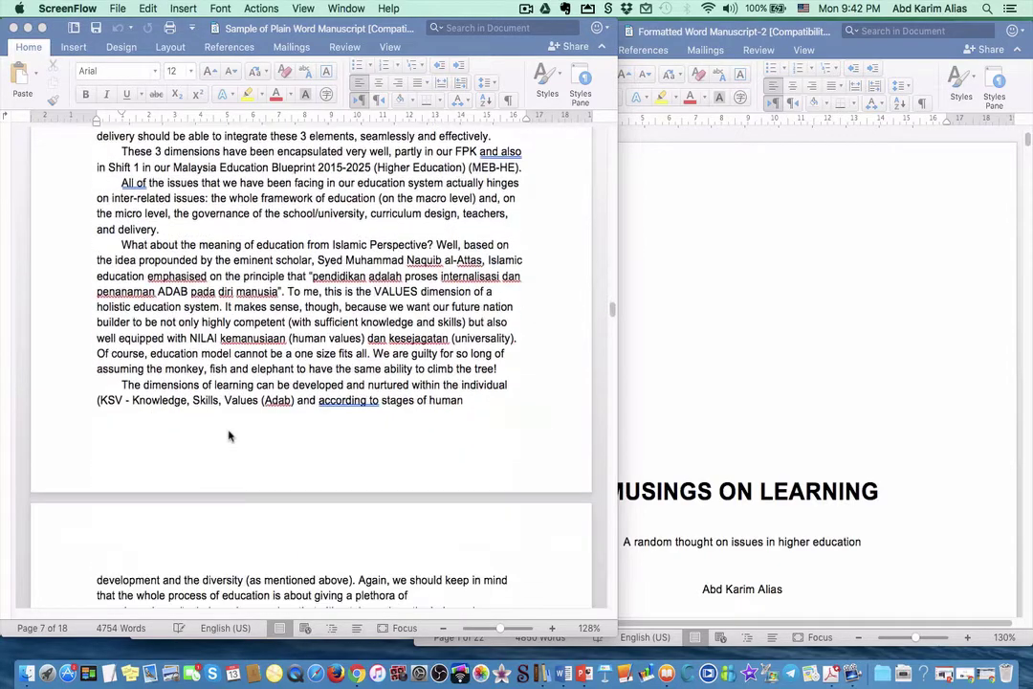
{"action": "scroll", "coordinate": [230, 436], "scroll_direction": "down", "scroll_amount": 10}
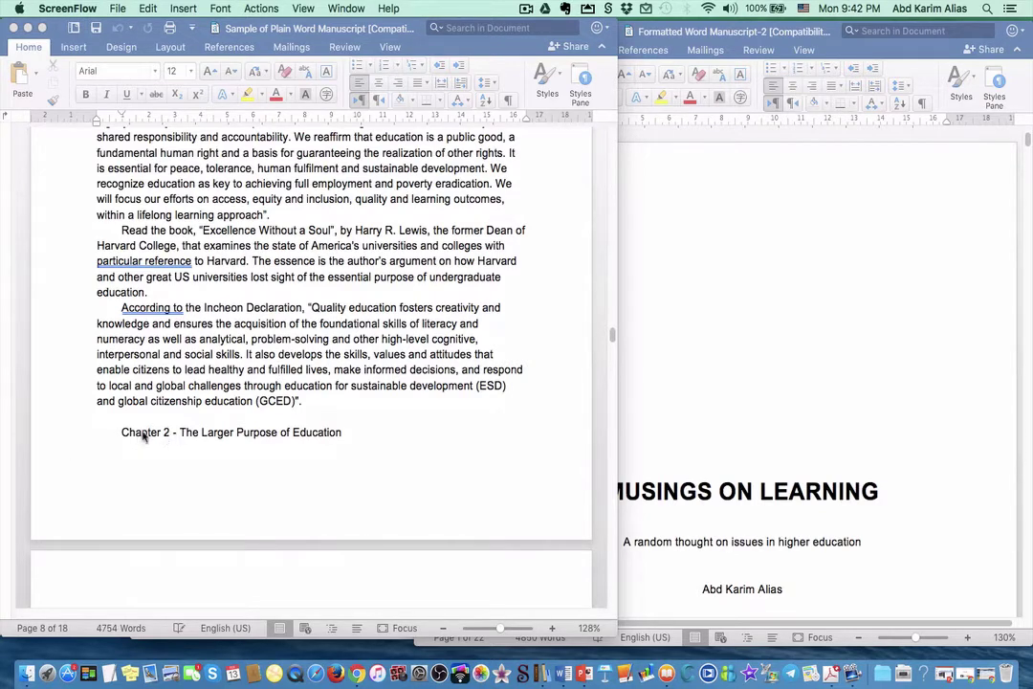
{"action": "scroll", "coordinate": [200, 442], "scroll_direction": "down", "scroll_amount": 8}
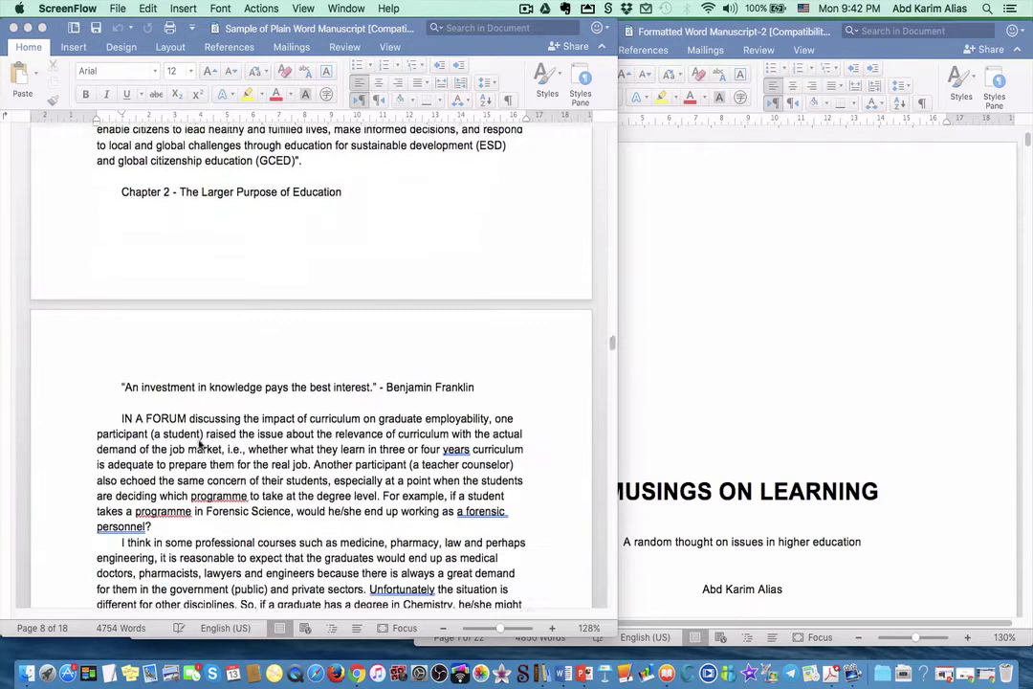
{"action": "scroll", "coordinate": [201, 443], "scroll_direction": "down", "scroll_amount": 8}
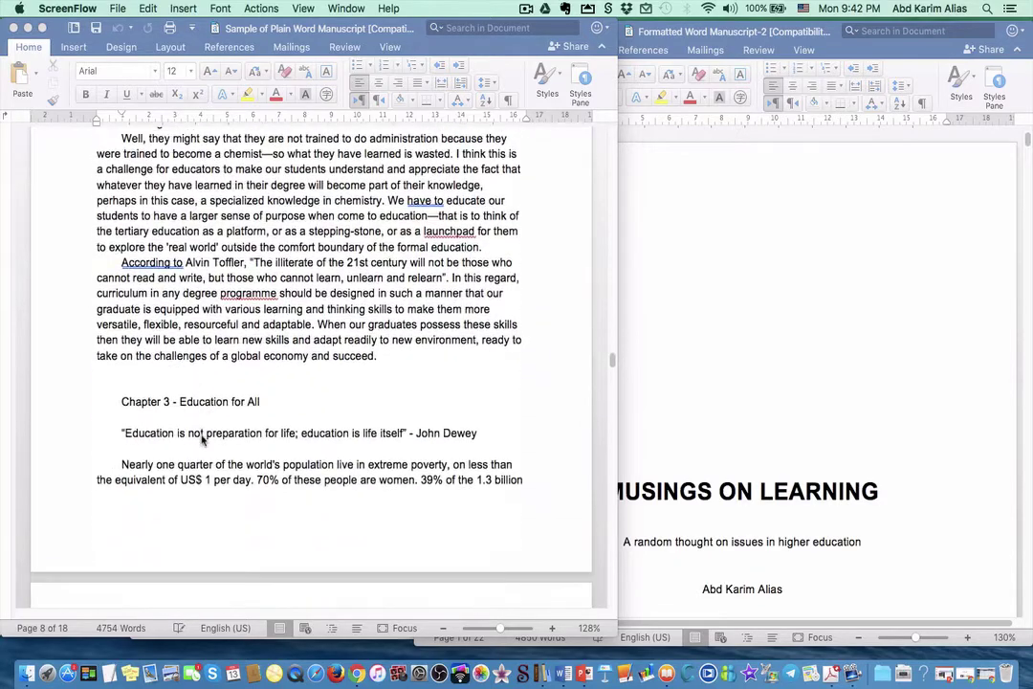
{"action": "scroll", "coordinate": [201, 422], "scroll_direction": "down", "scroll_amount": 10}
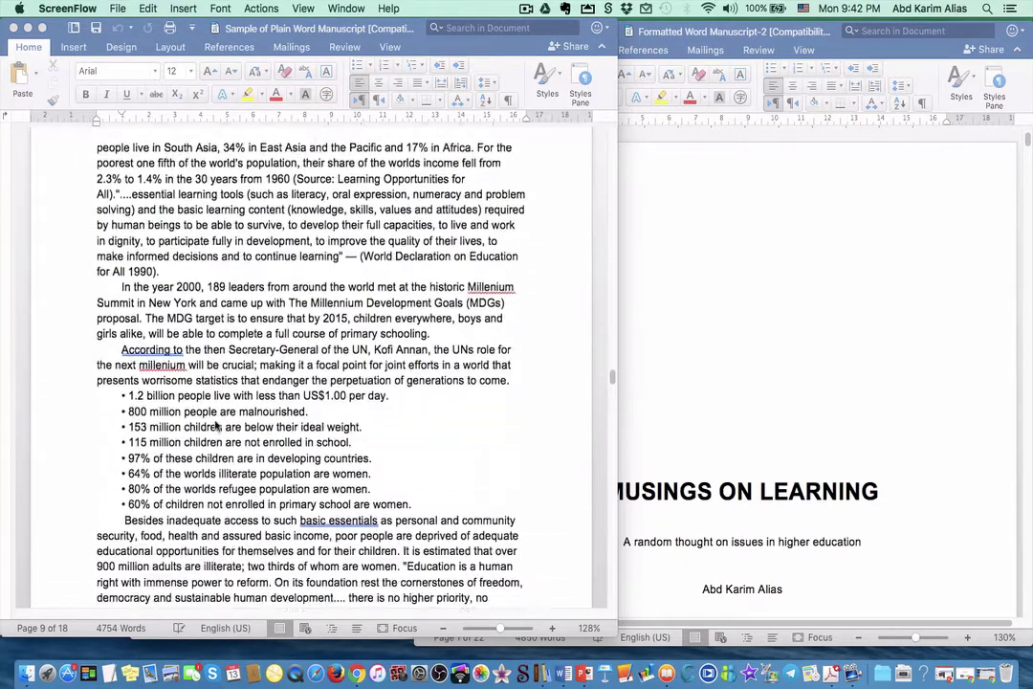
{"action": "scroll", "coordinate": [216, 427], "scroll_direction": "down", "scroll_amount": 10}
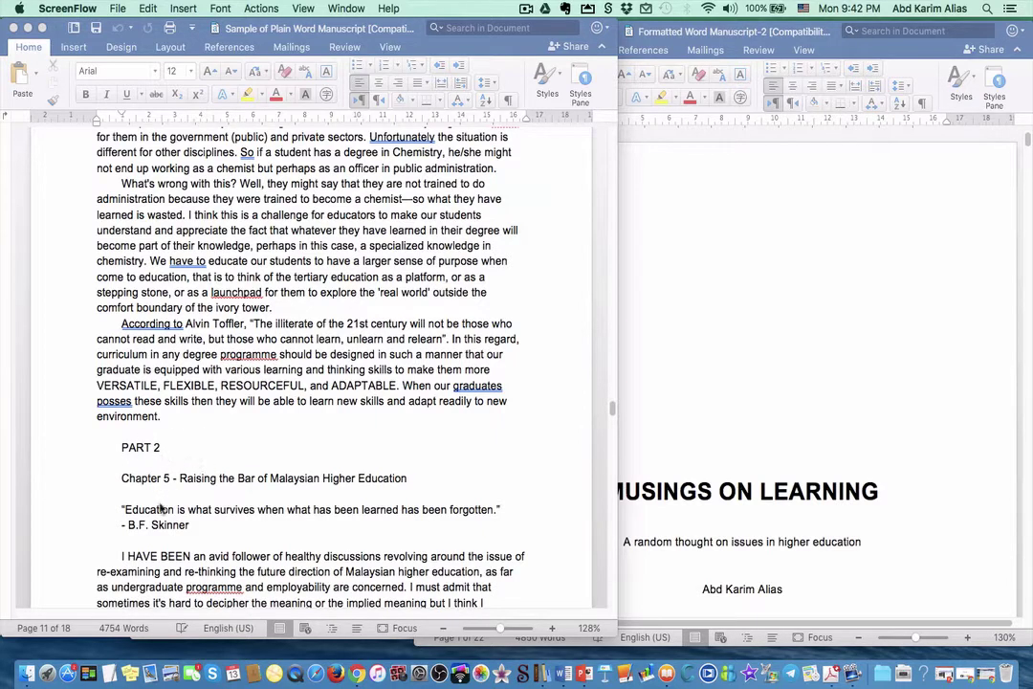
{"action": "scroll", "coordinate": [162, 486], "scroll_direction": "down", "scroll_amount": 20}
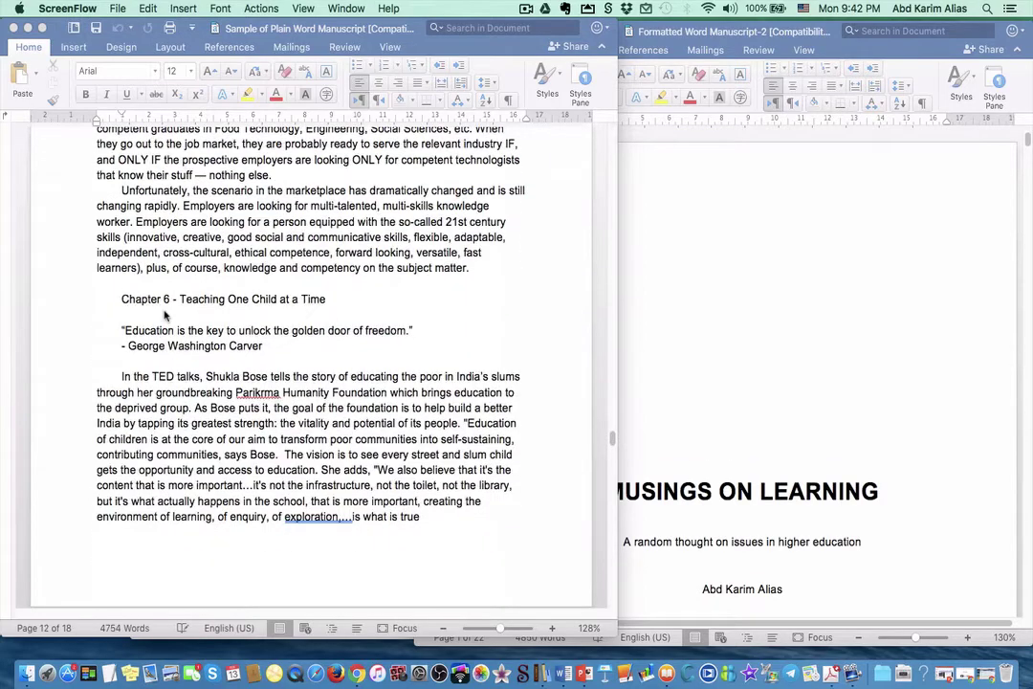
Step: Continue to the PROLOGUE and ABOUT THE AUTHOR pages, then focus the plain manuscript window
{"action": "scroll", "coordinate": [174, 421], "scroll_direction": "down", "scroll_amount": 10}
{"action": "scroll", "coordinate": [174, 392], "scroll_direction": "down", "scroll_amount": 12}
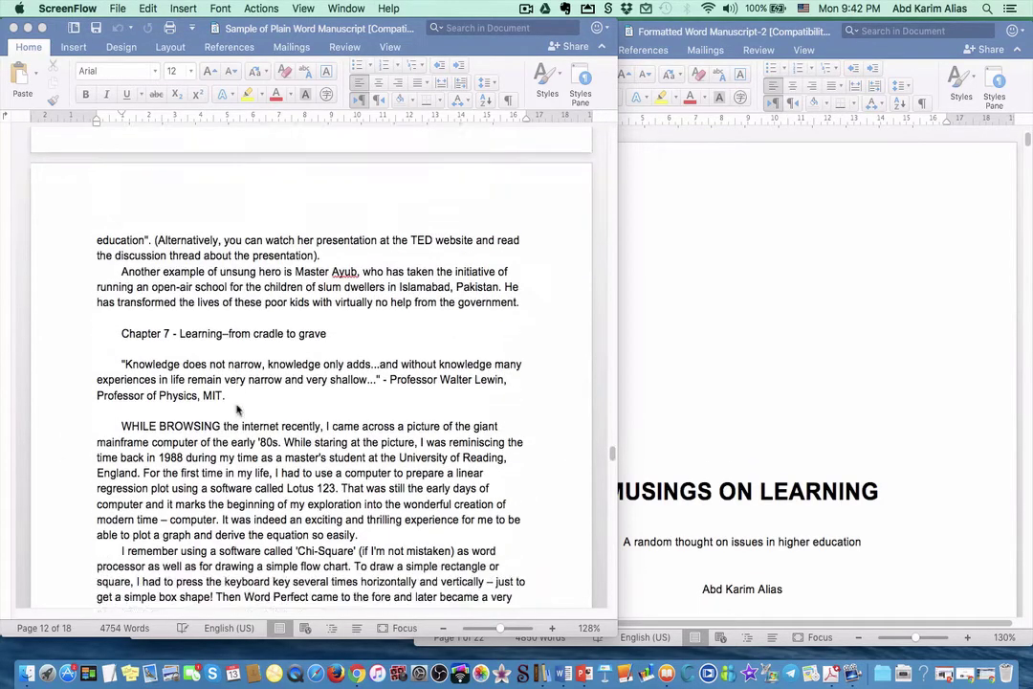
{"action": "scroll", "coordinate": [181, 383], "scroll_direction": "down", "scroll_amount": 12}
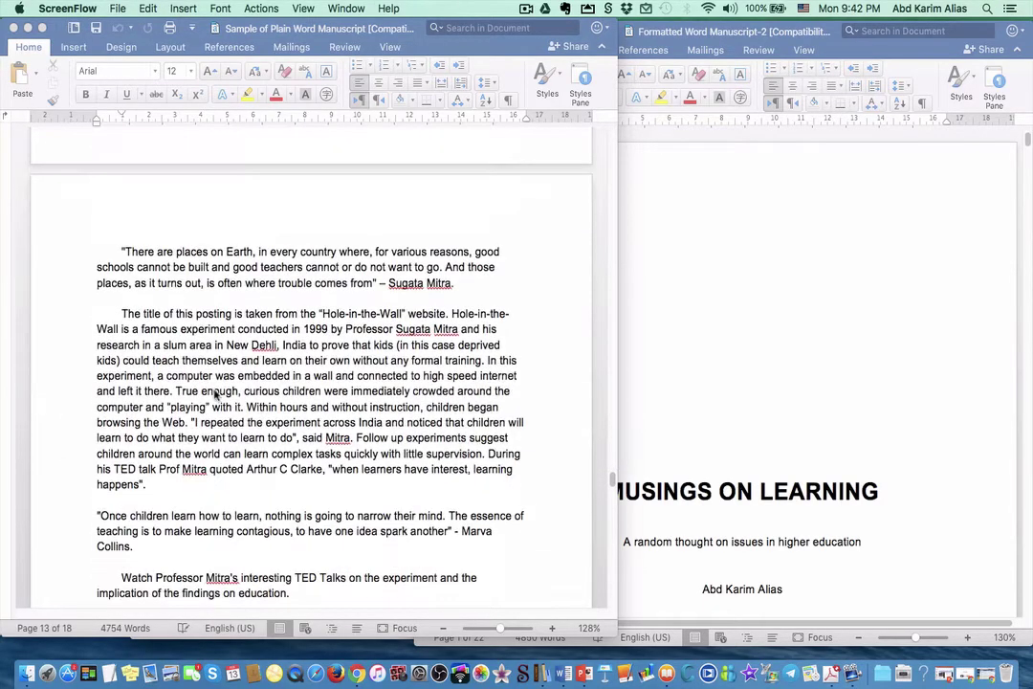
{"action": "scroll", "coordinate": [162, 408], "scroll_direction": "down", "scroll_amount": 12}
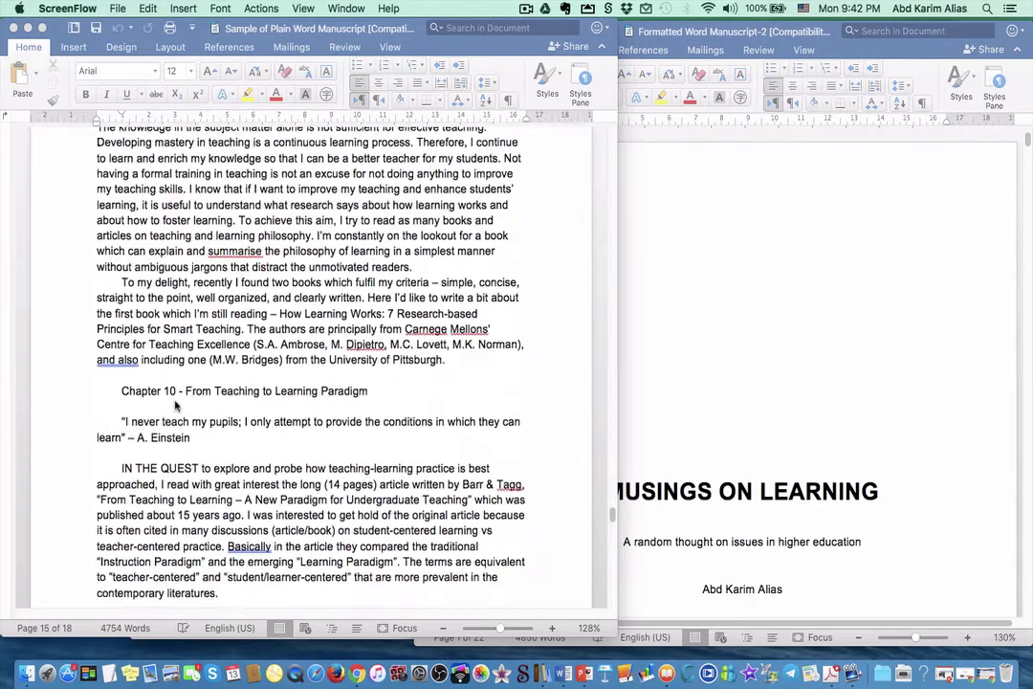
{"action": "scroll", "coordinate": [182, 410], "scroll_direction": "down", "scroll_amount": 12}
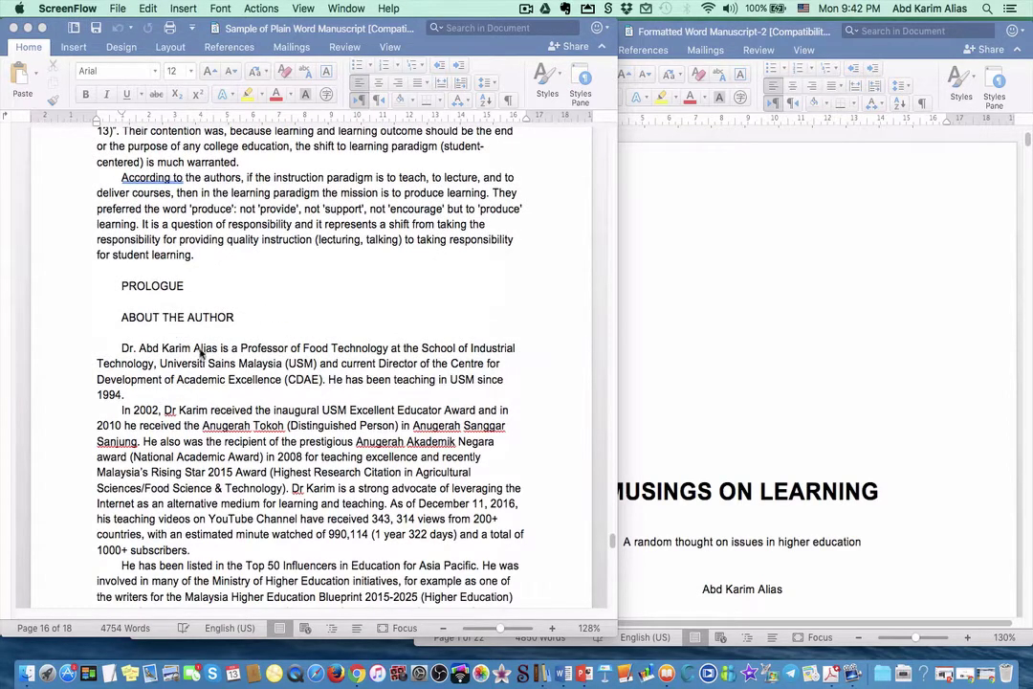
{"action": "scroll", "coordinate": [221, 411], "scroll_direction": "down", "scroll_amount": 10}
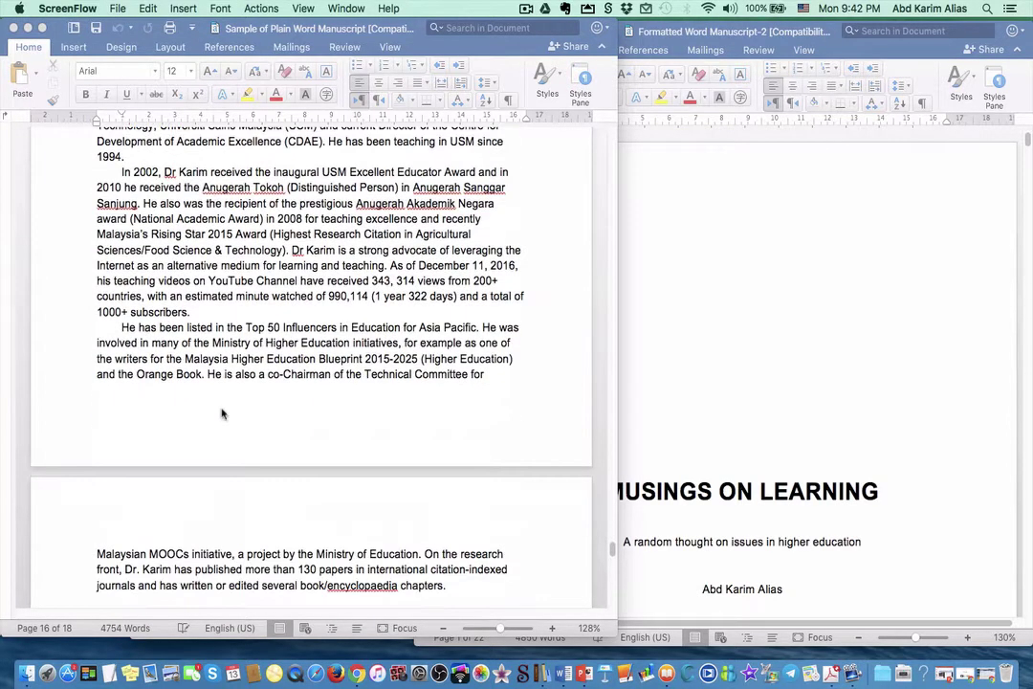
{"action": "scroll", "coordinate": [220, 413], "scroll_direction": "up", "scroll_amount": 5}
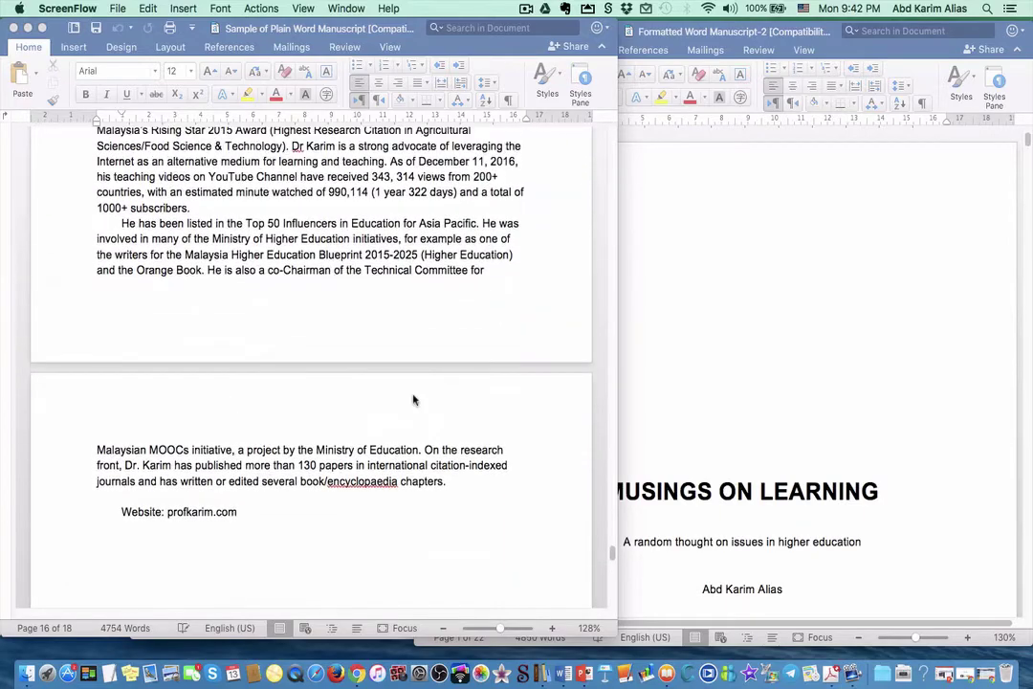
{"action": "left_click", "coordinate": [613, 558]}
Step: Move the plain window aside, bring the formatted manuscript forward and scroll past its title page
{"action": "left_click_drag", "start_coordinate": [613, 558], "coordinate": [584, 134]}
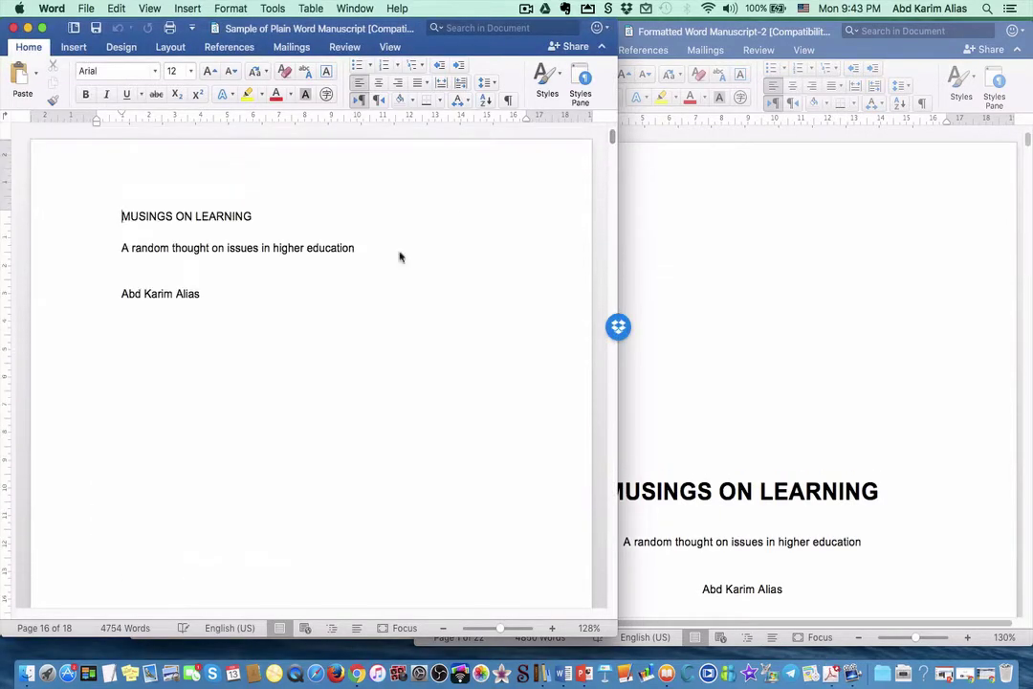
{"action": "left_click", "coordinate": [752, 334]}
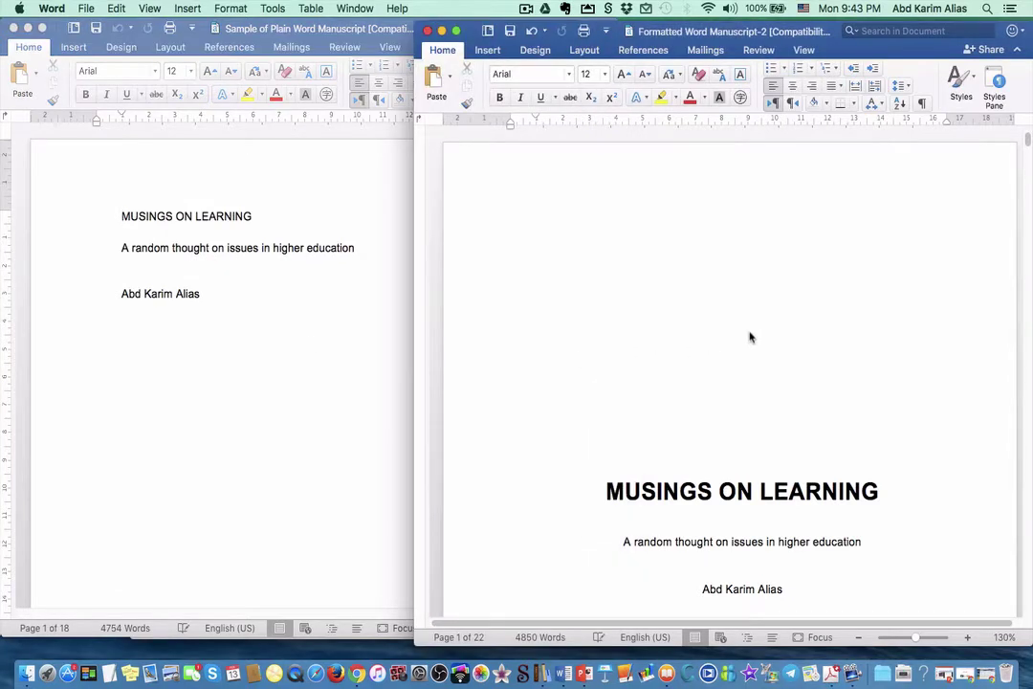
{"action": "scroll", "coordinate": [742, 347], "scroll_direction": "down", "scroll_amount": 3}
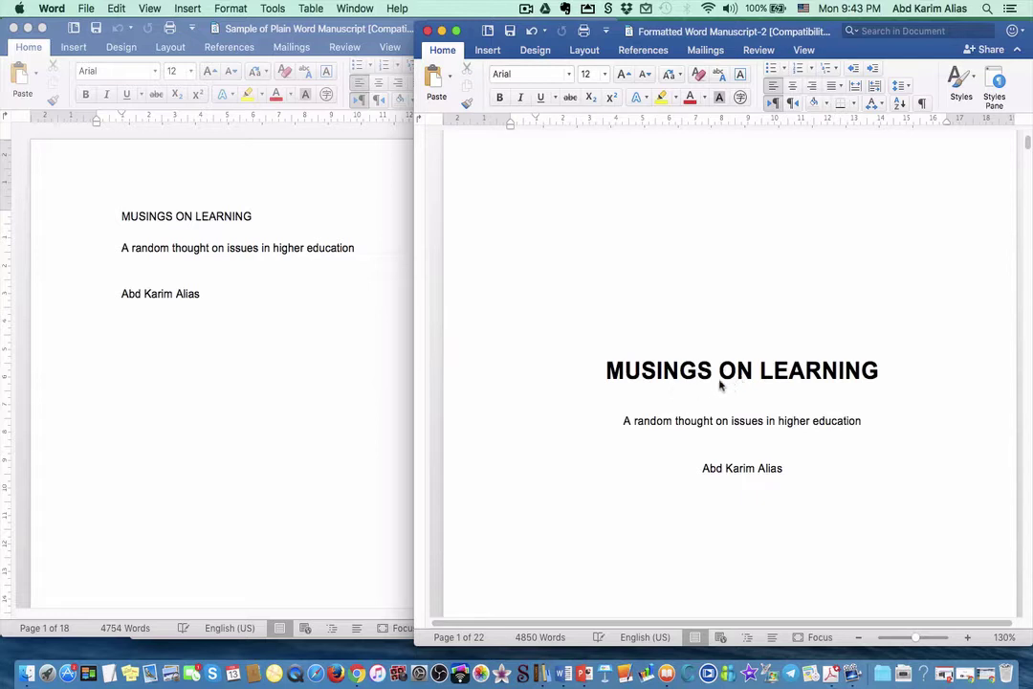
{"action": "scroll", "coordinate": [726, 385], "scroll_direction": "down", "scroll_amount": 2}
{"action": "scroll", "coordinate": [729, 385], "scroll_direction": "up", "scroll_amount": 5}
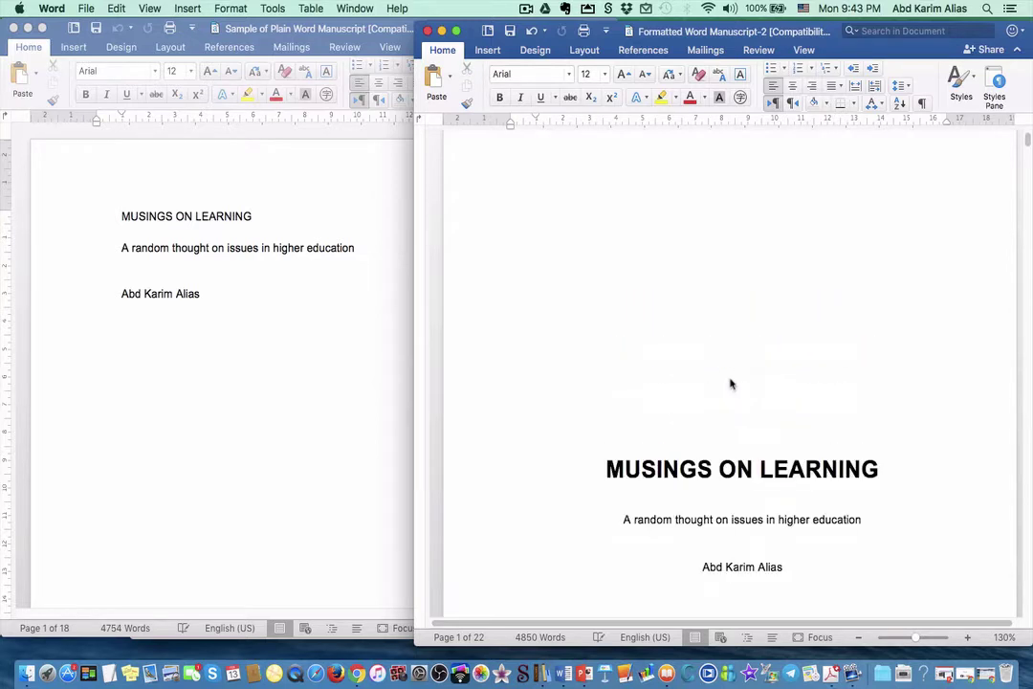
{"action": "scroll", "coordinate": [641, 337], "scroll_direction": "down", "scroll_amount": 5}
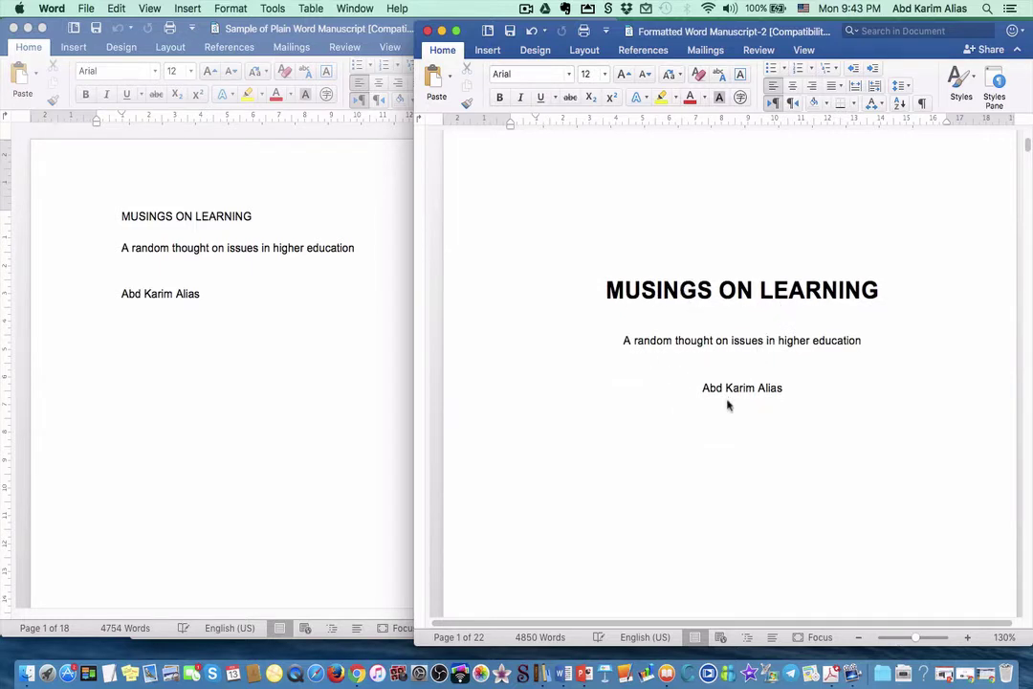
Step: Page past the formatted copyright and dedication pages to the Table of Contents
{"action": "scroll", "coordinate": [770, 402], "scroll_direction": "up", "scroll_amount": 6}
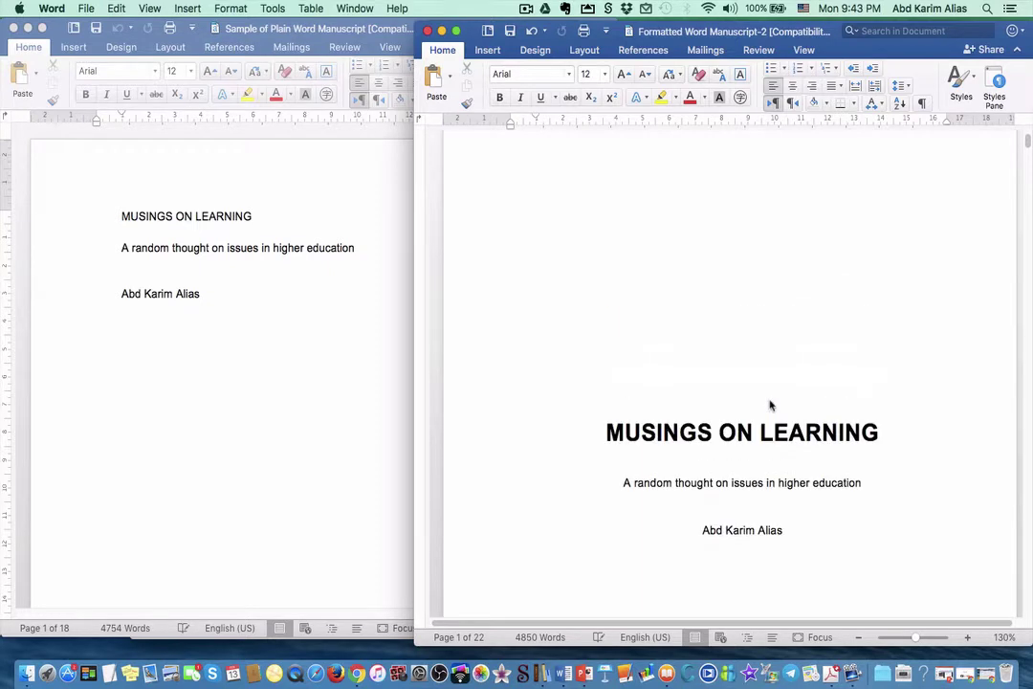
{"action": "scroll", "coordinate": [770, 407], "scroll_direction": "down", "scroll_amount": 10}
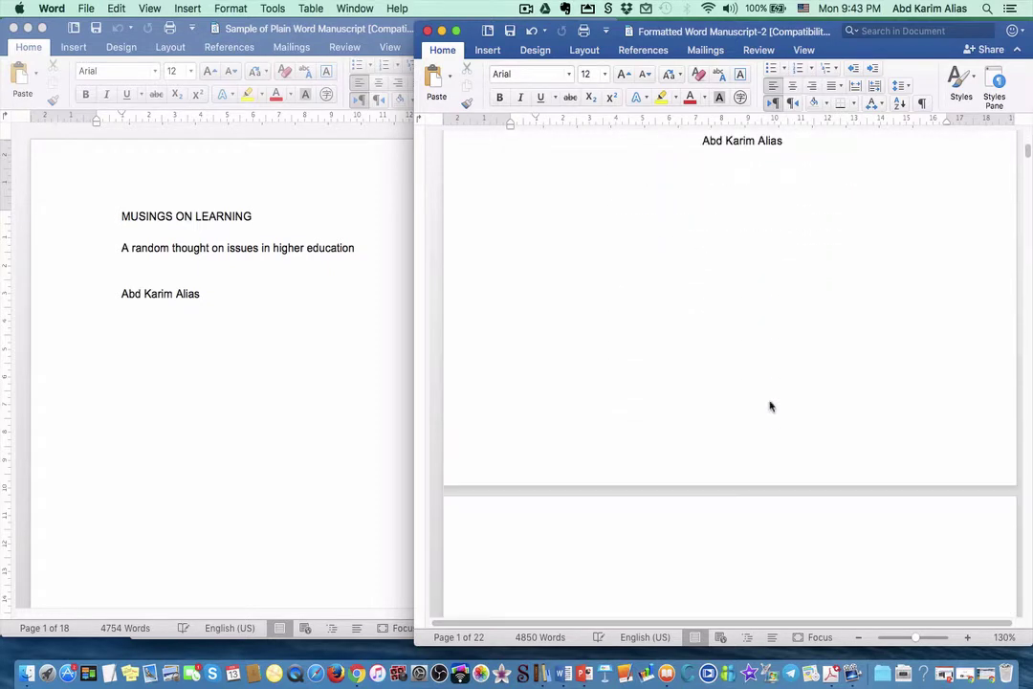
{"action": "scroll", "coordinate": [770, 406], "scroll_direction": "up", "scroll_amount": 8}
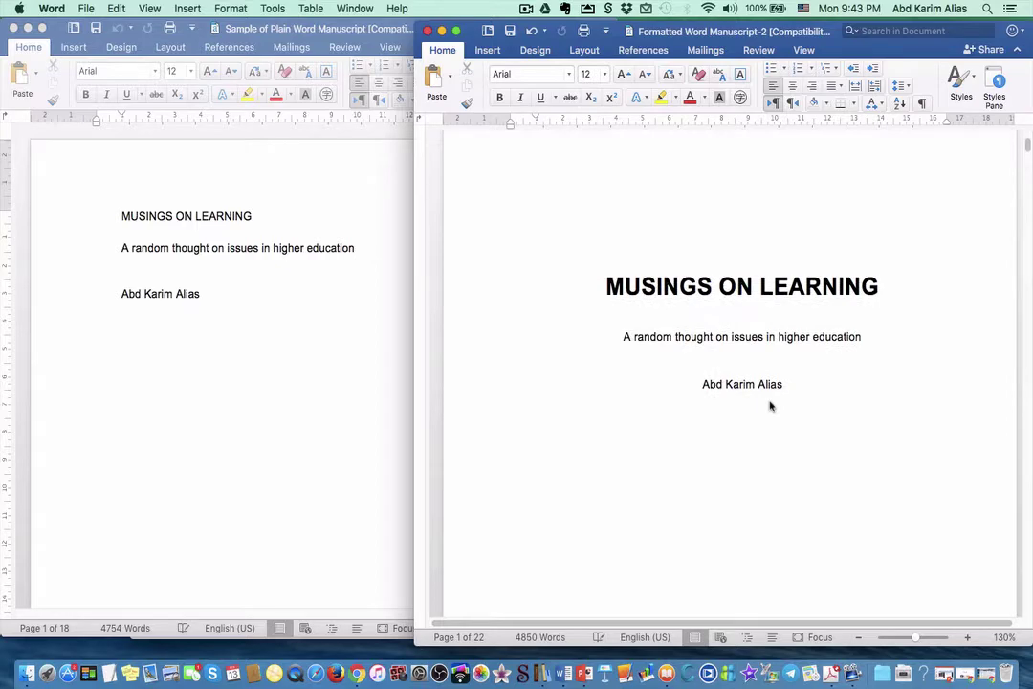
{"action": "scroll", "coordinate": [770, 406], "scroll_direction": "down", "scroll_amount": 8}
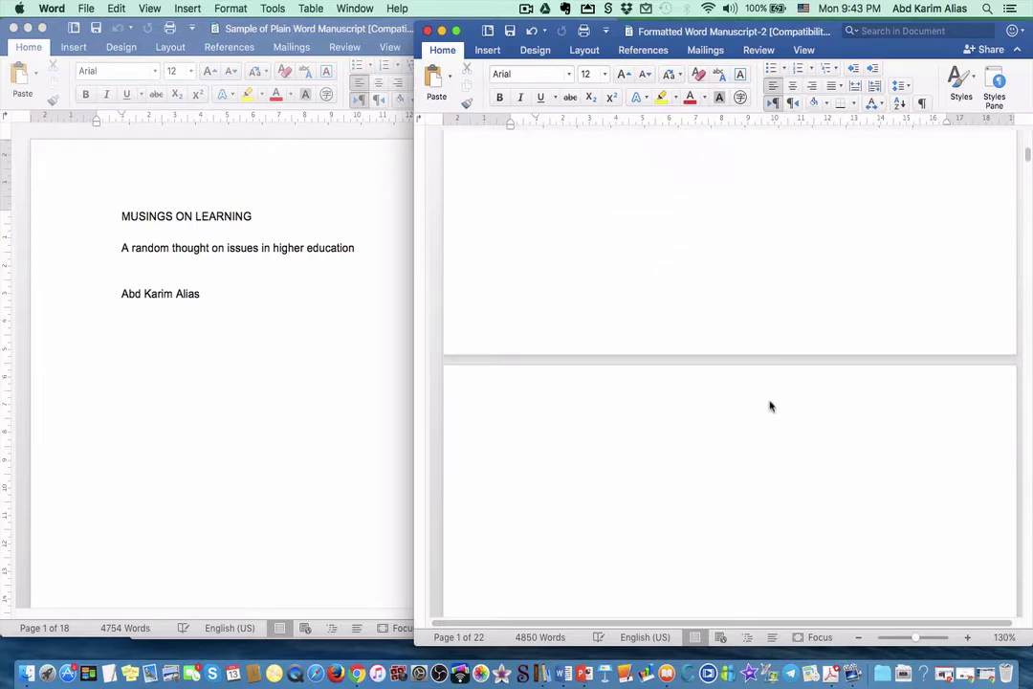
{"action": "scroll", "coordinate": [770, 406], "scroll_direction": "down", "scroll_amount": 8}
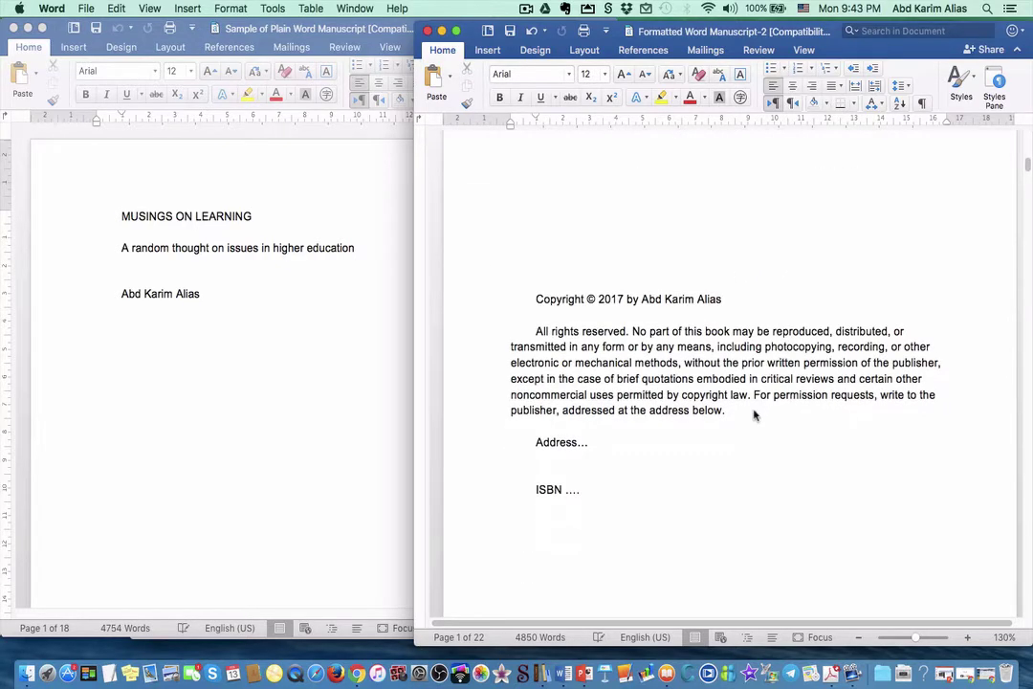
{"action": "scroll", "coordinate": [701, 369], "scroll_direction": "down", "scroll_amount": 3}
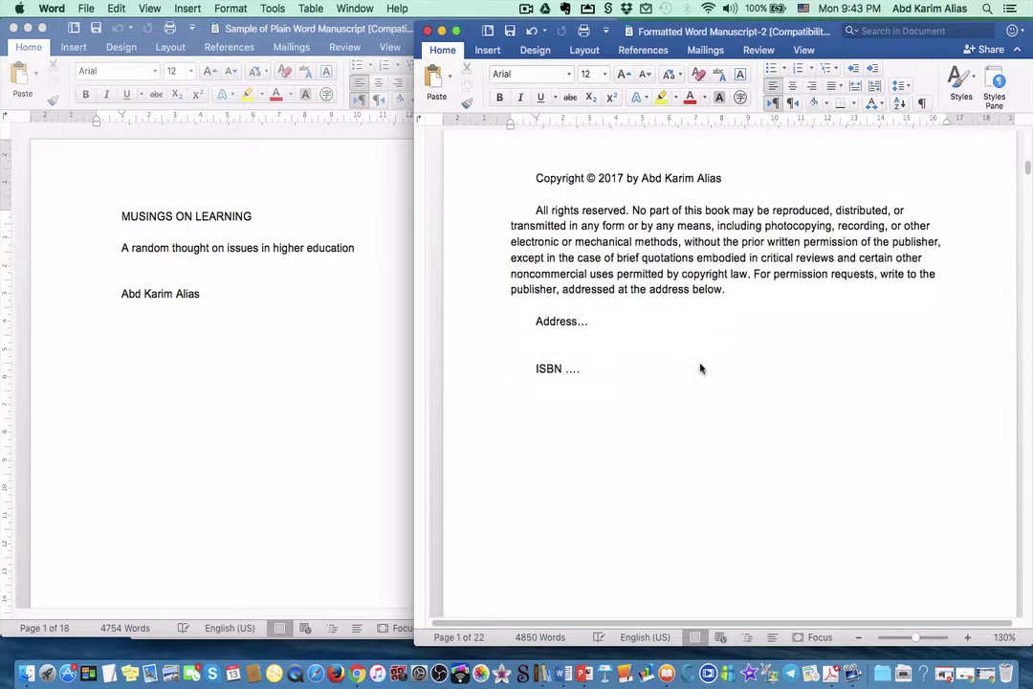
{"action": "scroll", "coordinate": [701, 368], "scroll_direction": "up", "scroll_amount": 1}
{"action": "scroll", "coordinate": [679, 339], "scroll_direction": "down", "scroll_amount": 6}
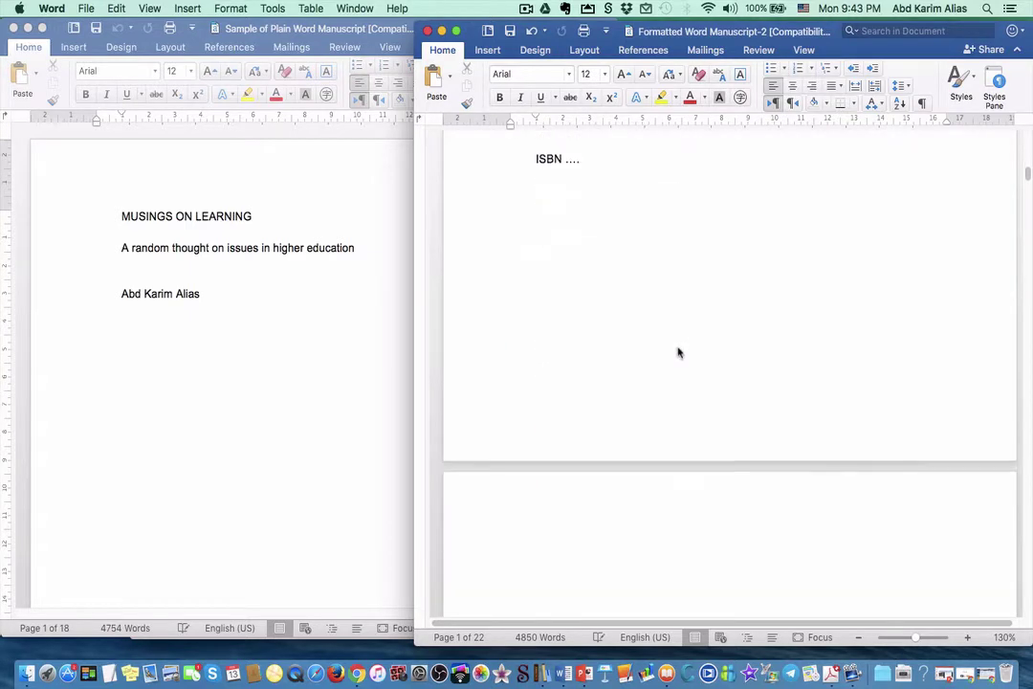
{"action": "scroll", "coordinate": [678, 353], "scroll_direction": "down", "scroll_amount": 10}
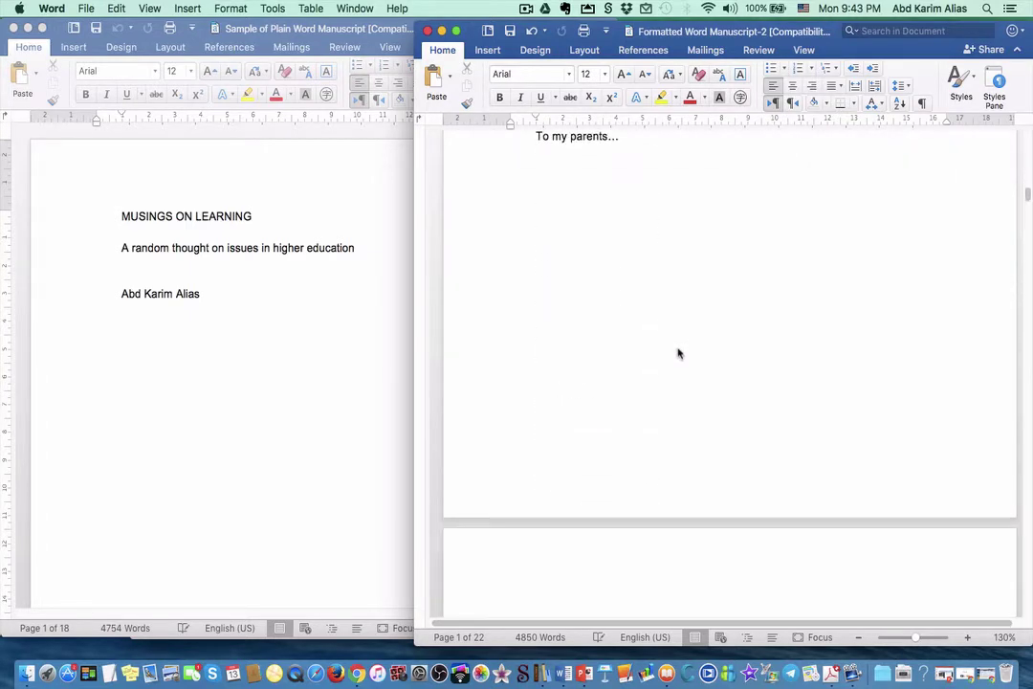
{"action": "scroll", "coordinate": [678, 354], "scroll_direction": "down", "scroll_amount": 7}
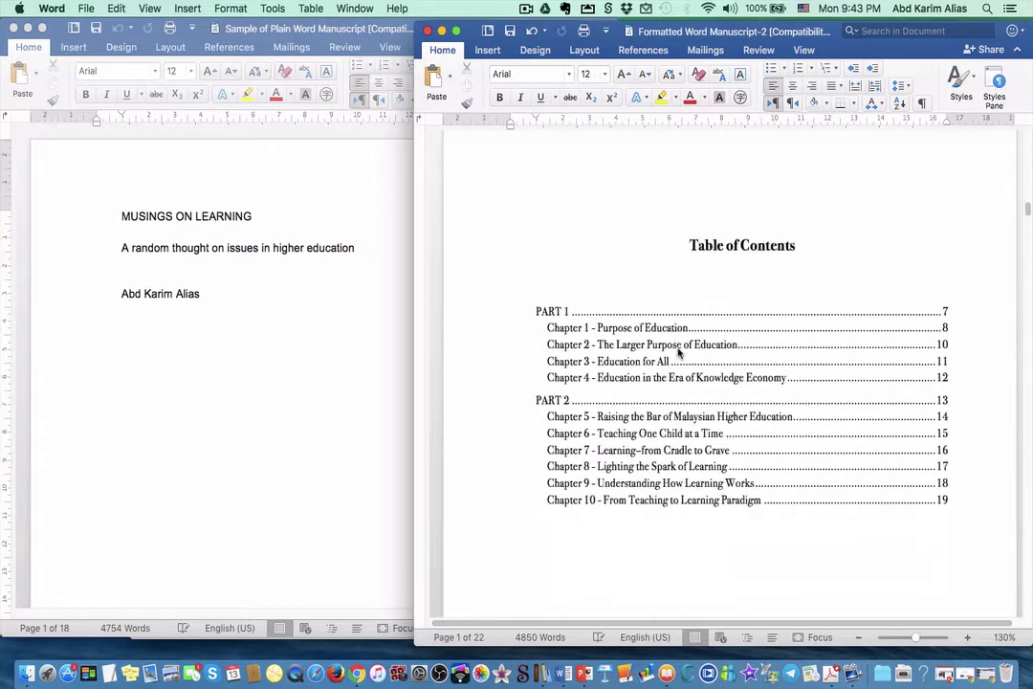
Step: Click around the Table of Contents to show it is a single field
{"action": "left_click", "coordinate": [680, 353]}
{"action": "left_click", "coordinate": [617, 181]}
{"action": "left_click", "coordinate": [539, 436]}
{"action": "left_click", "coordinate": [994, 549]}
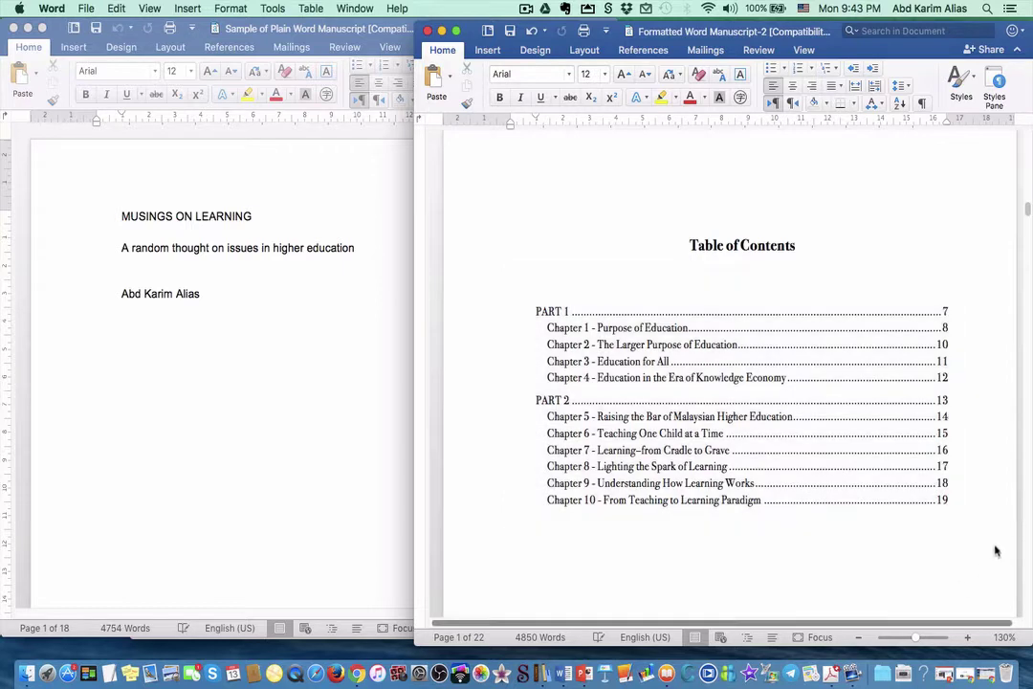
{"action": "left_click", "coordinate": [783, 543]}
{"action": "left_click", "coordinate": [777, 574]}
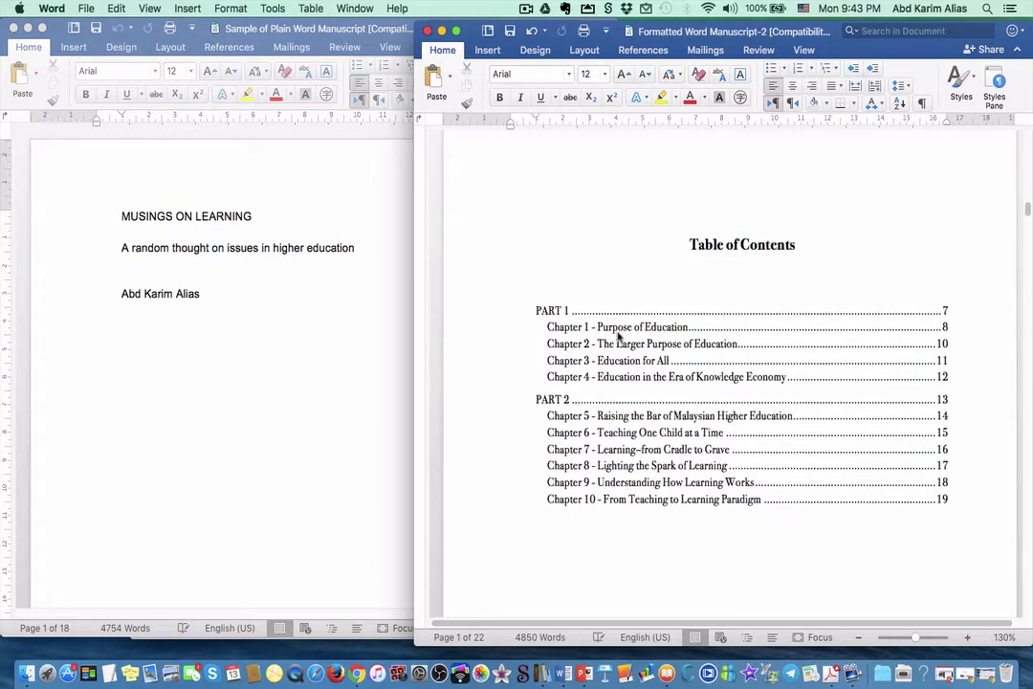
{"action": "left_click", "coordinate": [634, 567]}
{"action": "left_click", "coordinate": [676, 563]}
Step: Scroll through the formatted manuscript's part pages and first chapters
{"action": "scroll", "coordinate": [678, 565], "scroll_direction": "down", "scroll_amount": 3}
{"action": "scroll", "coordinate": [678, 565], "scroll_direction": "down", "scroll_amount": 10}
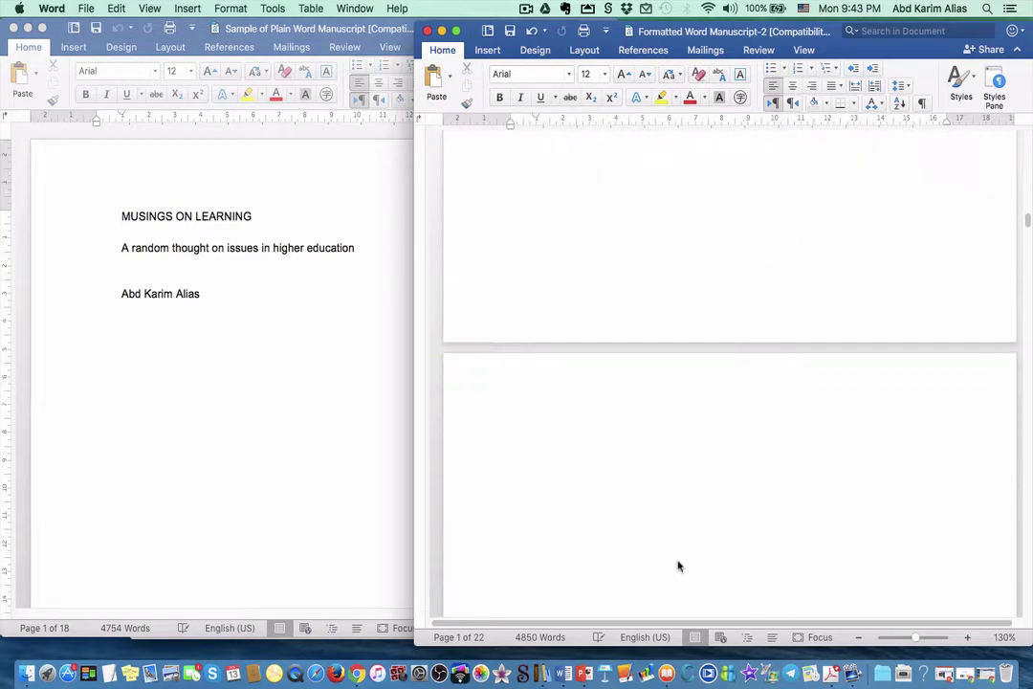
{"action": "scroll", "coordinate": [678, 566], "scroll_direction": "down", "scroll_amount": 12}
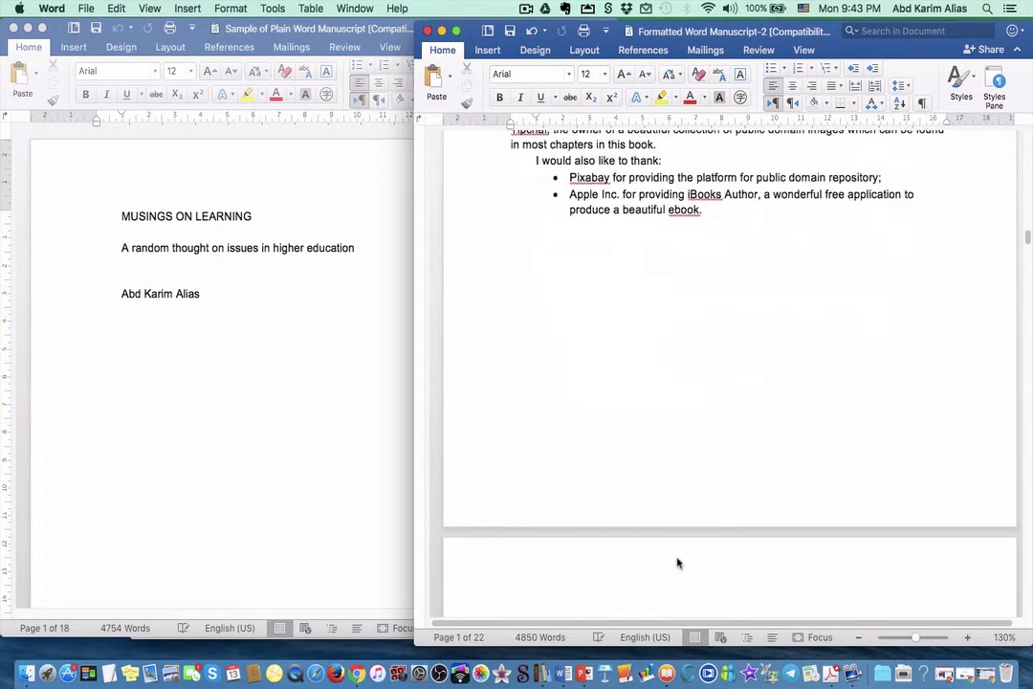
{"action": "scroll", "coordinate": [677, 563], "scroll_direction": "down", "scroll_amount": 8}
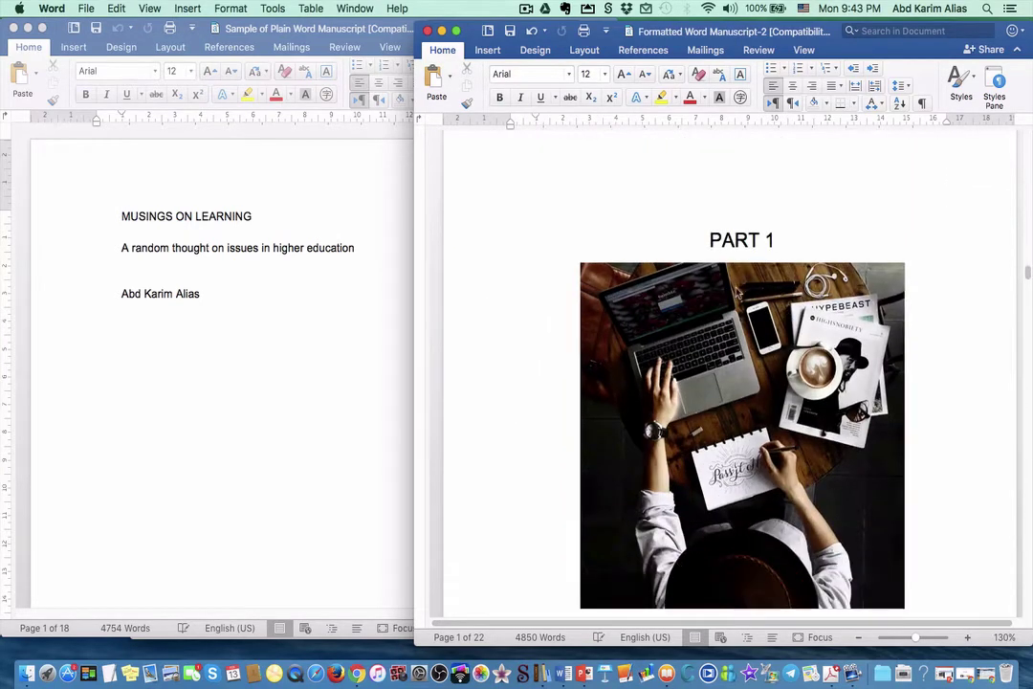
{"action": "scroll", "coordinate": [786, 309], "scroll_direction": "down", "scroll_amount": 1}
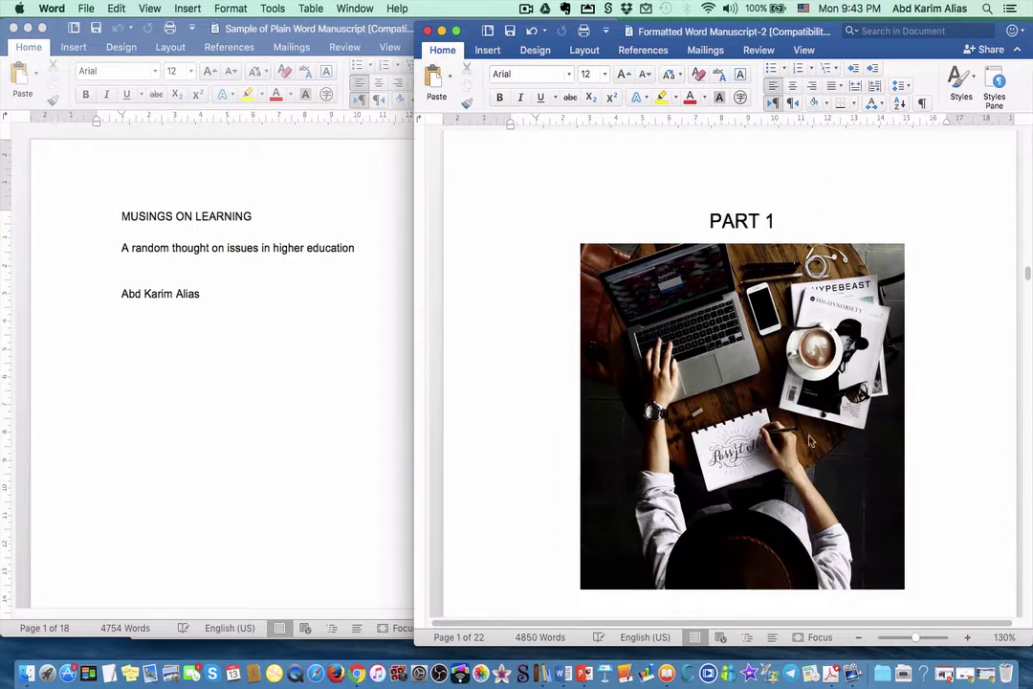
{"action": "scroll", "coordinate": [750, 519], "scroll_direction": "up", "scroll_amount": 3}
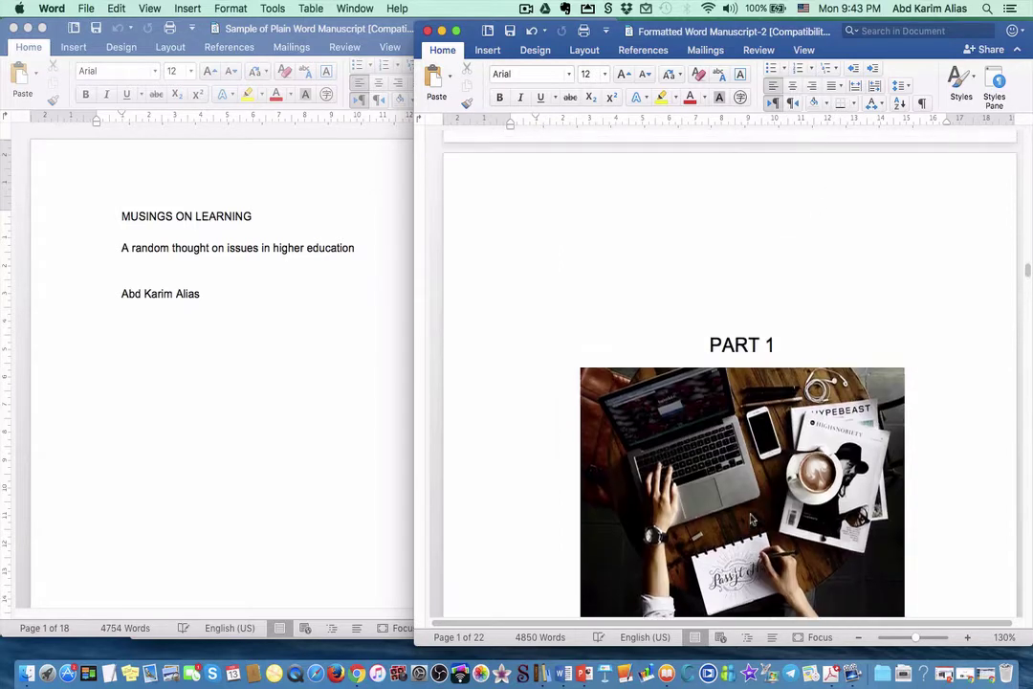
{"action": "scroll", "coordinate": [751, 519], "scroll_direction": "down", "scroll_amount": 3}
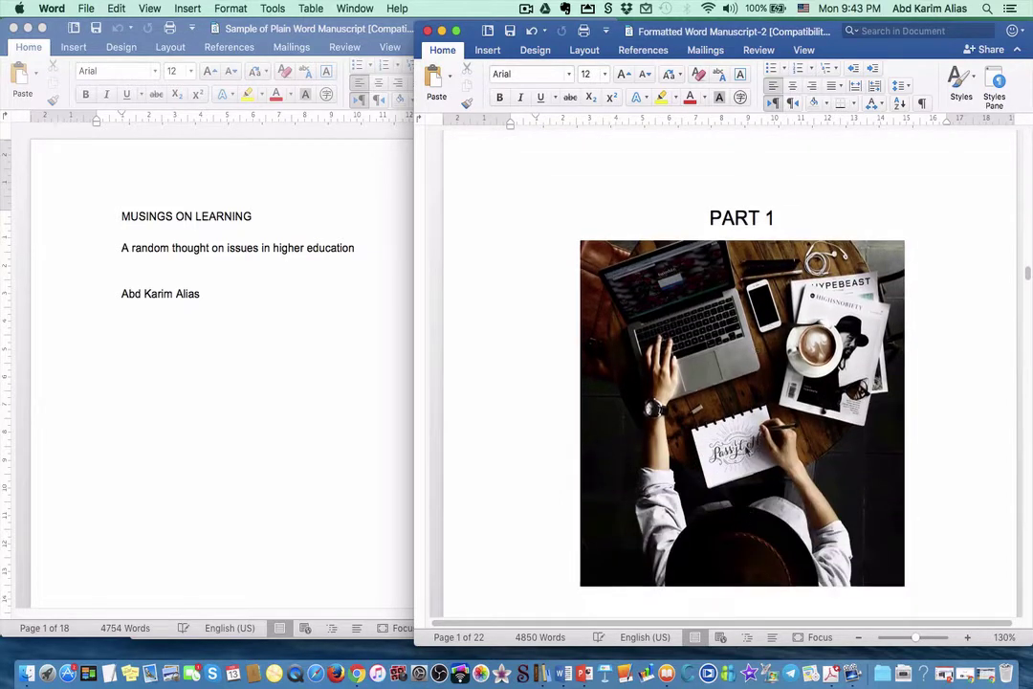
{"action": "scroll", "coordinate": [751, 519], "scroll_direction": "down", "scroll_amount": 5}
{"action": "scroll", "coordinate": [751, 520], "scroll_direction": "up", "scroll_amount": 2}
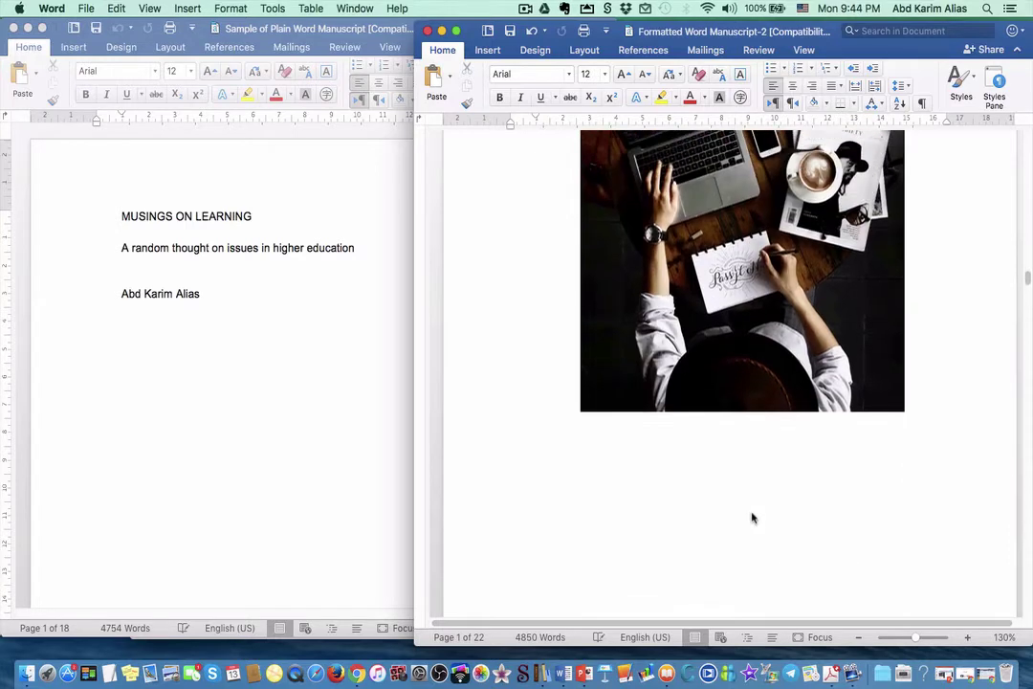
{"action": "scroll", "coordinate": [751, 519], "scroll_direction": "down", "scroll_amount": 6}
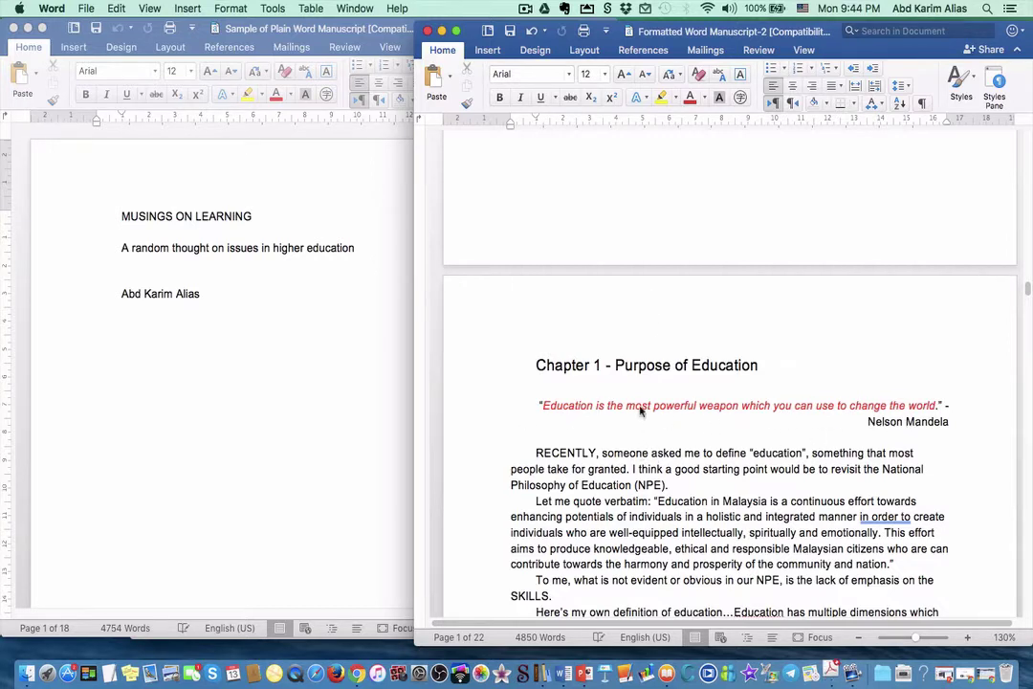
Step: Continue scrolling through the formatted manuscript's middle chapters
{"action": "scroll", "coordinate": [931, 429], "scroll_direction": "down", "scroll_amount": 5}
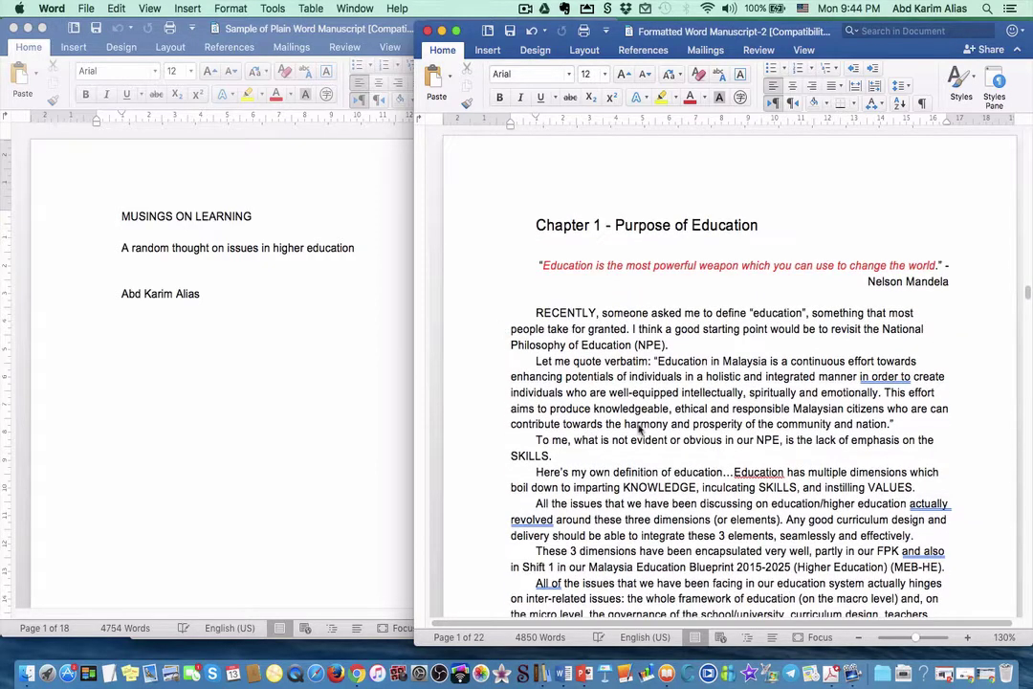
{"action": "scroll", "coordinate": [639, 431], "scroll_direction": "down", "scroll_amount": 20}
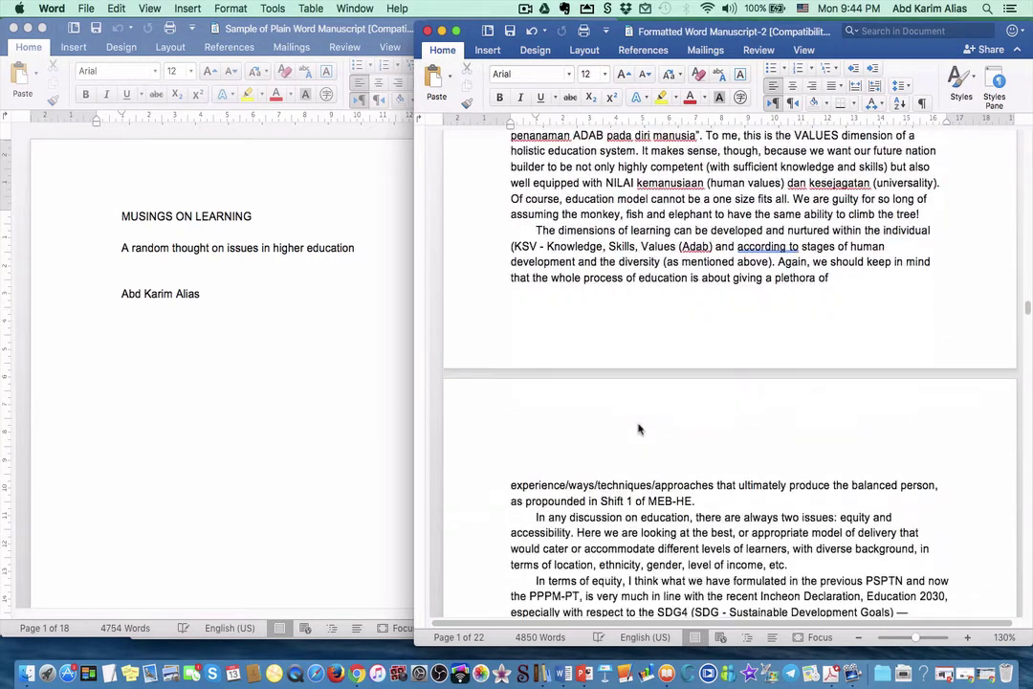
{"action": "scroll", "coordinate": [638, 430], "scroll_direction": "down", "scroll_amount": 8}
{"action": "scroll", "coordinate": [636, 435], "scroll_direction": "down", "scroll_amount": 18}
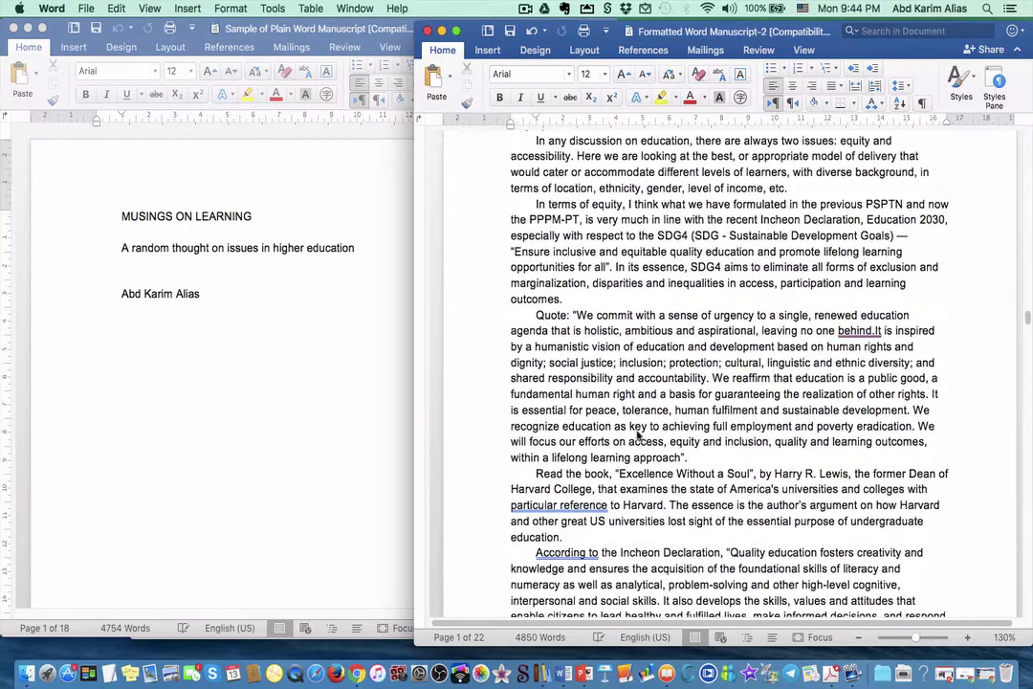
{"action": "scroll", "coordinate": [639, 438], "scroll_direction": "down", "scroll_amount": 3}
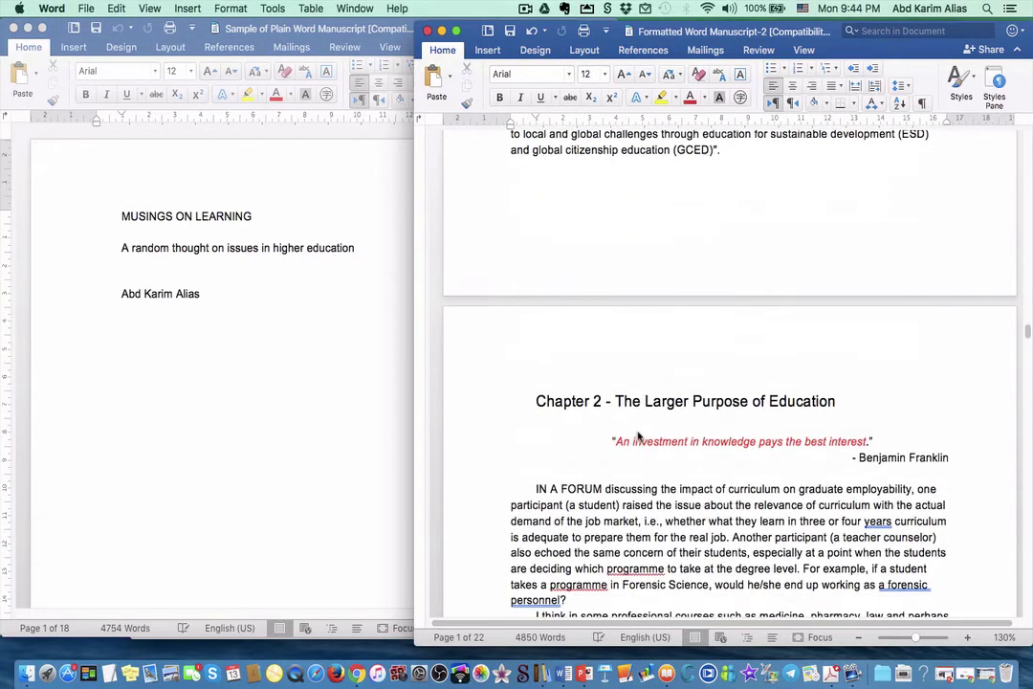
{"action": "scroll", "coordinate": [670, 474], "scroll_direction": "down", "scroll_amount": 20}
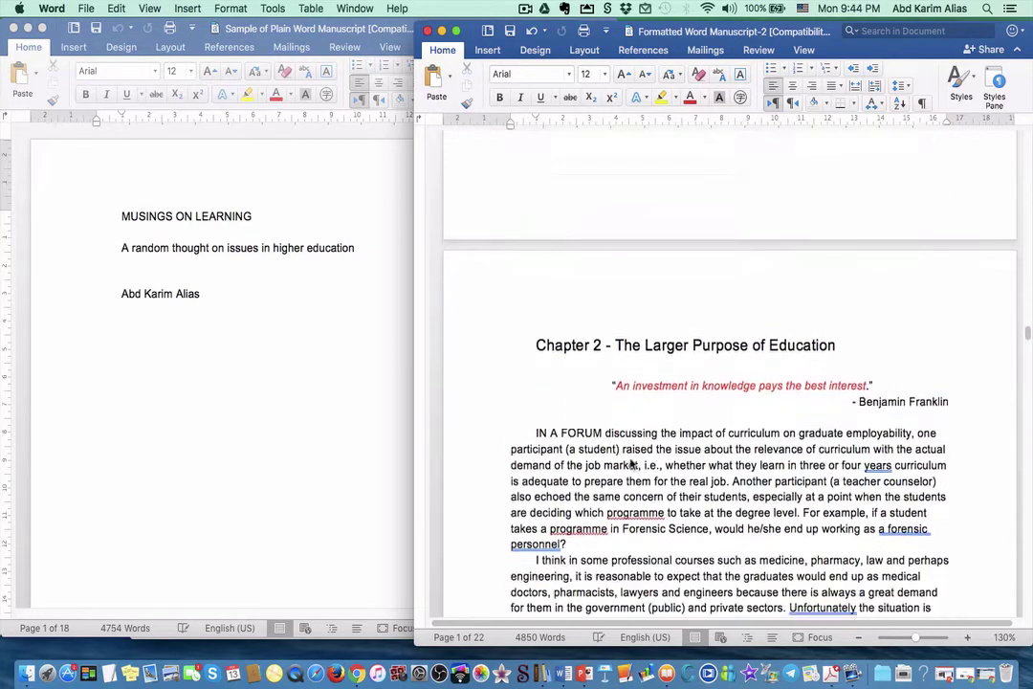
{"action": "scroll", "coordinate": [632, 463], "scroll_direction": "down", "scroll_amount": 16}
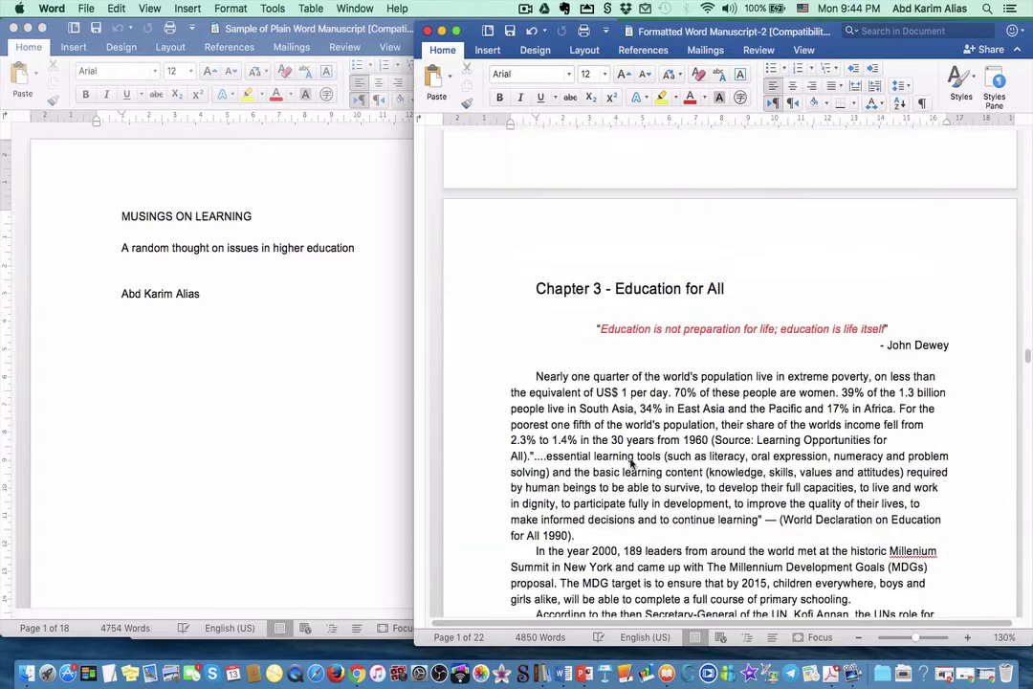
{"action": "scroll", "coordinate": [631, 463], "scroll_direction": "up", "scroll_amount": 13}
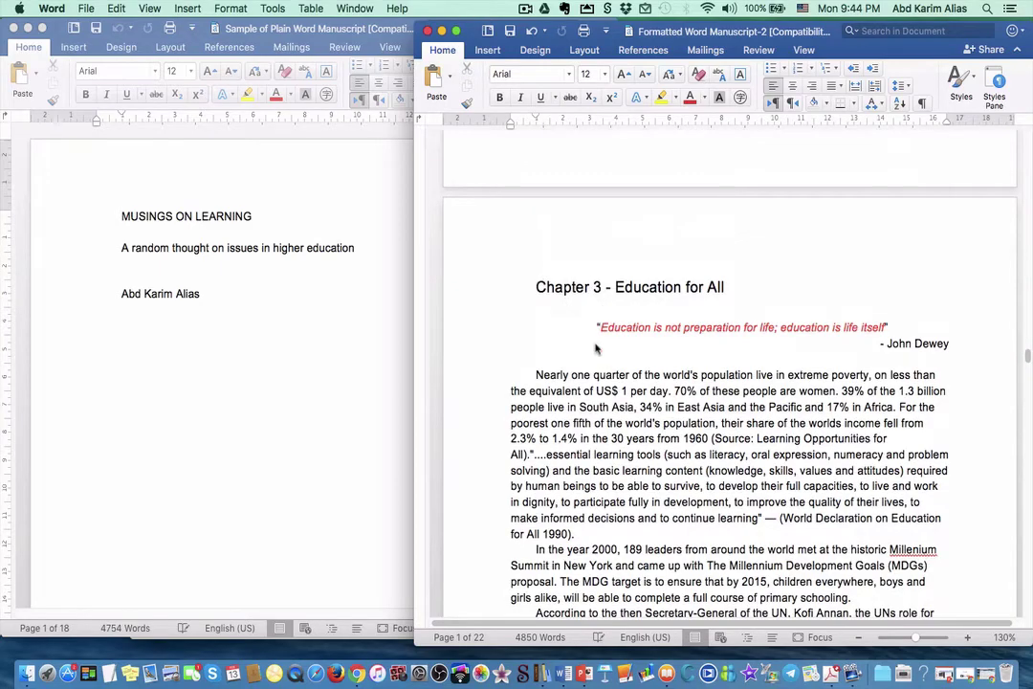
{"action": "scroll", "coordinate": [598, 344], "scroll_direction": "down", "scroll_amount": 13}
{"action": "scroll", "coordinate": [600, 351], "scroll_direction": "down", "scroll_amount": 10}
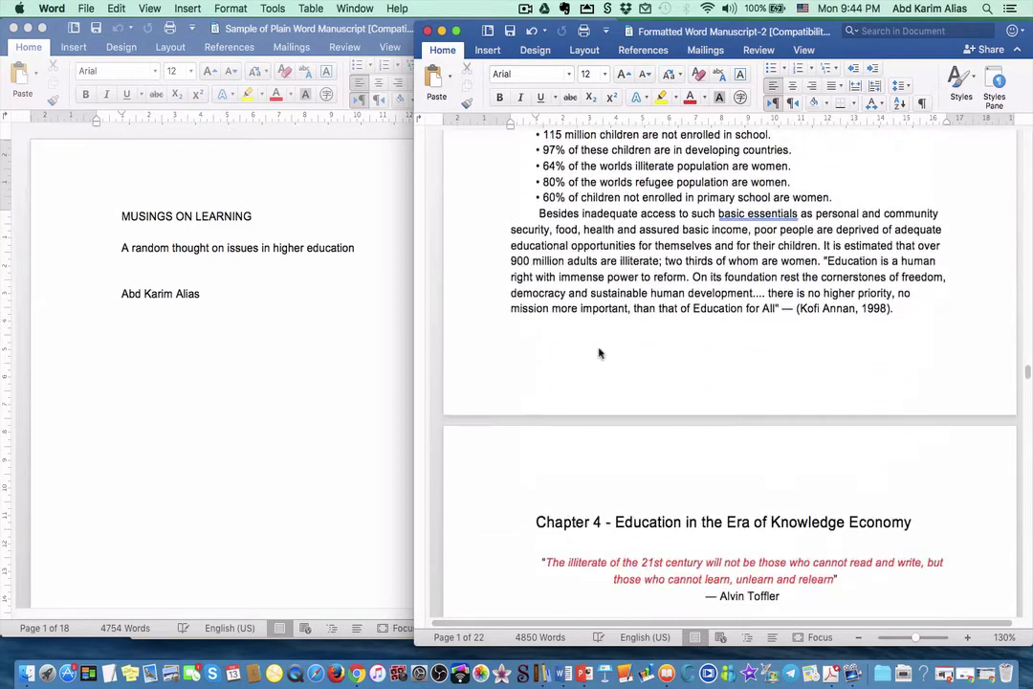
{"action": "scroll", "coordinate": [622, 373], "scroll_direction": "down", "scroll_amount": 2}
{"action": "scroll", "coordinate": [676, 367], "scroll_direction": "down", "scroll_amount": 20}
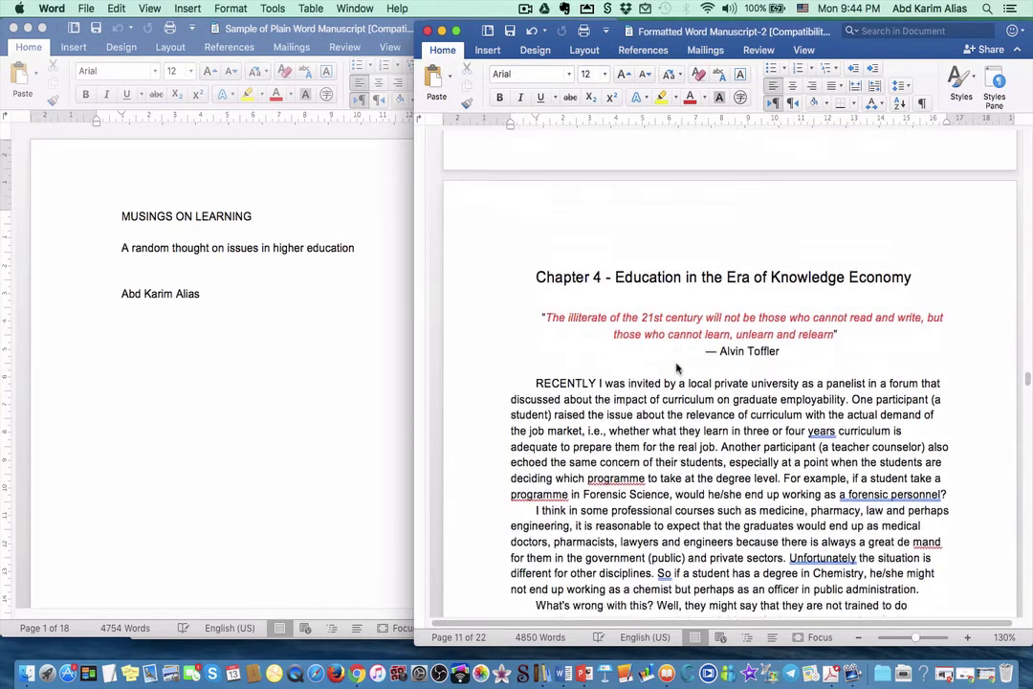
{"action": "scroll", "coordinate": [676, 368], "scroll_direction": "down", "scroll_amount": 4}
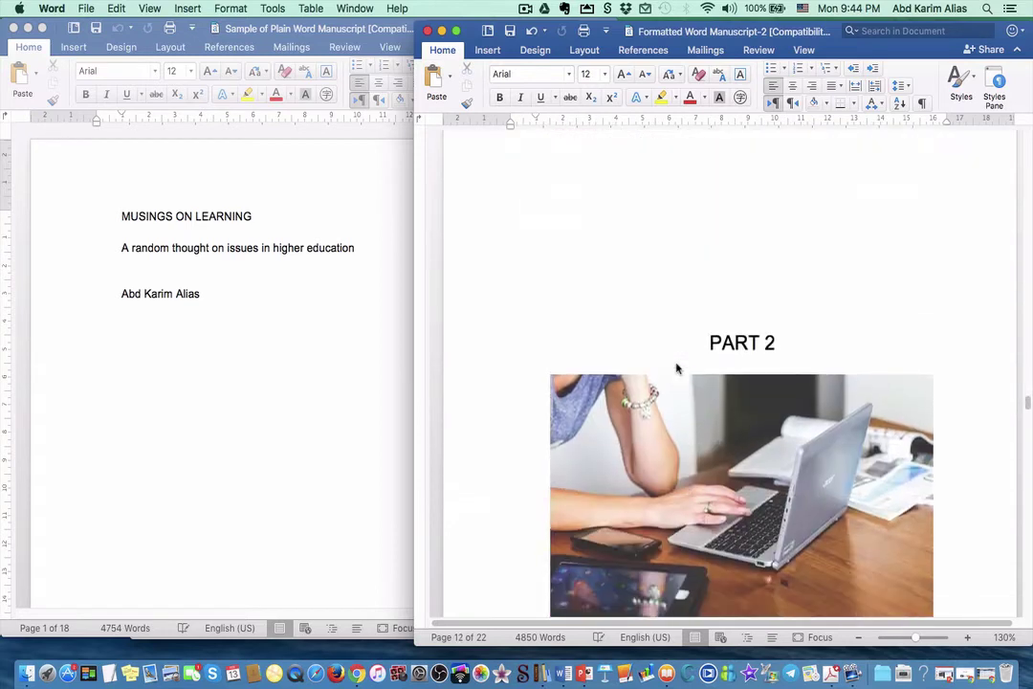
{"action": "scroll", "coordinate": [683, 360], "scroll_direction": "up", "scroll_amount": 16}
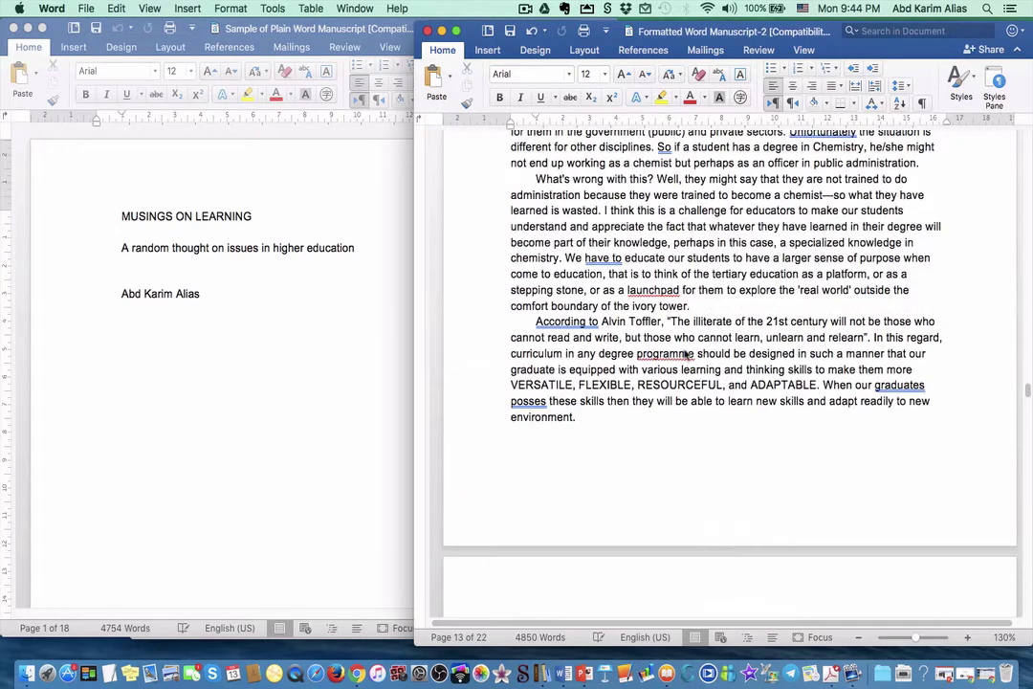
{"action": "scroll", "coordinate": [682, 354], "scroll_direction": "down", "scroll_amount": 13}
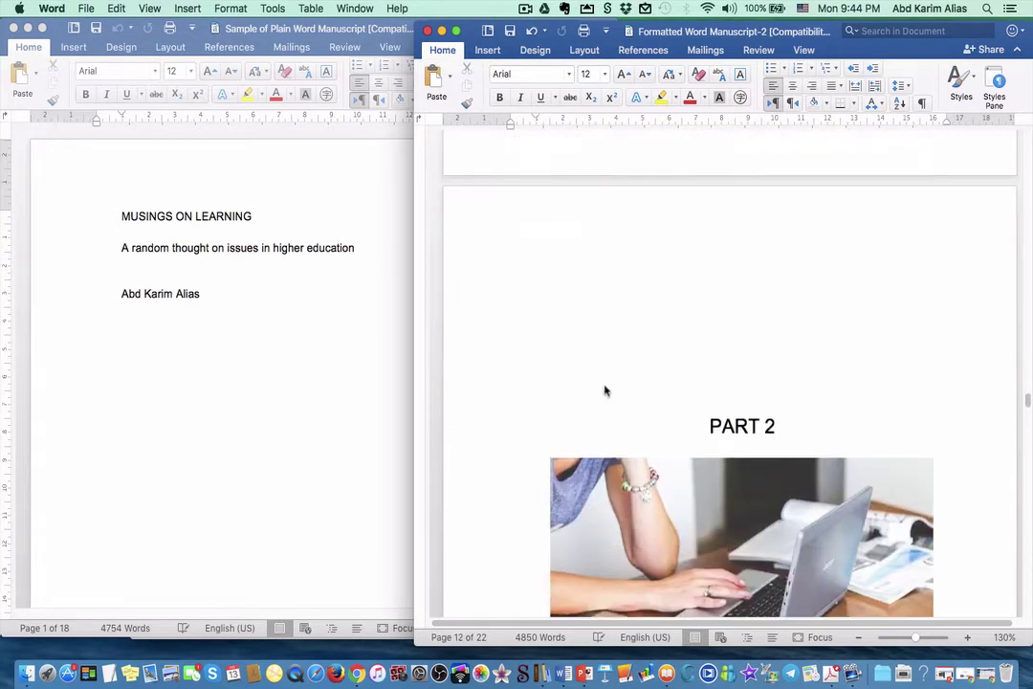
{"action": "scroll", "coordinate": [729, 373], "scroll_direction": "down", "scroll_amount": 6}
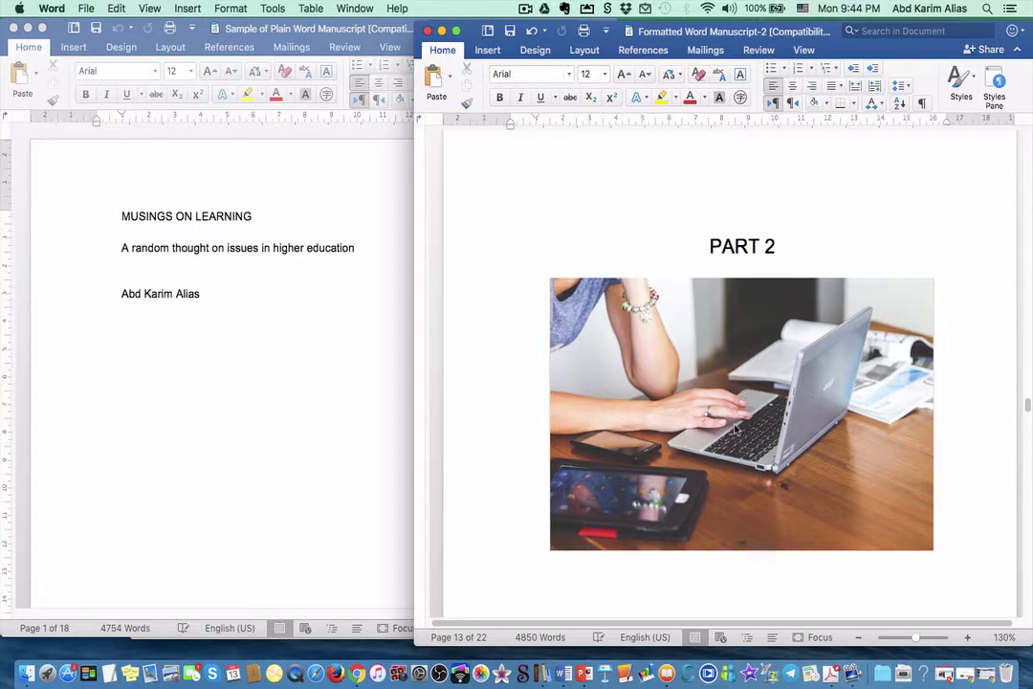
Step: Scroll through Chapters 9–10, the Prologue and About the Author, then drag back to the title page
{"action": "scroll", "coordinate": [734, 429], "scroll_direction": "down", "scroll_amount": 10}
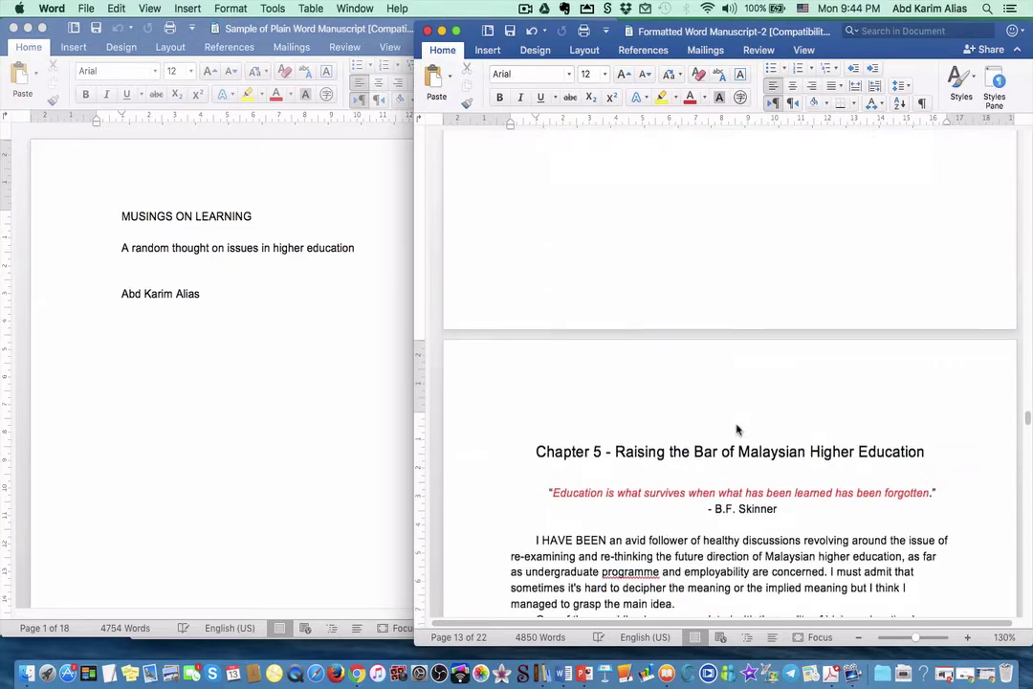
{"action": "scroll", "coordinate": [737, 430], "scroll_direction": "down", "scroll_amount": 15}
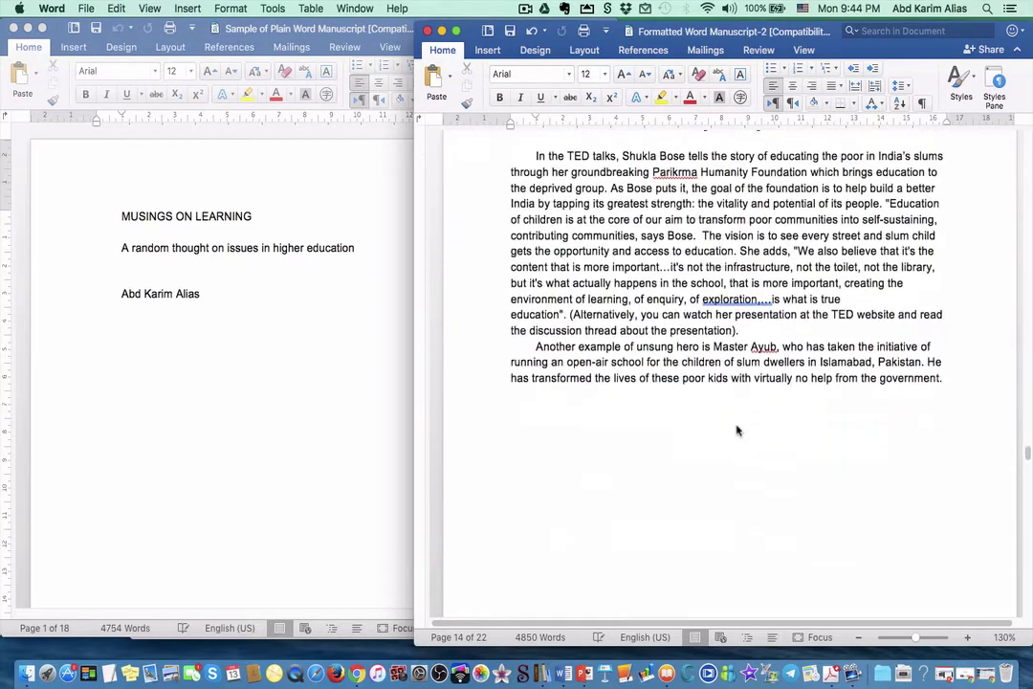
{"action": "scroll", "coordinate": [736, 430], "scroll_direction": "down", "scroll_amount": 15}
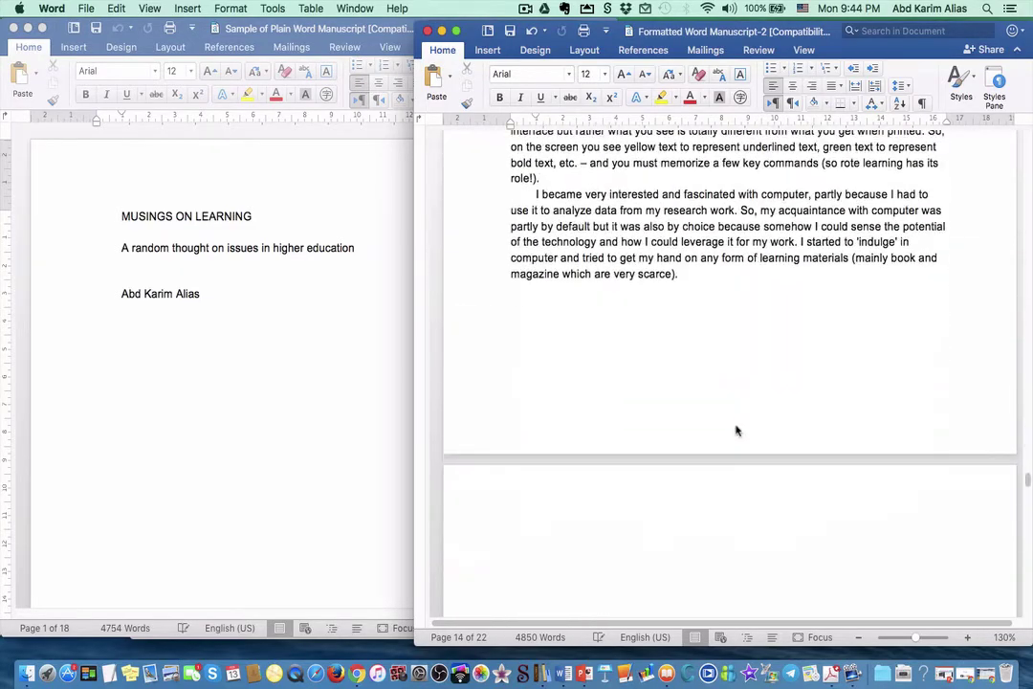
{"action": "scroll", "coordinate": [737, 430], "scroll_direction": "down", "scroll_amount": 15}
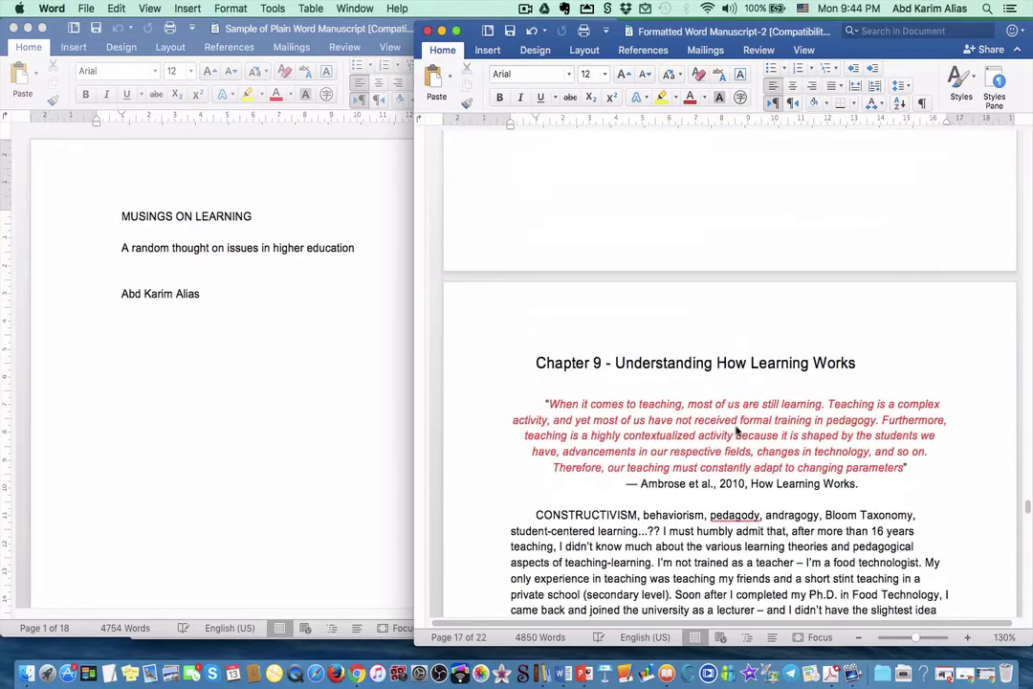
{"action": "scroll", "coordinate": [736, 430], "scroll_direction": "down", "scroll_amount": 15}
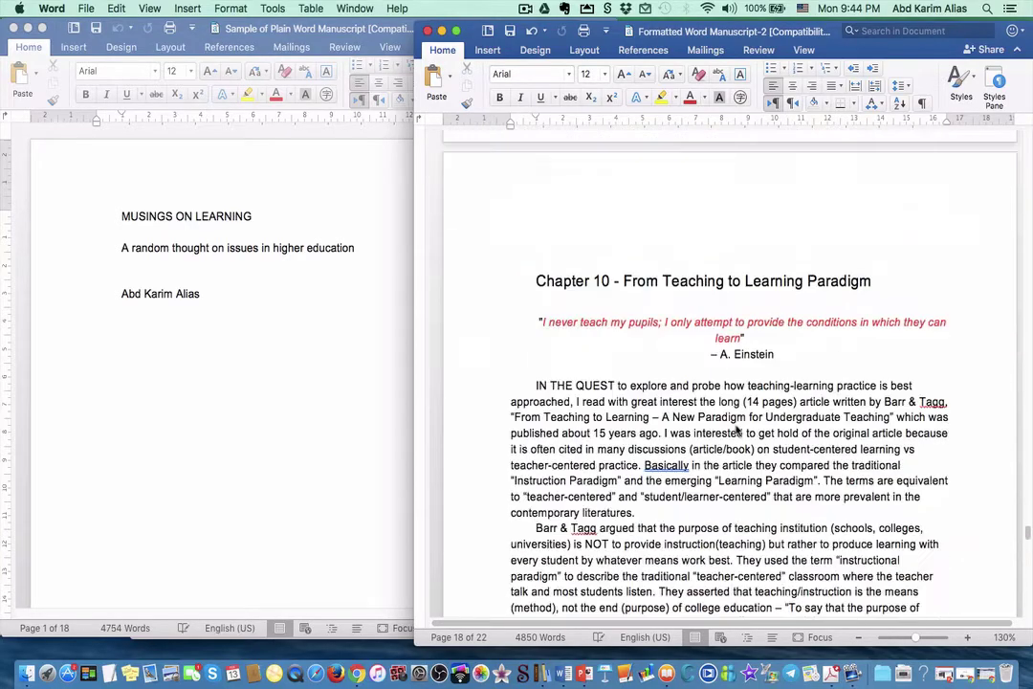
{"action": "scroll", "coordinate": [736, 431], "scroll_direction": "down", "scroll_amount": 15}
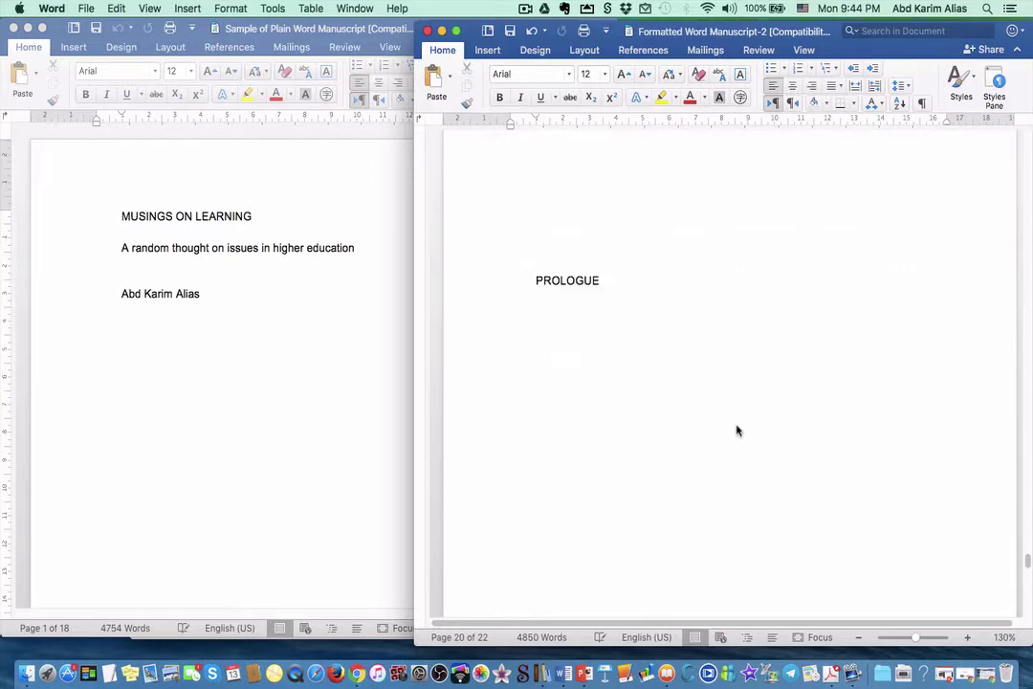
{"action": "scroll", "coordinate": [736, 430], "scroll_direction": "down", "scroll_amount": 12}
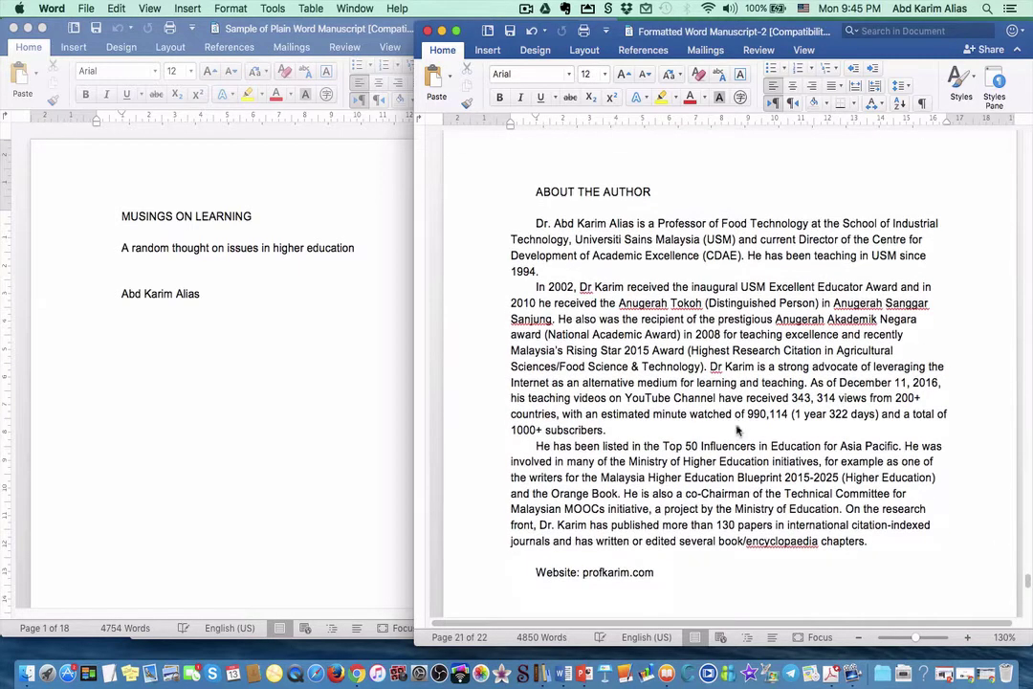
{"action": "scroll", "coordinate": [737, 431], "scroll_direction": "down", "scroll_amount": 3}
{"action": "scroll", "coordinate": [744, 438], "scroll_direction": "up", "scroll_amount": 7}
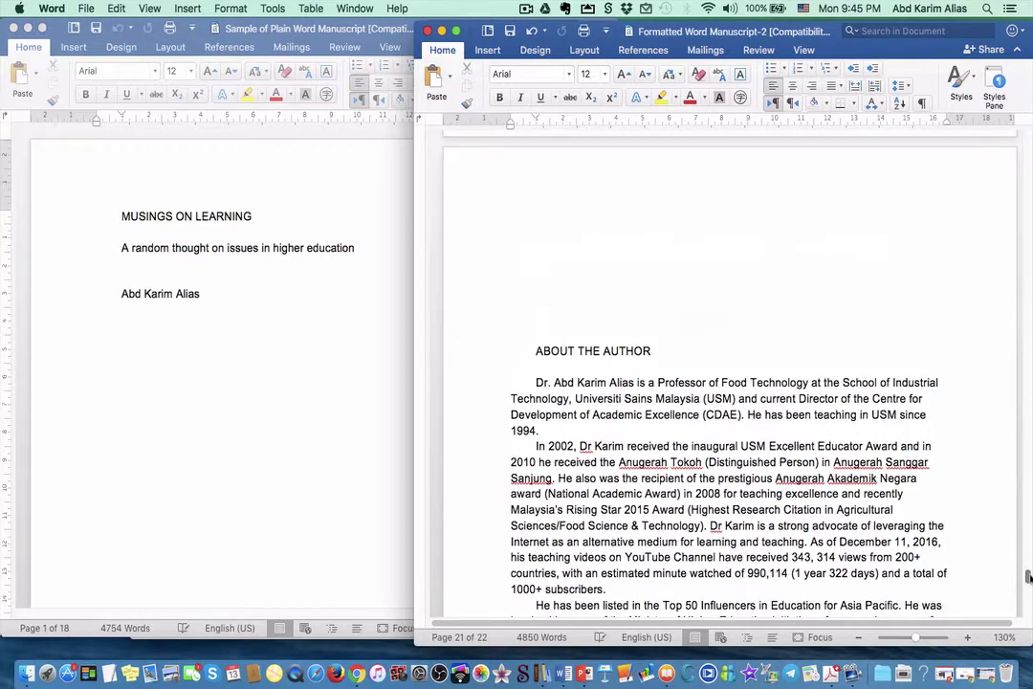
{"action": "left_click_drag", "start_coordinate": [1023, 575], "coordinate": [955, 164]}
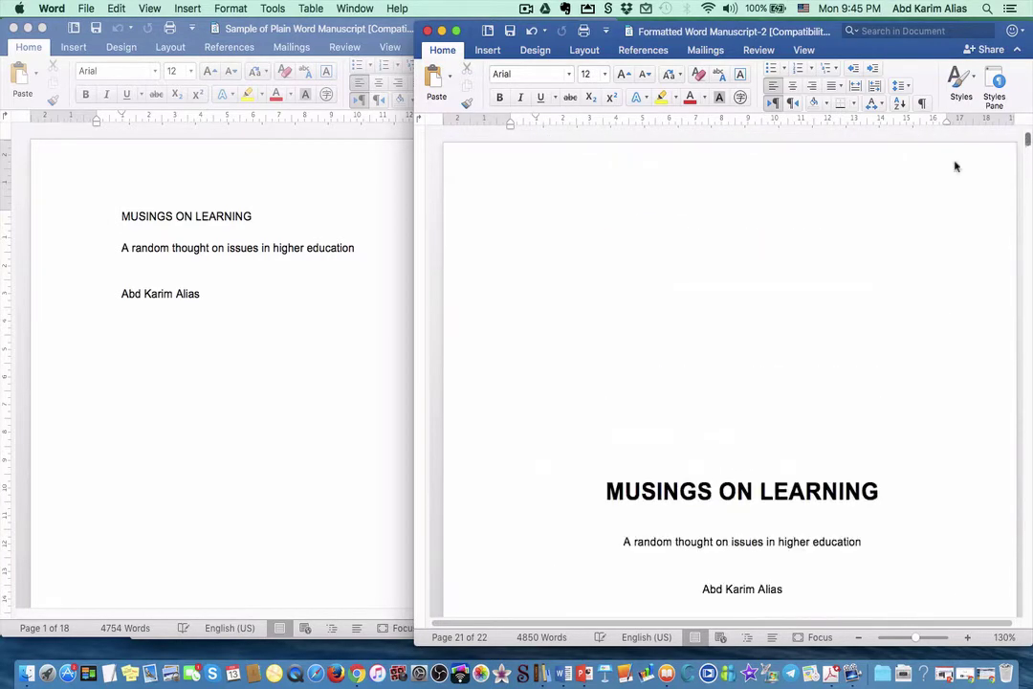
Step: Bring the formatted manuscript forward, launch calibre's E-BOOK PROJECT library, then open iBooks
{"action": "left_click", "coordinate": [285, 382]}
{"action": "left_click", "coordinate": [765, 411]}
{"action": "left_click", "coordinate": [540, 669]}
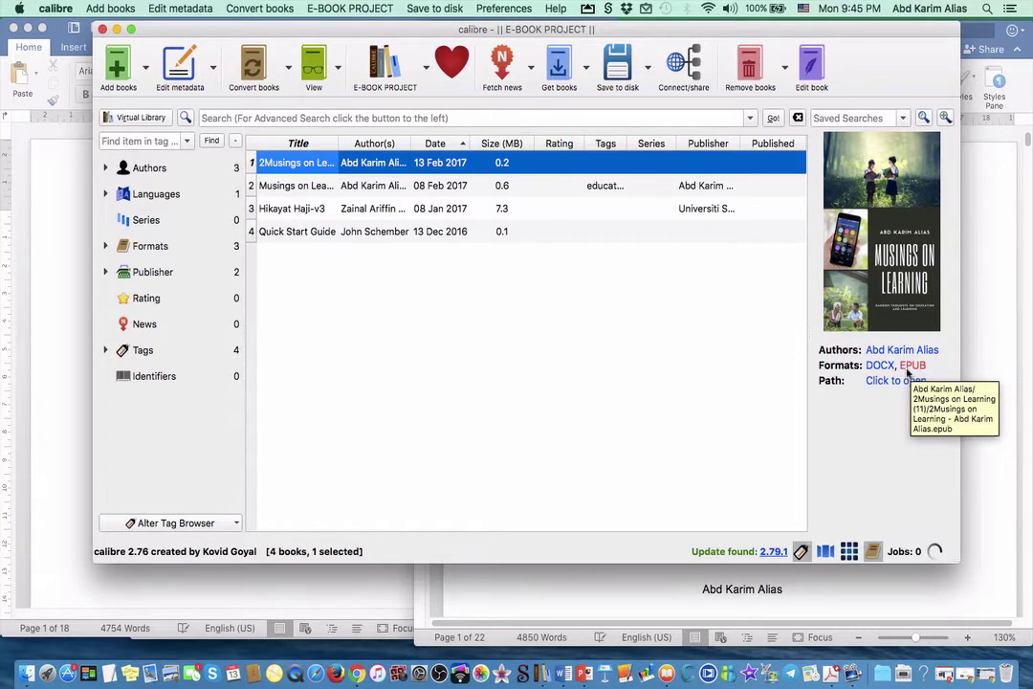
{"action": "left_click", "coordinate": [663, 655]}
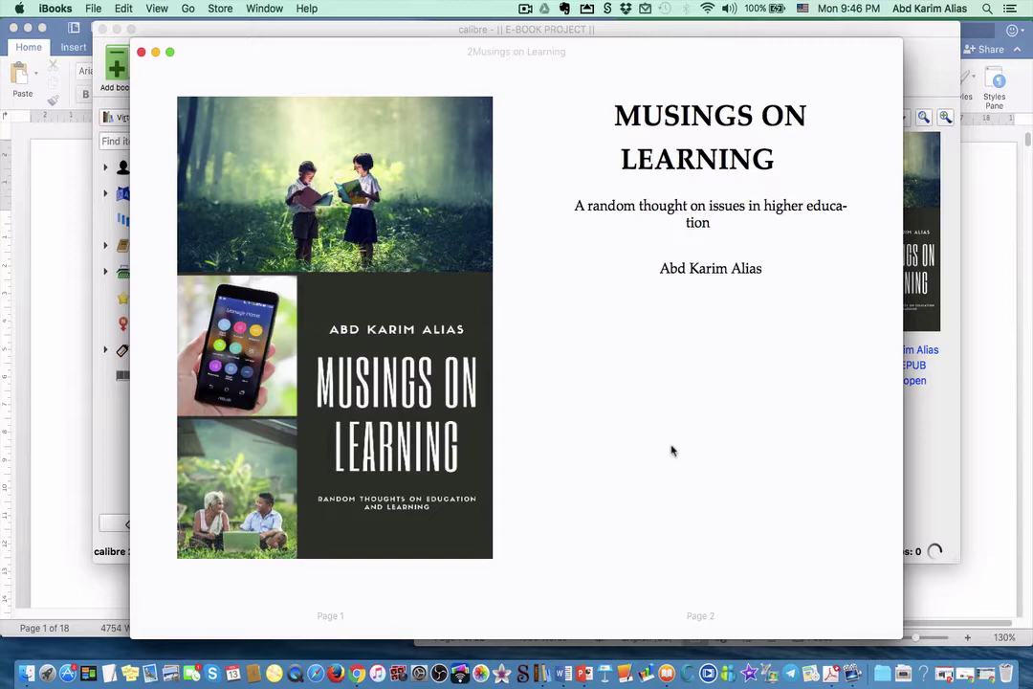
Step: Flip the Musings on Learning EPUB from the contents through PART 1 to PART 2, then return to Word
{"action": "key", "text": "Right"}
{"action": "key", "text": "Right"}
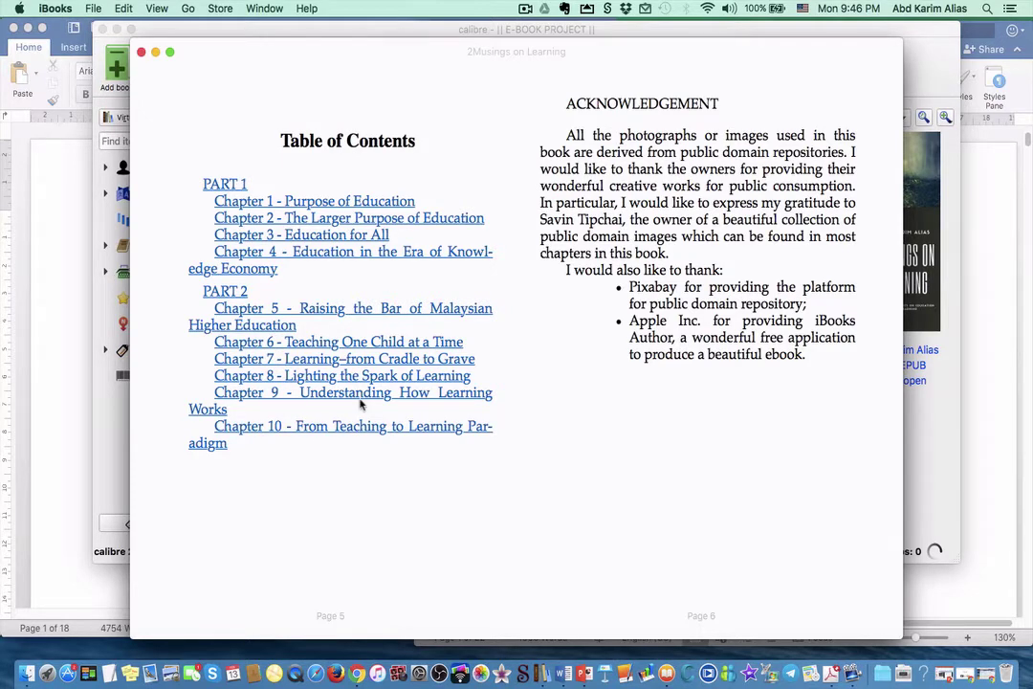
{"action": "key", "text": "Right"}
{"action": "key", "text": "Right"}
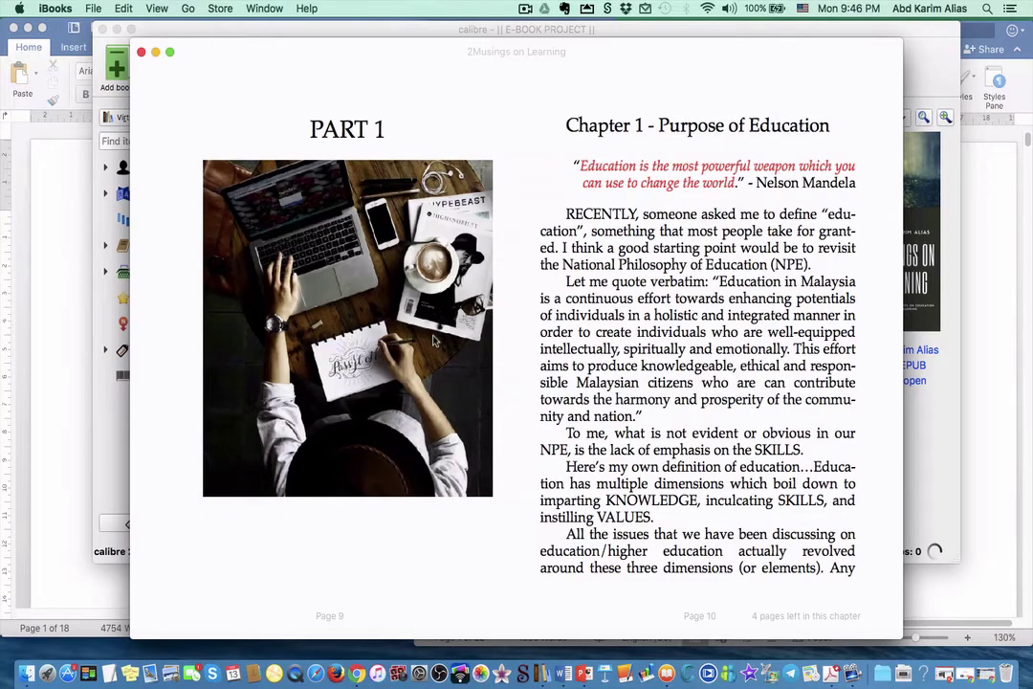
{"action": "key", "text": "Right"}
{"action": "key", "text": "Right"}
{"action": "key", "text": "Right"}
{"action": "key", "text": "Right"}
{"action": "key", "text": "Right"}
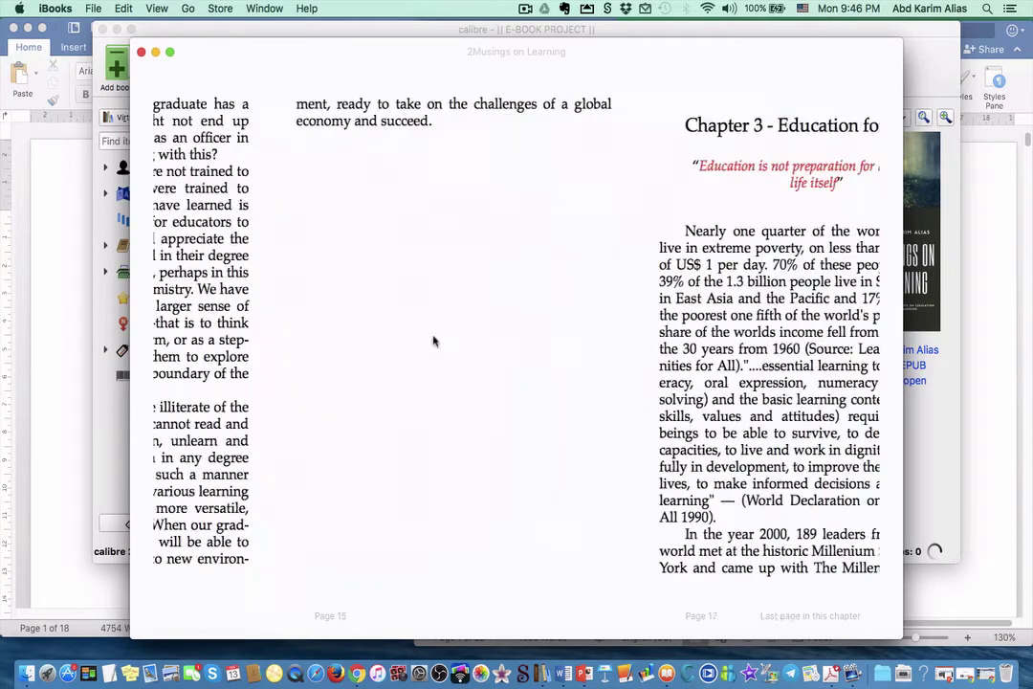
{"action": "key", "text": "Right"}
{"action": "key", "text": "Right"}
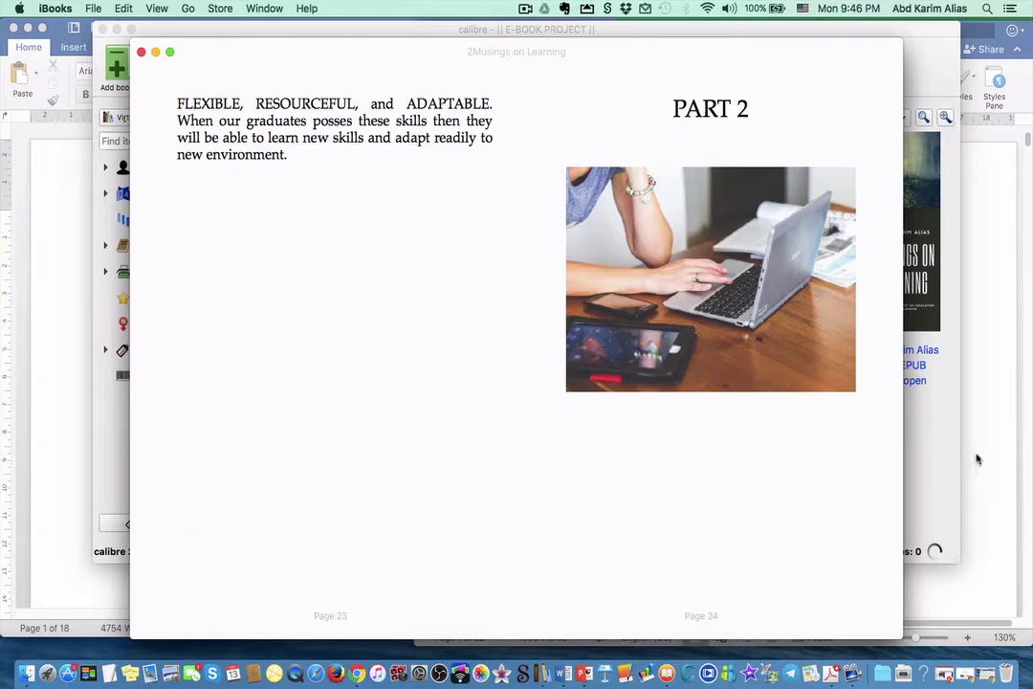
{"action": "left_click", "coordinate": [52, 497]}
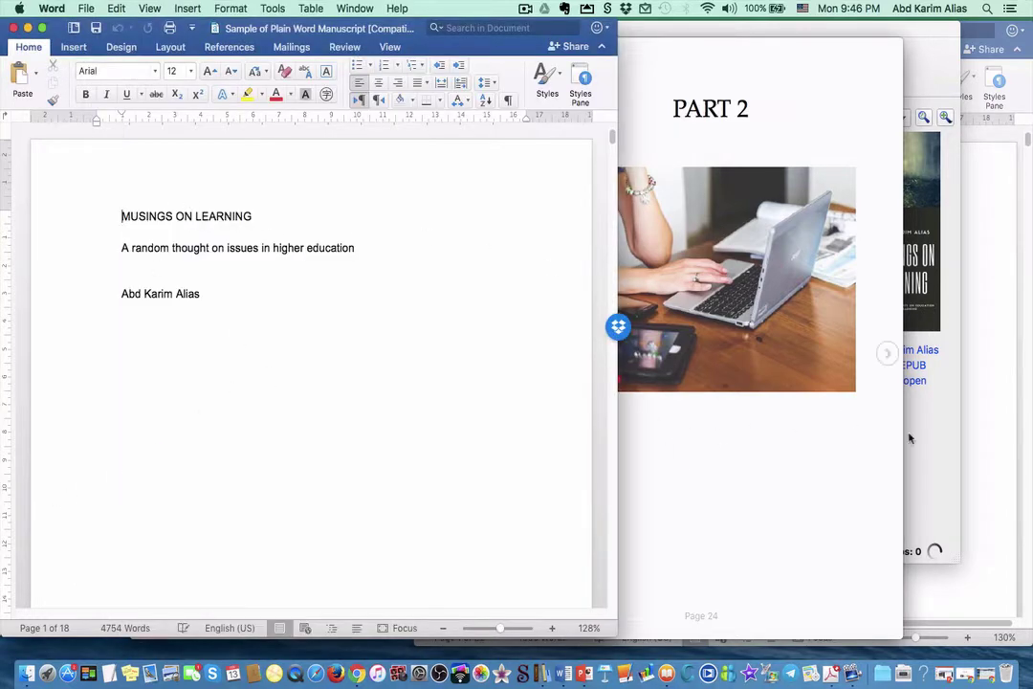
Step: Bring the Sample of Plain Word Manuscript window forward and drag its right edge much wider
{"action": "left_click", "coordinate": [971, 431]}
{"action": "scroll", "coordinate": [645, 343], "scroll_direction": "down", "scroll_amount": 5}
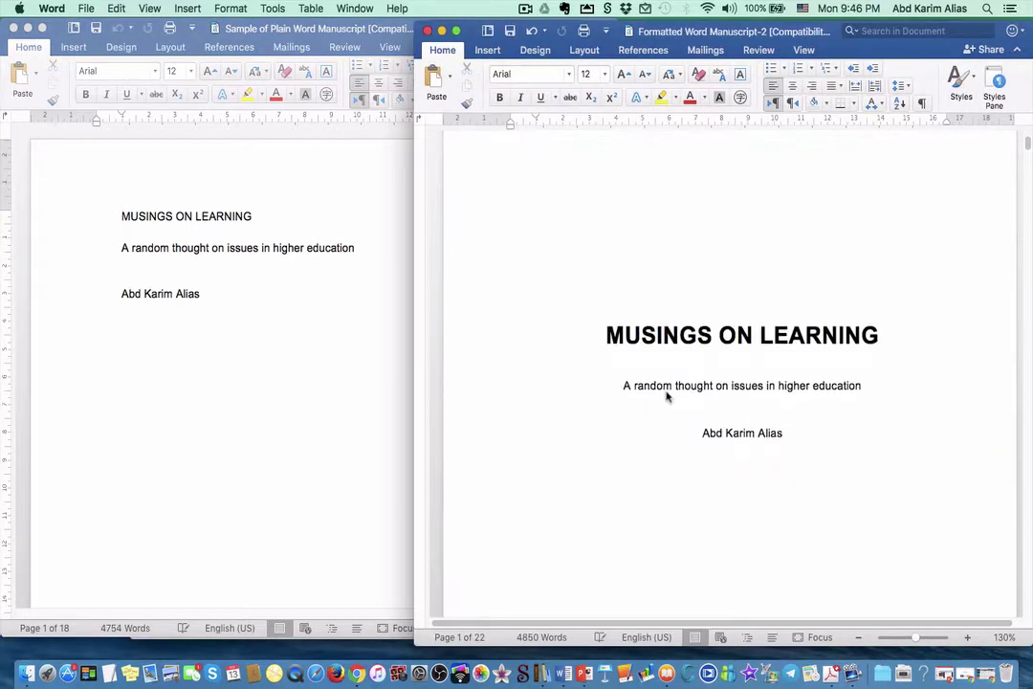
{"action": "left_click", "coordinate": [229, 369]}
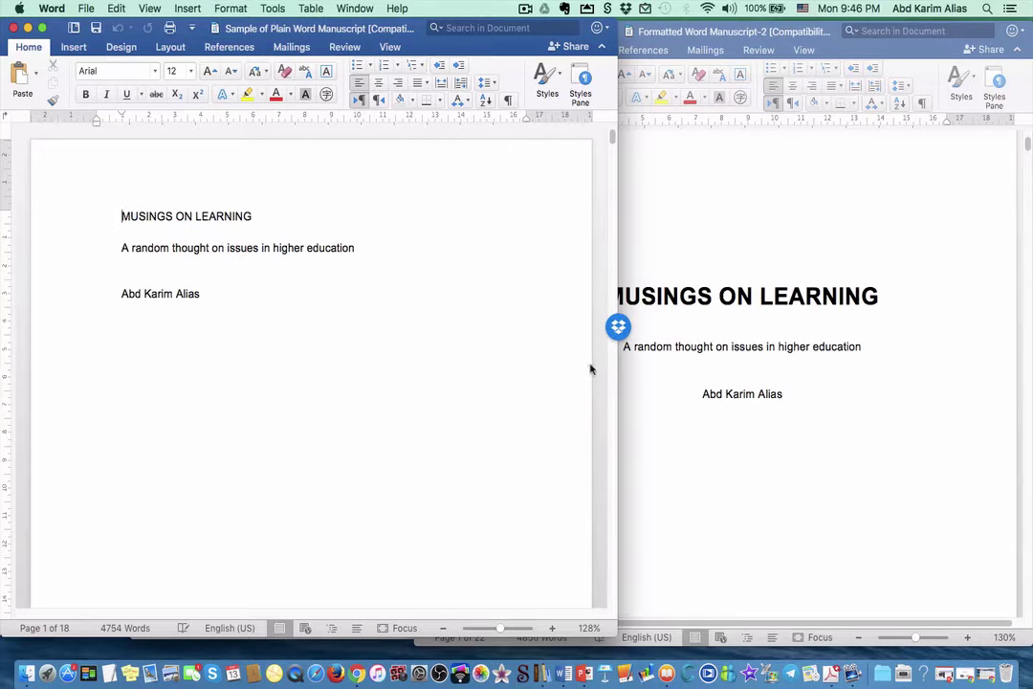
{"action": "left_click_drag", "start_coordinate": [617, 371], "coordinate": [647, 369]}
{"action": "left_click_drag", "start_coordinate": [713, 364], "coordinate": [849, 350]}
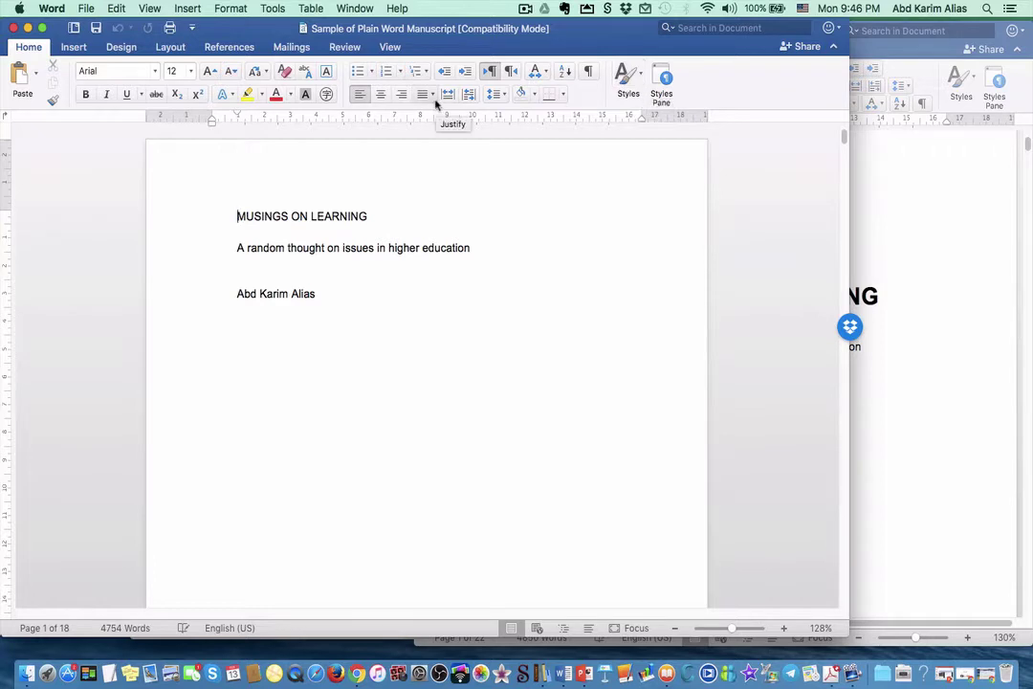
{"action": "left_click", "coordinate": [43, 10]}
{"action": "left_click", "coordinate": [54, 30]}
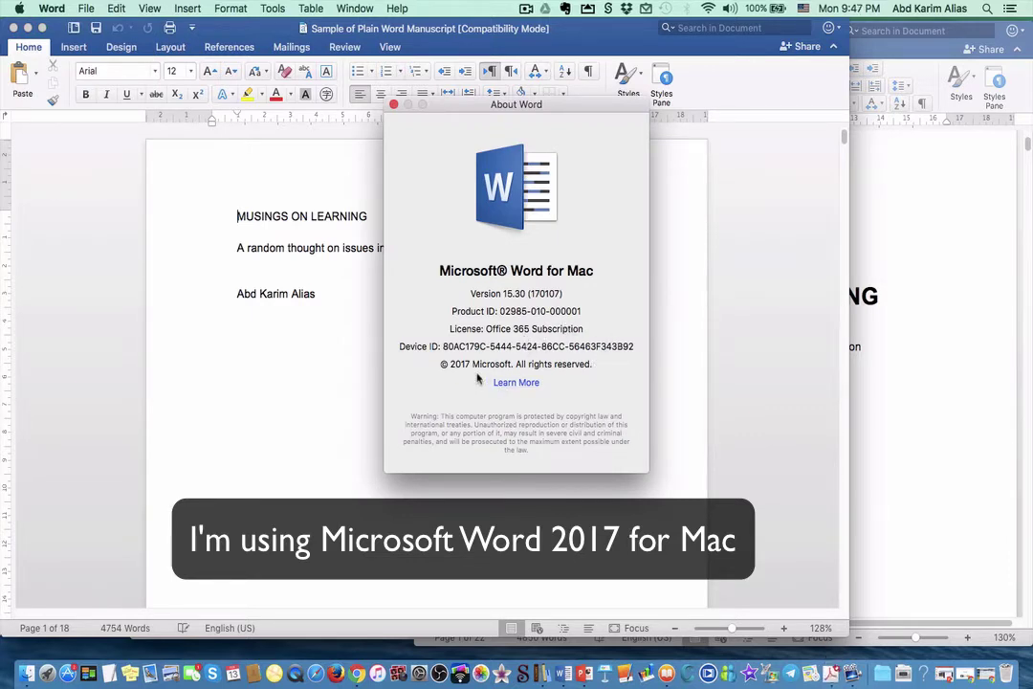
{"action": "left_click", "coordinate": [393, 105]}
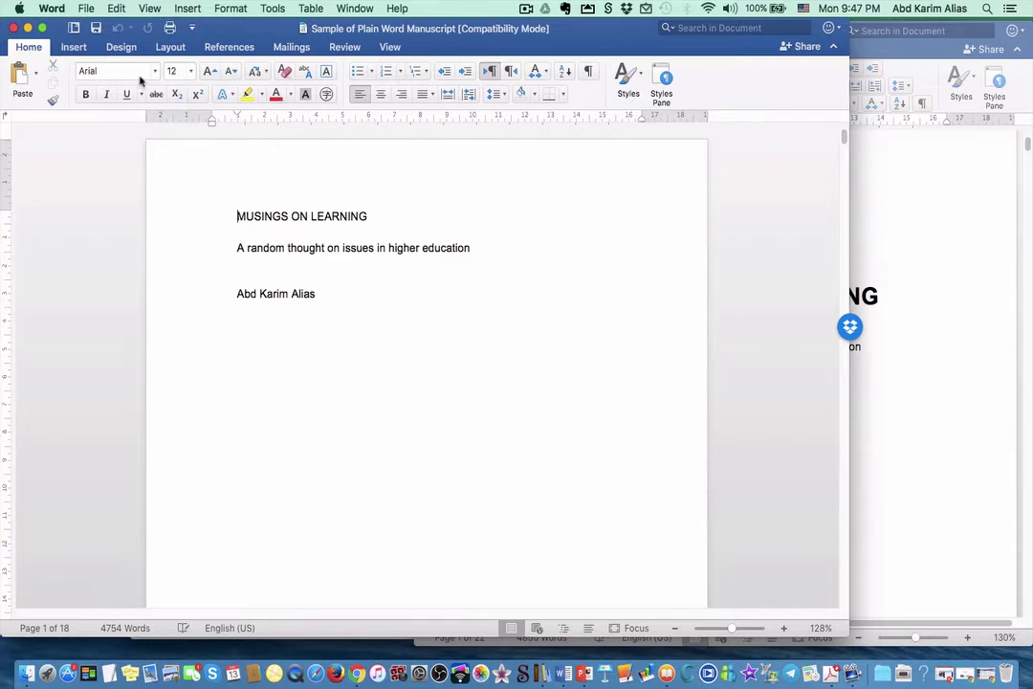
{"action": "left_click", "coordinate": [641, 84]}
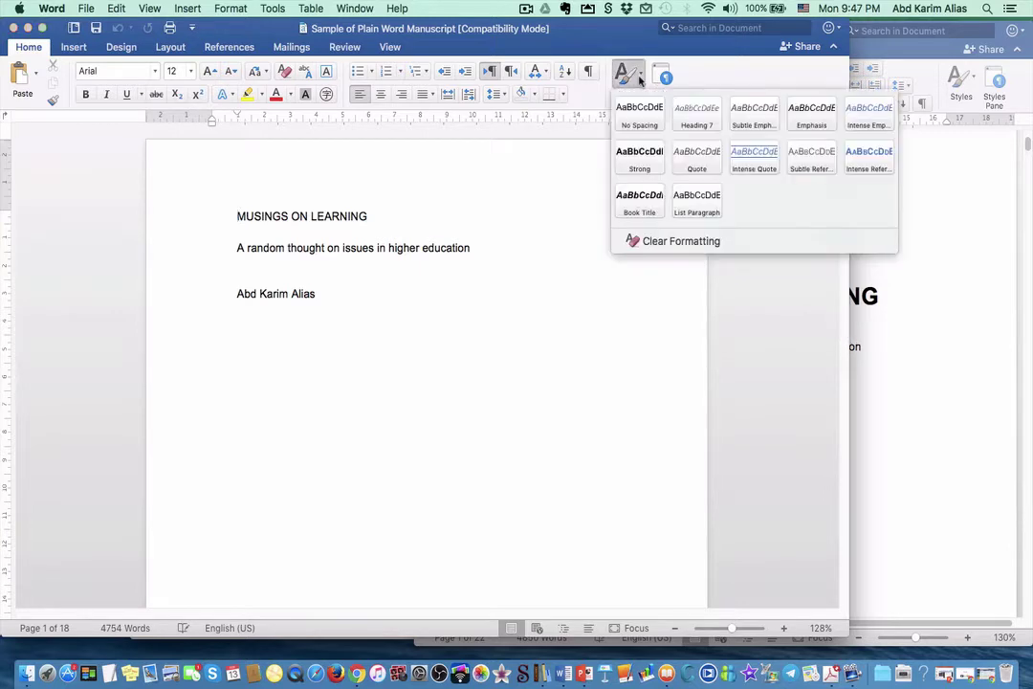
{"action": "left_click", "coordinate": [641, 80]}
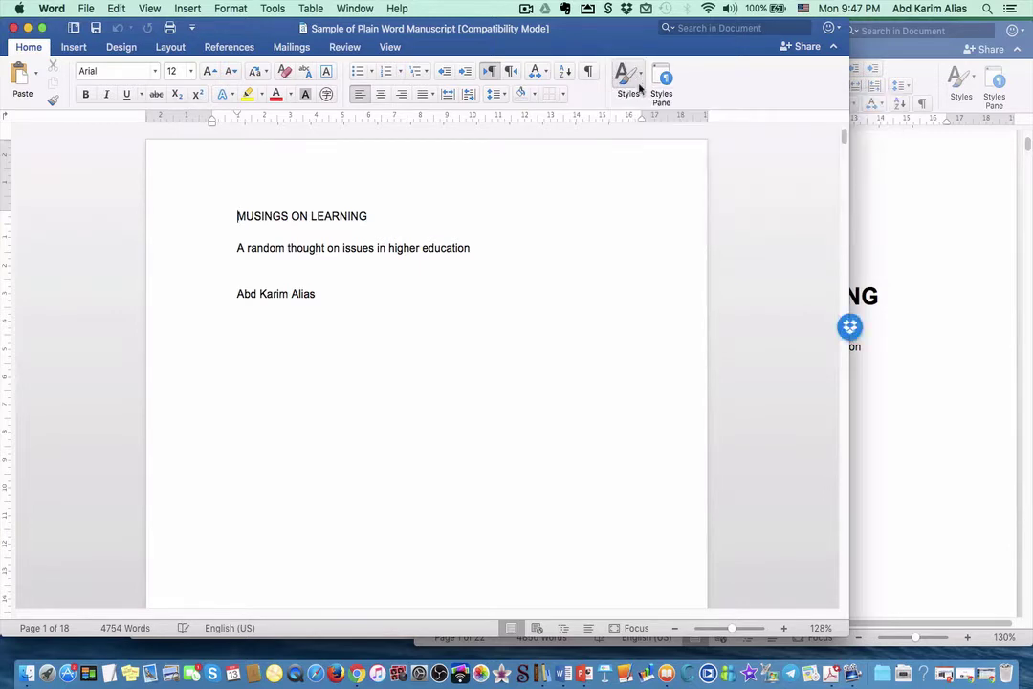
{"action": "left_click_drag", "start_coordinate": [847, 100], "coordinate": [915, 92]}
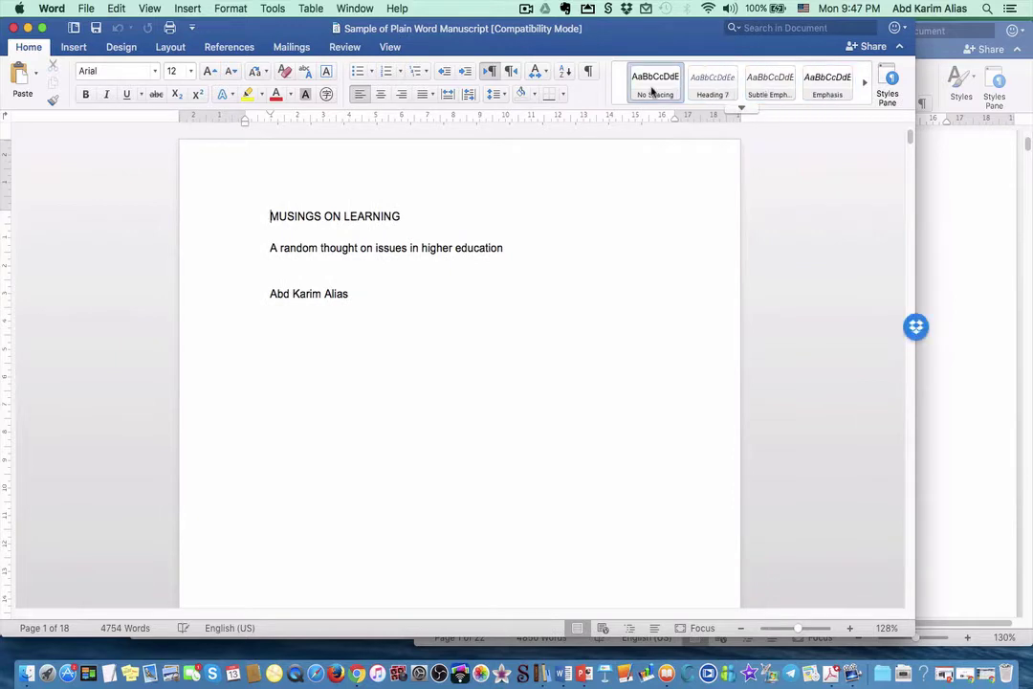
{"action": "left_click", "coordinate": [742, 109]}
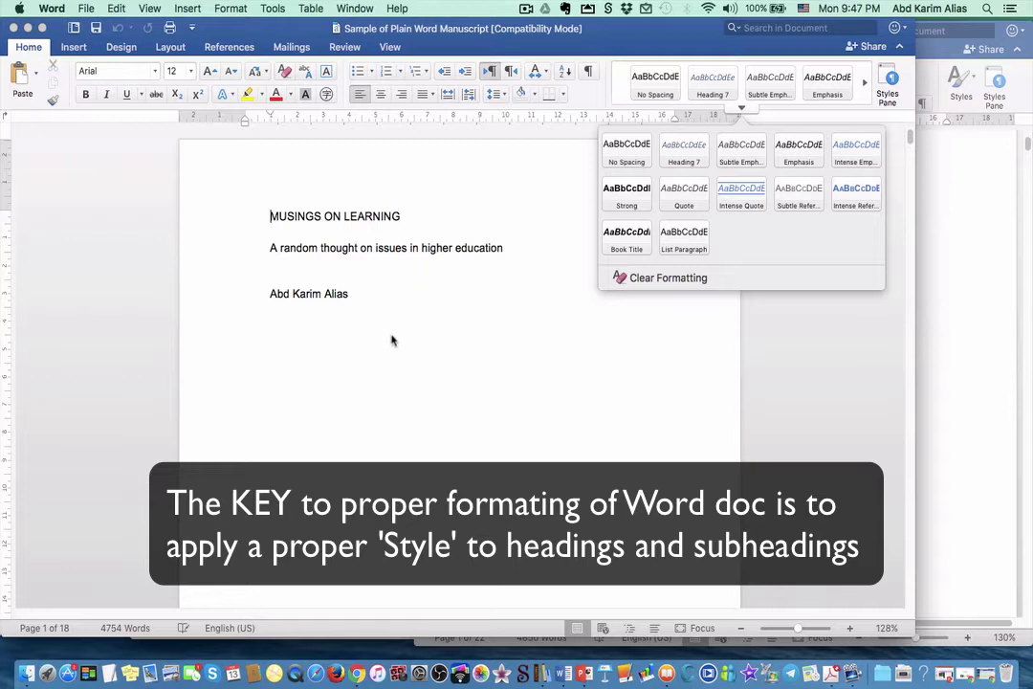
{"action": "key", "text": "Escape"}
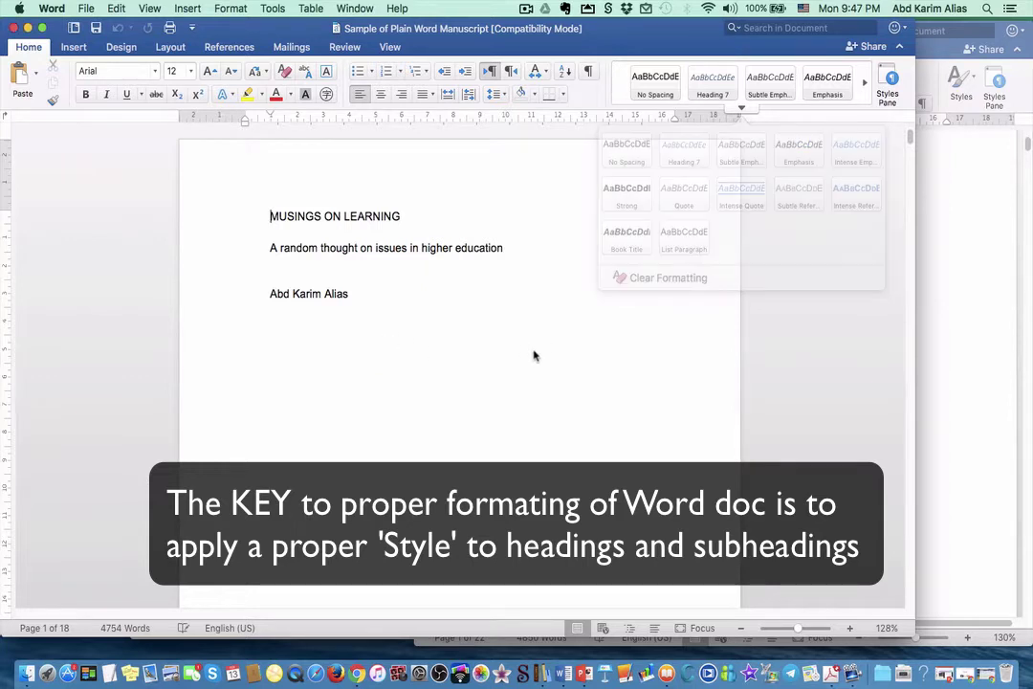
Step: Open the Styles pane, select MUSINGS ON LEARNING and apply the Title style
{"action": "left_click", "coordinate": [889, 83]}
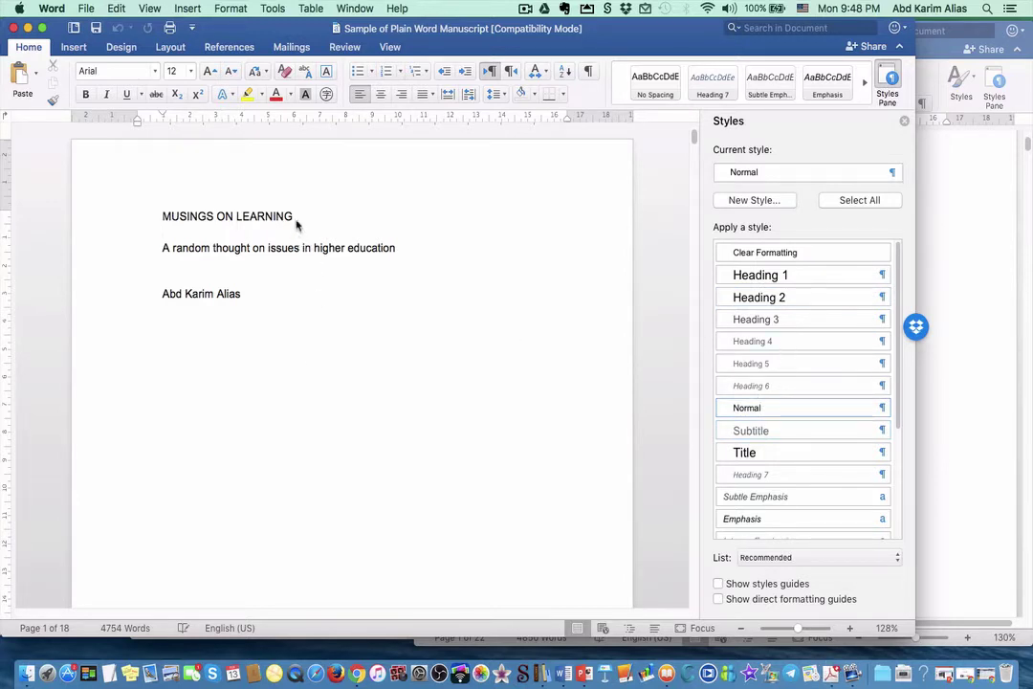
{"action": "left_click_drag", "start_coordinate": [163, 220], "coordinate": [301, 217]}
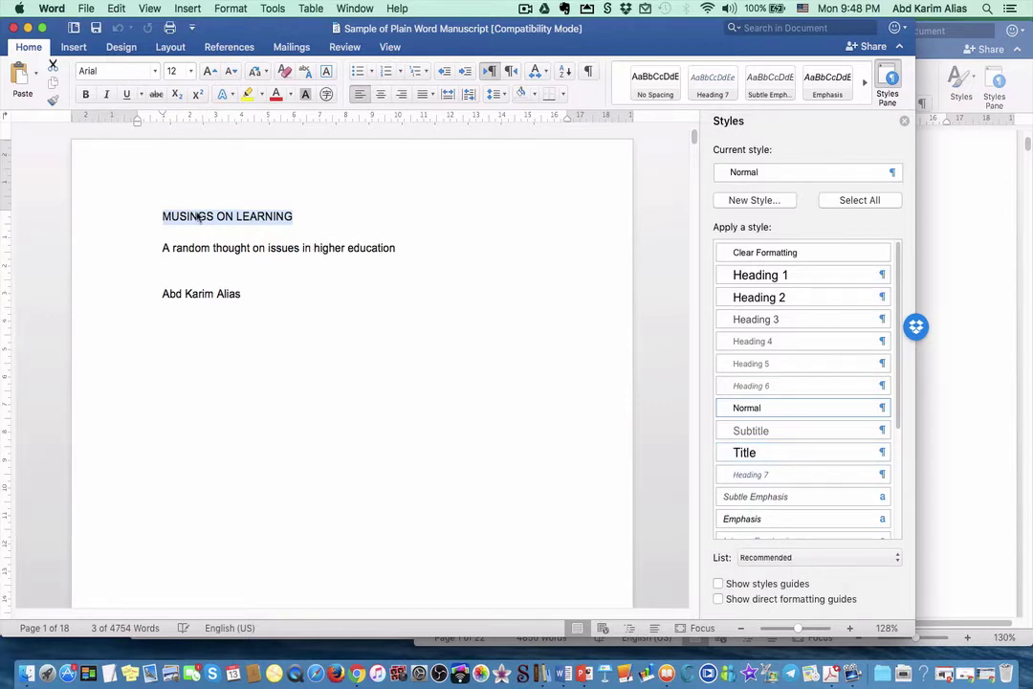
{"action": "left_click", "coordinate": [745, 453]}
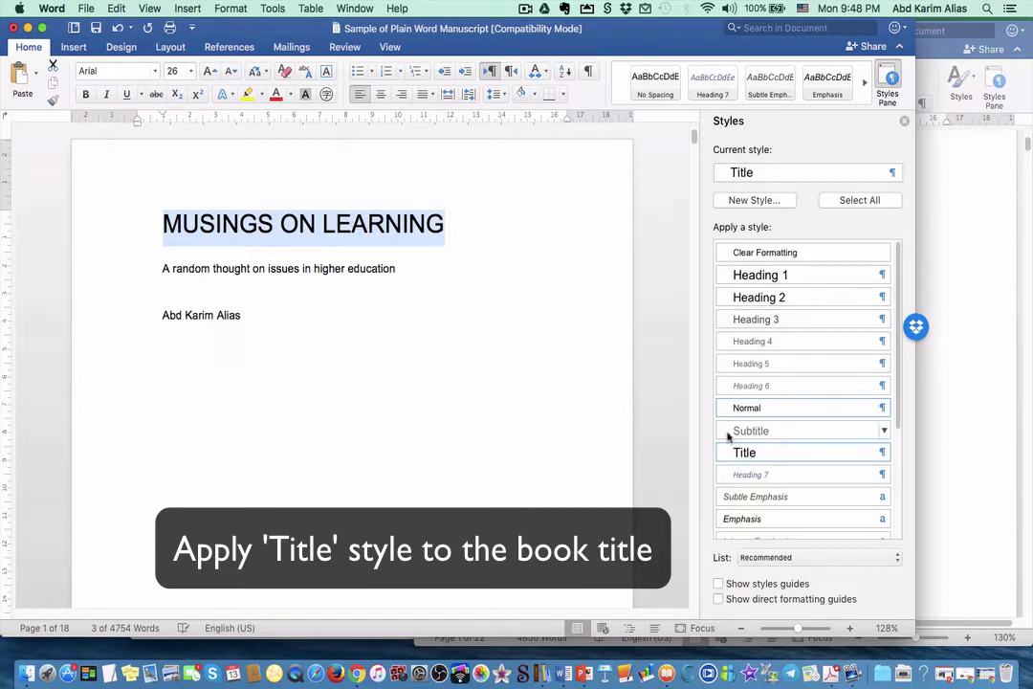
{"action": "left_click", "coordinate": [883, 453]}
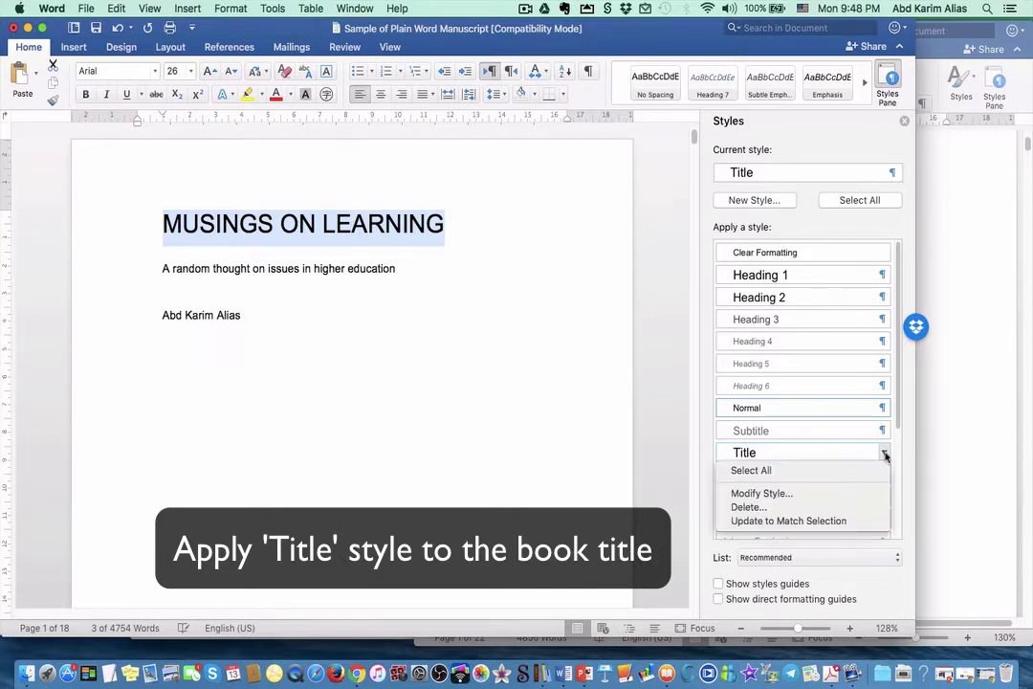
{"action": "left_click", "coordinate": [884, 454]}
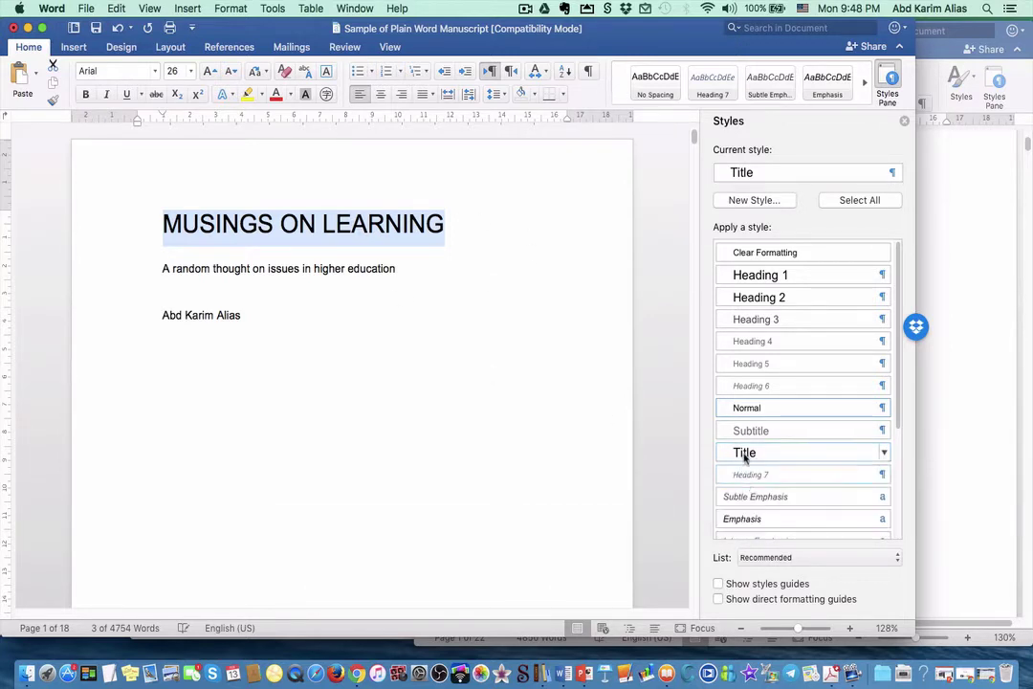
{"action": "mouse_move", "coordinate": [757, 460]}
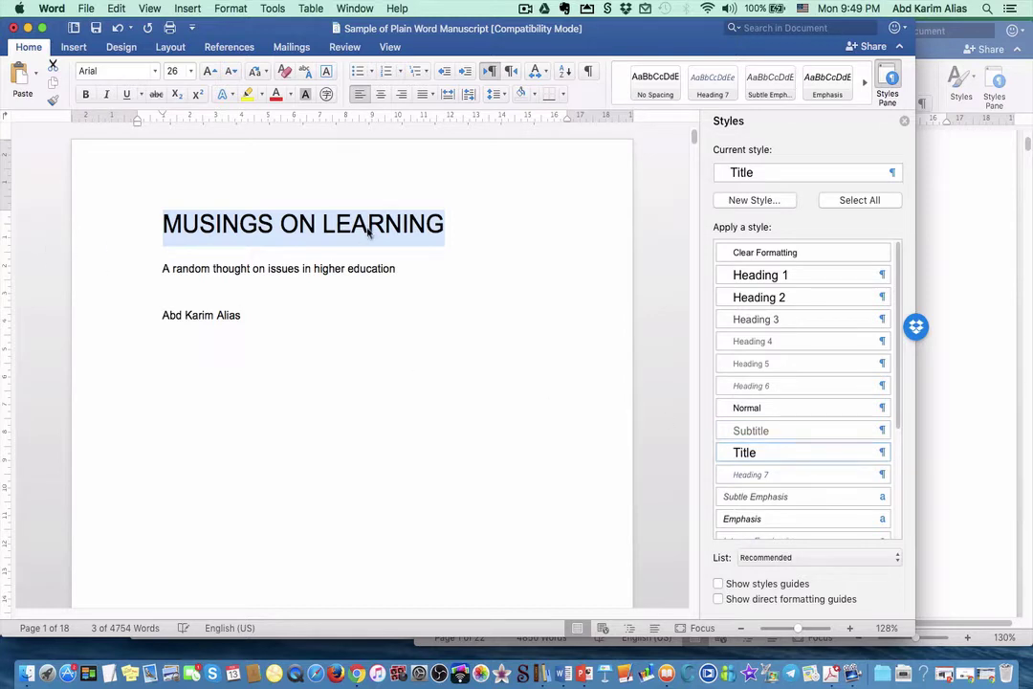
Step: Reselect the MUSINGS ON LEARNING title and center it
{"action": "left_click", "coordinate": [406, 232]}
{"action": "left_click_drag", "start_coordinate": [444, 223], "coordinate": [165, 185]}
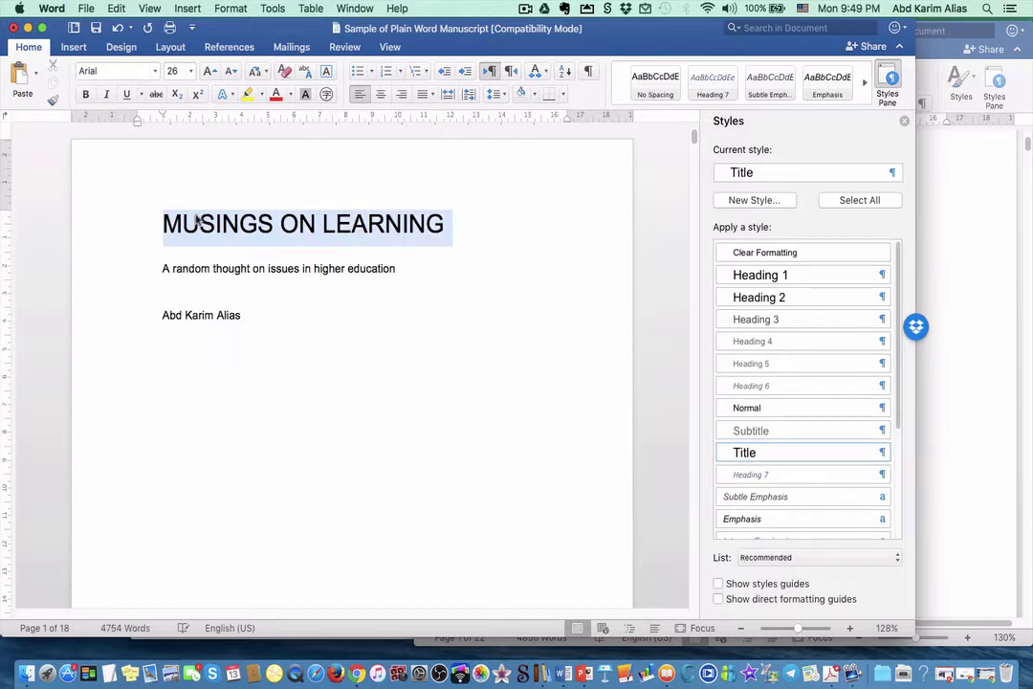
{"action": "left_click", "coordinate": [154, 74]}
{"action": "left_click", "coordinate": [154, 73]}
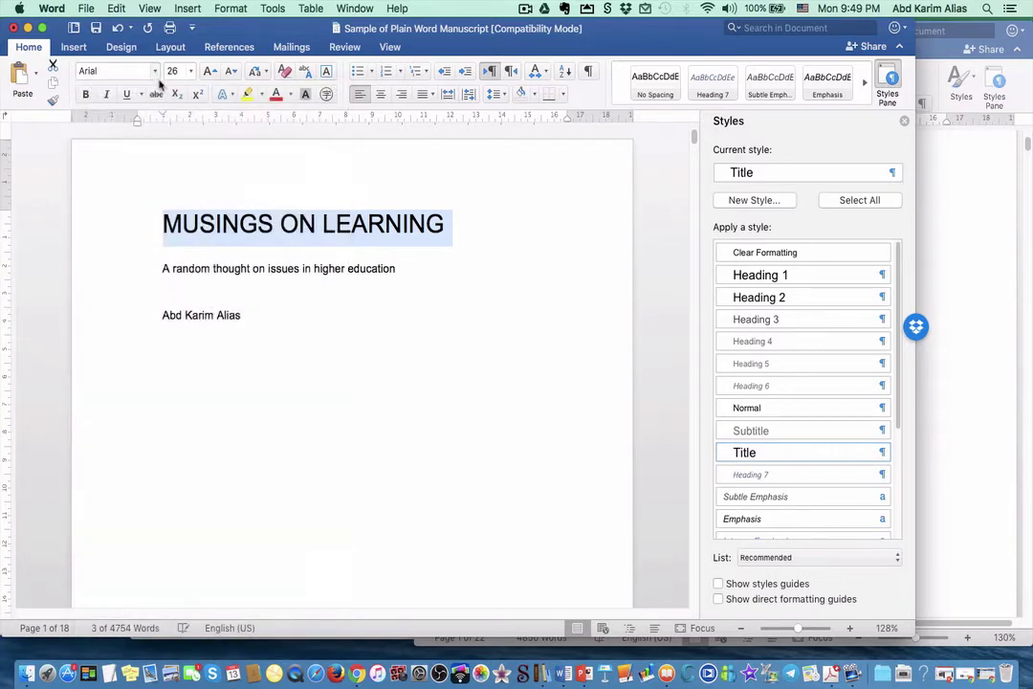
{"action": "left_click", "coordinate": [380, 94]}
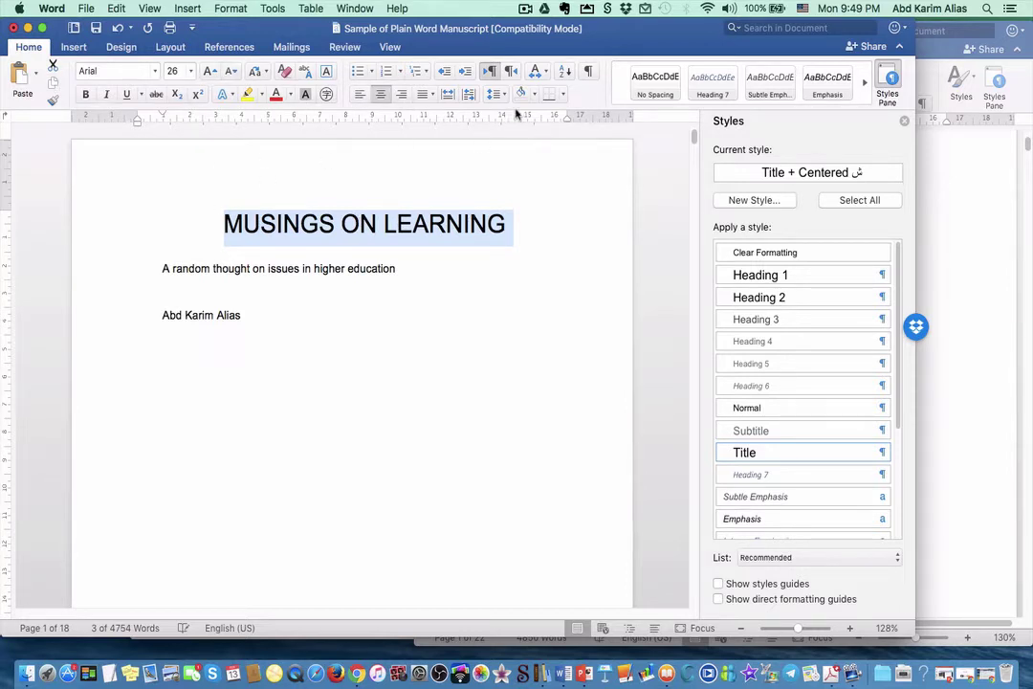
Step: Center the subtitle and author lines, then select all the title-page text
{"action": "left_click", "coordinate": [212, 269]}
{"action": "left_click_drag", "start_coordinate": [158, 269], "coordinate": [256, 321]}
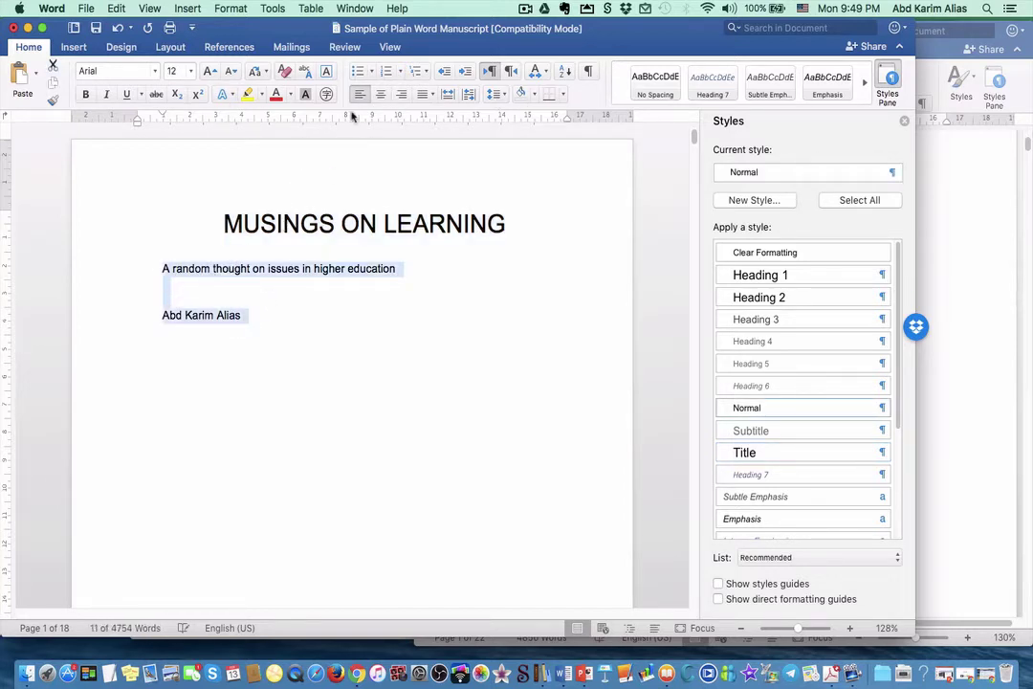
{"action": "left_click", "coordinate": [380, 94]}
{"action": "left_click", "coordinate": [414, 341]}
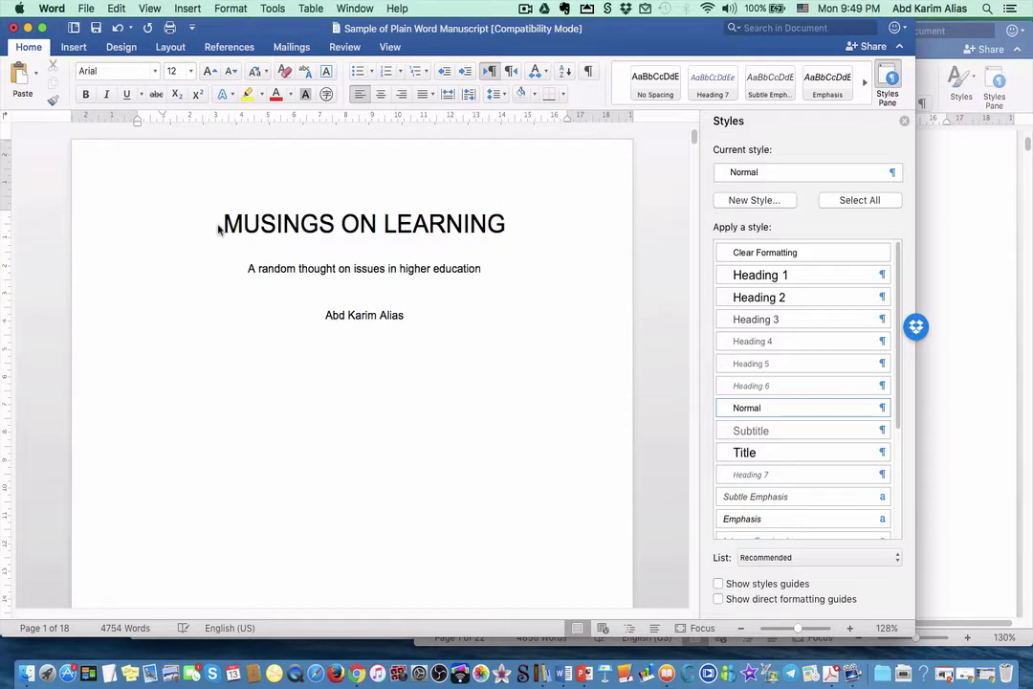
{"action": "left_click_drag", "start_coordinate": [219, 228], "coordinate": [465, 322]}
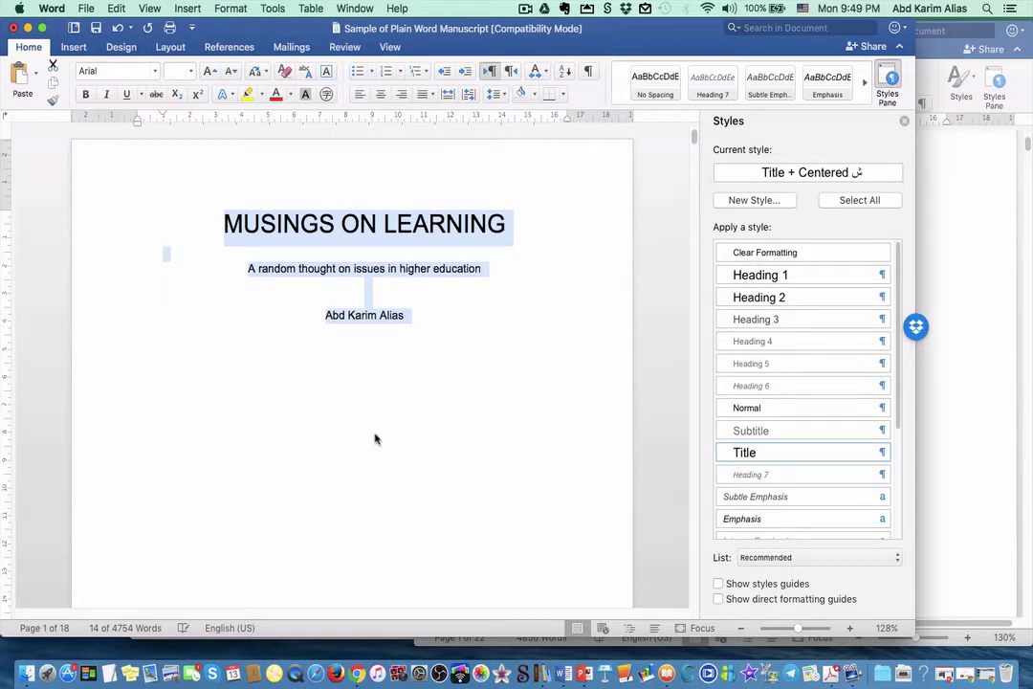
Step: Select the title-page text and set Format > Document vertical alignment to Center for selected text
{"action": "scroll", "coordinate": [375, 439], "scroll_direction": "down", "scroll_amount": 10}
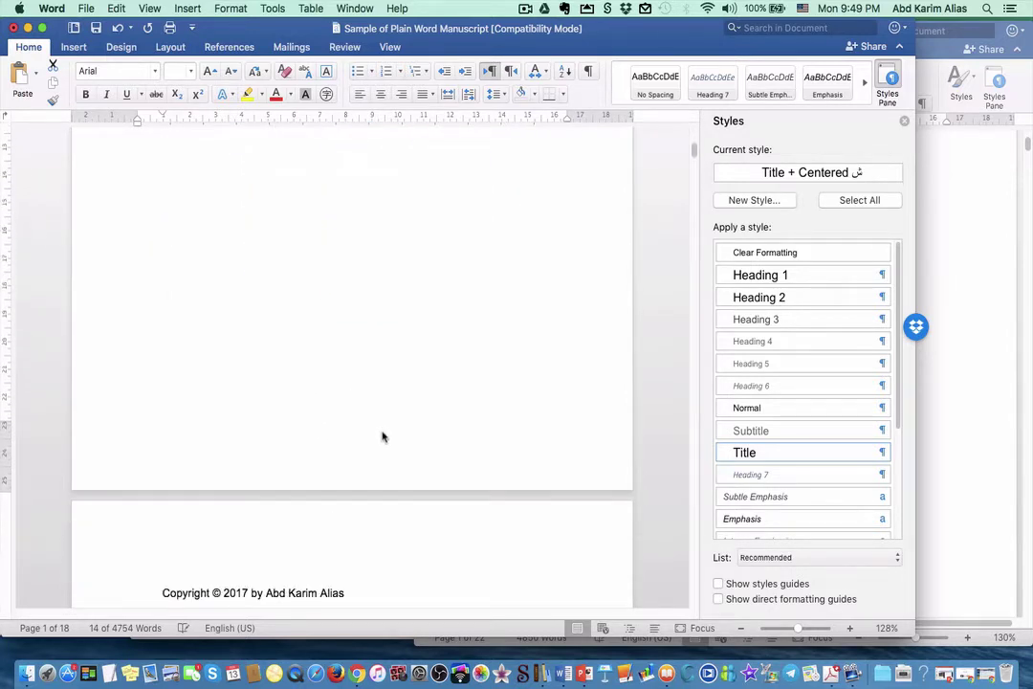
{"action": "scroll", "coordinate": [382, 437], "scroll_direction": "up", "scroll_amount": 10}
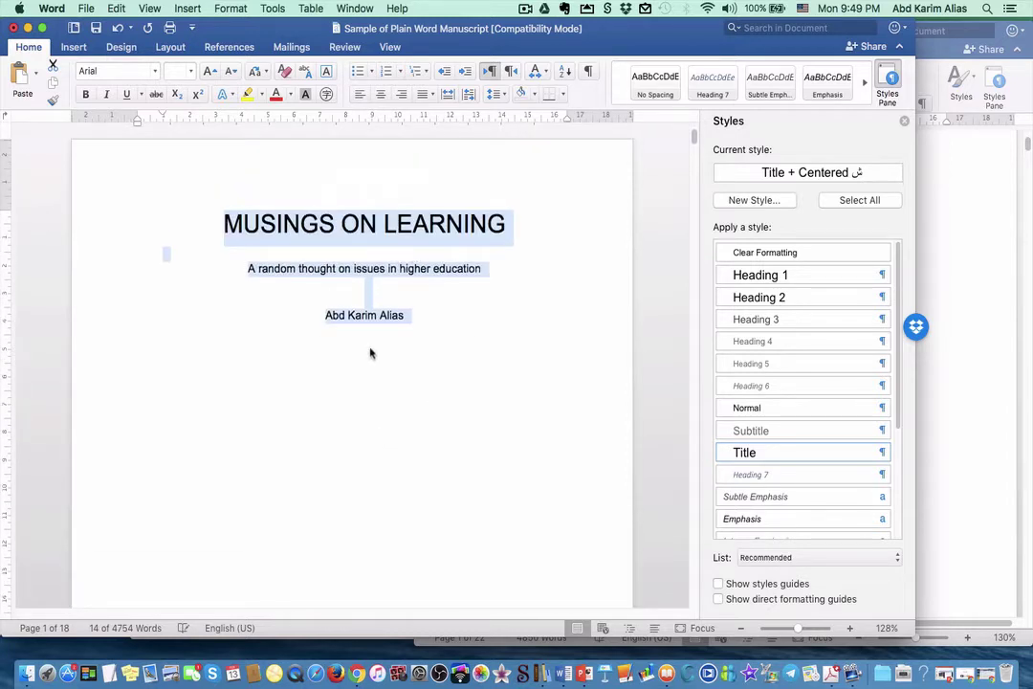
{"action": "left_click", "coordinate": [409, 315]}
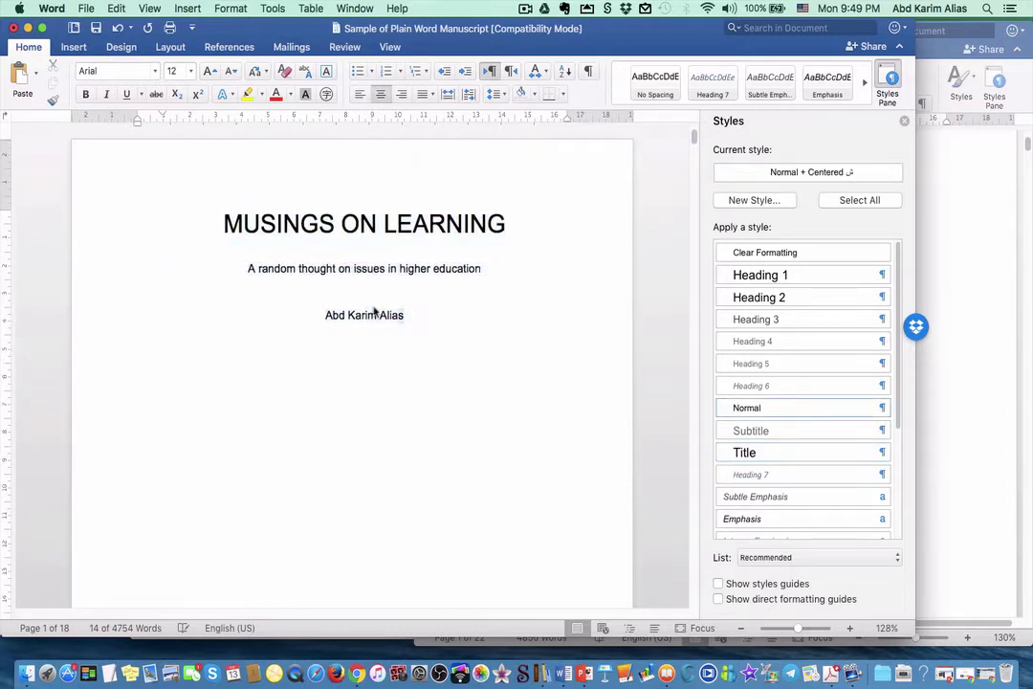
{"action": "left_click", "coordinate": [245, 237], "text": "shift"}
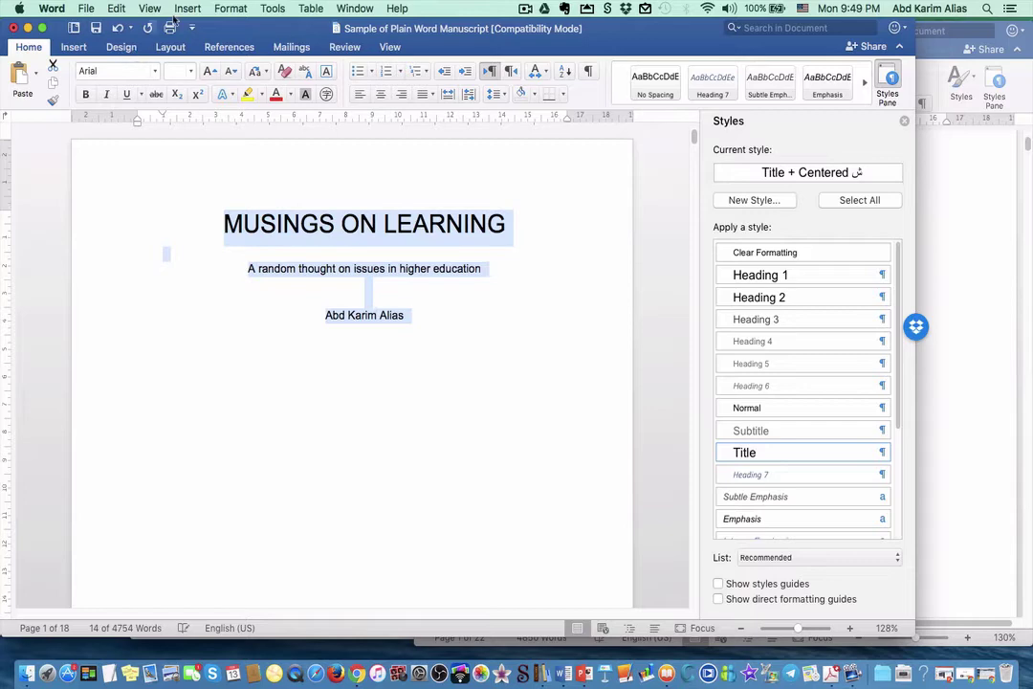
{"action": "left_click", "coordinate": [226, 9]}
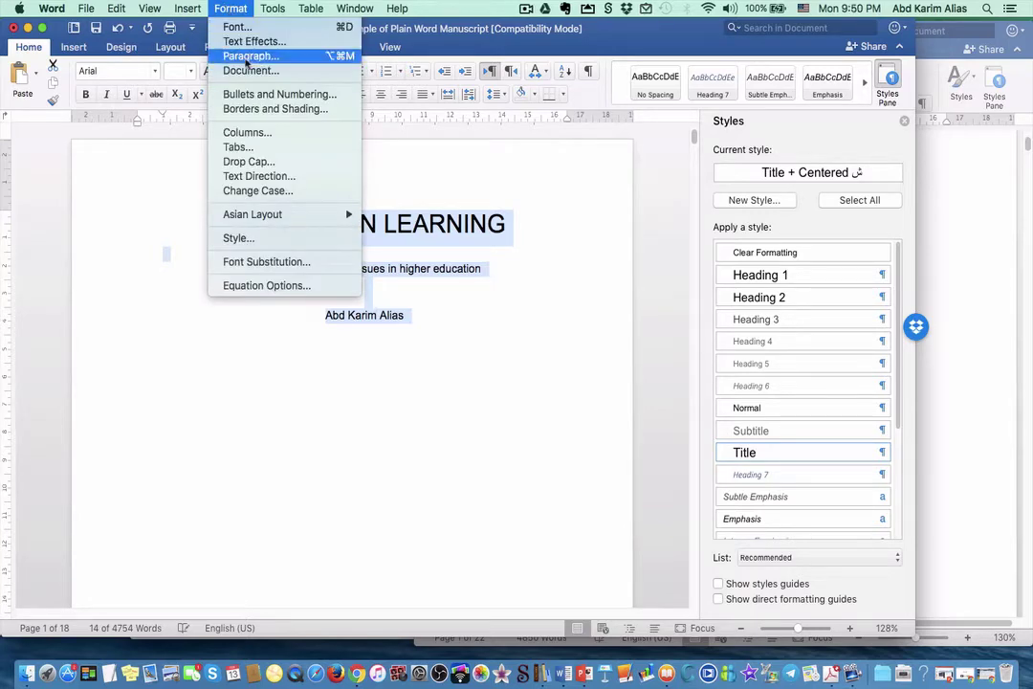
{"action": "left_click", "coordinate": [250, 69]}
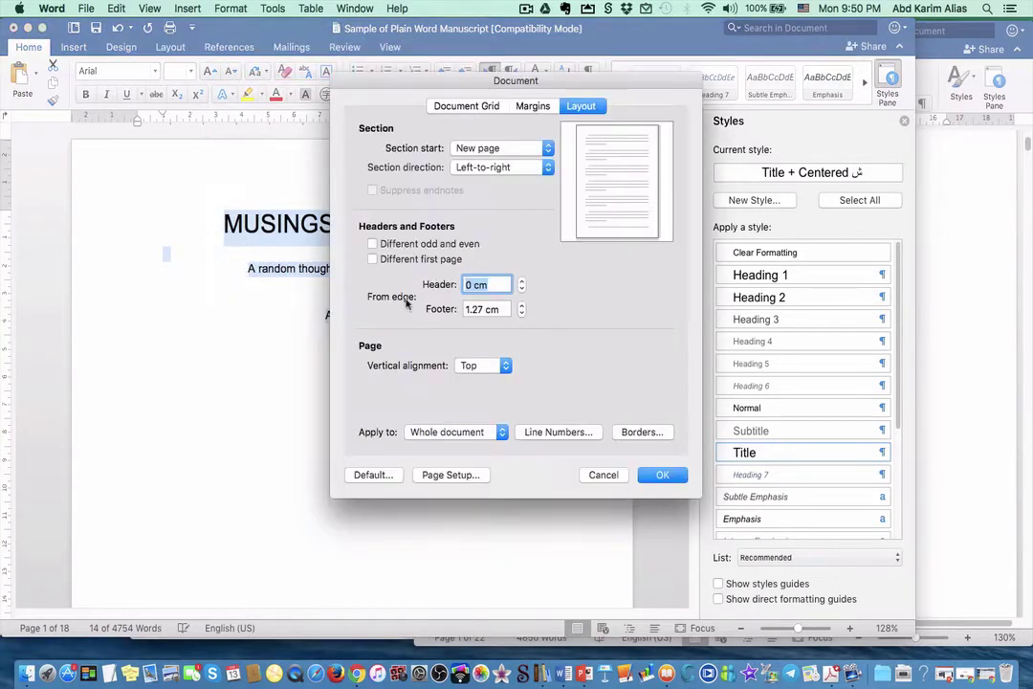
{"action": "left_click", "coordinate": [504, 367]}
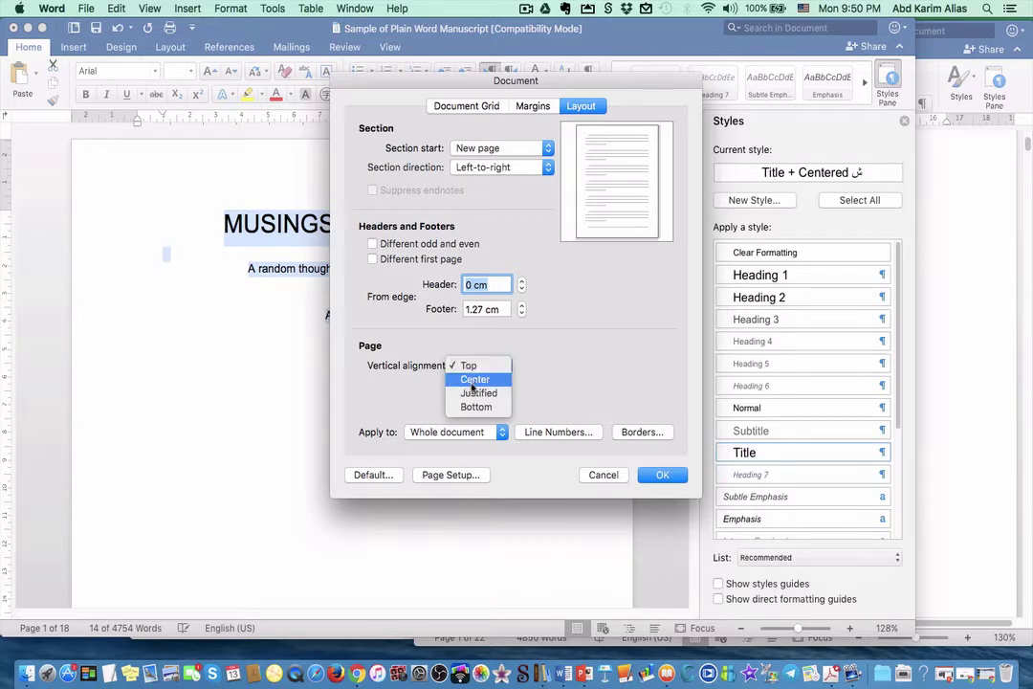
{"action": "left_click", "coordinate": [473, 380]}
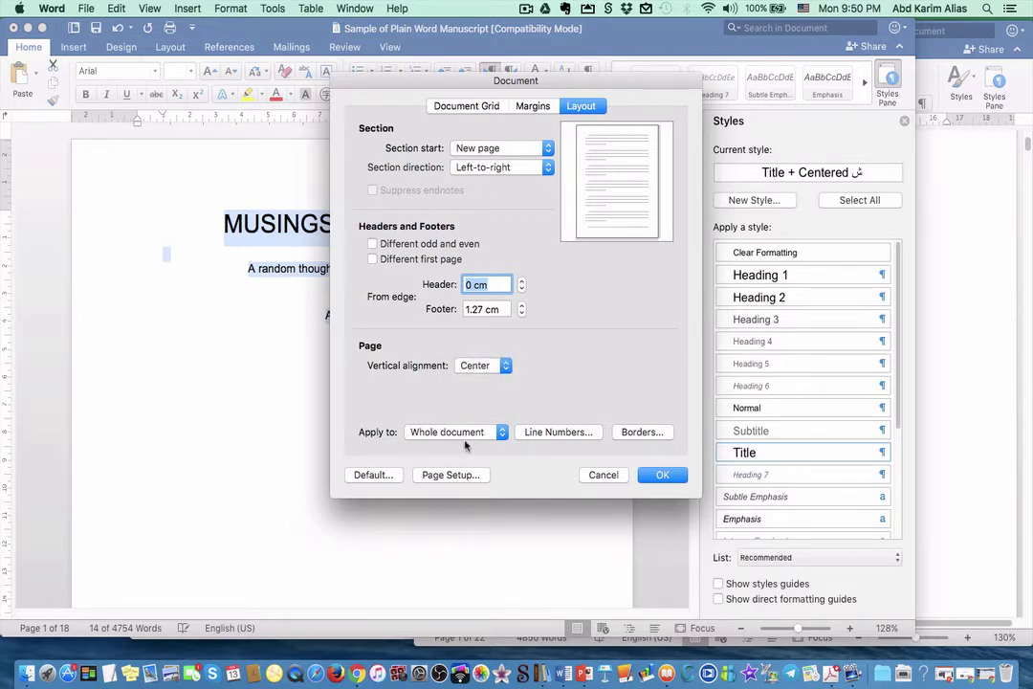
{"action": "left_click", "coordinate": [501, 434]}
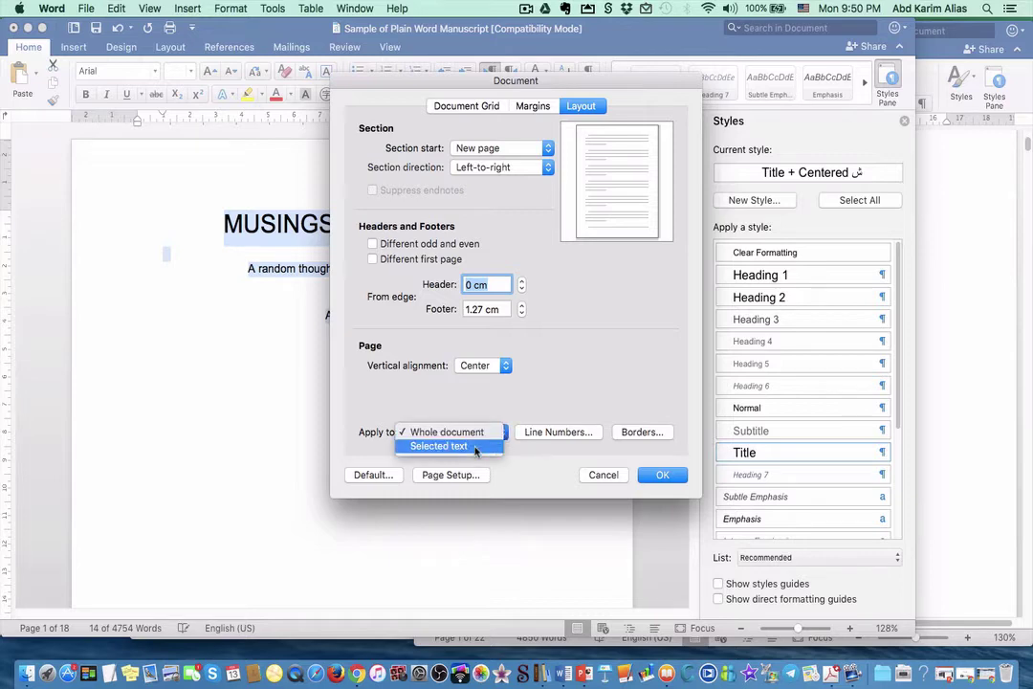
{"action": "left_click", "coordinate": [475, 447]}
{"action": "left_click", "coordinate": [663, 476]}
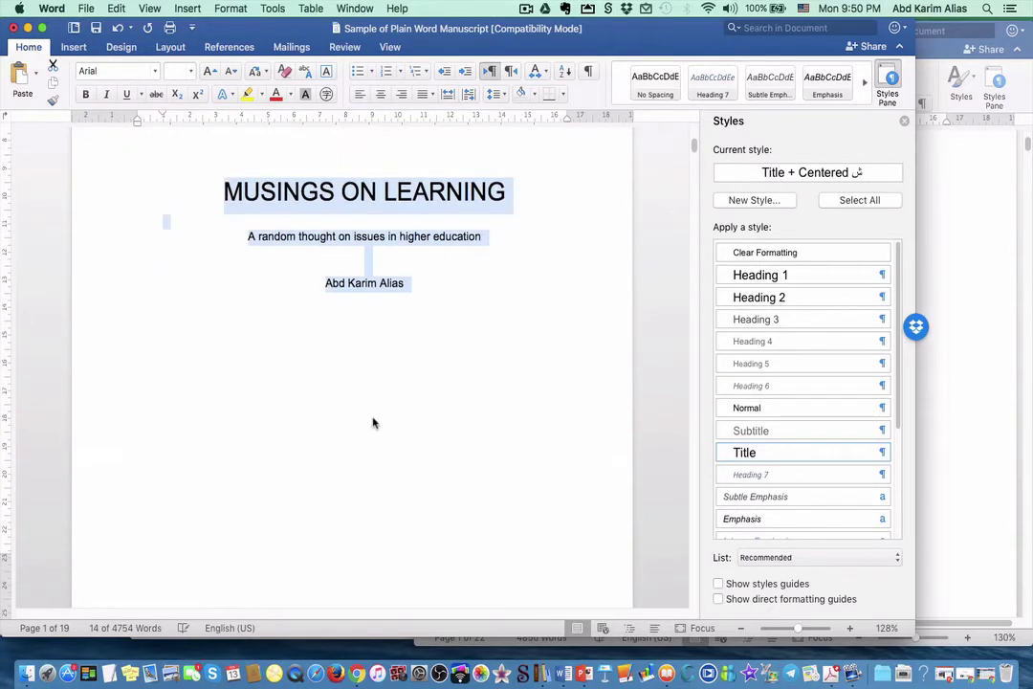
{"action": "left_click", "coordinate": [403, 430]}
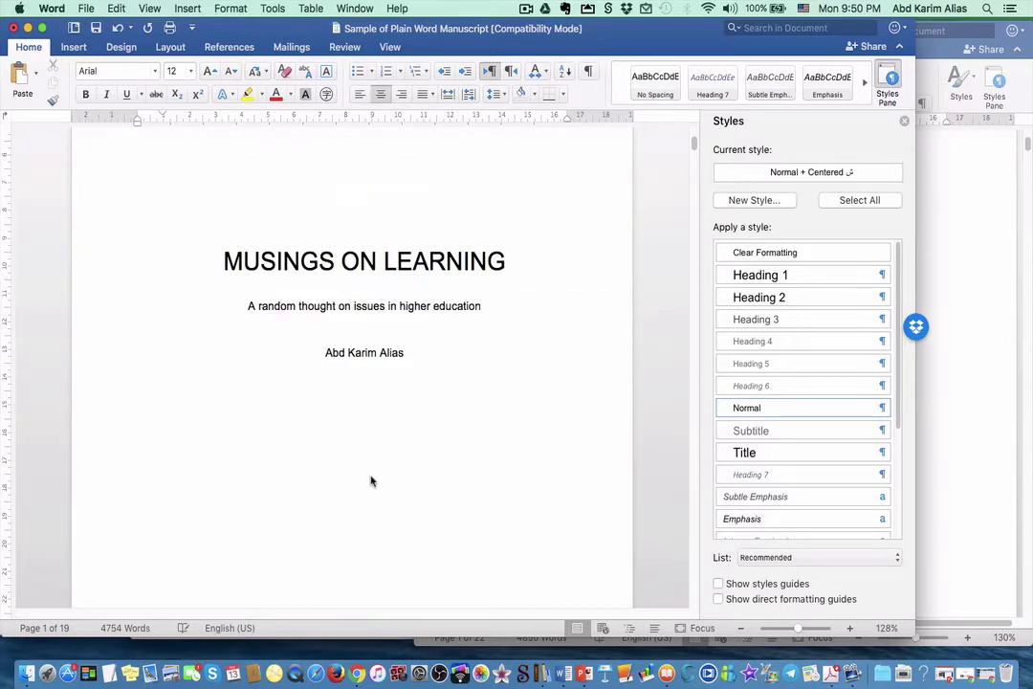
Step: Show formatting marks to reveal the title page's Next Page section break and the page-2 page break
{"action": "left_click", "coordinate": [589, 76]}
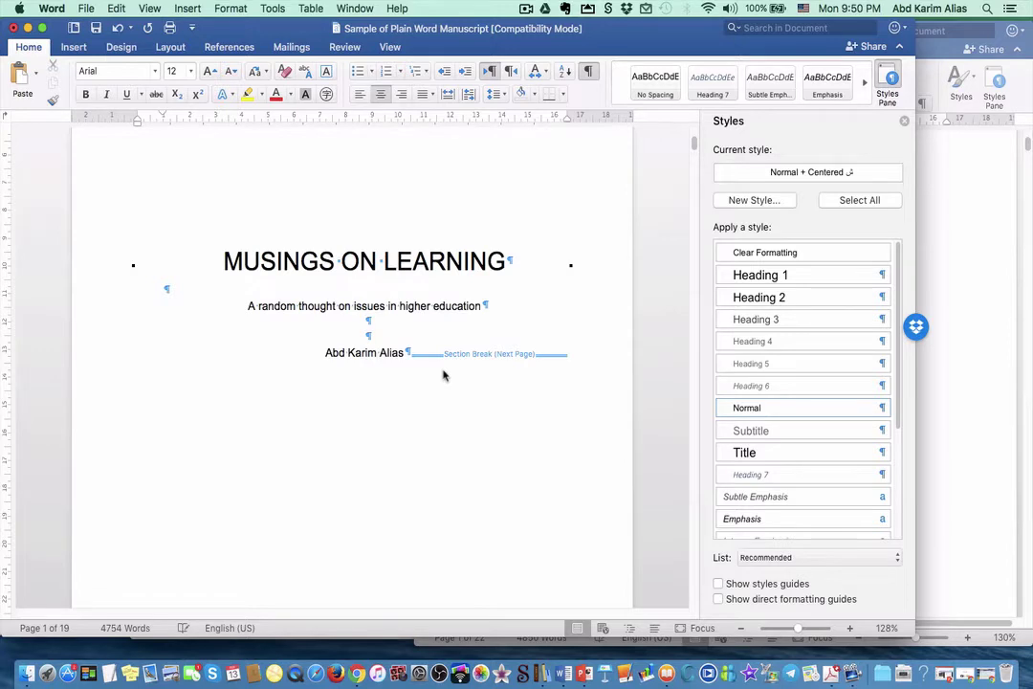
{"action": "scroll", "coordinate": [443, 375], "scroll_direction": "down", "scroll_amount": 10}
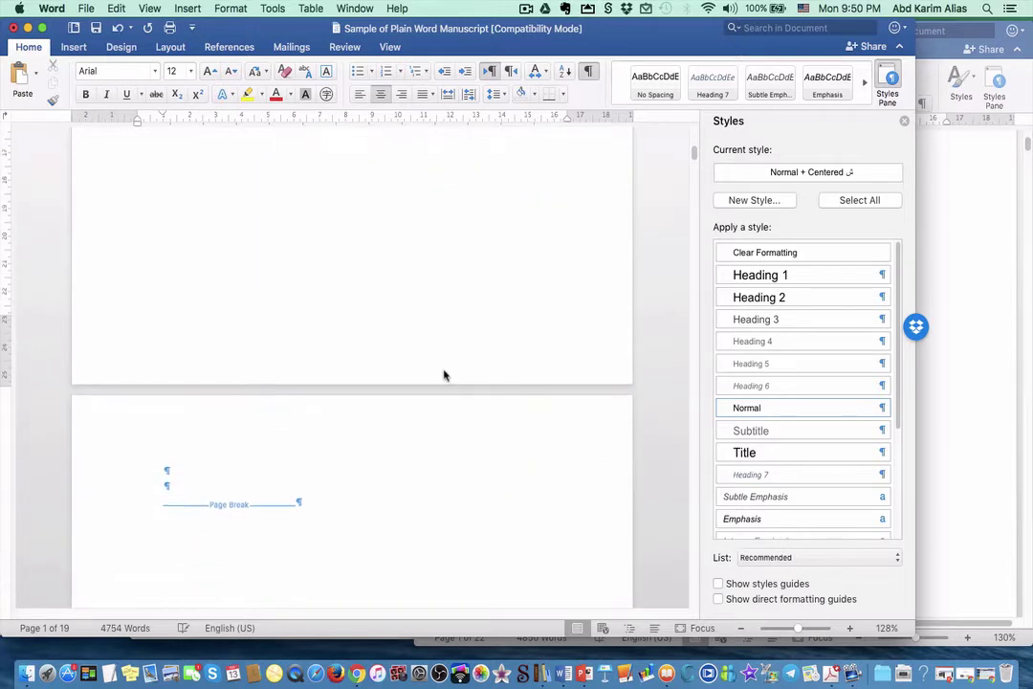
{"action": "scroll", "coordinate": [442, 375], "scroll_direction": "down", "scroll_amount": 2}
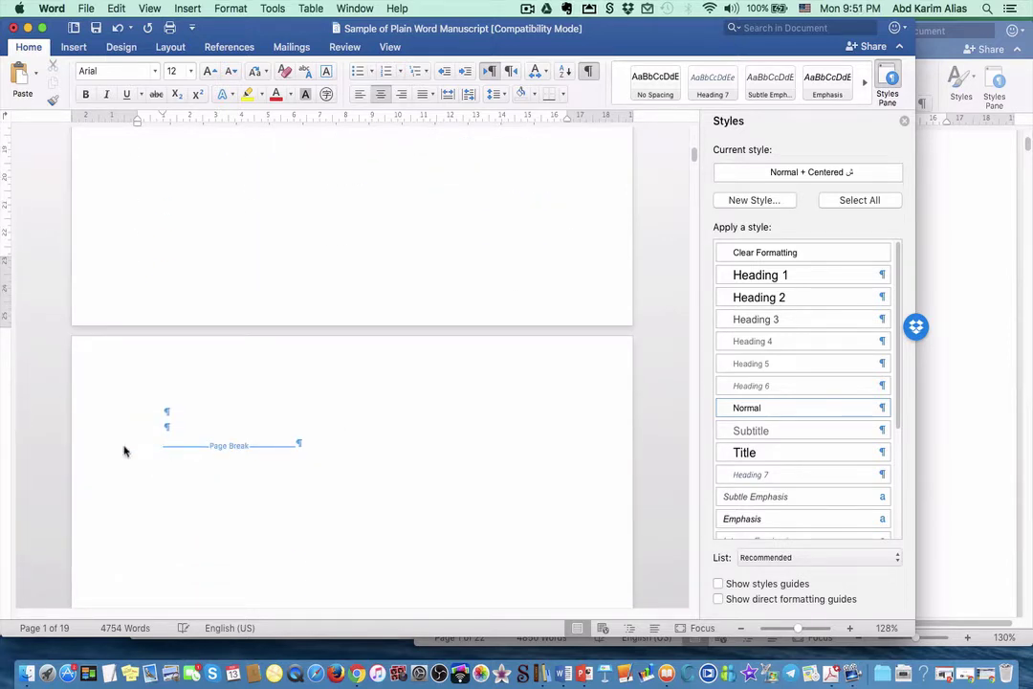
Step: Delete the page break on page 2, then turn formatting marks back off
{"action": "left_click_drag", "start_coordinate": [134, 452], "coordinate": [345, 455]}
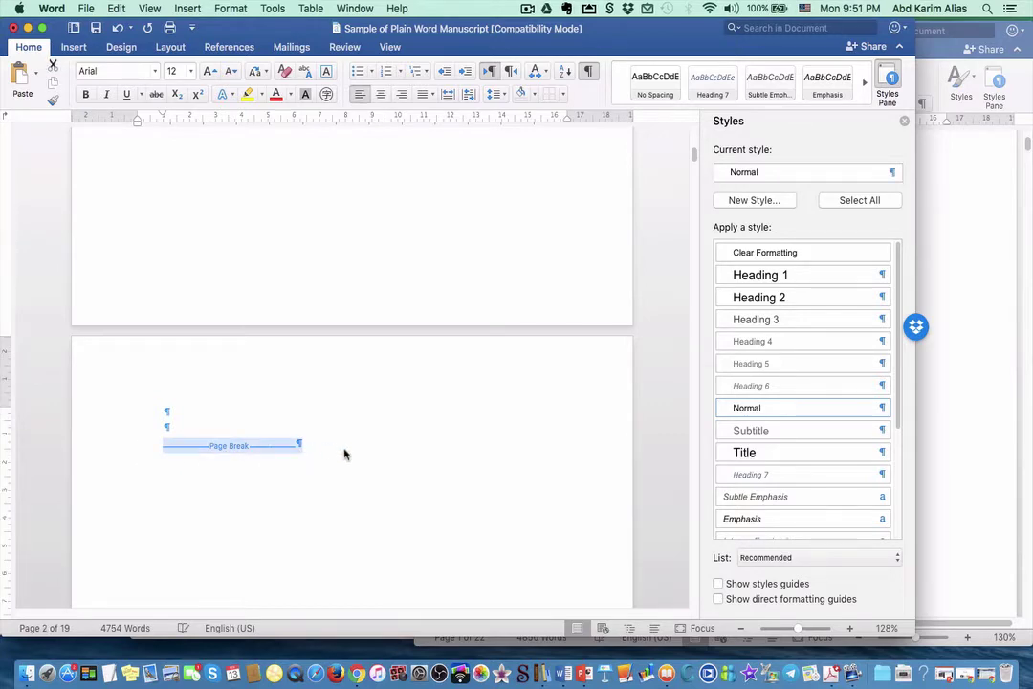
{"action": "key", "text": "BackSpace"}
{"action": "scroll", "coordinate": [337, 449], "scroll_direction": "up", "scroll_amount": 4}
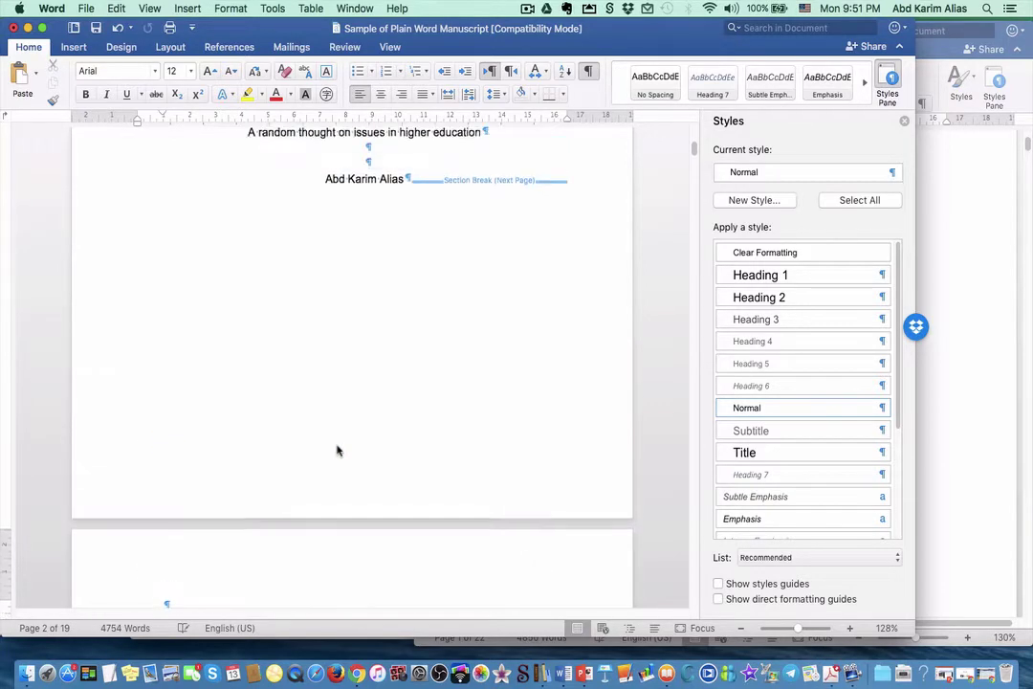
{"action": "scroll", "coordinate": [337, 449], "scroll_direction": "up", "scroll_amount": 5}
{"action": "scroll", "coordinate": [341, 437], "scroll_direction": "down", "scroll_amount": 8}
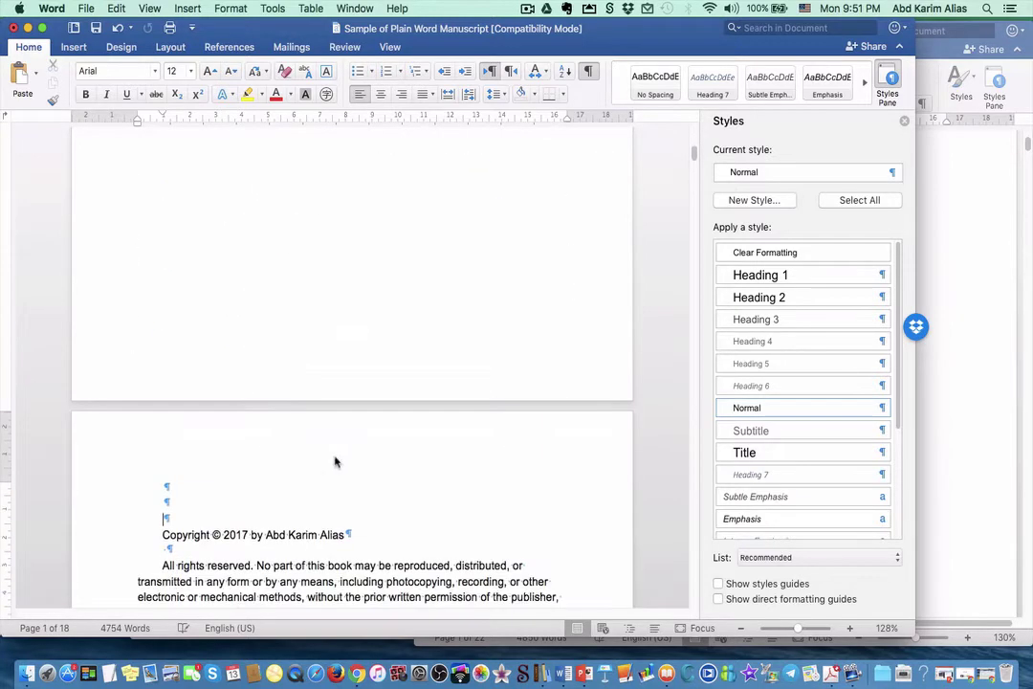
{"action": "scroll", "coordinate": [335, 462], "scroll_direction": "down", "scroll_amount": 2}
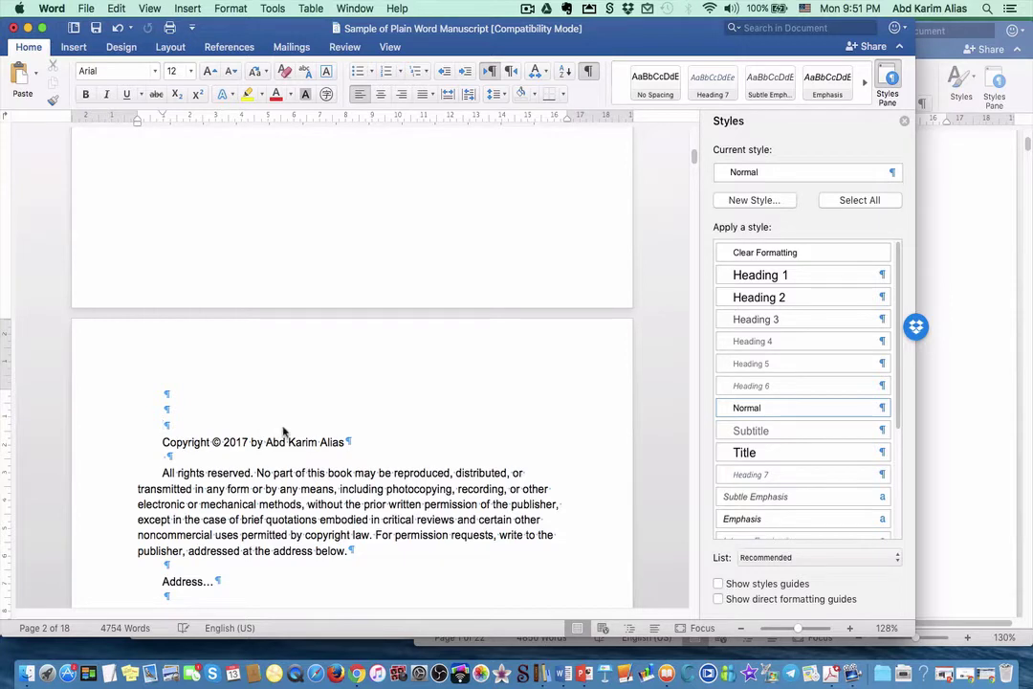
{"action": "scroll", "coordinate": [249, 392], "scroll_direction": "down", "scroll_amount": 1}
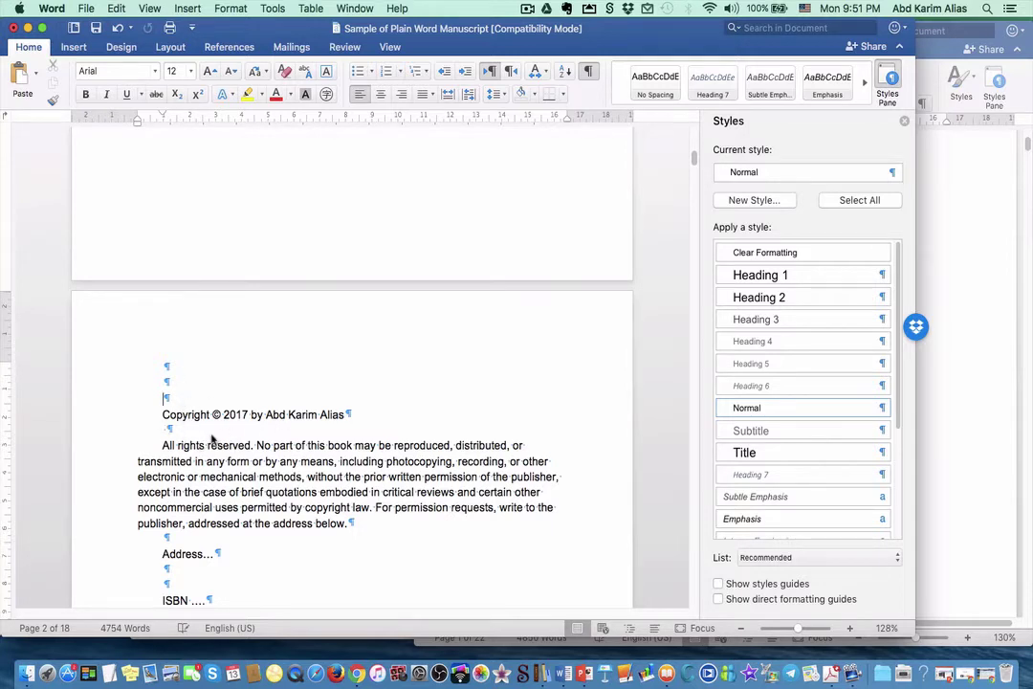
{"action": "scroll", "coordinate": [247, 420], "scroll_direction": "down", "scroll_amount": 2}
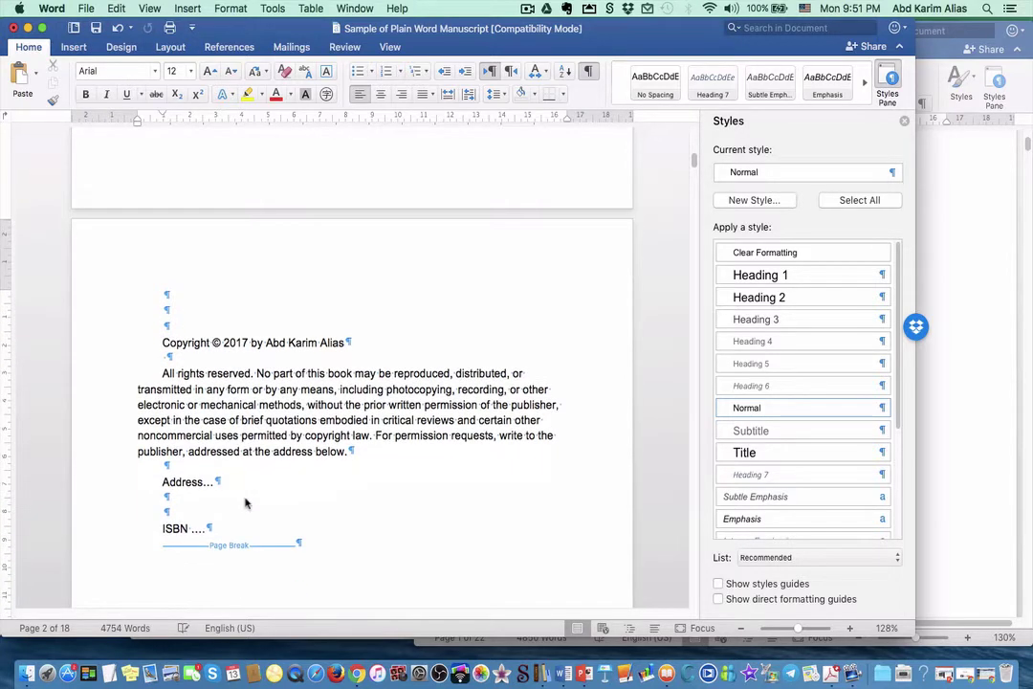
{"action": "scroll", "coordinate": [287, 449], "scroll_direction": "up", "scroll_amount": 3}
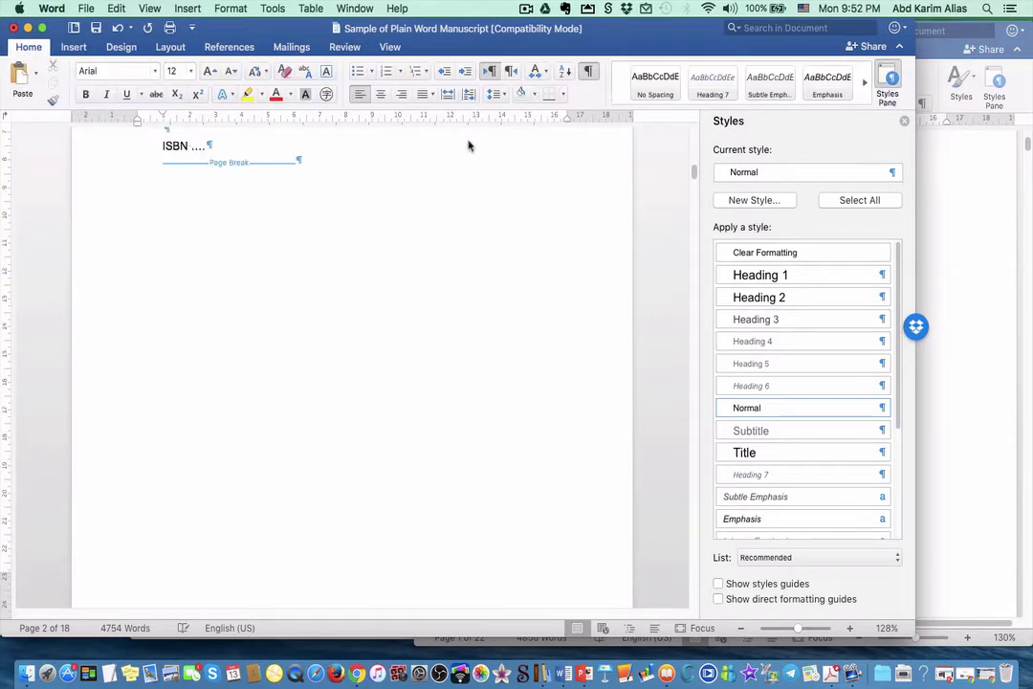
{"action": "left_click", "coordinate": [590, 73]}
Step: Place the insertion point below the Table of Contents
{"action": "scroll", "coordinate": [472, 313], "scroll_direction": "down", "scroll_amount": 8}
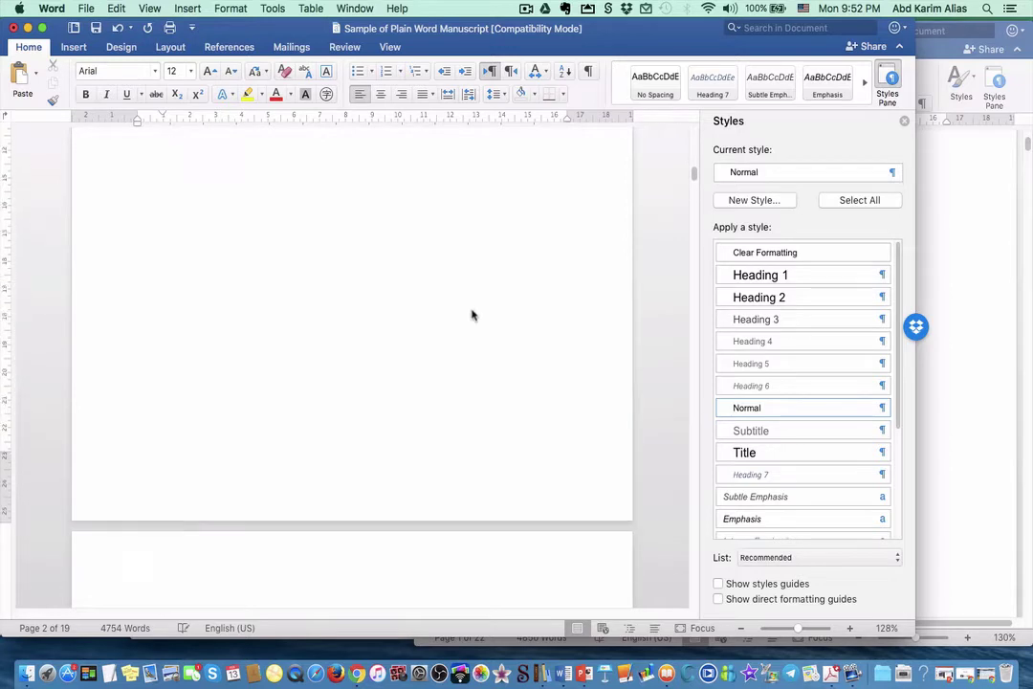
{"action": "scroll", "coordinate": [472, 314], "scroll_direction": "down", "scroll_amount": 10}
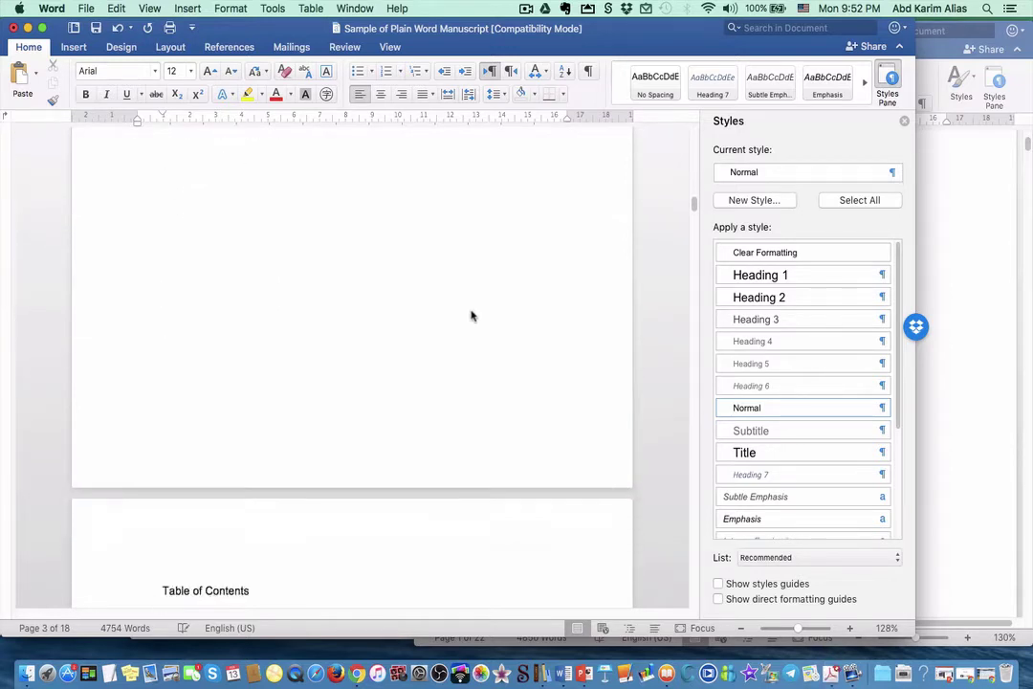
{"action": "scroll", "coordinate": [472, 314], "scroll_direction": "up", "scroll_amount": 3}
{"action": "scroll", "coordinate": [470, 314], "scroll_direction": "down", "scroll_amount": 1}
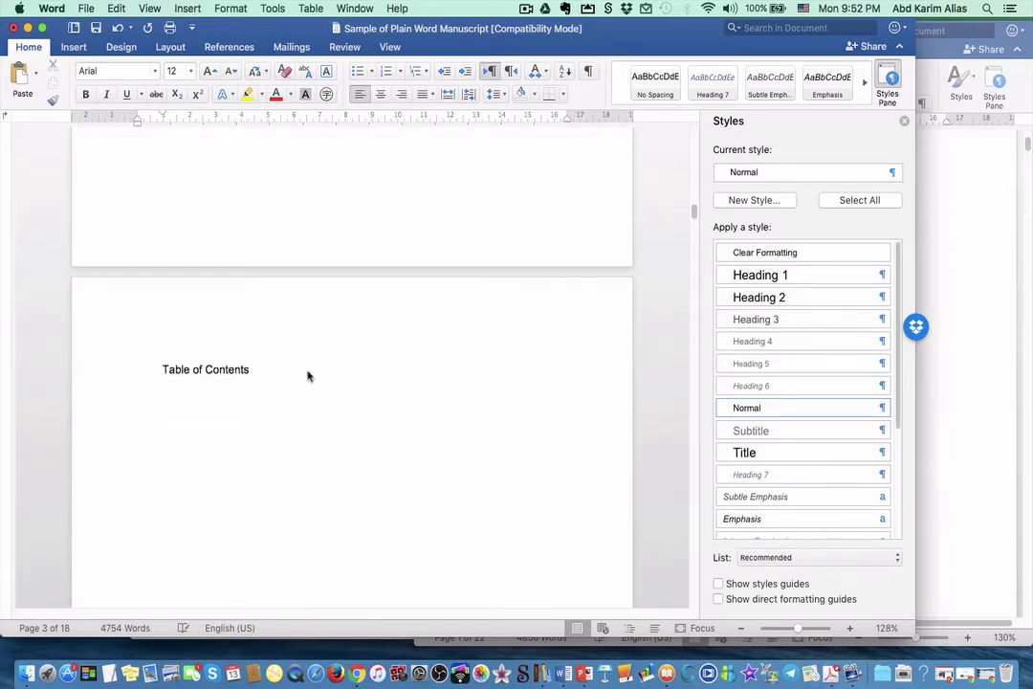
{"action": "scroll", "coordinate": [277, 407], "scroll_direction": "down", "scroll_amount": 3}
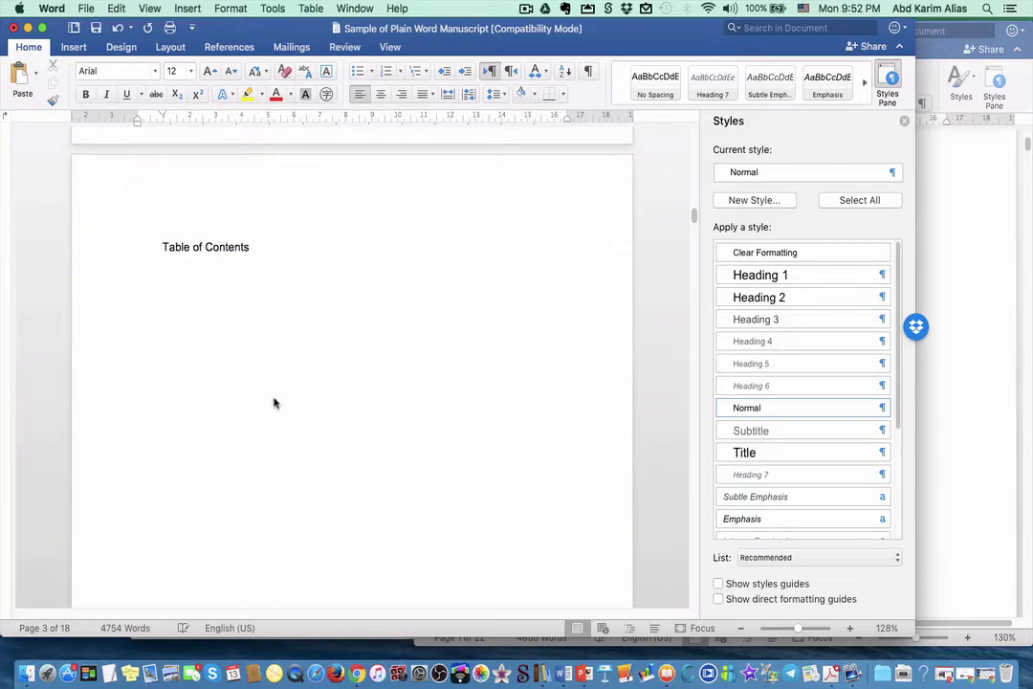
{"action": "left_click", "coordinate": [219, 303]}
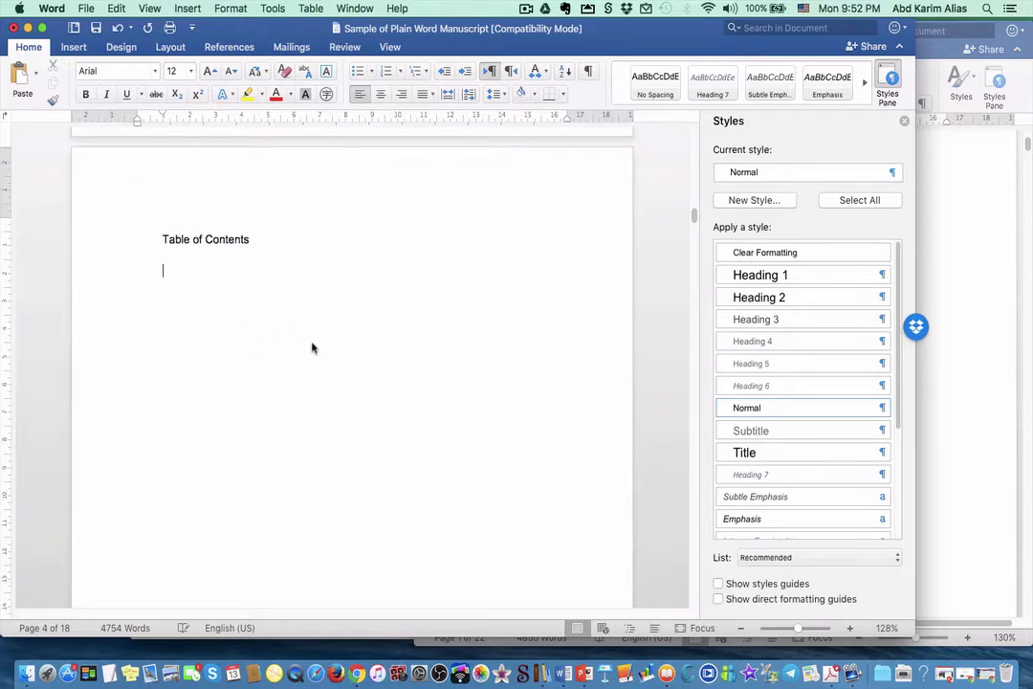
Step: Move past Acknowledgement and Preface and place the cursor right after PART 1
{"action": "scroll", "coordinate": [340, 344], "scroll_direction": "down", "scroll_amount": 15}
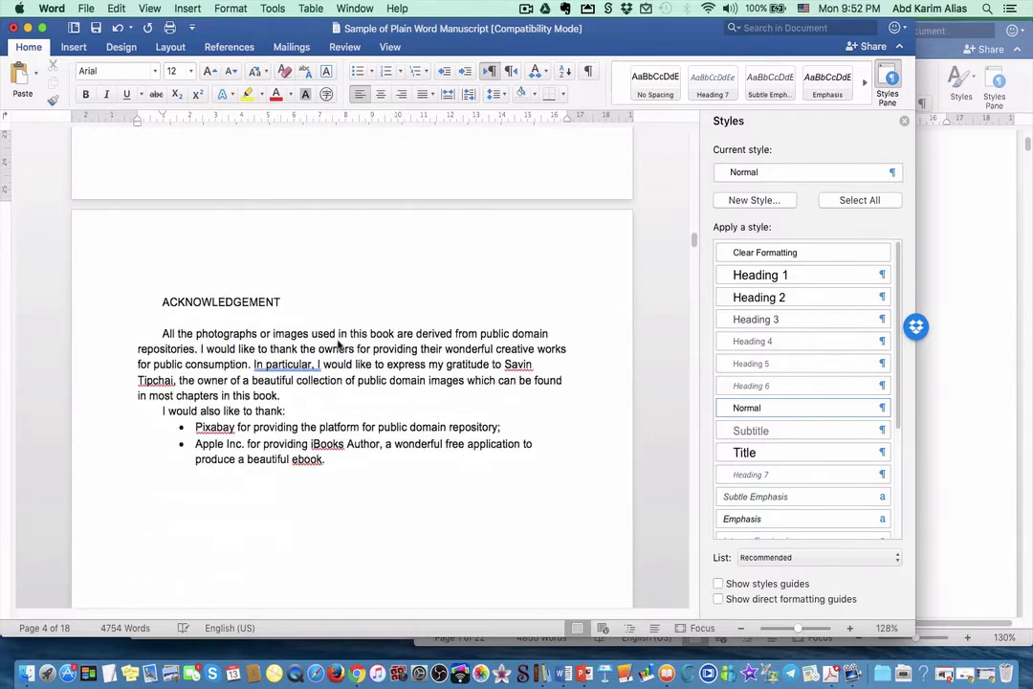
{"action": "scroll", "coordinate": [338, 346], "scroll_direction": "down", "scroll_amount": 3}
{"action": "scroll", "coordinate": [338, 345], "scroll_direction": "down", "scroll_amount": 12}
{"action": "scroll", "coordinate": [338, 346], "scroll_direction": "up", "scroll_amount": 15}
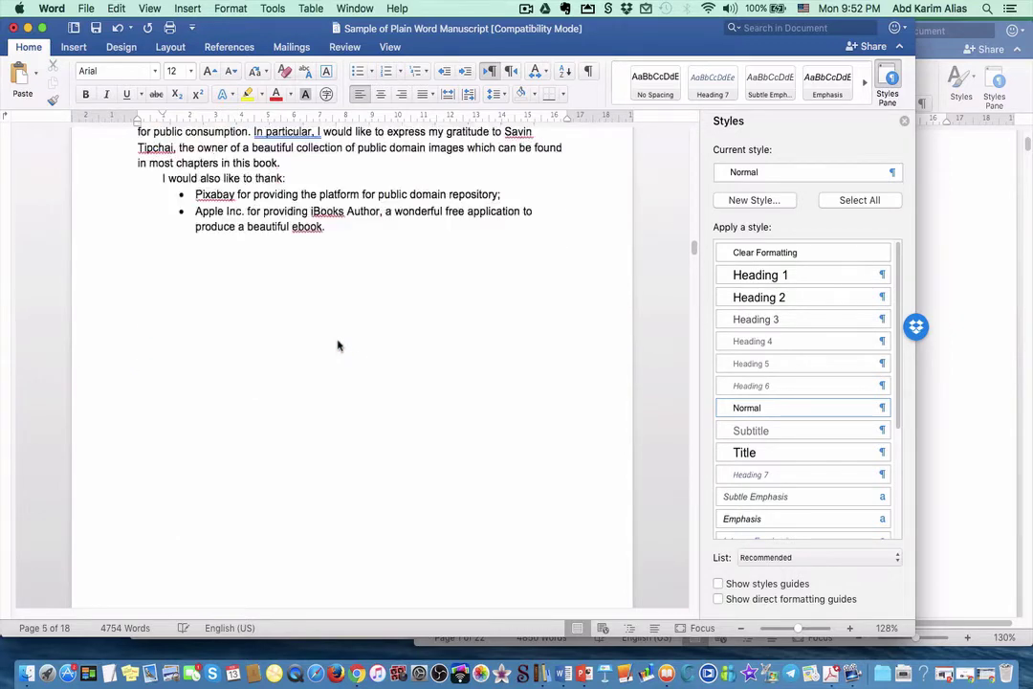
{"action": "scroll", "coordinate": [340, 440], "scroll_direction": "down", "scroll_amount": 20}
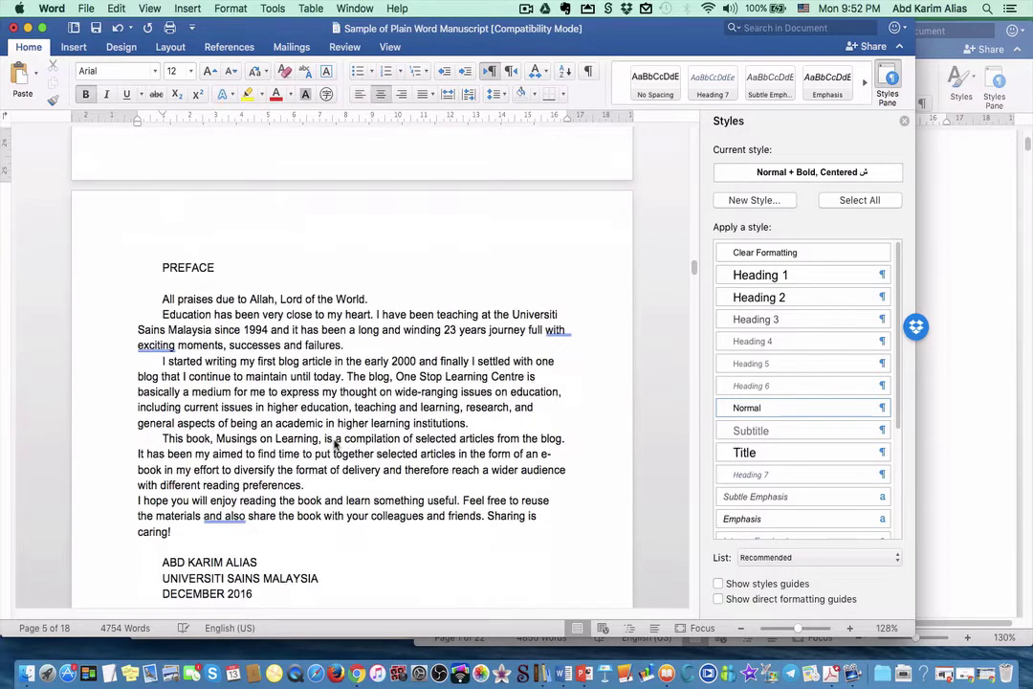
{"action": "scroll", "coordinate": [335, 444], "scroll_direction": "down", "scroll_amount": 9}
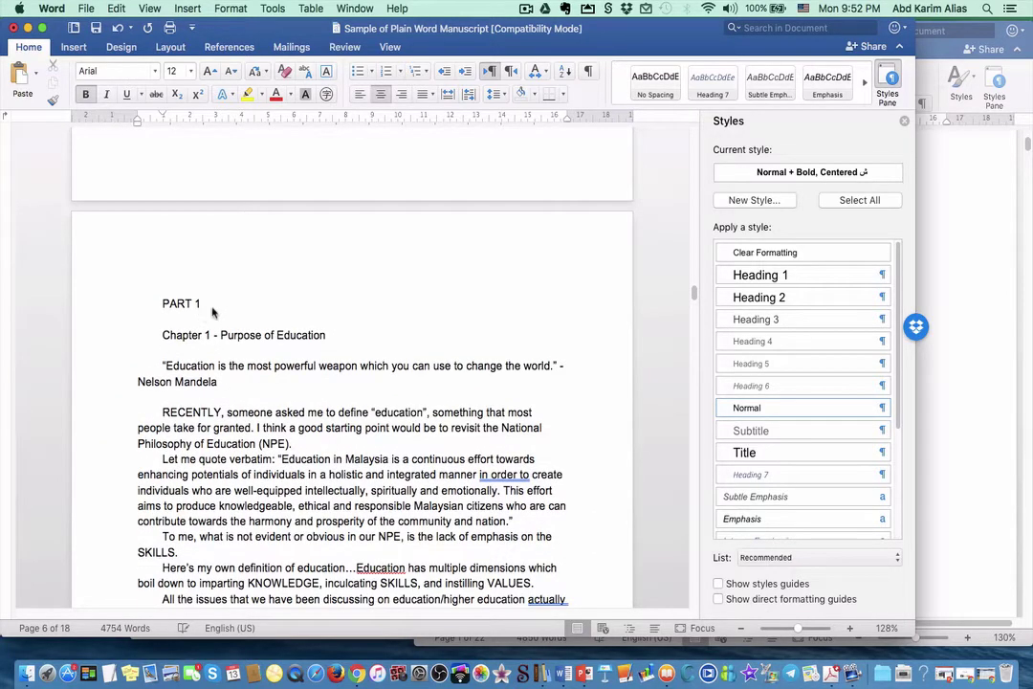
{"action": "left_click", "coordinate": [212, 312]}
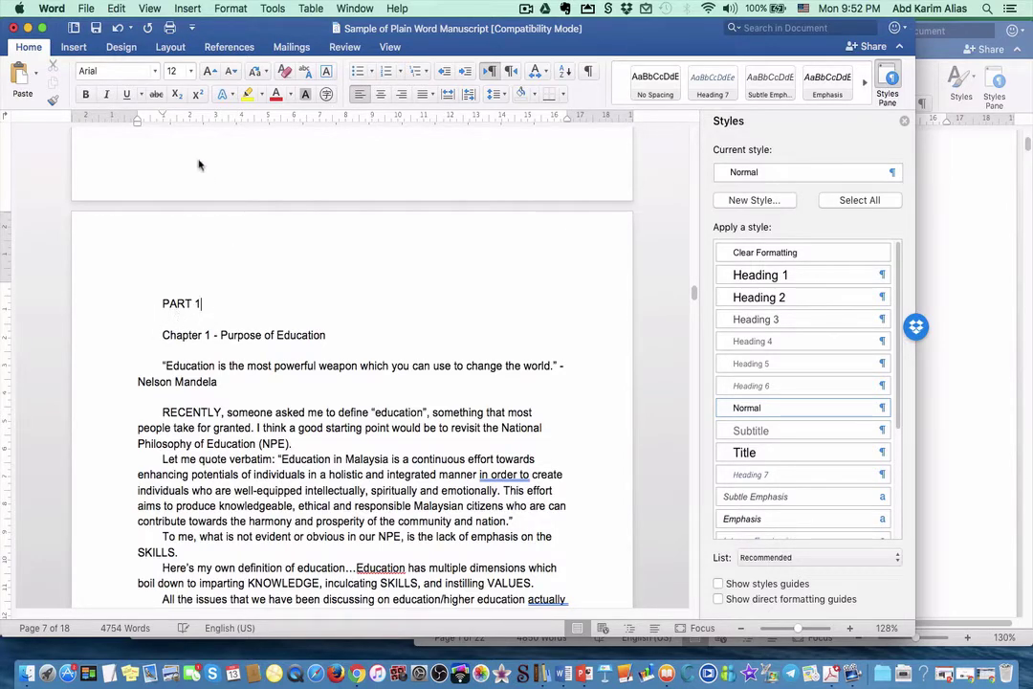
Step: Insert a page break after PART 1 so Chapter 1 - Purpose of Education starts the next page
{"action": "left_click", "coordinate": [74, 48]}
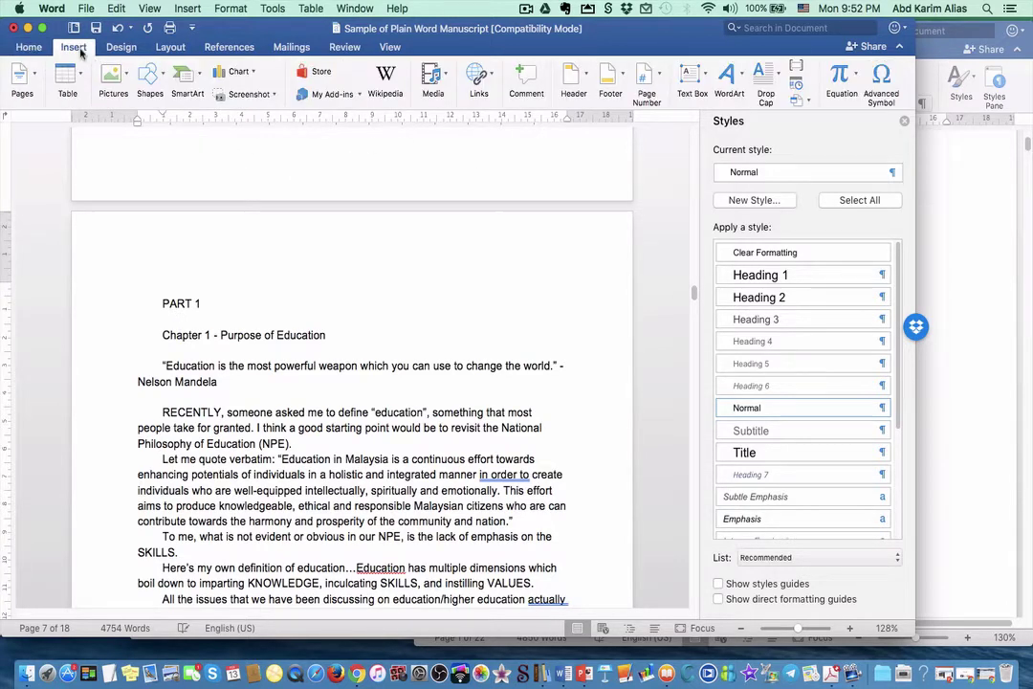
{"action": "left_click", "coordinate": [188, 9]}
{"action": "mouse_move", "coordinate": [194, 32]}
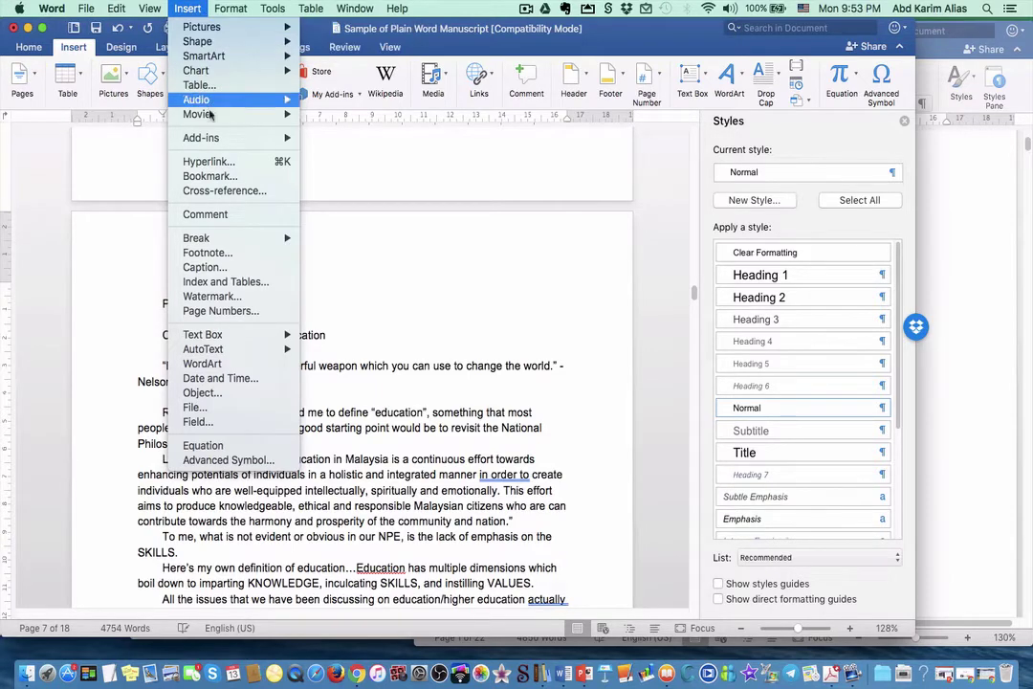
{"action": "mouse_move", "coordinate": [228, 245]}
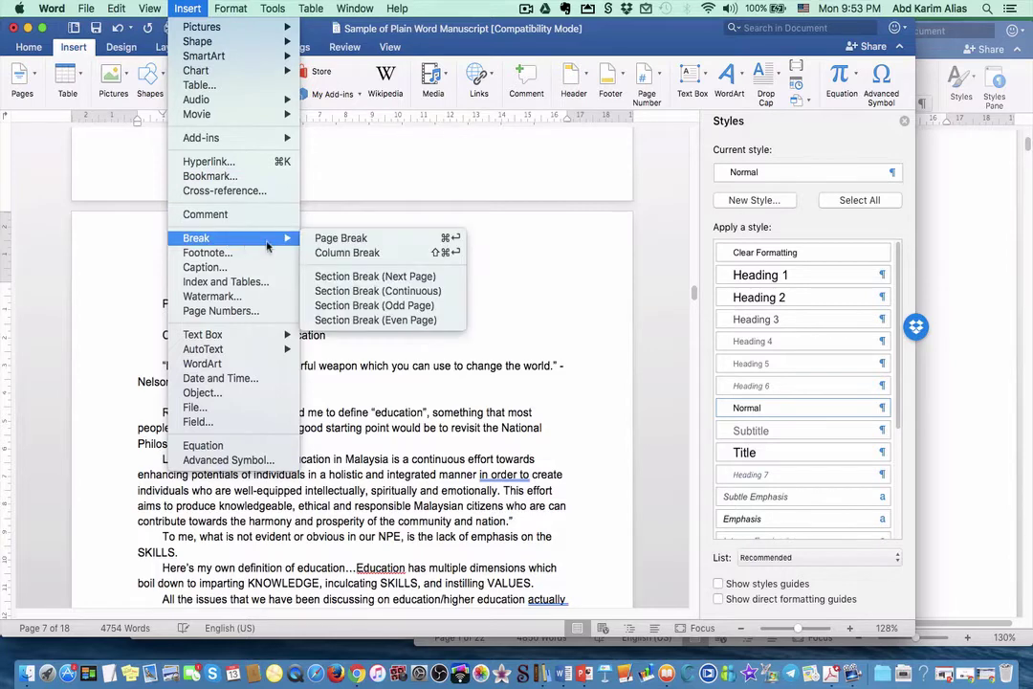
{"action": "left_click", "coordinate": [342, 237]}
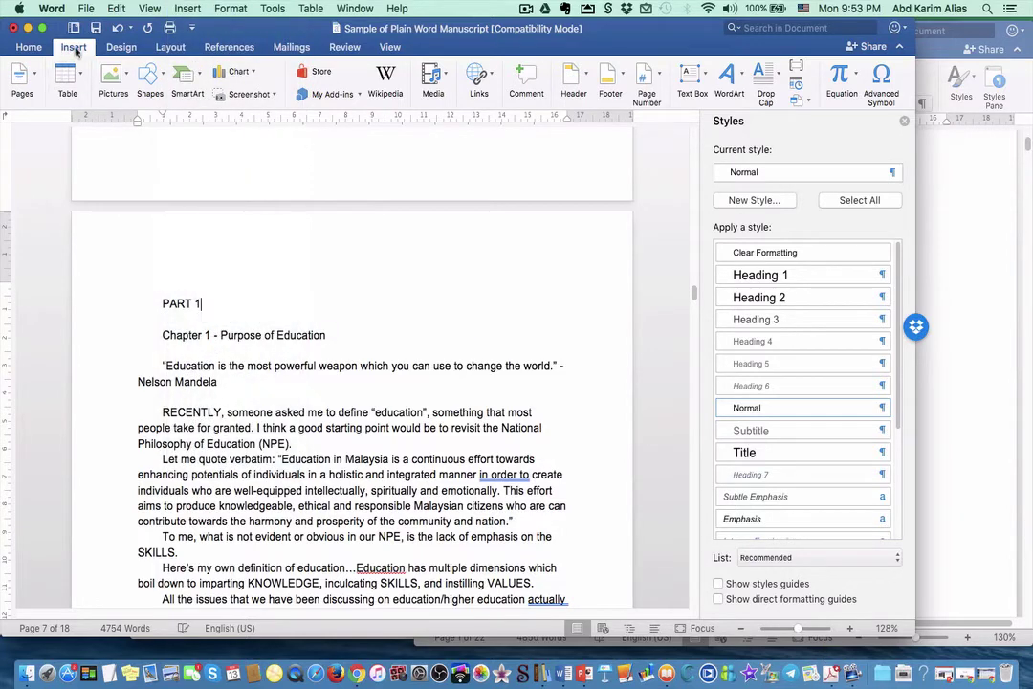
{"action": "left_click", "coordinate": [22, 80]}
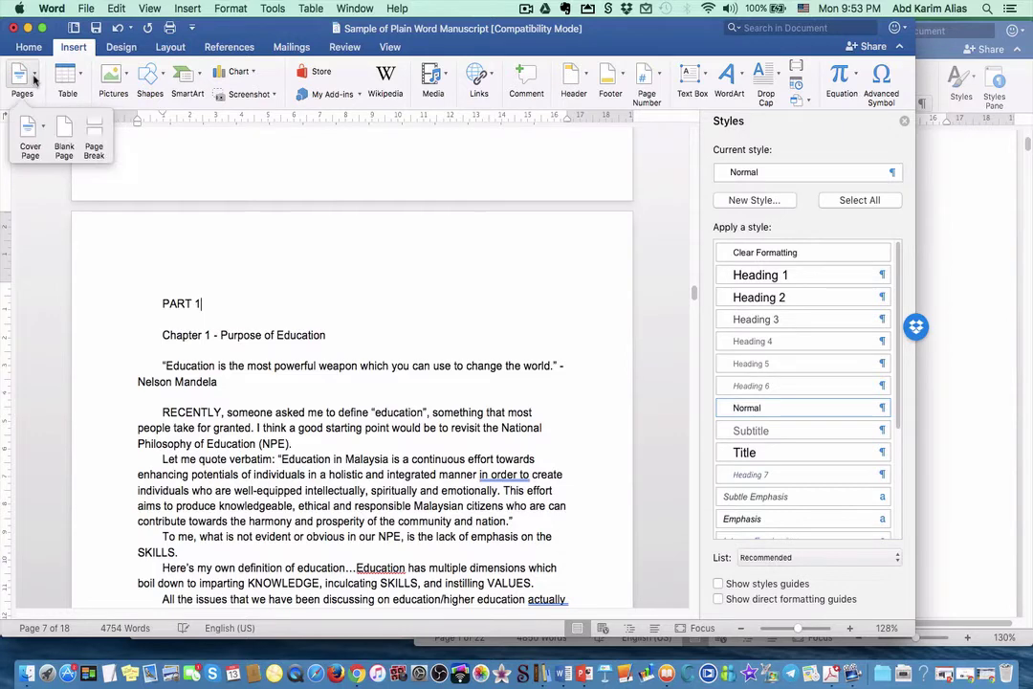
{"action": "left_click", "coordinate": [95, 143]}
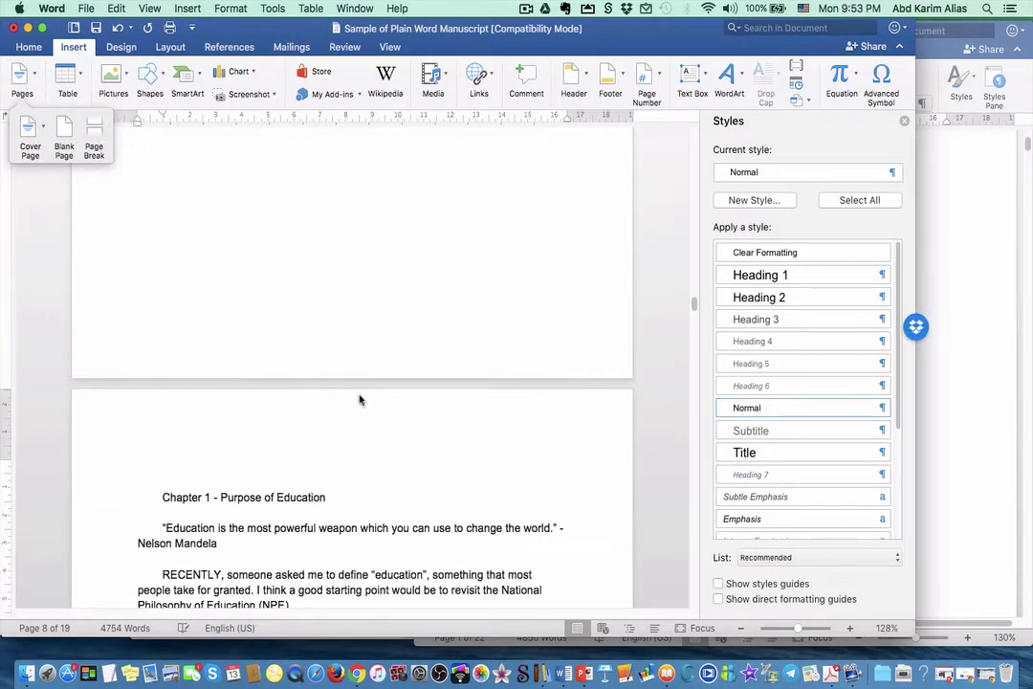
{"action": "scroll", "coordinate": [359, 398], "scroll_direction": "up", "scroll_amount": 5}
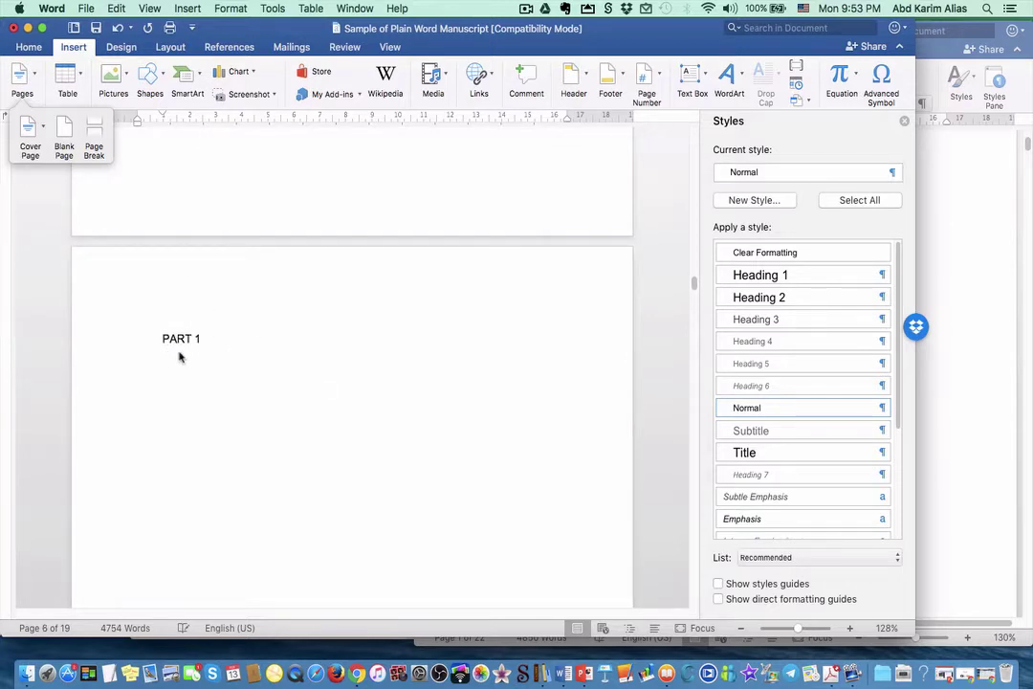
Step: Make the PART 1 heading 20 pt and centered, then switch to Finder for the image
{"action": "left_click_drag", "start_coordinate": [152, 342], "coordinate": [198, 344]}
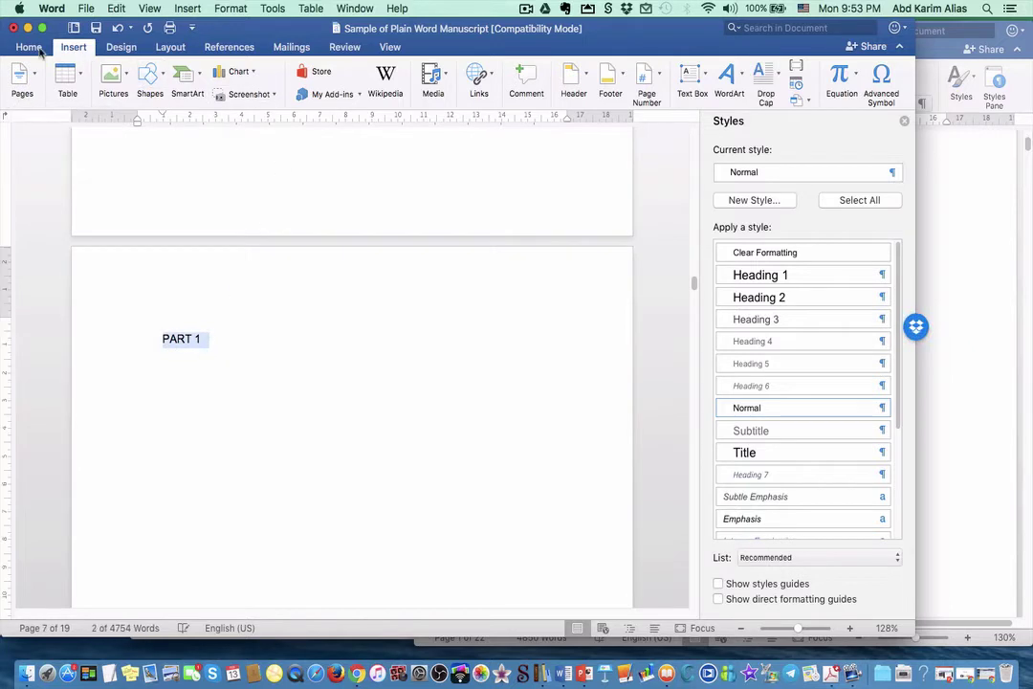
{"action": "left_click", "coordinate": [31, 47]}
{"action": "left_click", "coordinate": [190, 70]}
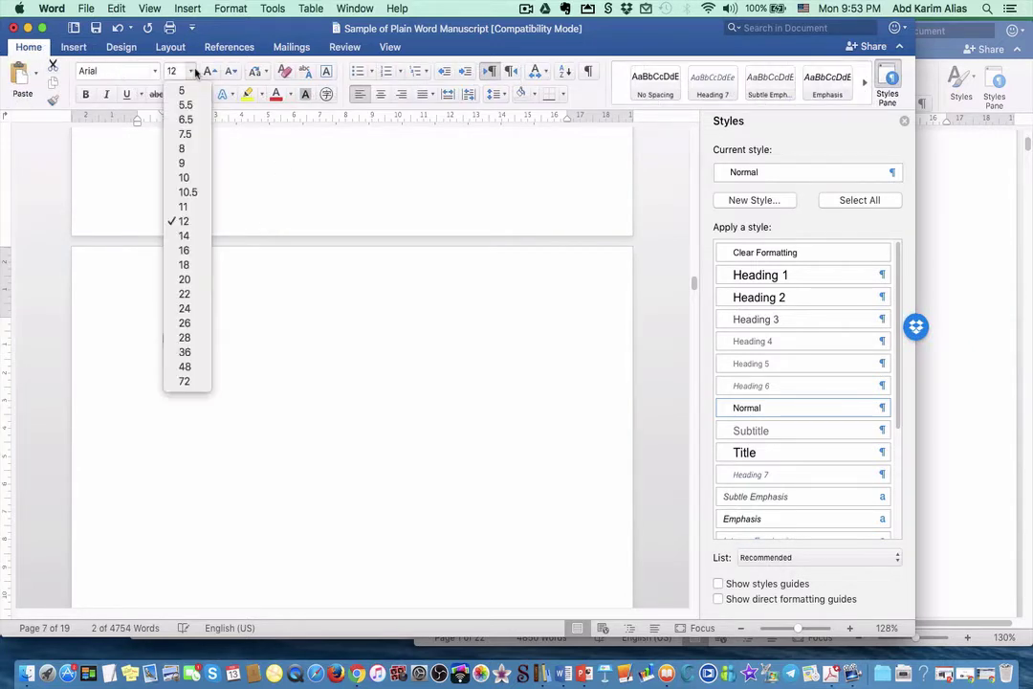
{"action": "left_click", "coordinate": [185, 281]}
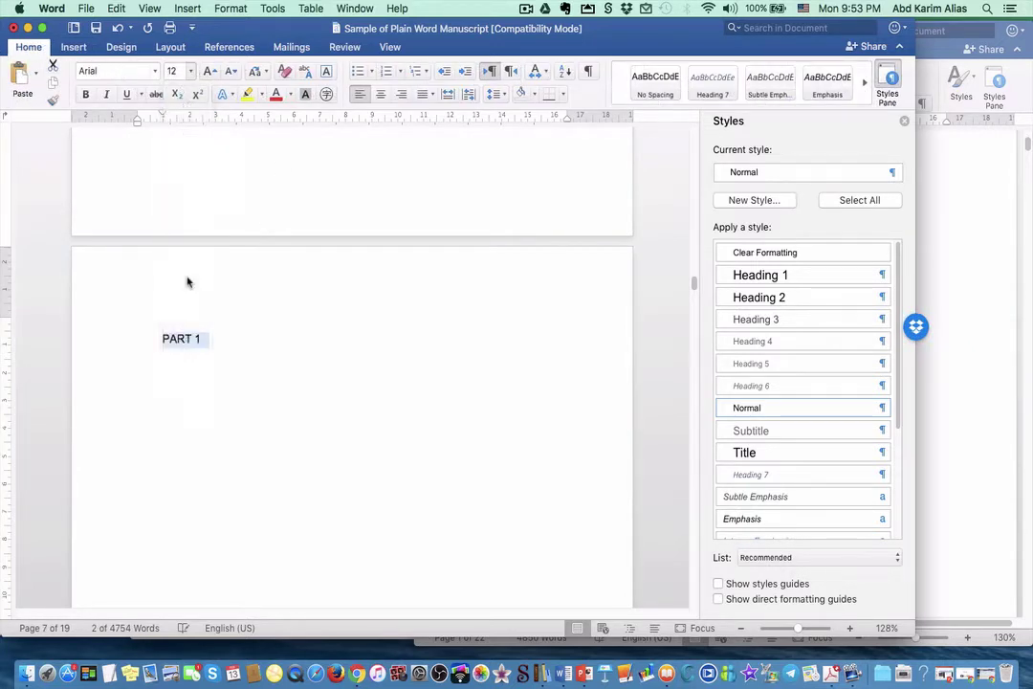
{"action": "left_click", "coordinate": [379, 94]}
{"action": "left_click", "coordinate": [429, 342]}
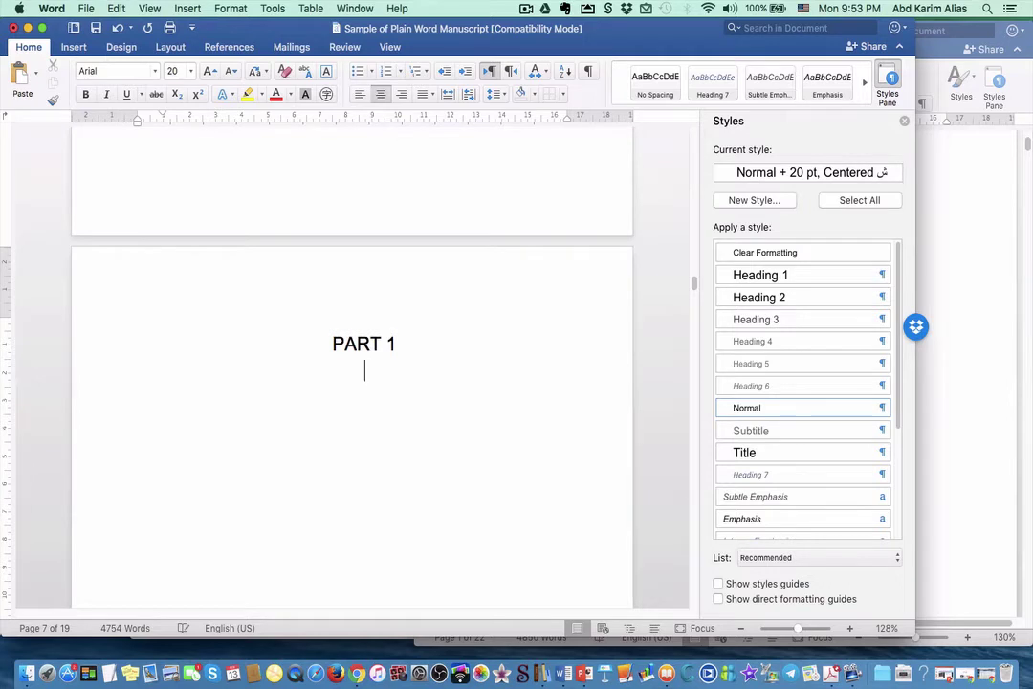
{"action": "left_click", "coordinate": [28, 655]}
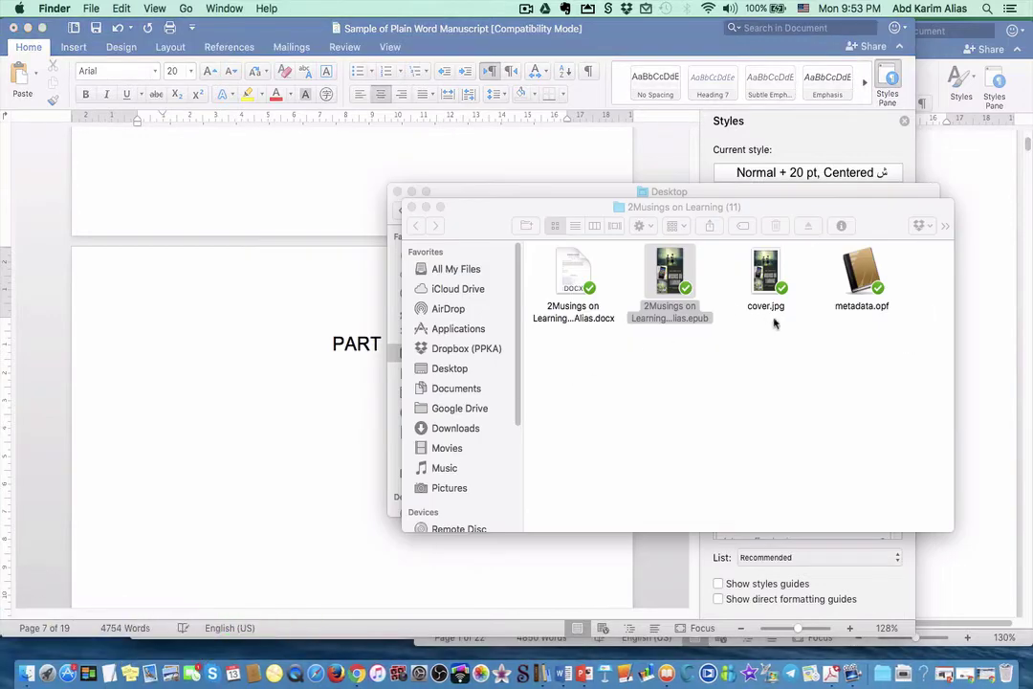
Step: Drag pexels-photo-57690.jpeg onto the PART 1 page and shrink it to about 11.56 cm
{"action": "left_click_drag", "start_coordinate": [574, 436], "coordinate": [346, 382]}
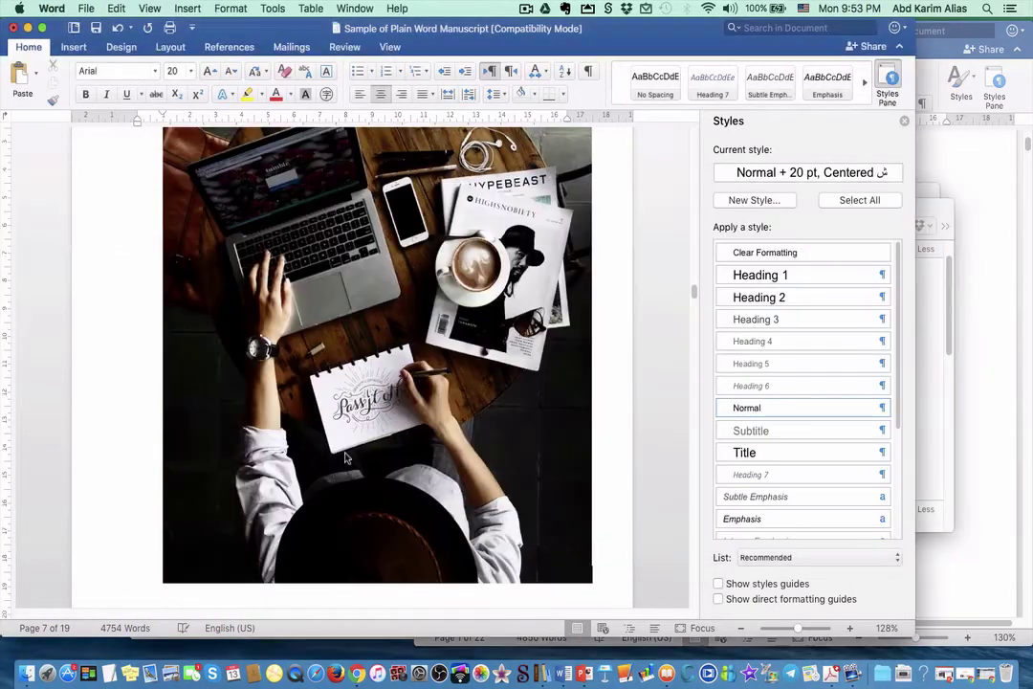
{"action": "left_click", "coordinate": [574, 574]}
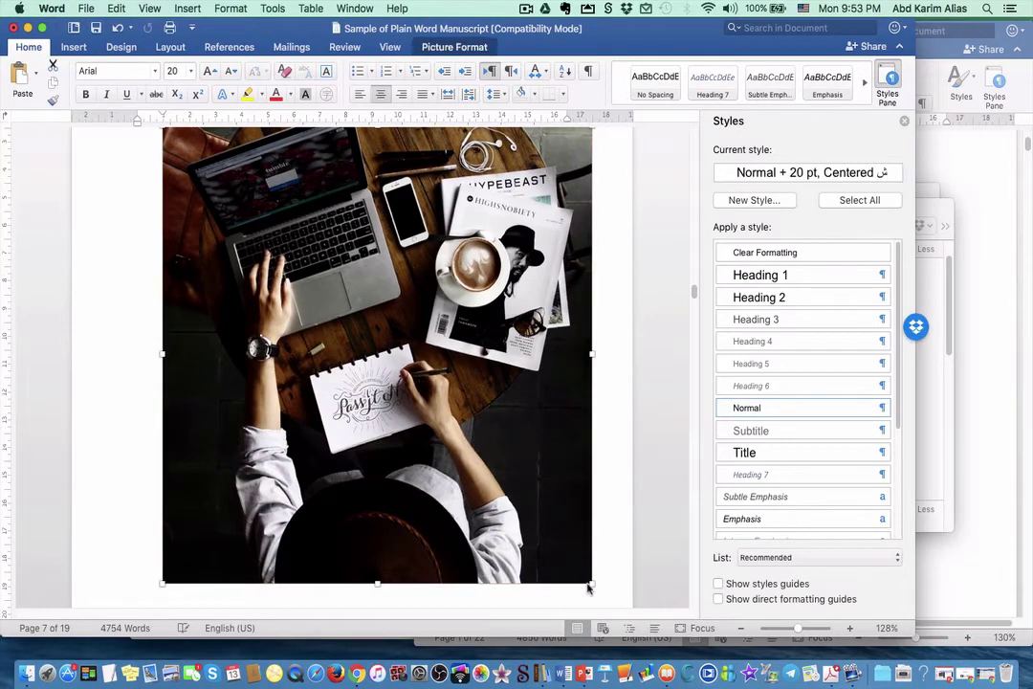
{"action": "left_click_drag", "start_coordinate": [590, 586], "coordinate": [462, 301]}
{"action": "left_click", "coordinate": [603, 335]}
Step: Enlarge the photo slightly beneath the PART 1 heading
{"action": "scroll", "coordinate": [580, 347], "scroll_direction": "up", "scroll_amount": 3}
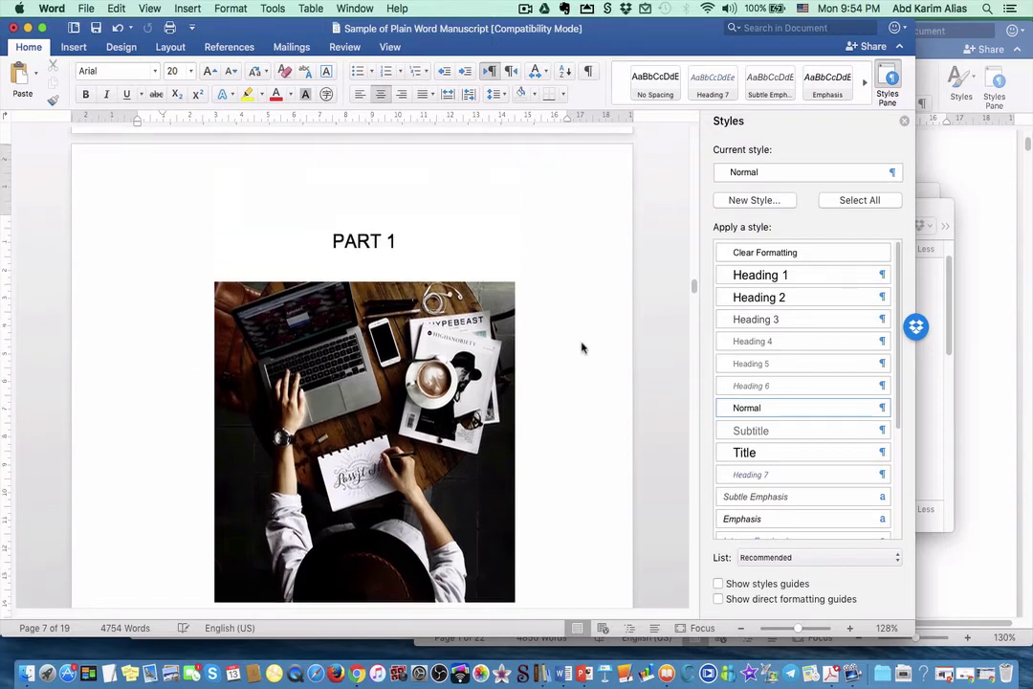
{"action": "scroll", "coordinate": [581, 346], "scroll_direction": "down", "scroll_amount": 2}
{"action": "left_click", "coordinate": [427, 393]}
{"action": "left_click_drag", "start_coordinate": [517, 490], "coordinate": [531, 516]}
{"action": "left_click", "coordinate": [572, 448]}
Step: Select the PART 1 heading above the photo
{"action": "scroll", "coordinate": [588, 433], "scroll_direction": "up", "scroll_amount": 3}
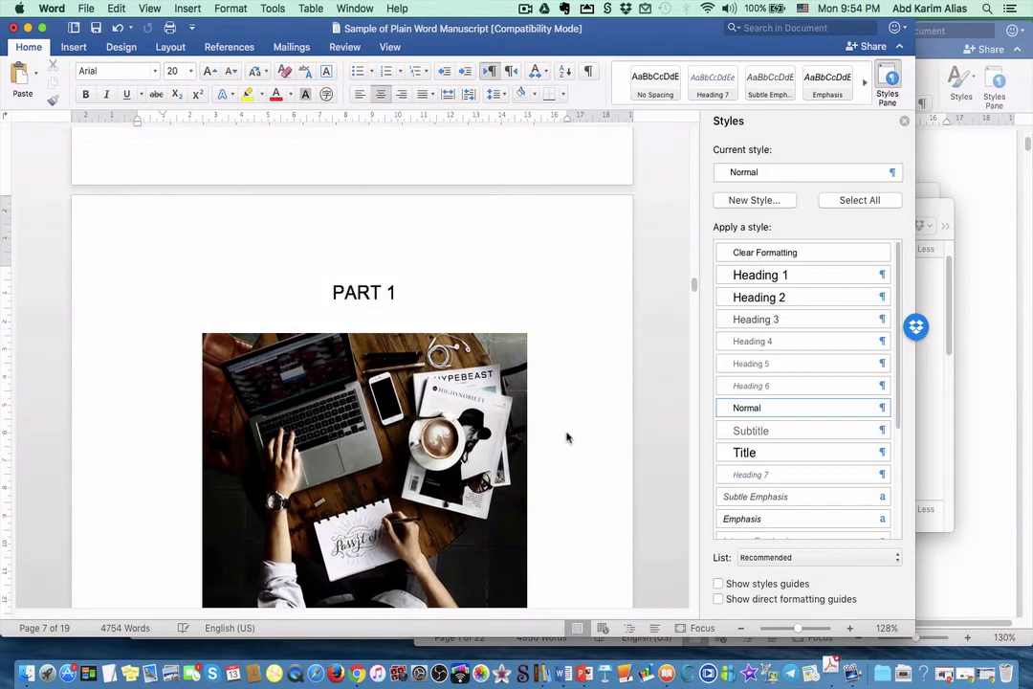
{"action": "scroll", "coordinate": [560, 435], "scroll_direction": "down", "scroll_amount": 3}
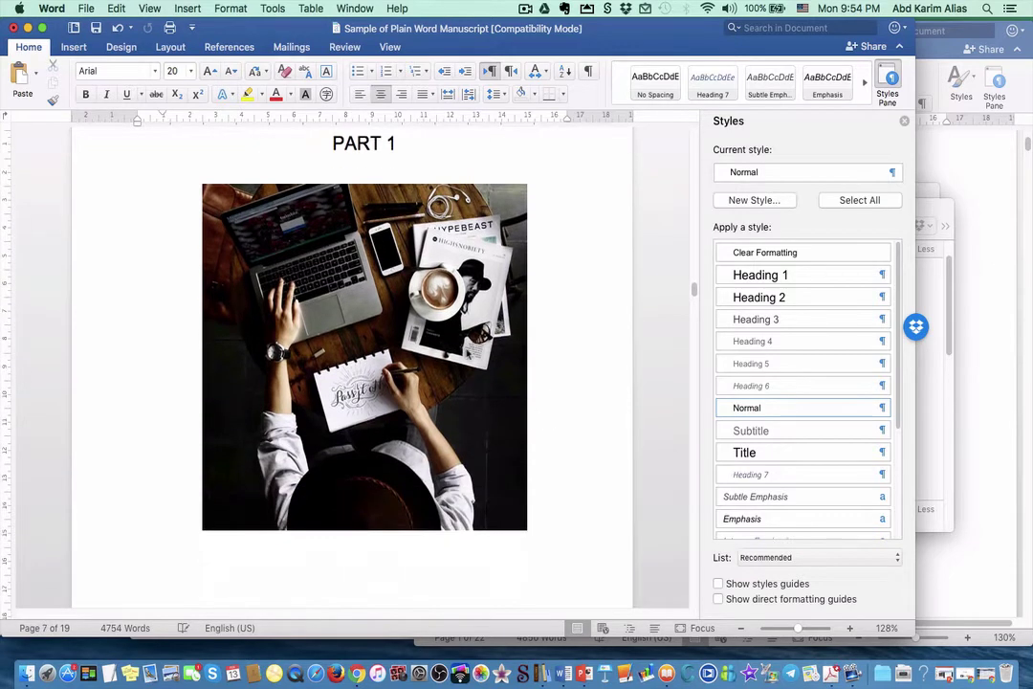
{"action": "scroll", "coordinate": [325, 266], "scroll_direction": "up", "scroll_amount": 1}
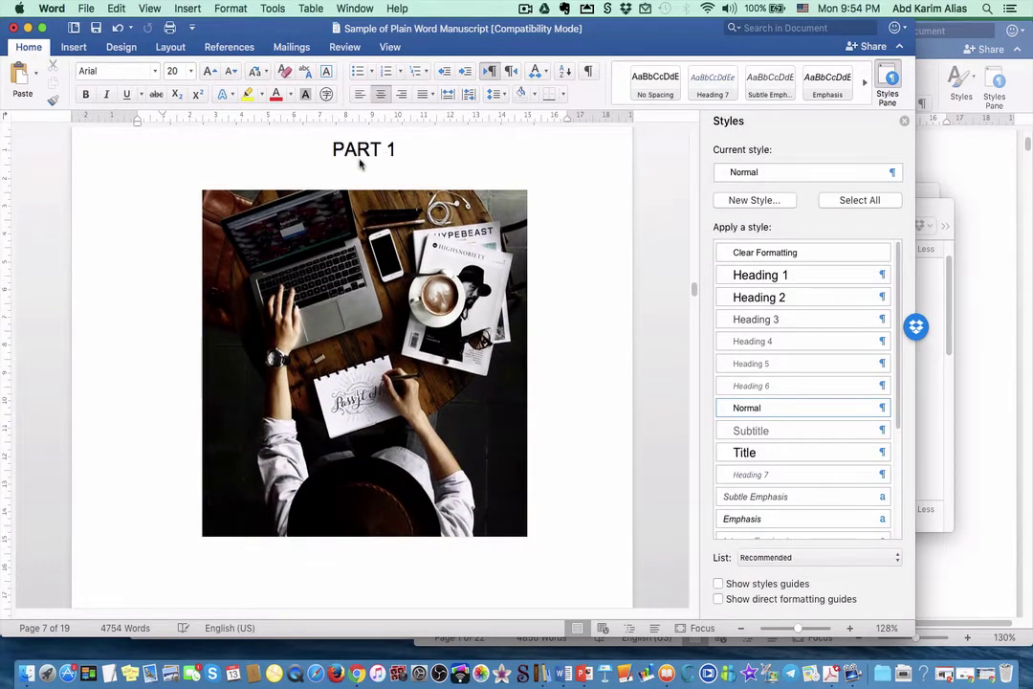
{"action": "scroll", "coordinate": [350, 418], "scroll_direction": "up", "scroll_amount": 2}
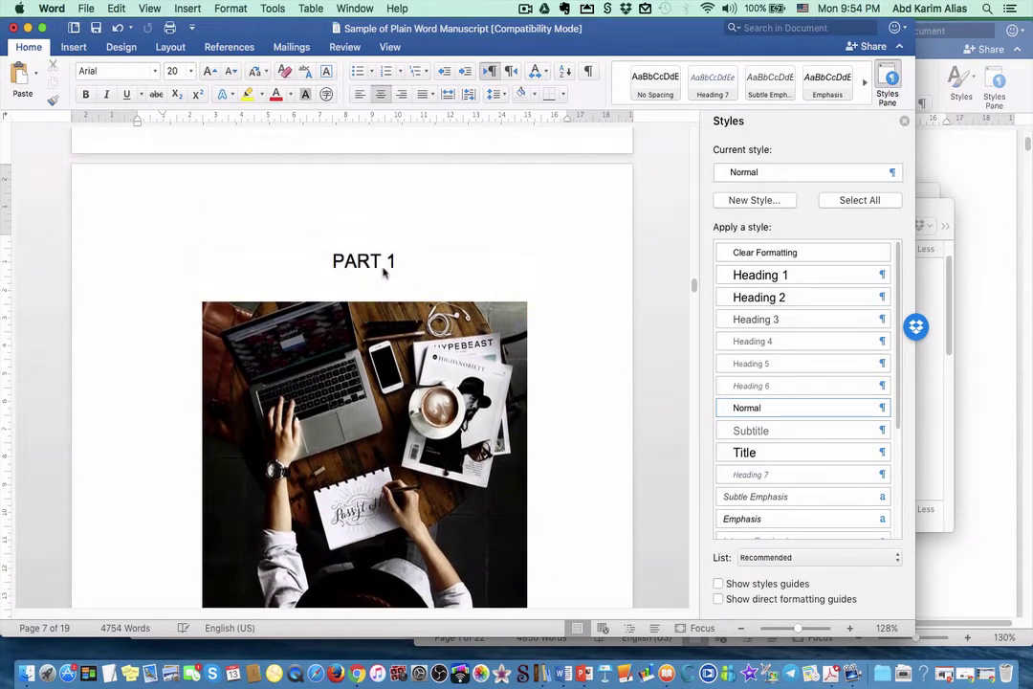
{"action": "left_click_drag", "start_coordinate": [331, 266], "coordinate": [358, 283]}
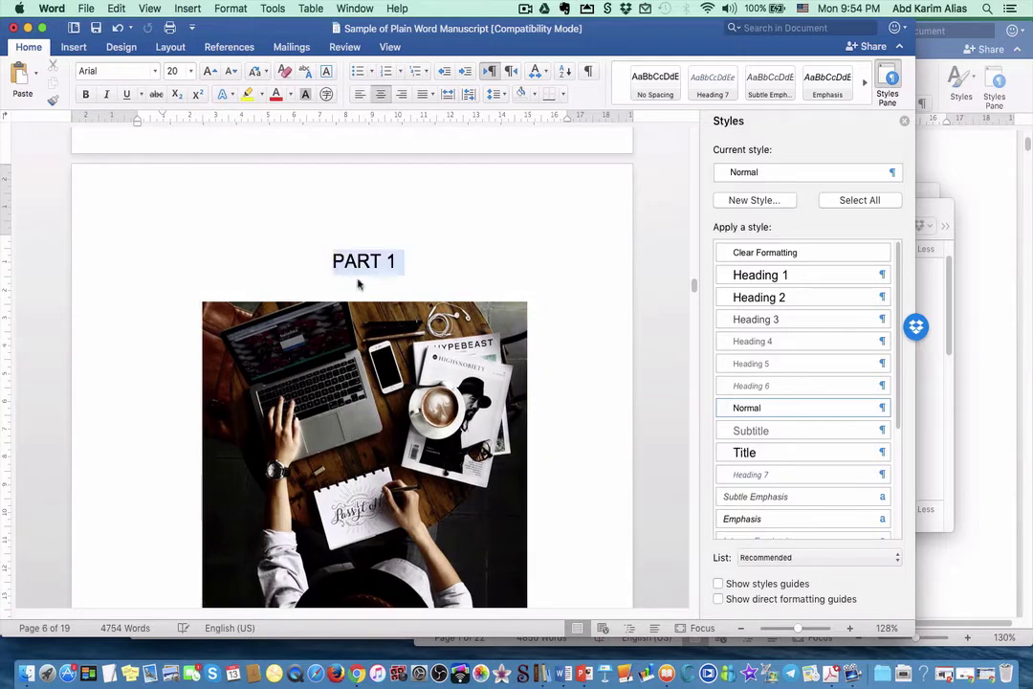
{"action": "scroll", "coordinate": [421, 548], "scroll_direction": "down", "scroll_amount": 3}
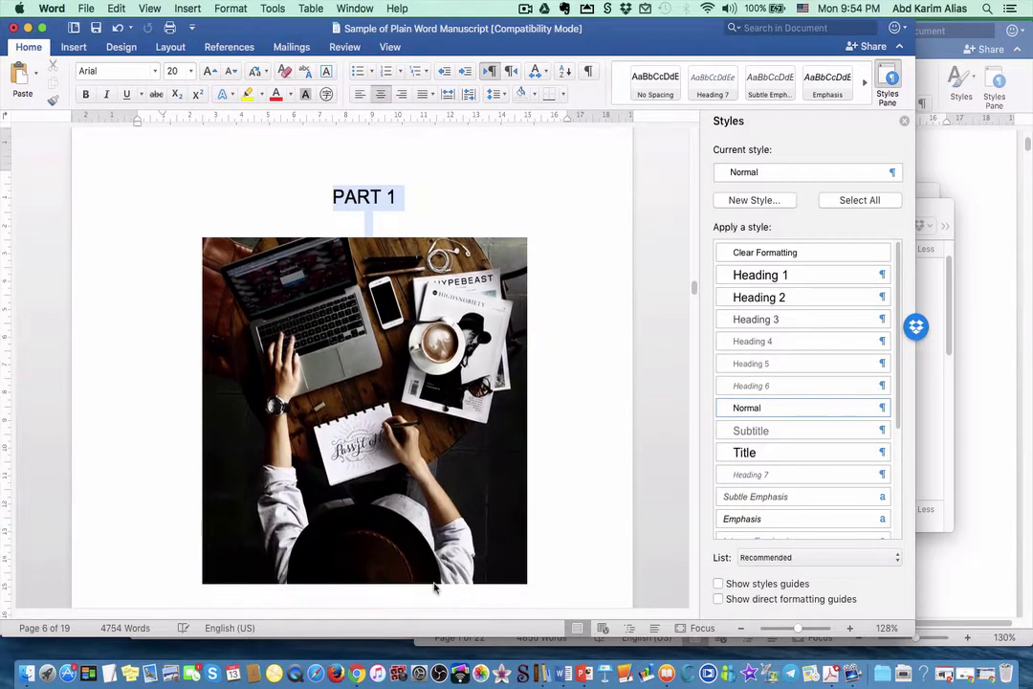
Step: Select the PART 1 heading and photo and set Document vertical alignment to Center
{"action": "left_click_drag", "start_coordinate": [403, 488], "coordinate": [392, 514]}
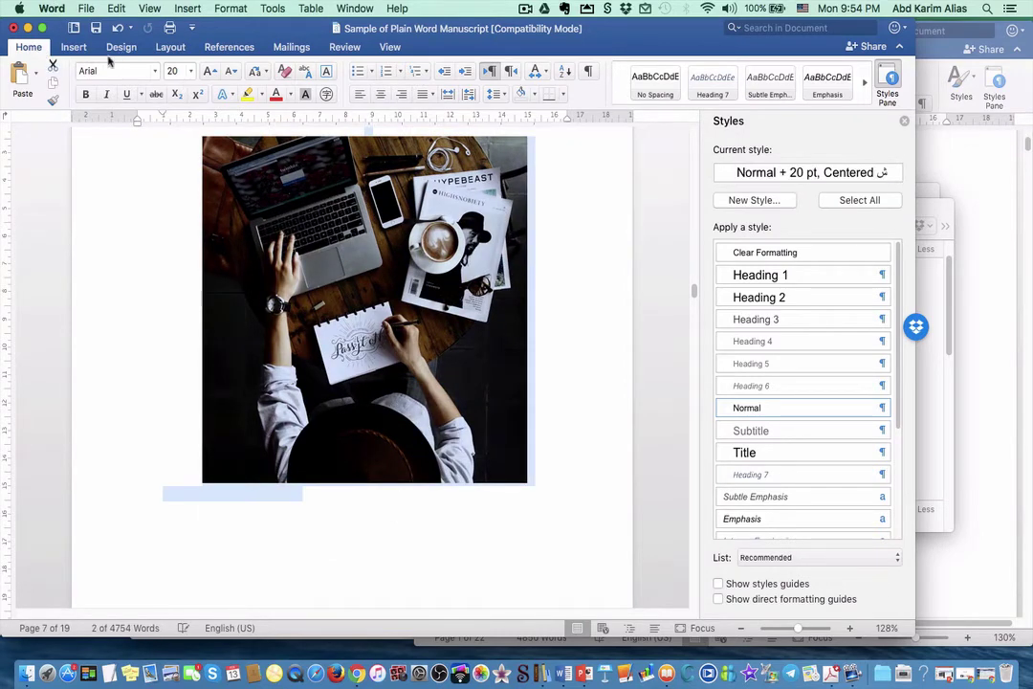
{"action": "left_click", "coordinate": [226, 9]}
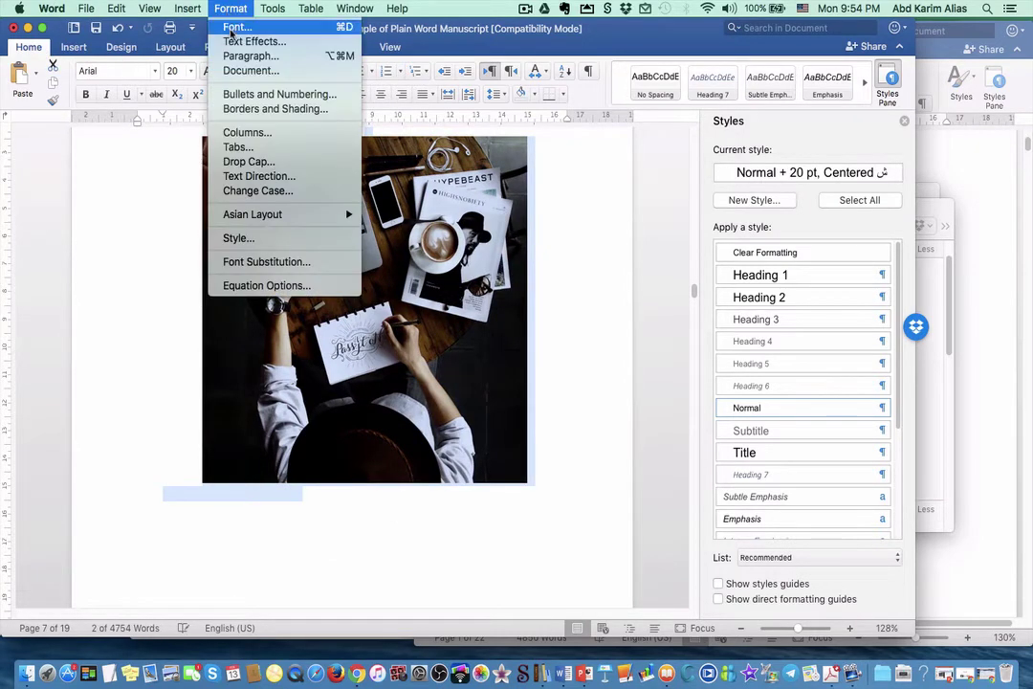
{"action": "left_click", "coordinate": [251, 67]}
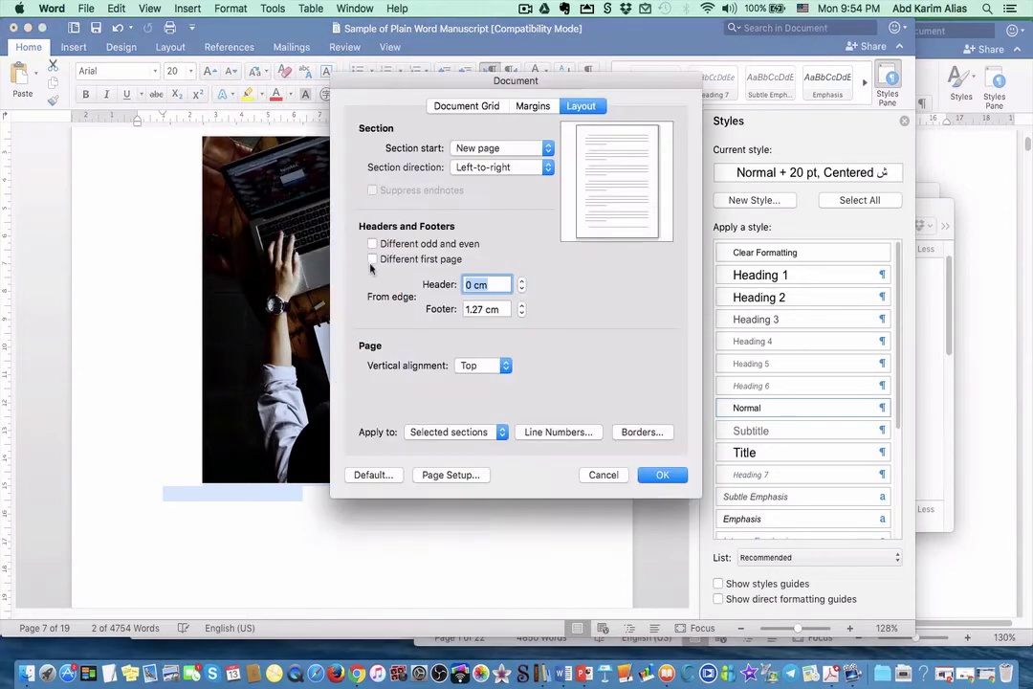
{"action": "left_click", "coordinate": [505, 367]}
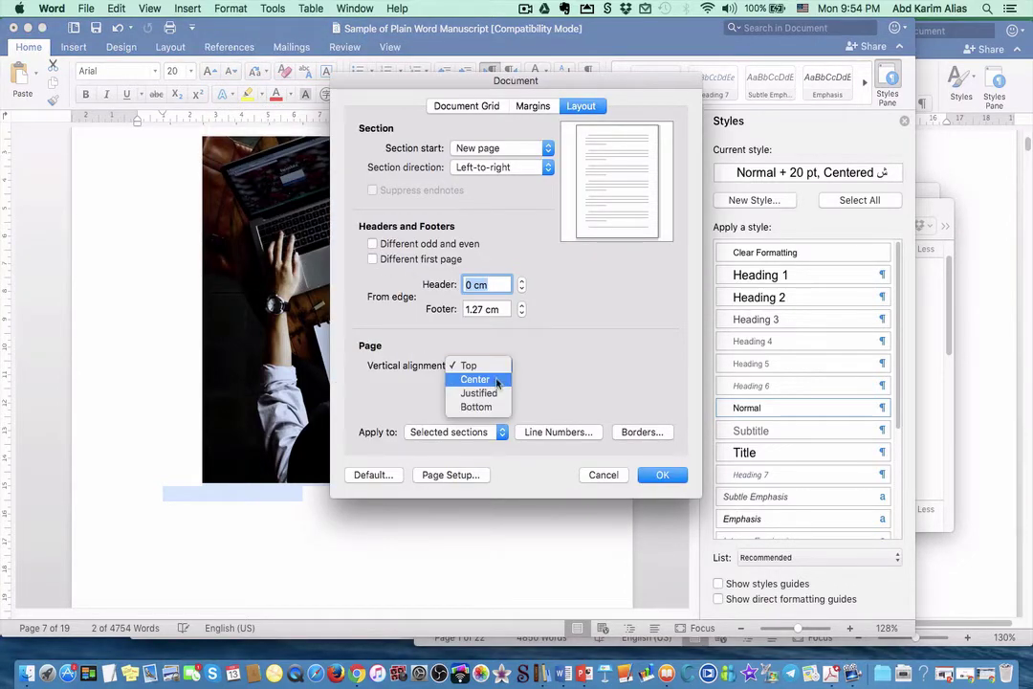
{"action": "left_click", "coordinate": [479, 380]}
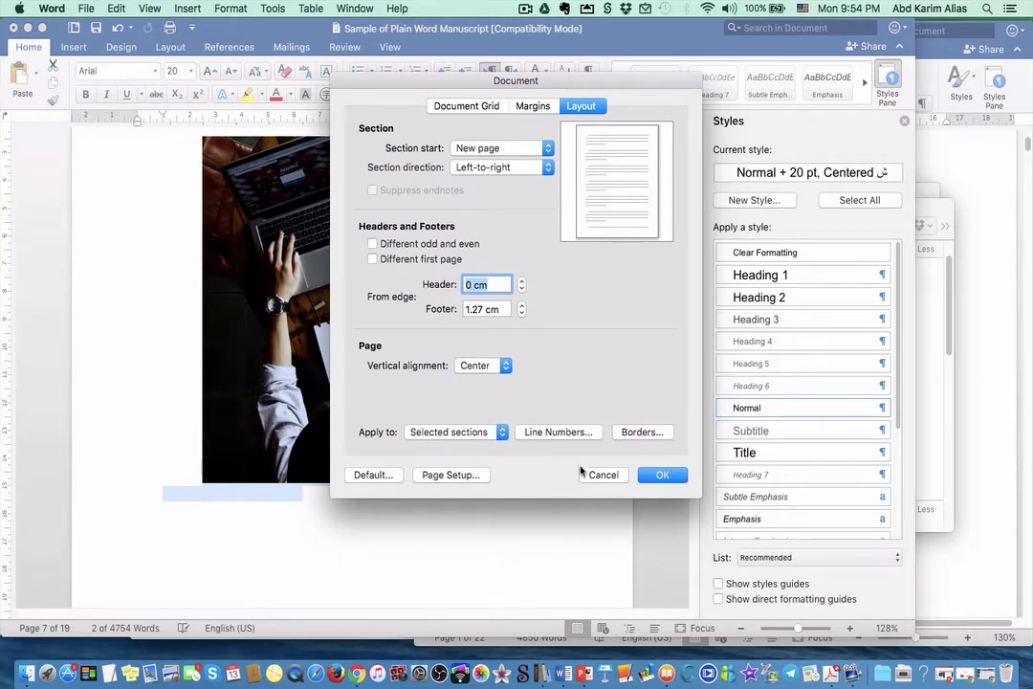
{"action": "left_click", "coordinate": [660, 477]}
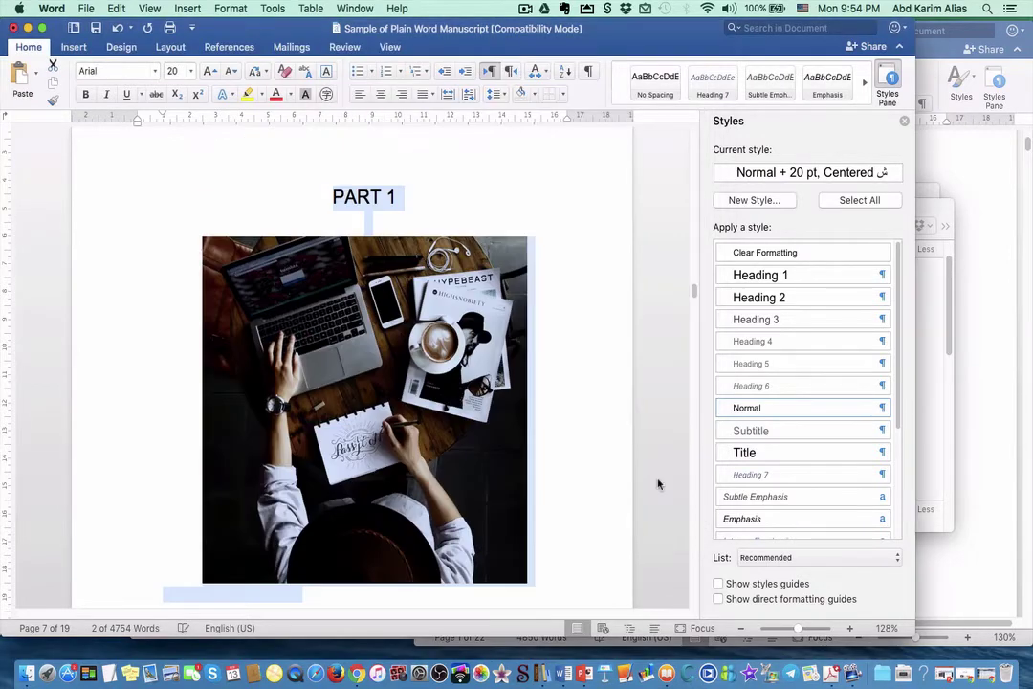
{"action": "scroll", "coordinate": [555, 410], "scroll_direction": "up", "scroll_amount": 4}
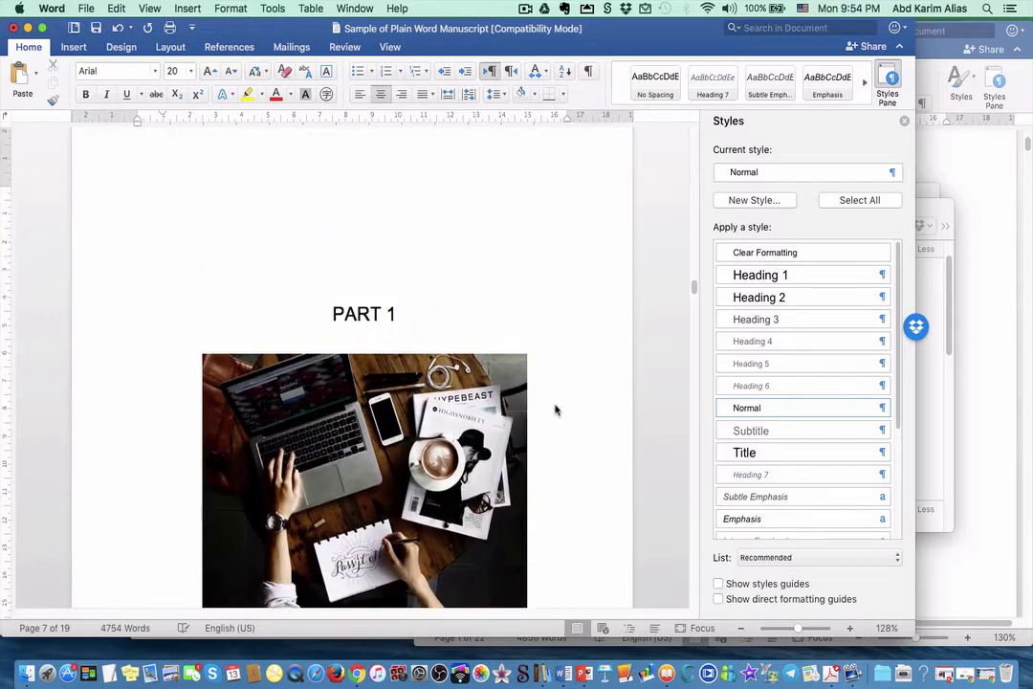
{"action": "scroll", "coordinate": [556, 410], "scroll_direction": "down", "scroll_amount": 8}
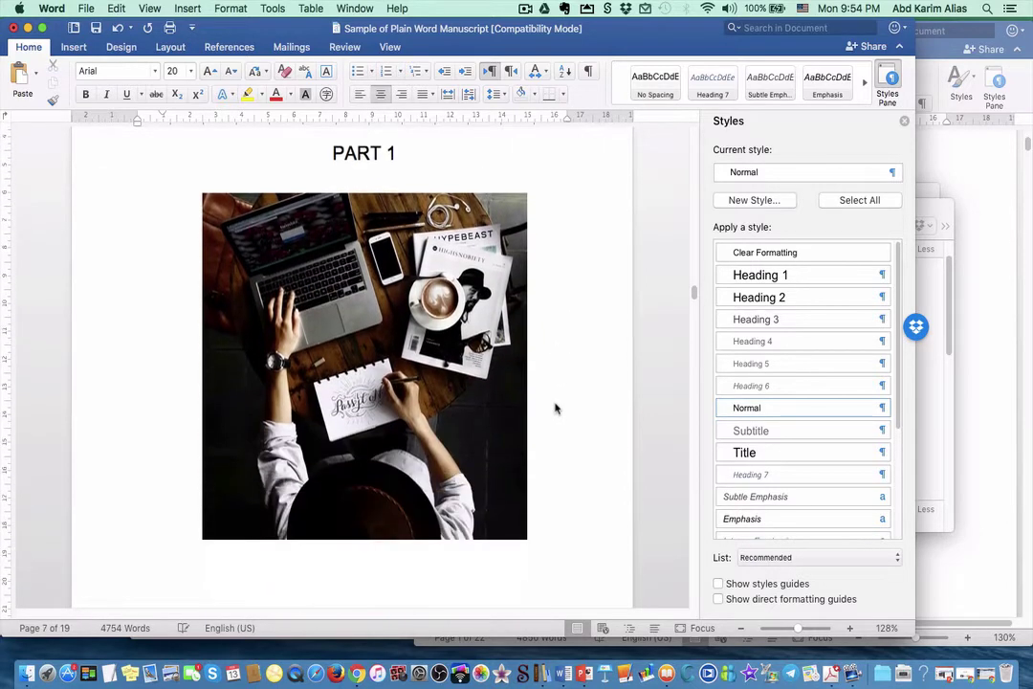
{"action": "scroll", "coordinate": [556, 409], "scroll_direction": "up", "scroll_amount": 8}
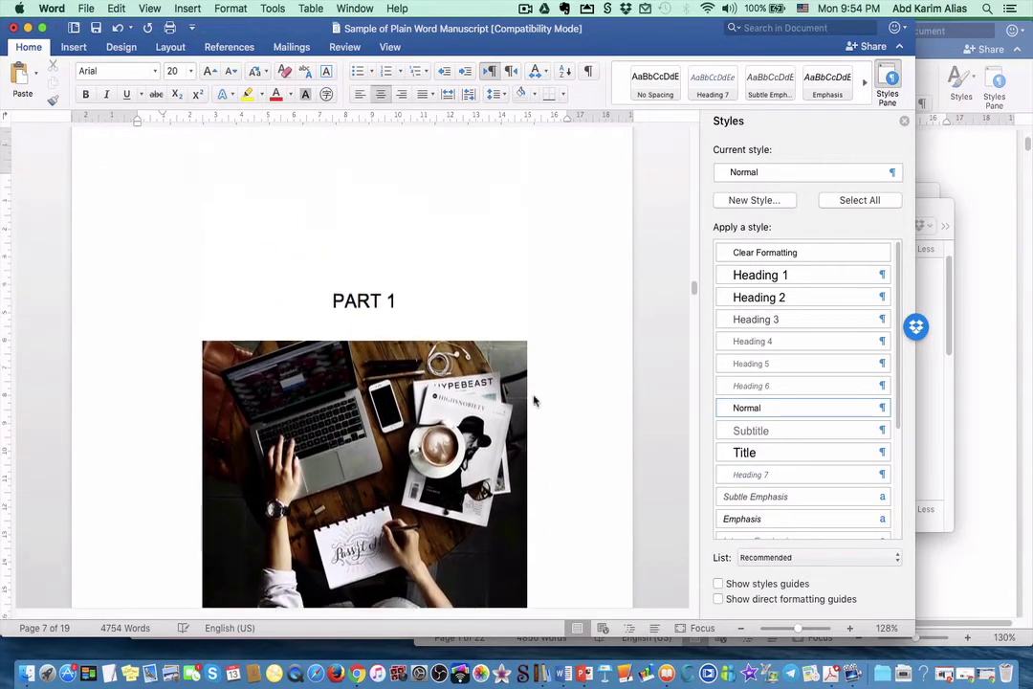
{"action": "scroll", "coordinate": [449, 339], "scroll_direction": "down", "scroll_amount": 1}
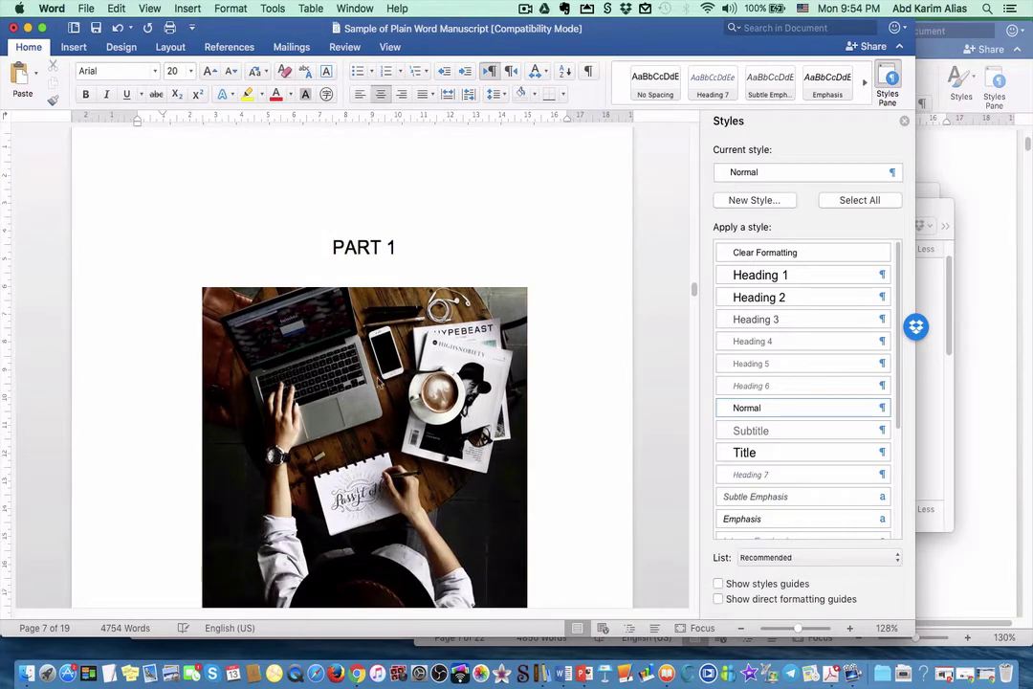
{"action": "scroll", "coordinate": [375, 383], "scroll_direction": "down", "scroll_amount": 5}
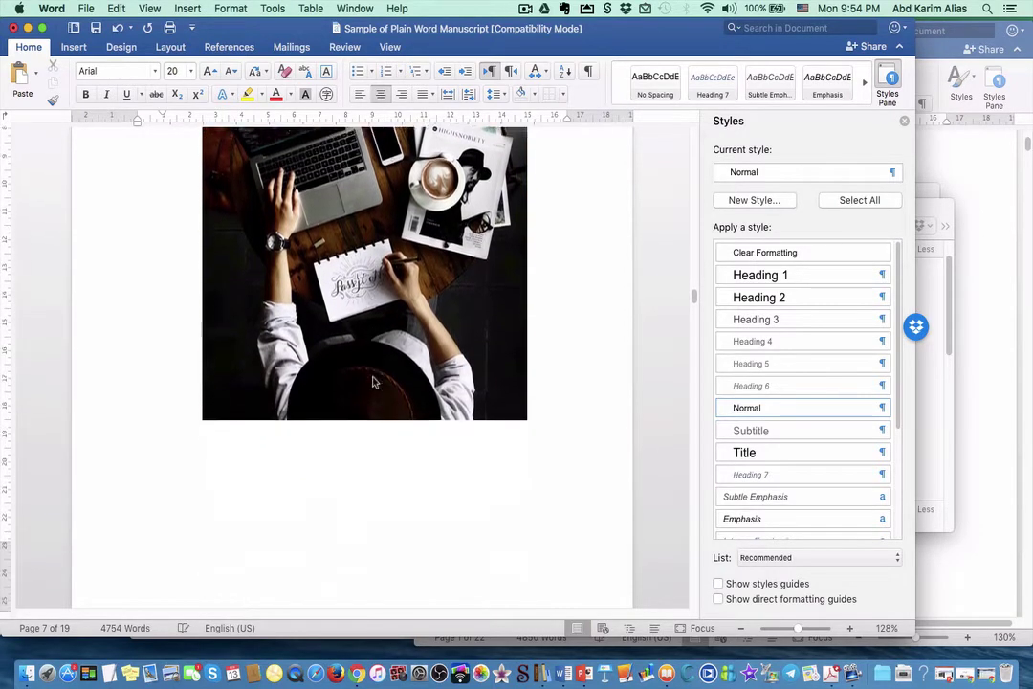
{"action": "scroll", "coordinate": [373, 381], "scroll_direction": "down", "scroll_amount": 5}
{"action": "scroll", "coordinate": [373, 382], "scroll_direction": "up", "scroll_amount": 3}
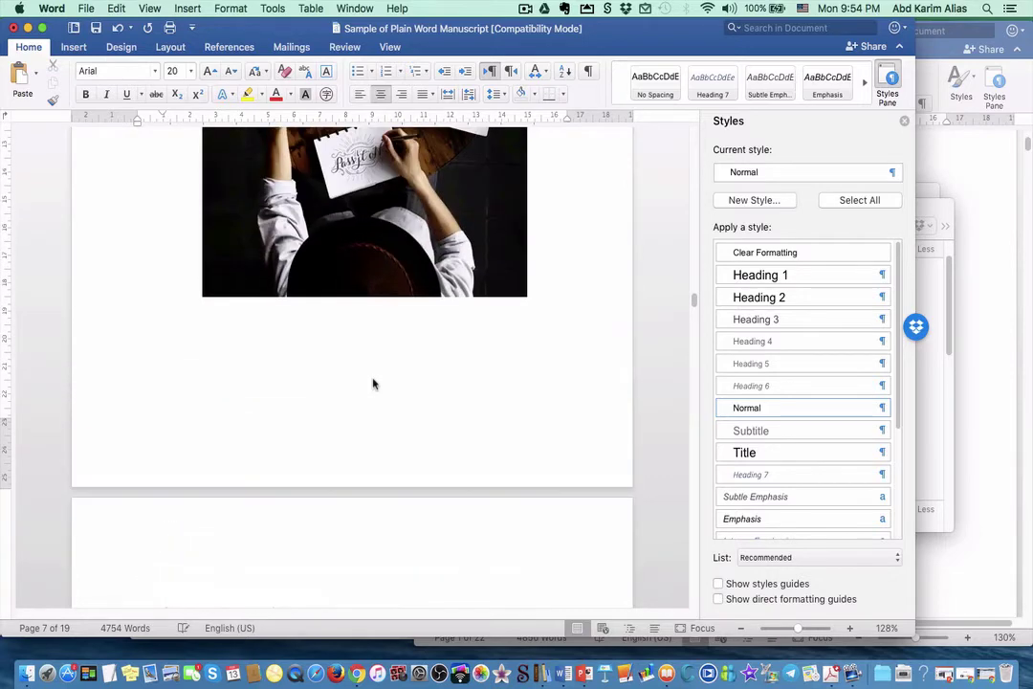
{"action": "scroll", "coordinate": [373, 383], "scroll_direction": "down", "scroll_amount": 5}
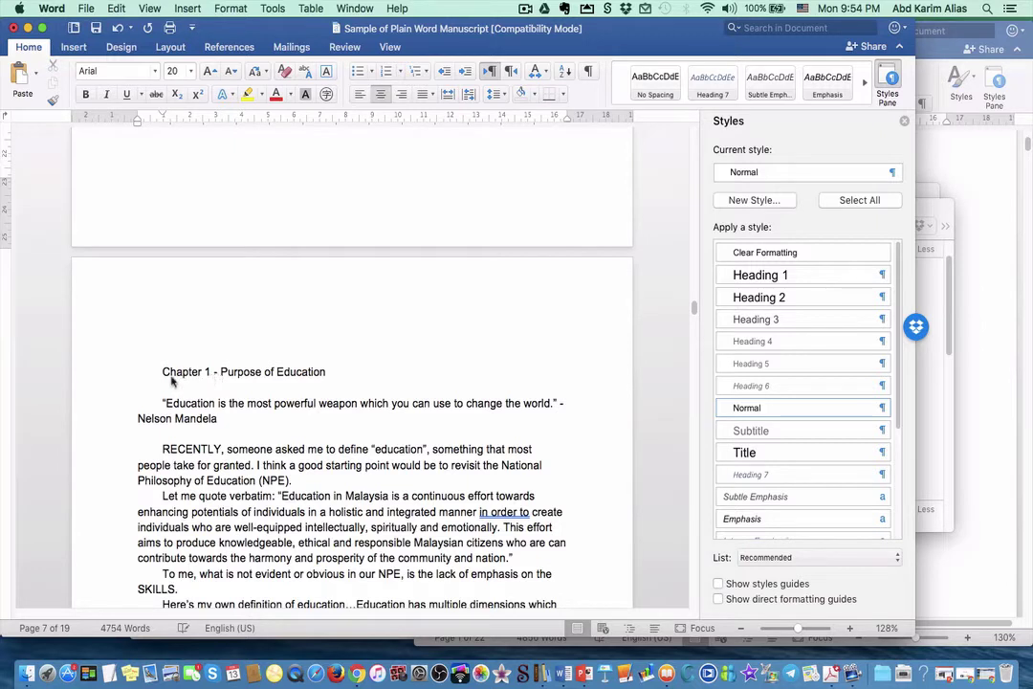
Step: Show formatting marks and delete the blank paragraph above Chapter 1
{"action": "left_click", "coordinate": [589, 72]}
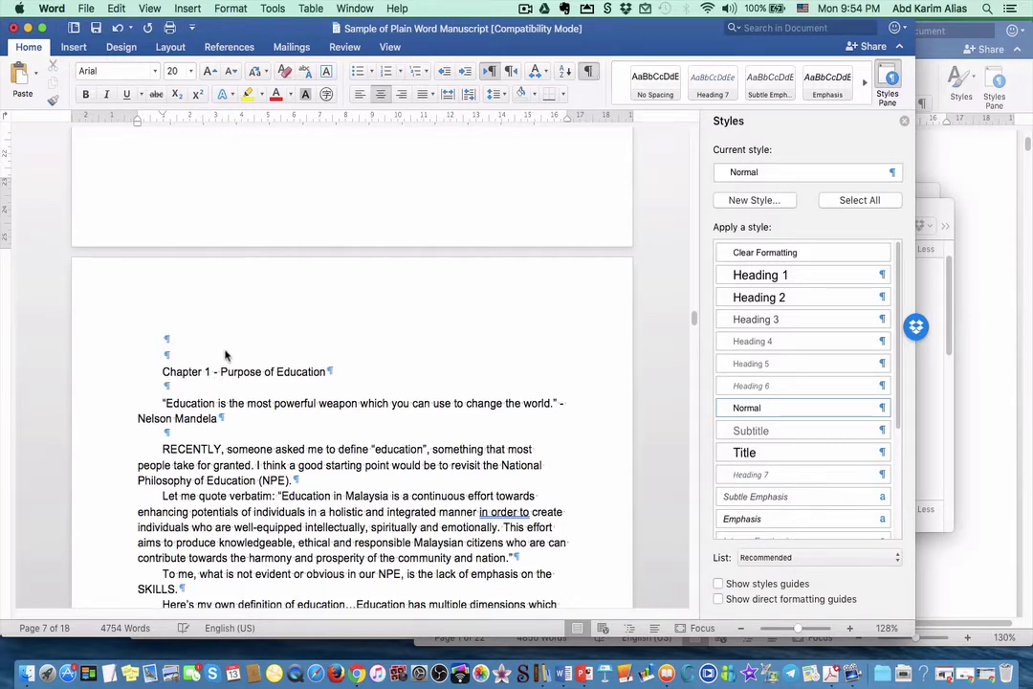
{"action": "left_click", "coordinate": [177, 360]}
{"action": "key", "text": "BackSpace"}
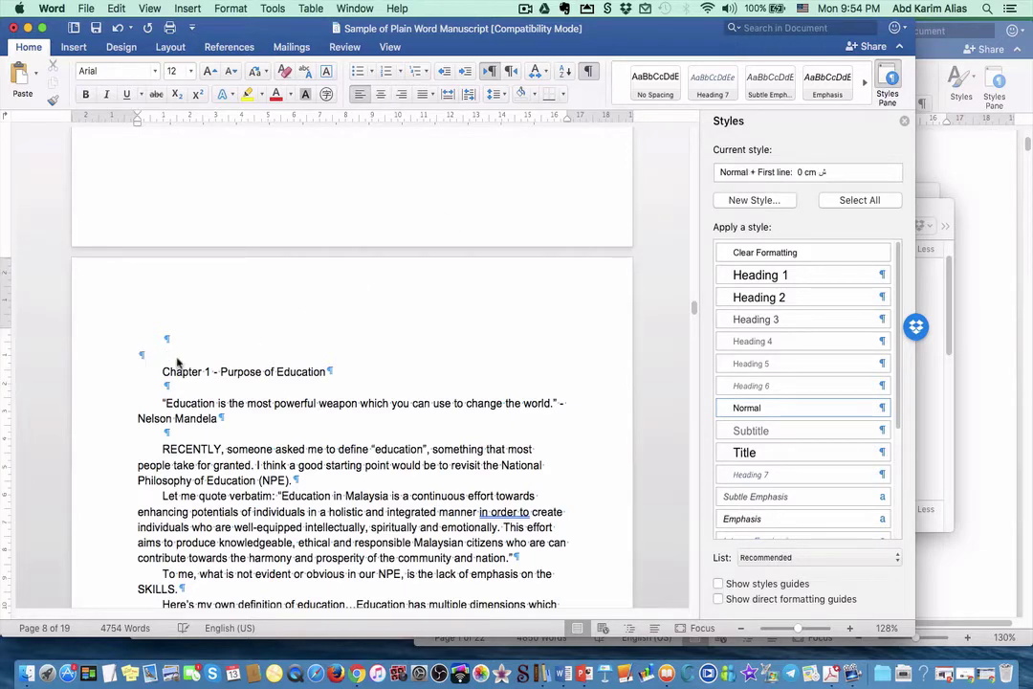
{"action": "key", "text": "BackSpace"}
{"action": "key", "text": "BackSpace"}
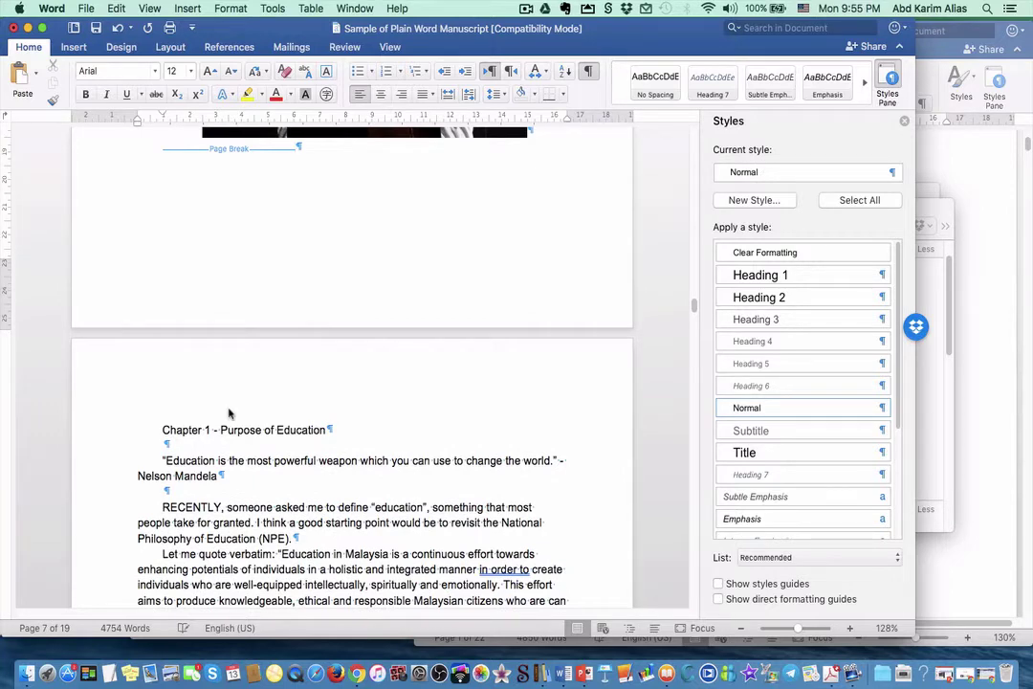
Step: Delete the page break below the PART 1 photo so Chapter 1 follows it directly
{"action": "scroll", "coordinate": [229, 408], "scroll_direction": "up", "scroll_amount": 1}
{"action": "scroll", "coordinate": [230, 408], "scroll_direction": "up", "scroll_amount": 10}
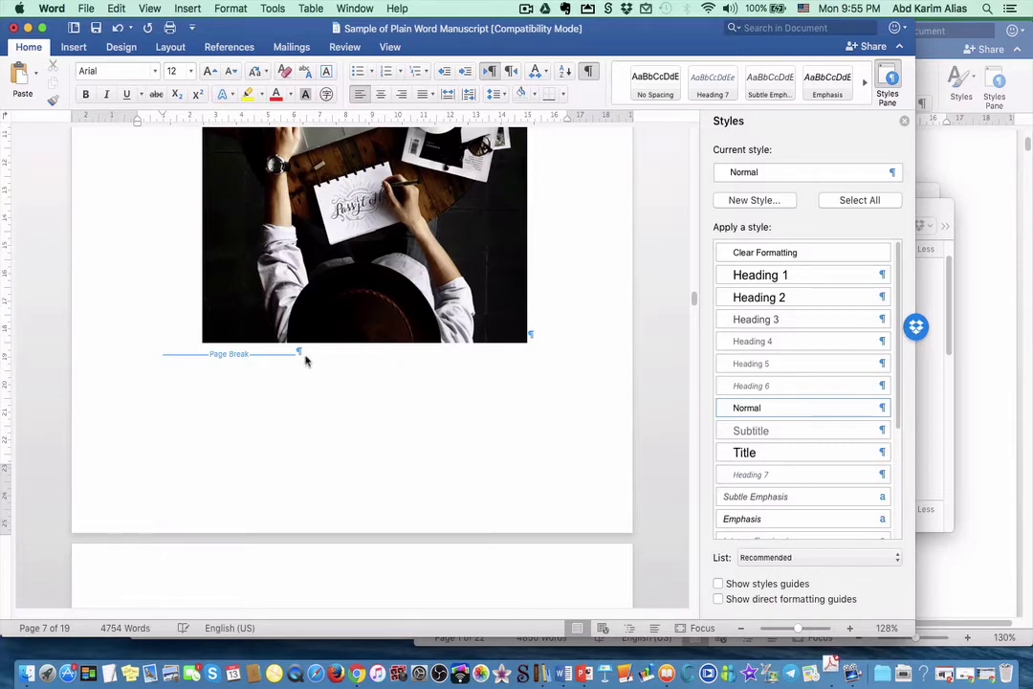
{"action": "left_click_drag", "start_coordinate": [302, 363], "coordinate": [201, 364]}
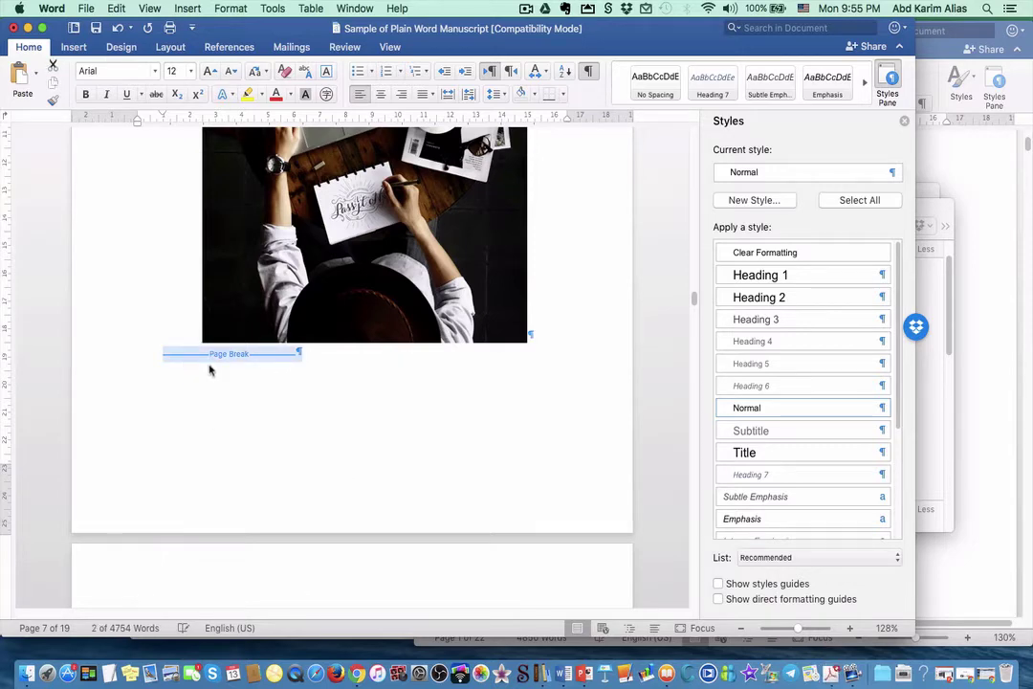
{"action": "scroll", "coordinate": [242, 422], "scroll_direction": "down", "scroll_amount": 6}
{"action": "scroll", "coordinate": [241, 440], "scroll_direction": "down", "scroll_amount": 1}
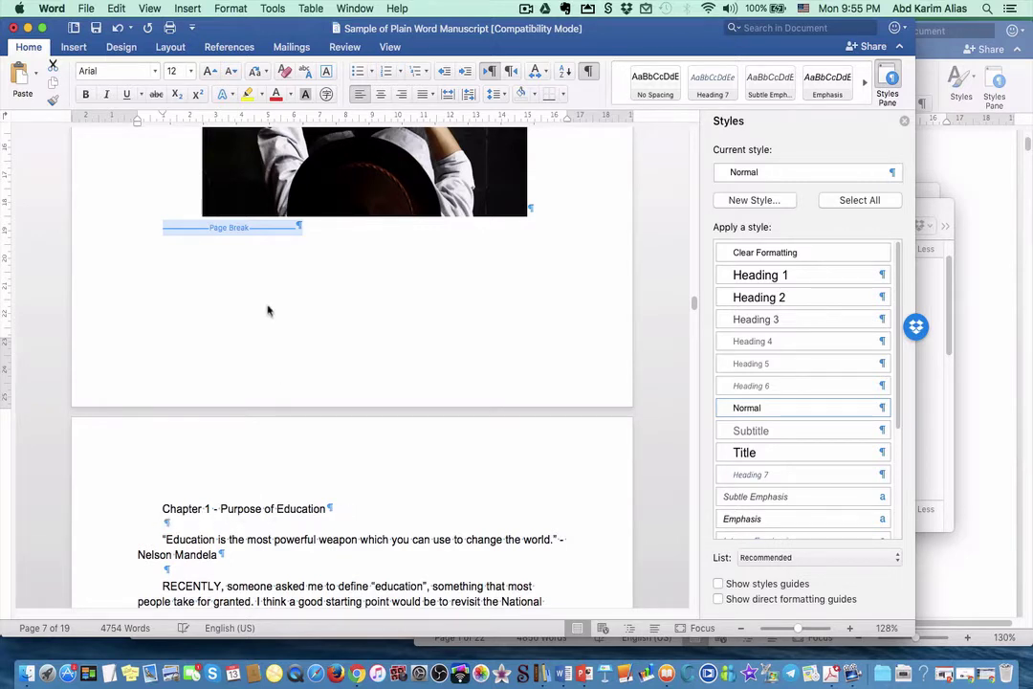
{"action": "left_click", "coordinate": [534, 209]}
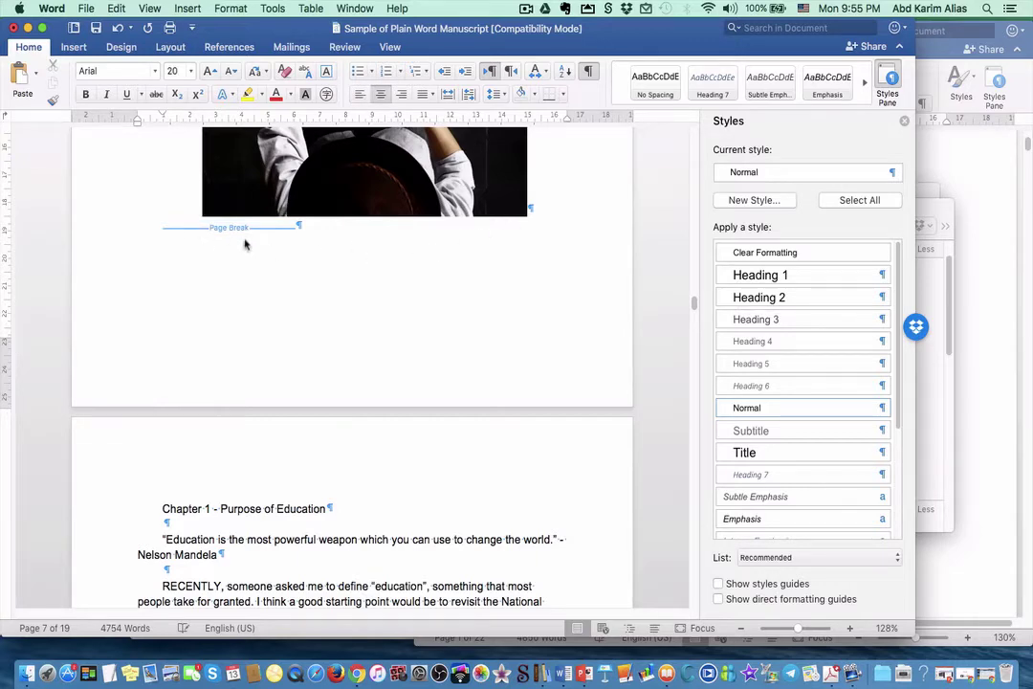
{"action": "left_click", "coordinate": [167, 230]}
{"action": "key", "text": "Delete"}
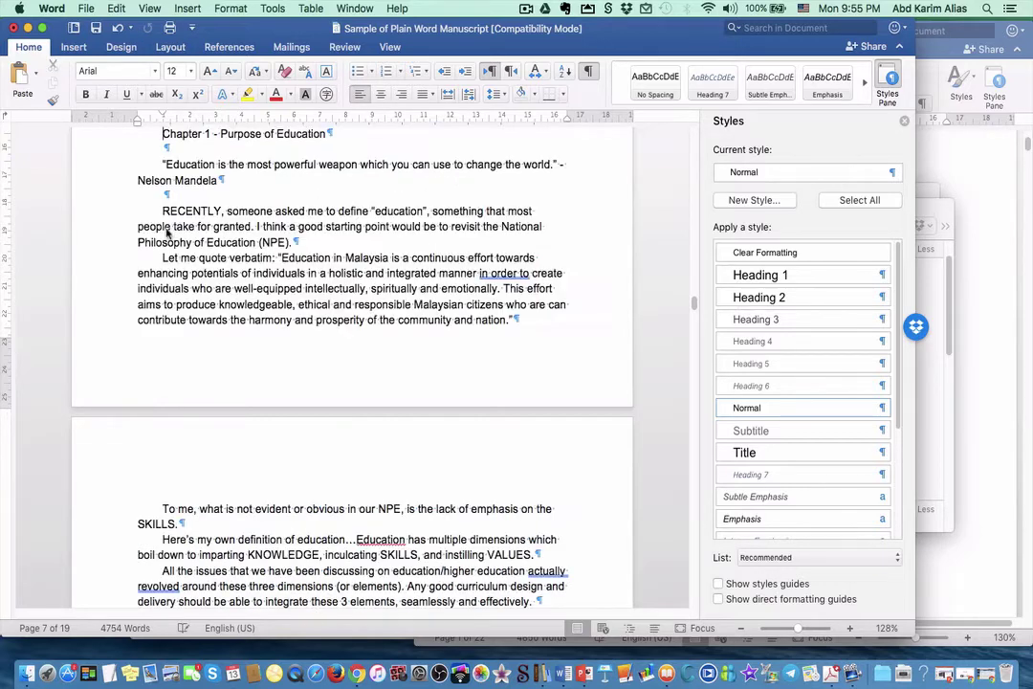
{"action": "scroll", "coordinate": [334, 366], "scroll_direction": "up", "scroll_amount": 4}
{"action": "scroll", "coordinate": [362, 428], "scroll_direction": "up", "scroll_amount": 3}
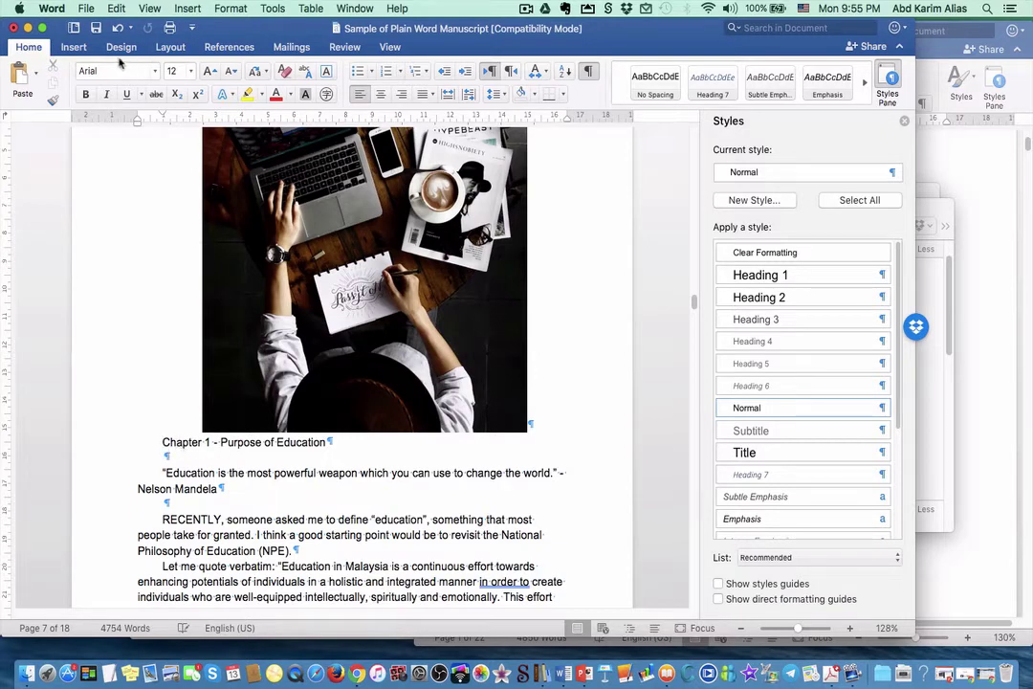
Step: Insert a page break after the PART 1 photo so Chapter 1 begins a new page
{"action": "left_click", "coordinate": [74, 47]}
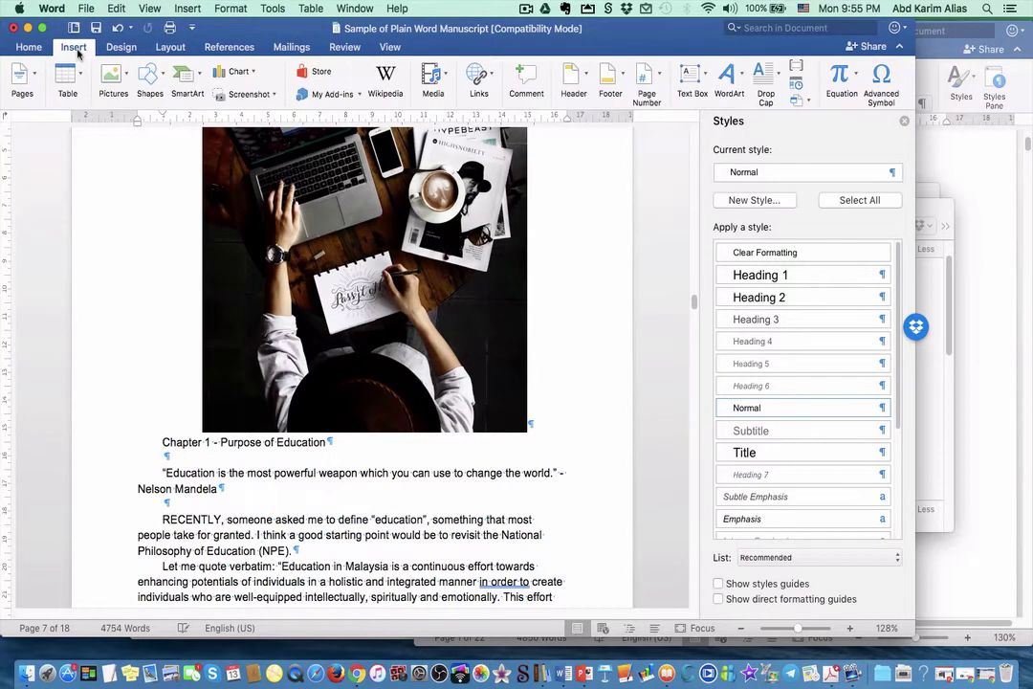
{"action": "left_click", "coordinate": [21, 81]}
{"action": "left_click", "coordinate": [93, 134]}
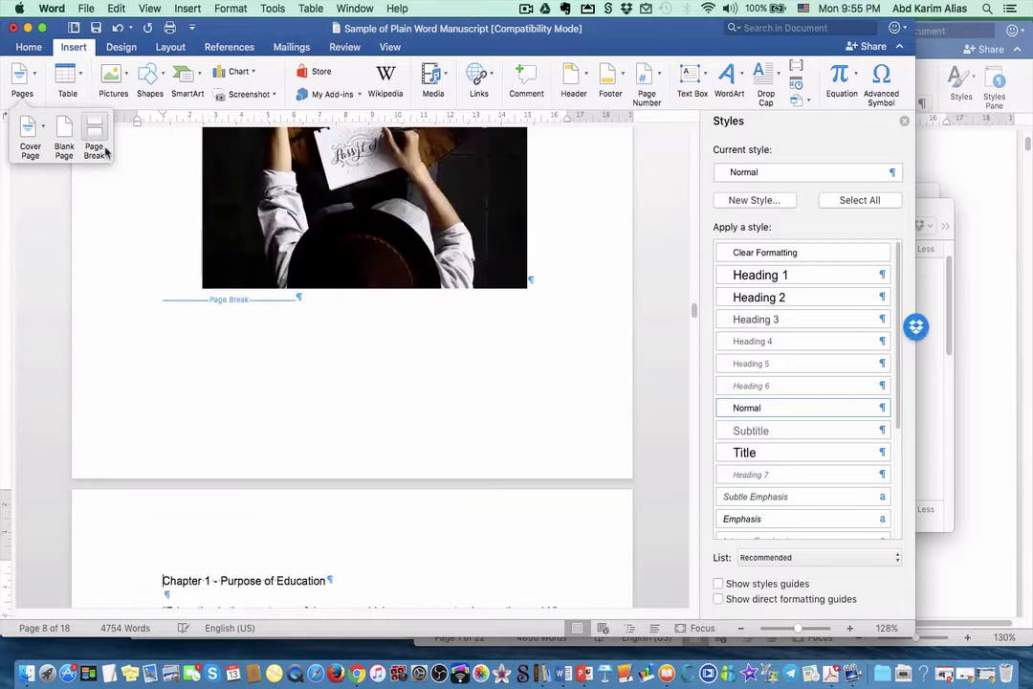
{"action": "scroll", "coordinate": [303, 373], "scroll_direction": "down", "scroll_amount": 2}
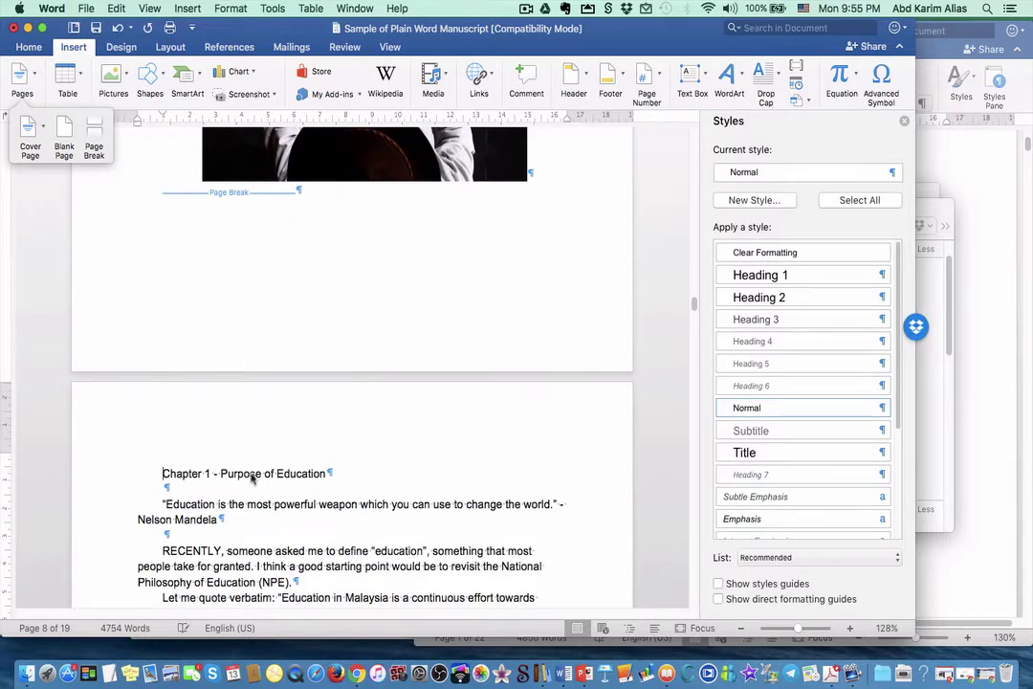
{"action": "left_click", "coordinate": [163, 474]}
{"action": "left_click", "coordinate": [165, 483]}
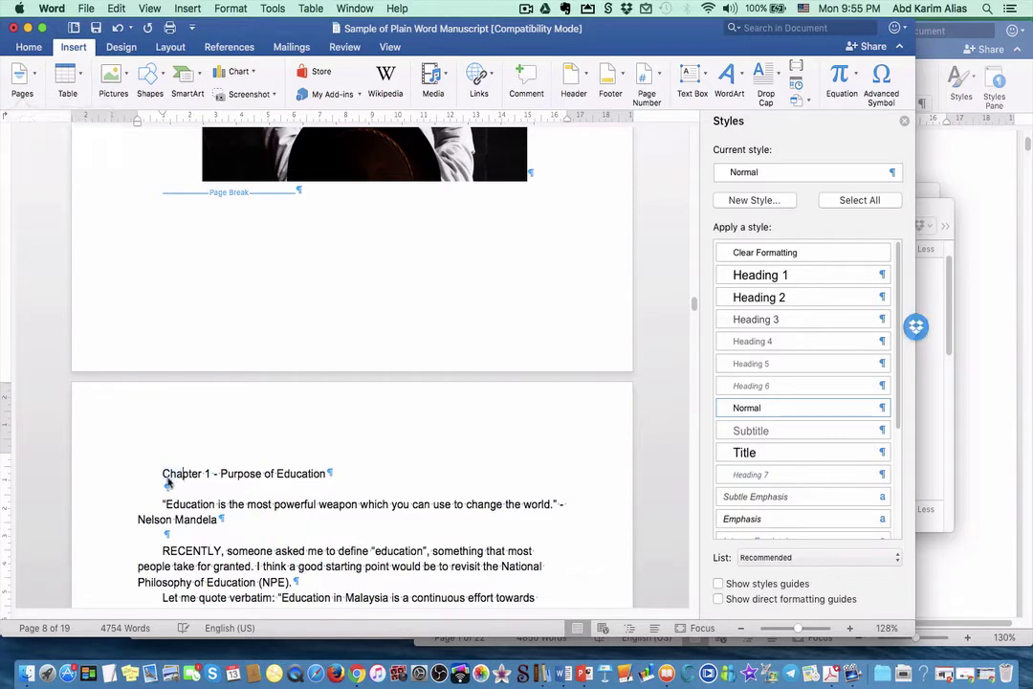
Step: Apply Heading 2 to the Chapter 1 - Purpose of Education heading
{"action": "left_click_drag", "start_coordinate": [161, 476], "coordinate": [316, 474]}
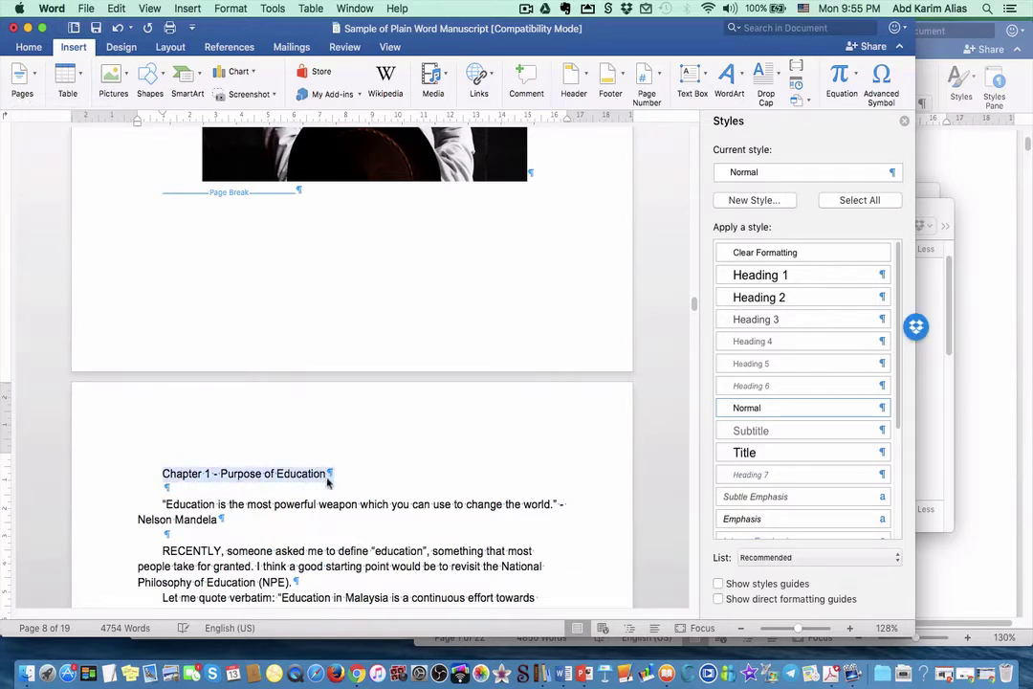
{"action": "left_click", "coordinate": [785, 278]}
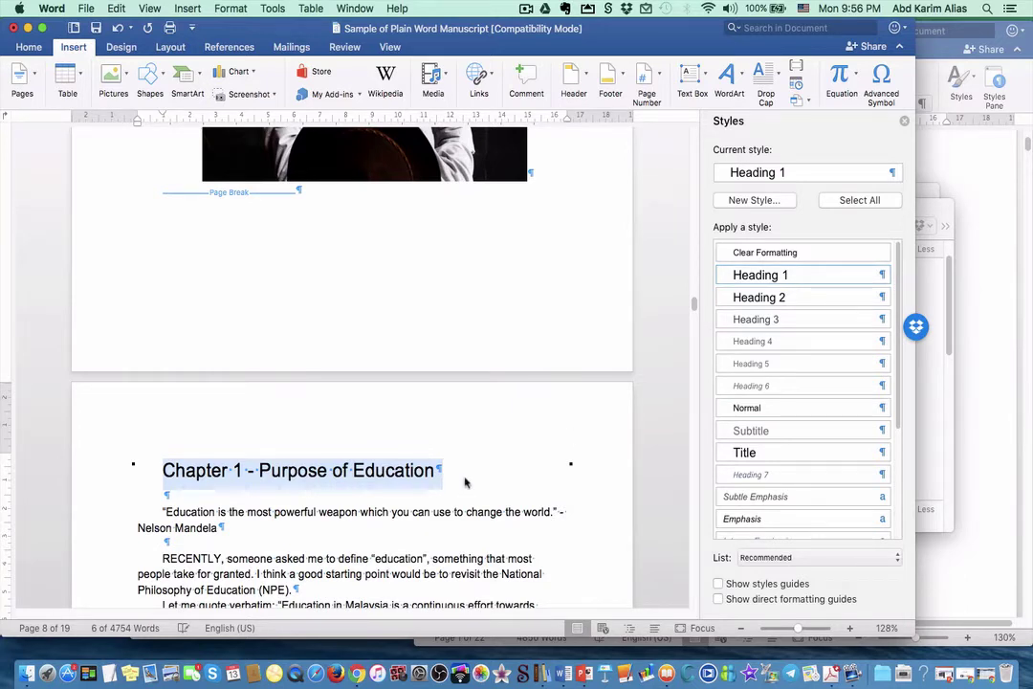
{"action": "left_click", "coordinate": [756, 298]}
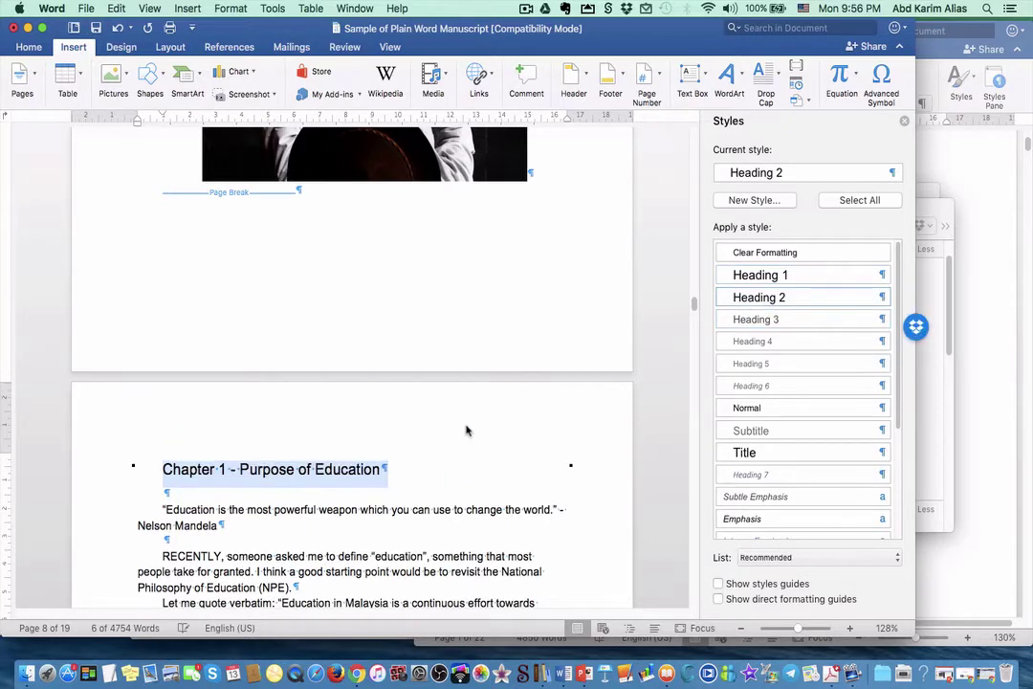
Step: Apply Heading 1 to the PART 1 title
{"action": "scroll", "coordinate": [467, 430], "scroll_direction": "up", "scroll_amount": 3}
{"action": "scroll", "coordinate": [466, 430], "scroll_direction": "up", "scroll_amount": 10}
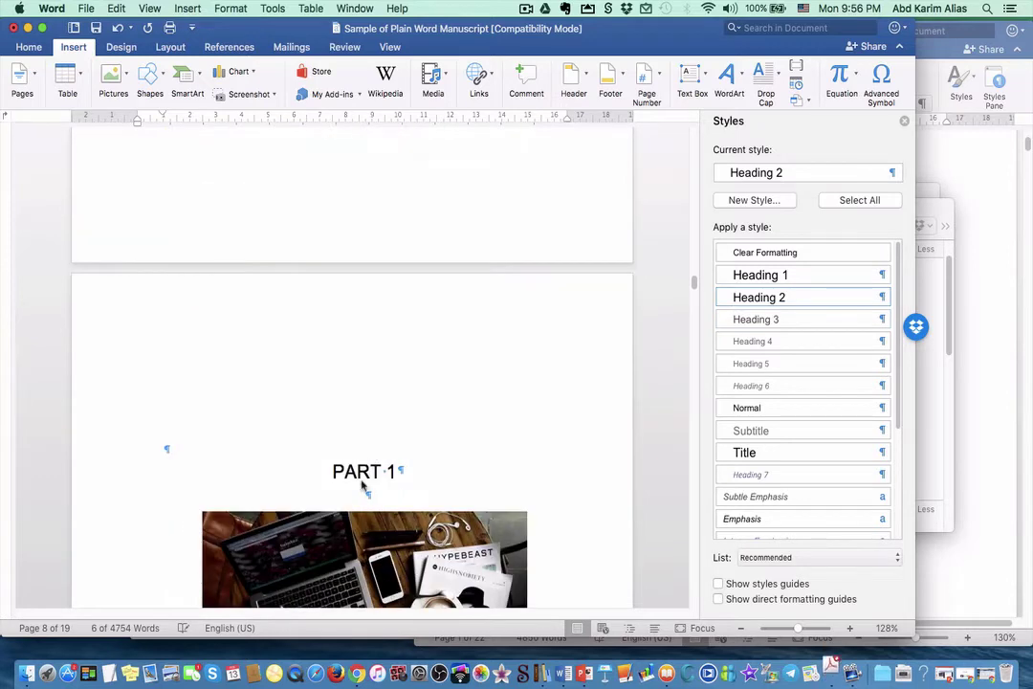
{"action": "left_click", "coordinate": [348, 481]}
{"action": "left_click_drag", "start_coordinate": [330, 473], "coordinate": [444, 461]}
{"action": "left_click", "coordinate": [753, 275]}
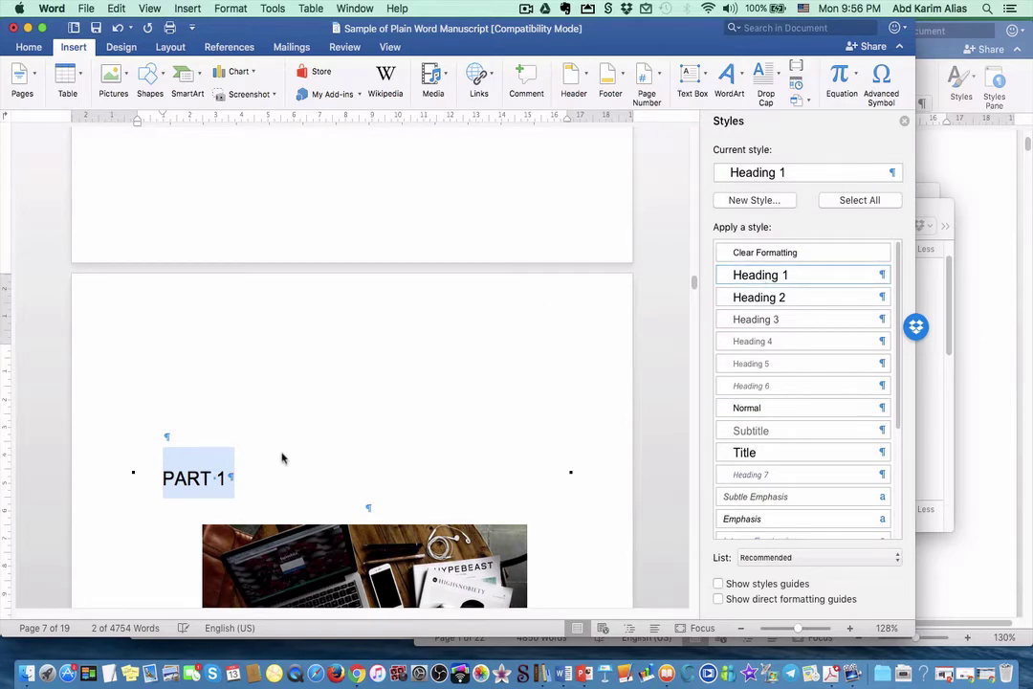
Step: Center the PART 1 heading
{"action": "left_click", "coordinate": [30, 50]}
{"action": "left_click", "coordinate": [381, 97]}
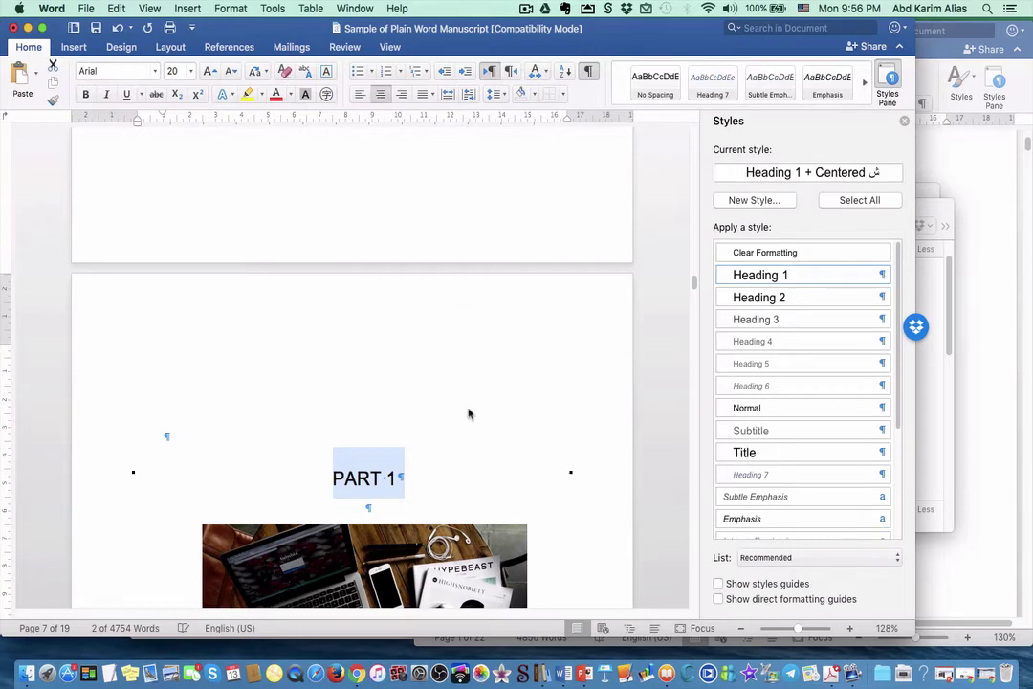
{"action": "scroll", "coordinate": [454, 447], "scroll_direction": "down", "scroll_amount": 15}
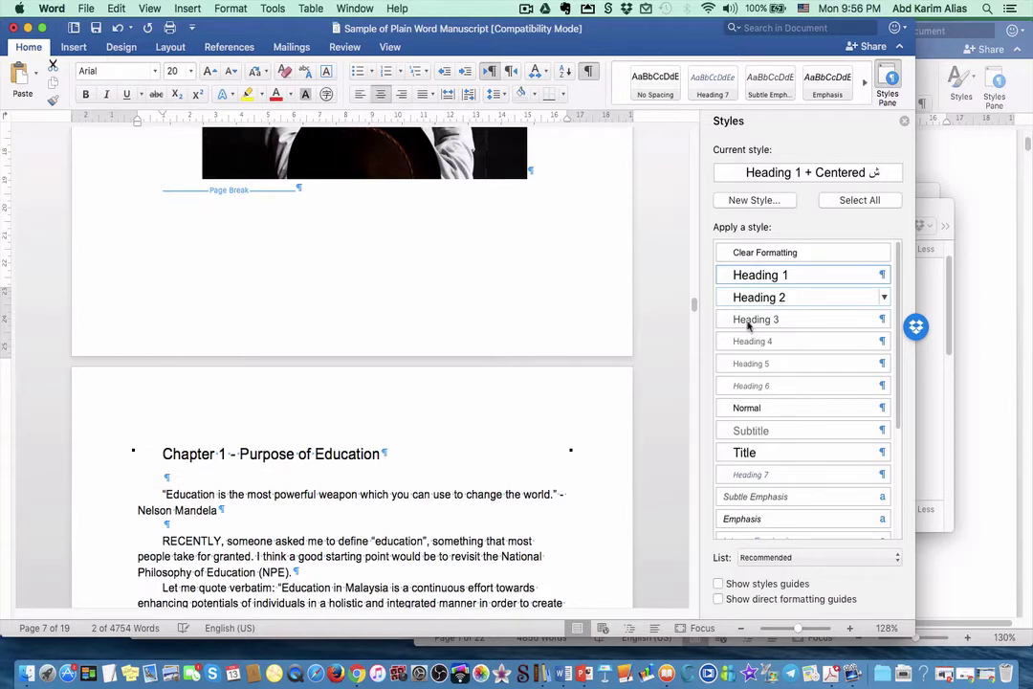
Step: Make 'Chapter 1 - Purpose of Education' a centered 20 pt Heading 2
{"action": "left_click", "coordinate": [298, 403]}
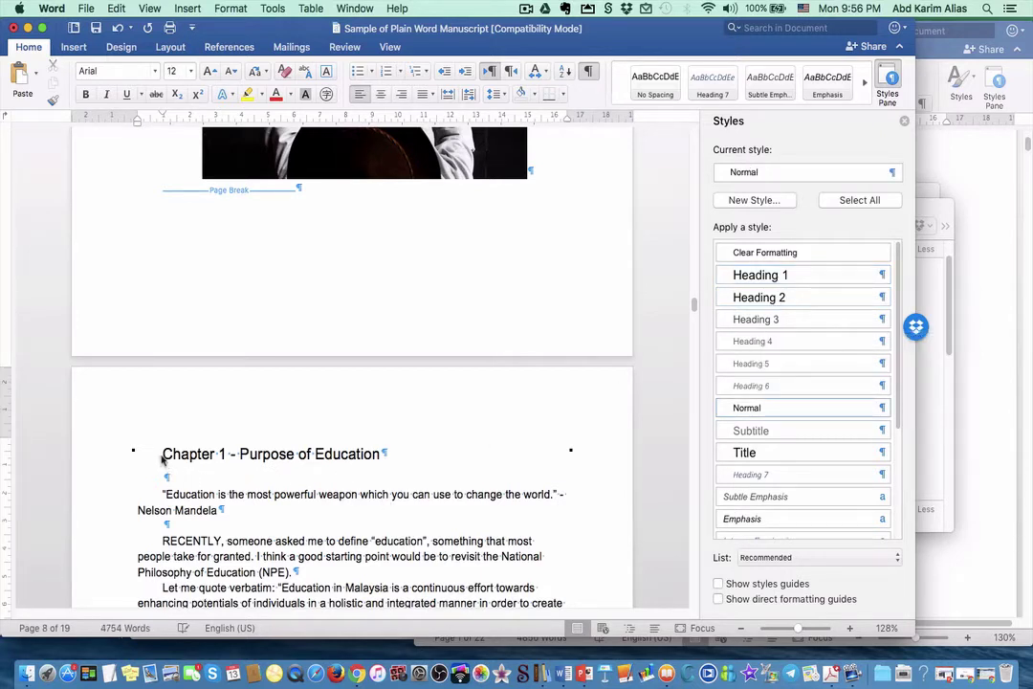
{"action": "left_click_drag", "start_coordinate": [163, 460], "coordinate": [387, 461]}
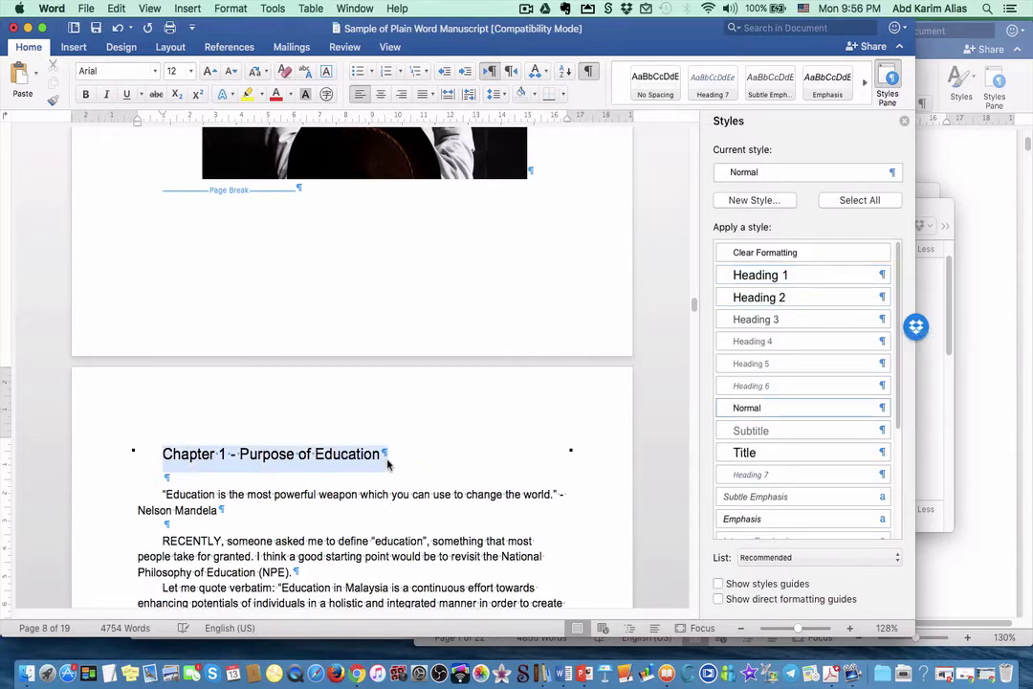
{"action": "key", "text": "super+alt+2"}
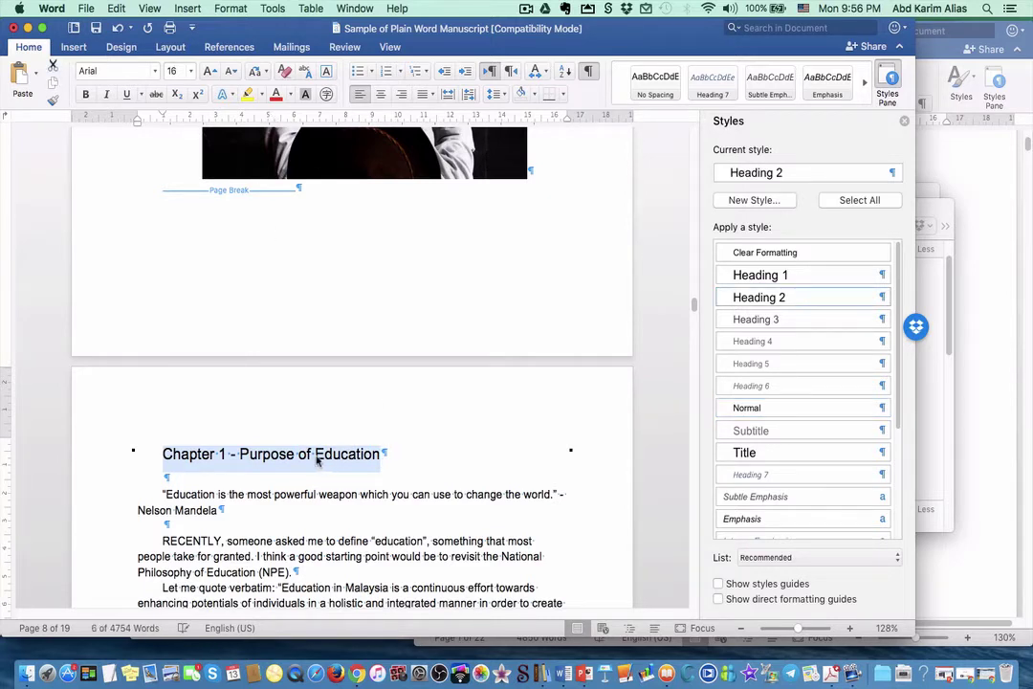
{"action": "left_click", "coordinate": [191, 71]}
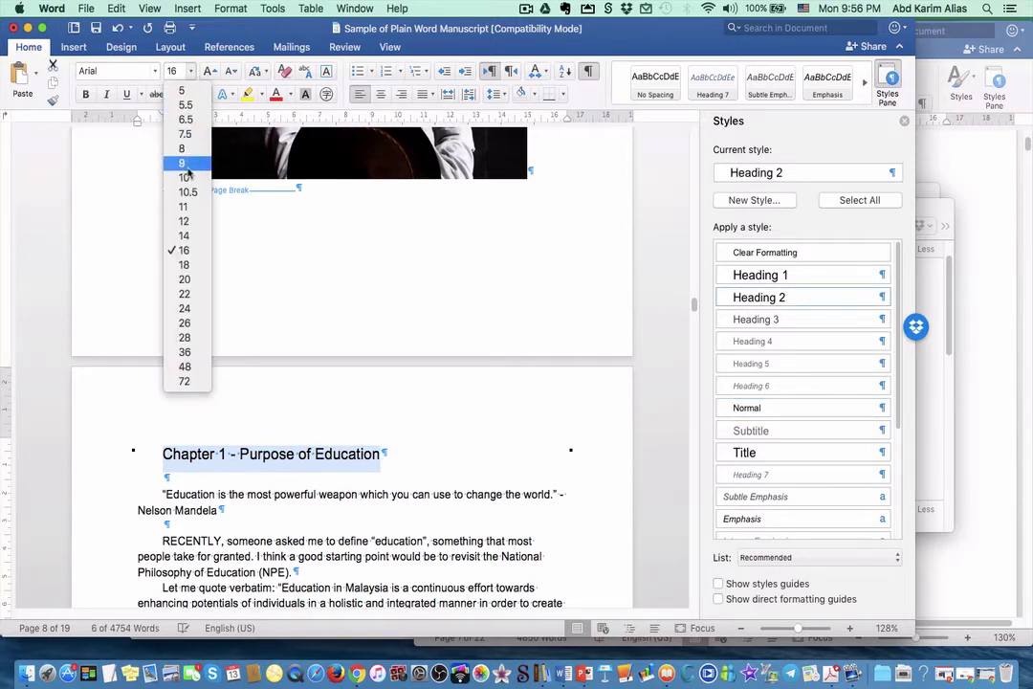
{"action": "left_click", "coordinate": [185, 280]}
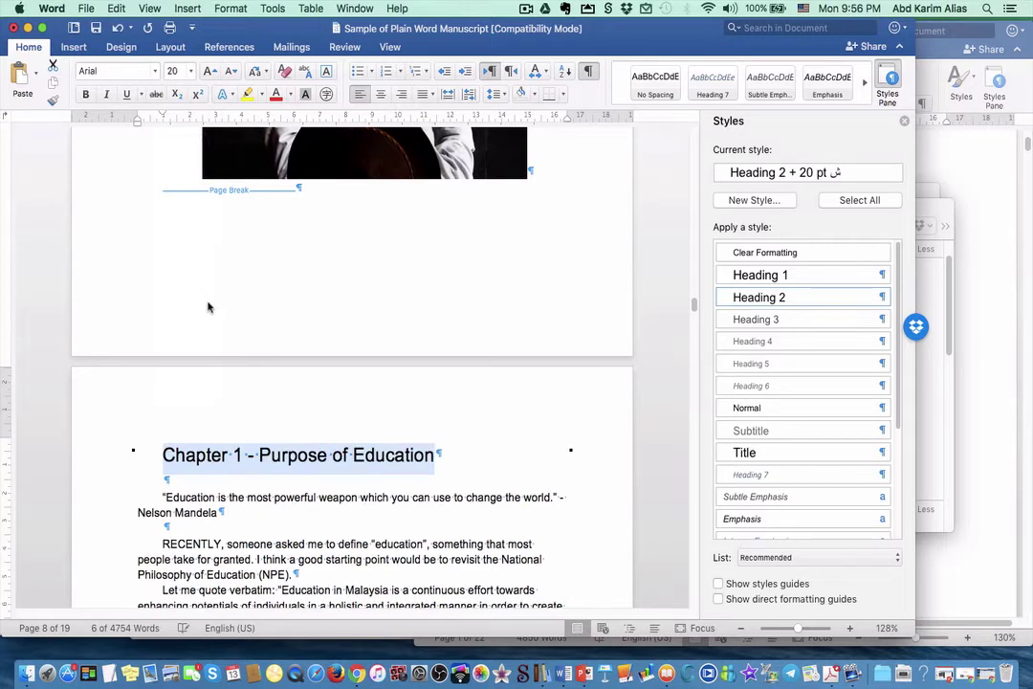
{"action": "left_click", "coordinate": [381, 94]}
{"action": "left_click", "coordinate": [270, 517]}
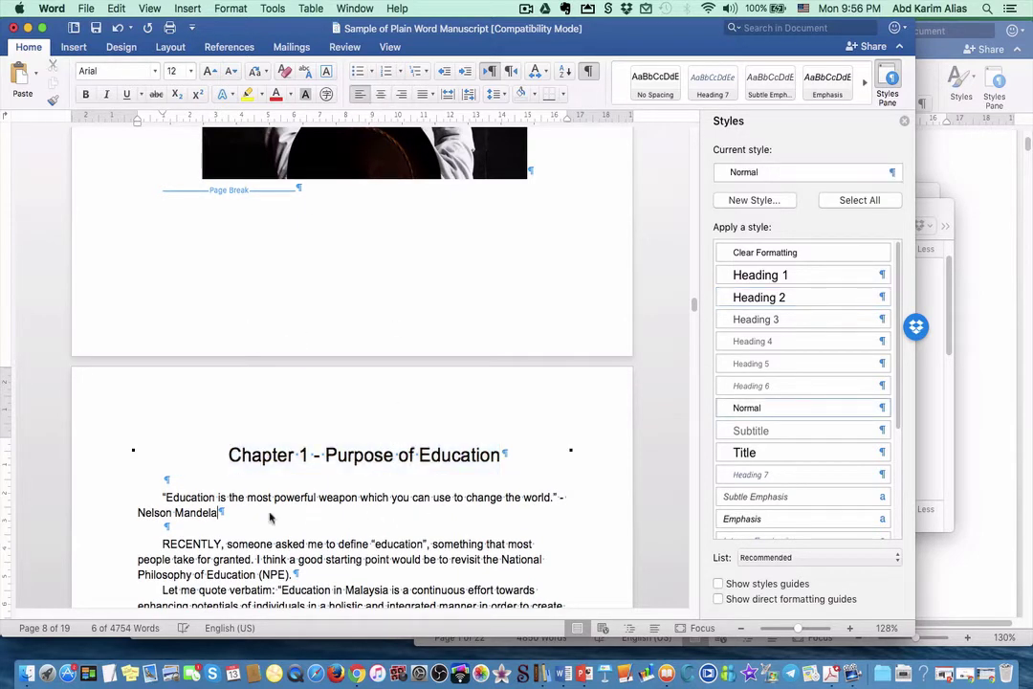
{"action": "scroll", "coordinate": [184, 445], "scroll_direction": "down", "scroll_amount": 3}
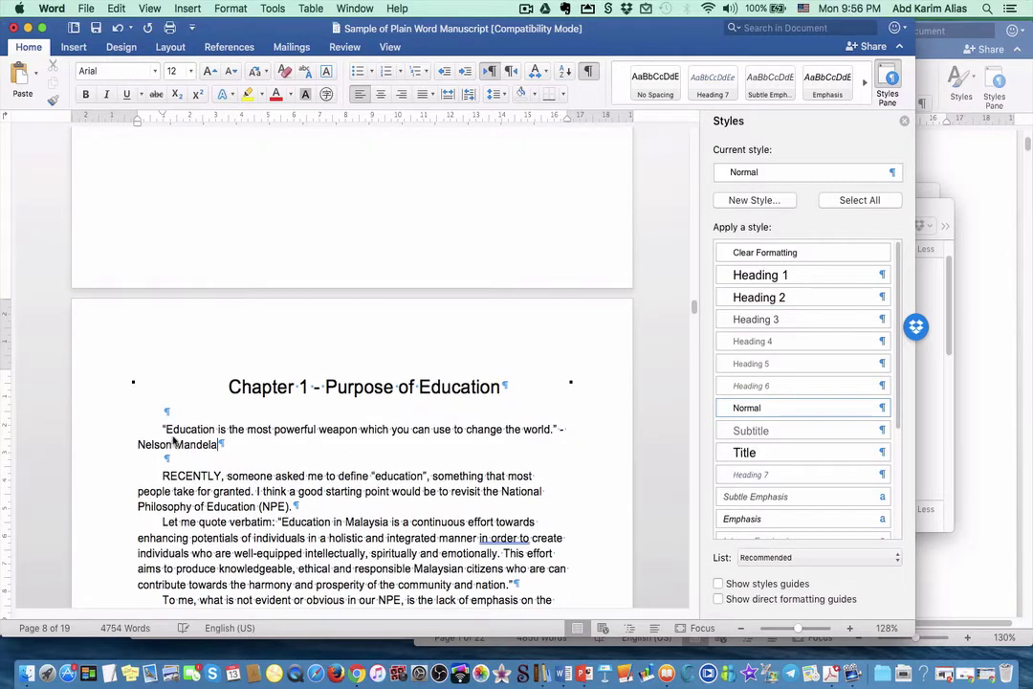
Step: Color the Nelson Mandela quote red and center it along with its attribution
{"action": "left_click_drag", "start_coordinate": [169, 435], "coordinate": [557, 431]}
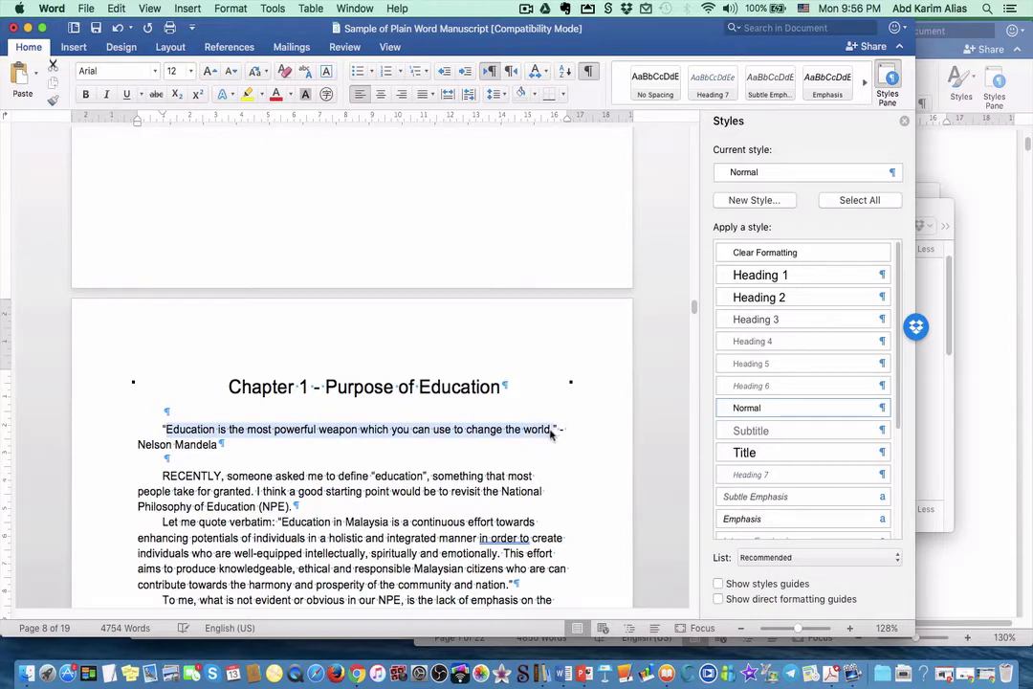
{"action": "left_click", "coordinate": [274, 94]}
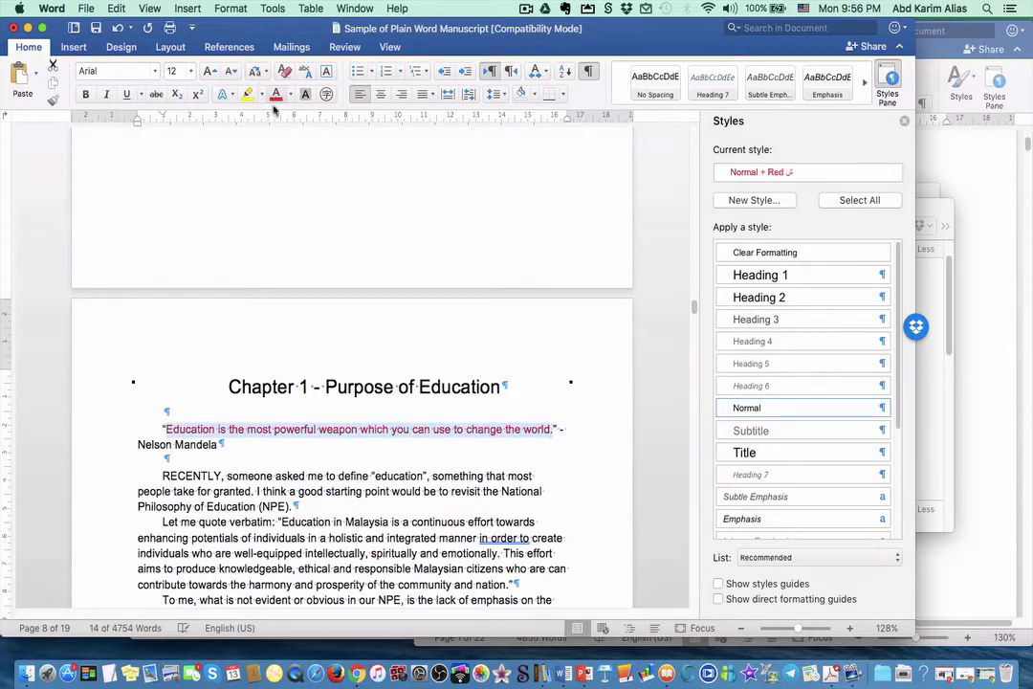
{"action": "left_click", "coordinate": [201, 444]}
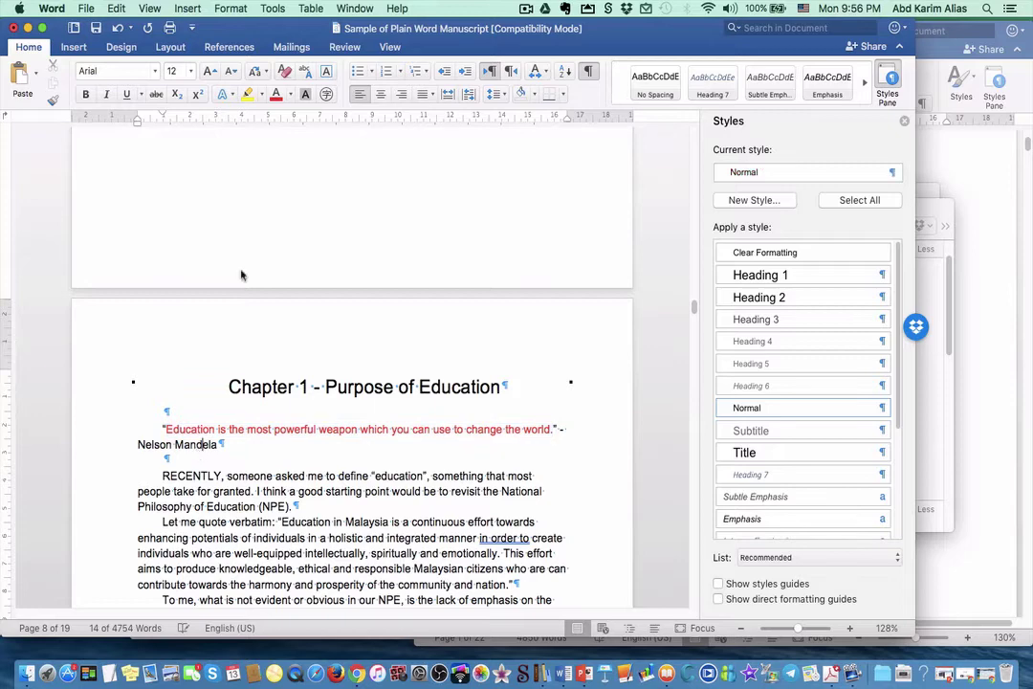
{"action": "left_click", "coordinate": [380, 94]}
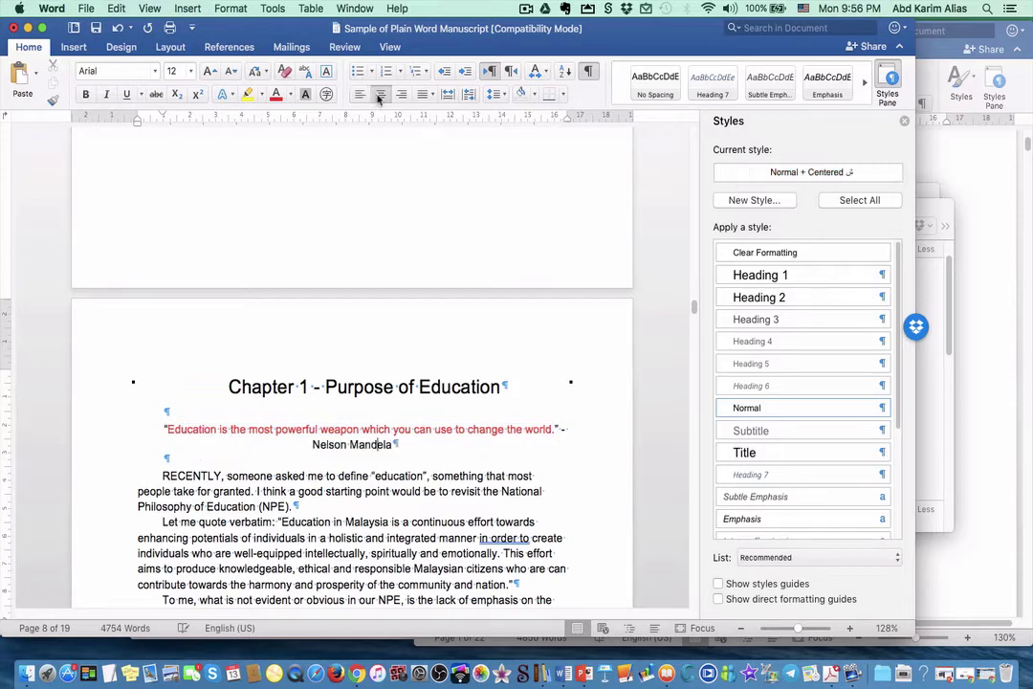
{"action": "left_click", "coordinate": [398, 537]}
{"action": "scroll", "coordinate": [403, 546], "scroll_direction": "down", "scroll_amount": 1}
{"action": "scroll", "coordinate": [404, 545], "scroll_direction": "down", "scroll_amount": 4}
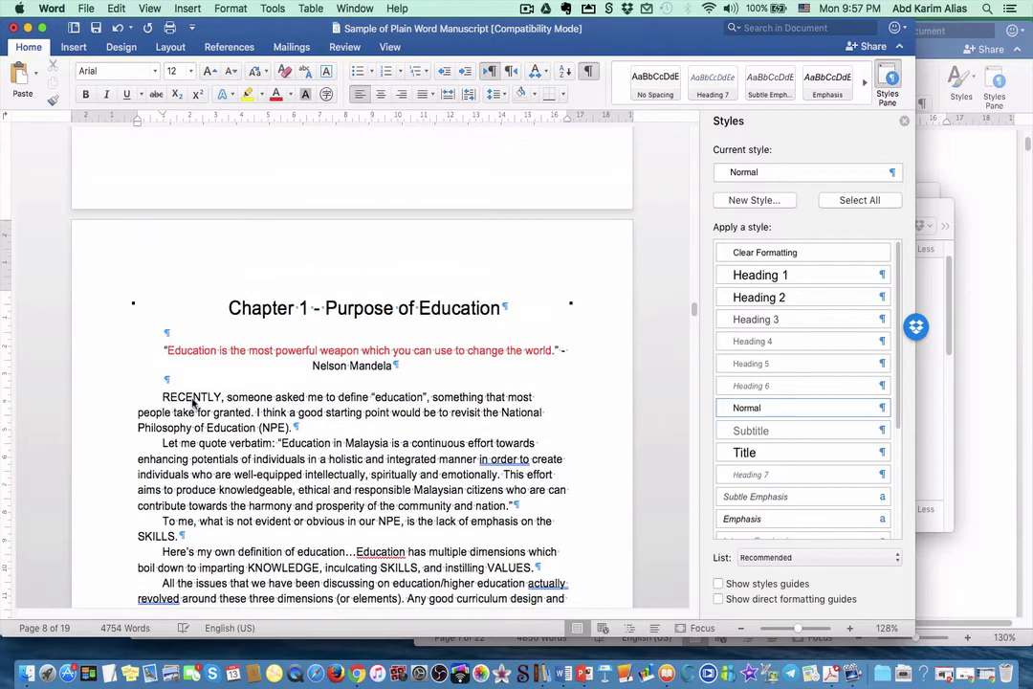
{"action": "scroll", "coordinate": [193, 404], "scroll_direction": "down", "scroll_amount": 3}
{"action": "scroll", "coordinate": [316, 392], "scroll_direction": "down", "scroll_amount": 3}
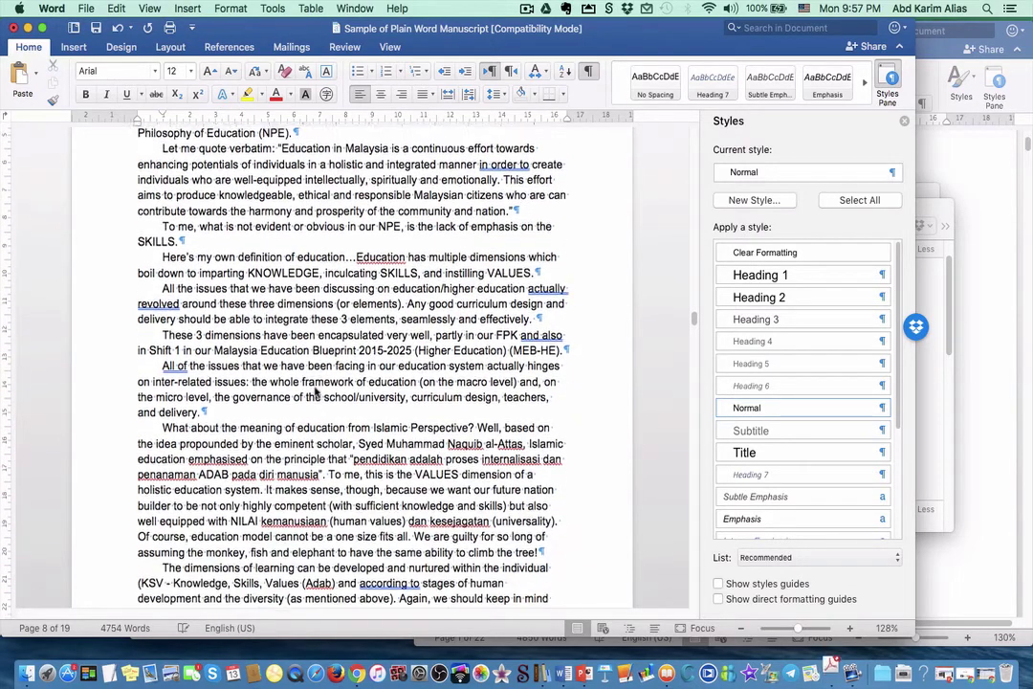
{"action": "scroll", "coordinate": [325, 392], "scroll_direction": "up", "scroll_amount": 3}
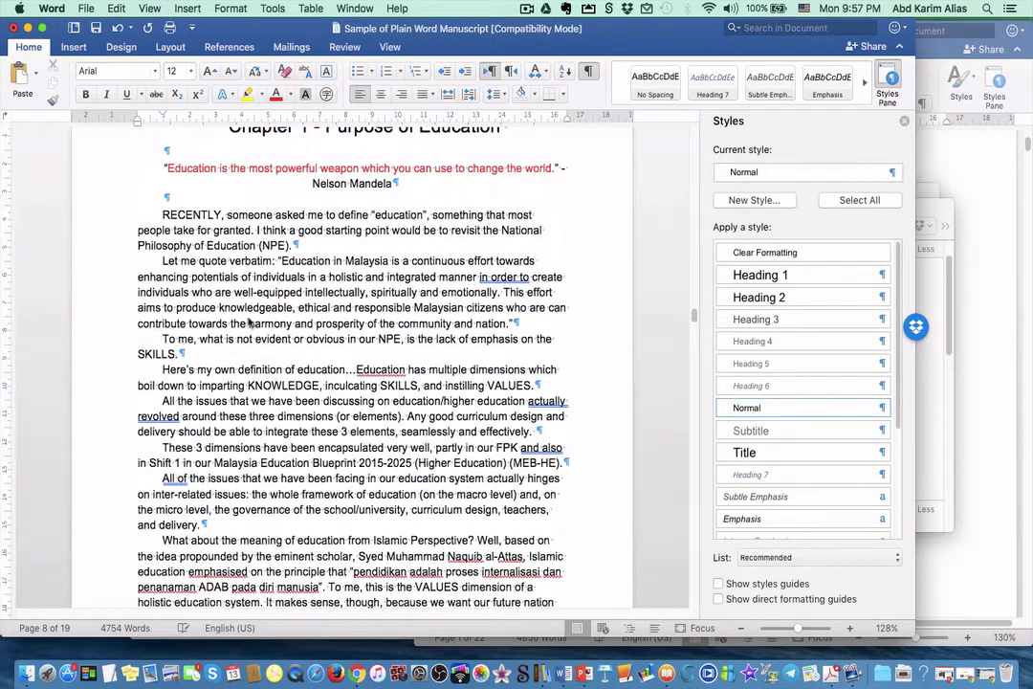
{"action": "left_click_drag", "start_coordinate": [189, 230], "coordinate": [162, 218]}
Step: Apply the Normal style to the Chapter 1 body paragraph beginning with RECENTLY
{"action": "triple_click", "coordinate": [163, 218]}
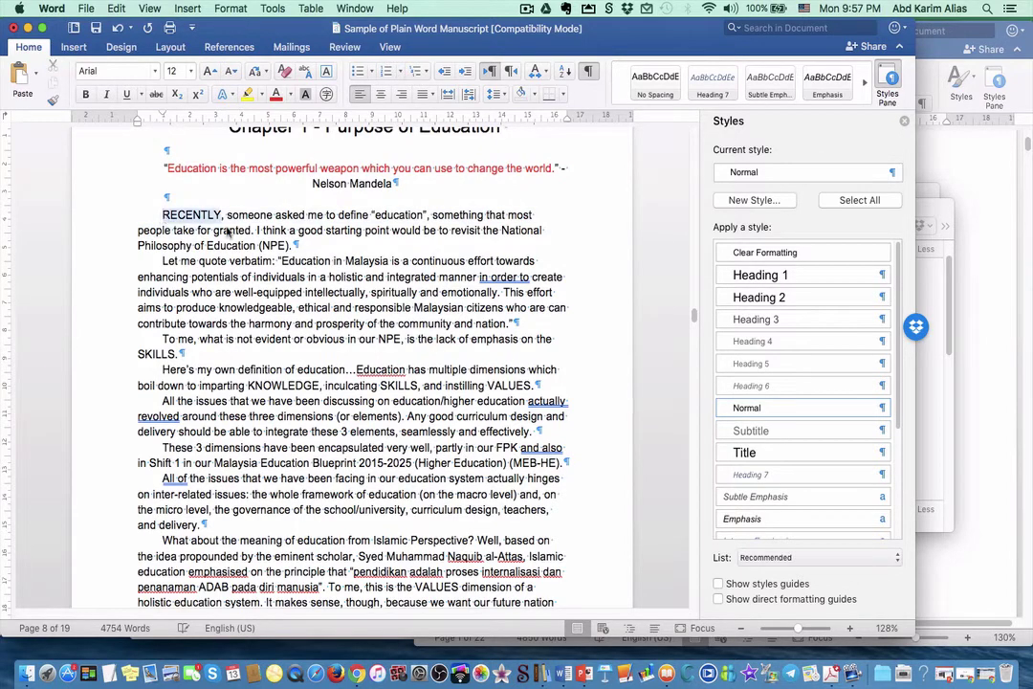
{"action": "left_click", "coordinate": [751, 408]}
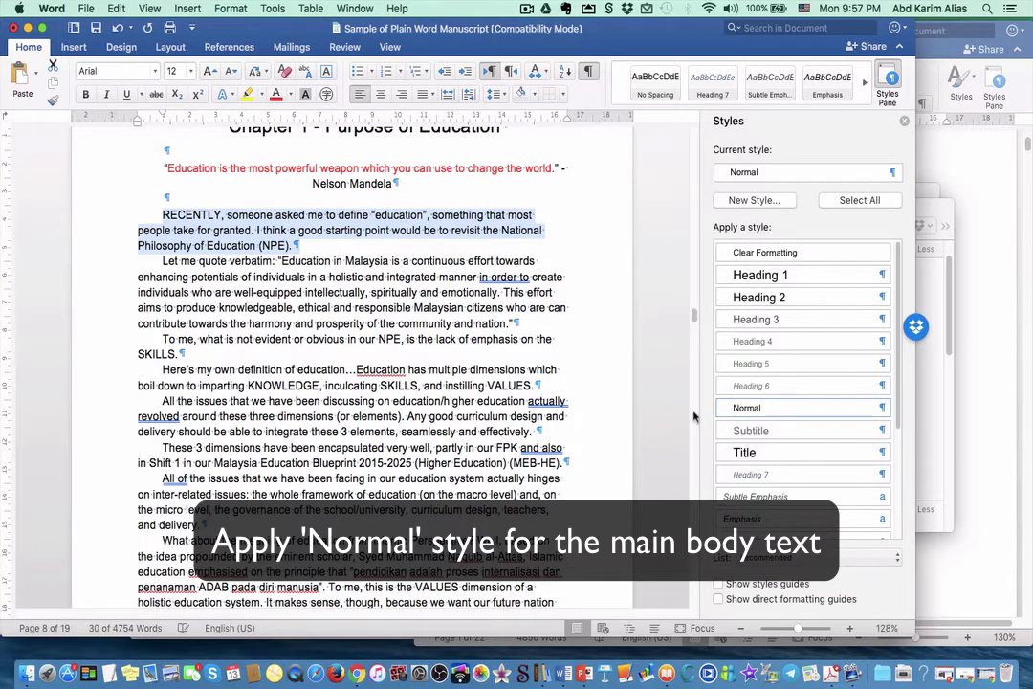
{"action": "scroll", "coordinate": [469, 428], "scroll_direction": "up", "scroll_amount": 2}
{"action": "scroll", "coordinate": [469, 428], "scroll_direction": "down", "scroll_amount": 10}
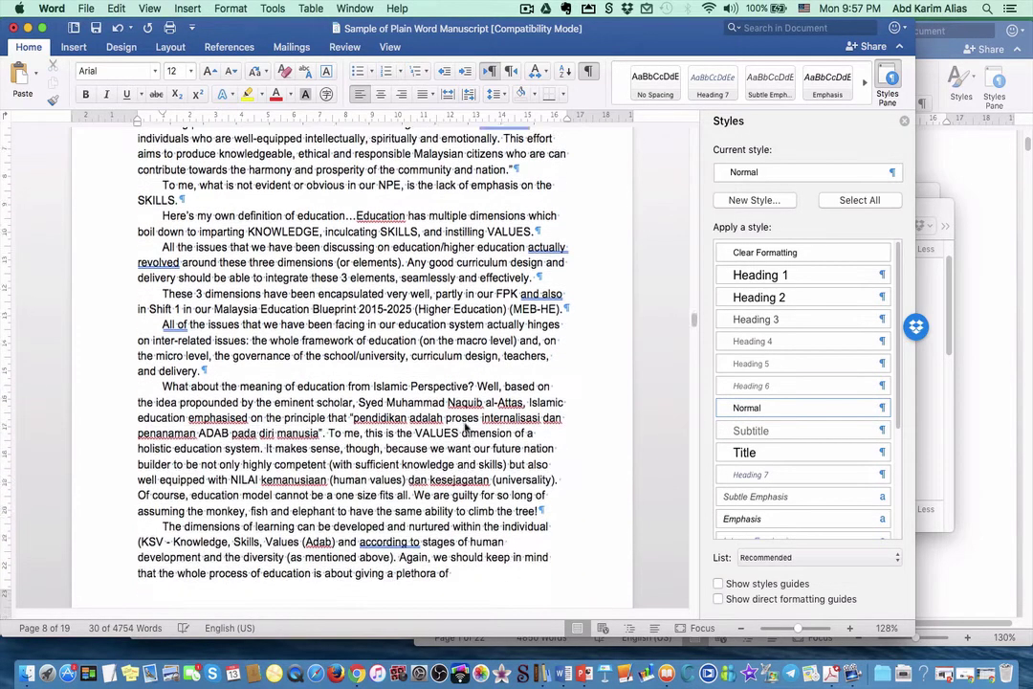
{"action": "scroll", "coordinate": [464, 427], "scroll_direction": "down", "scroll_amount": 15}
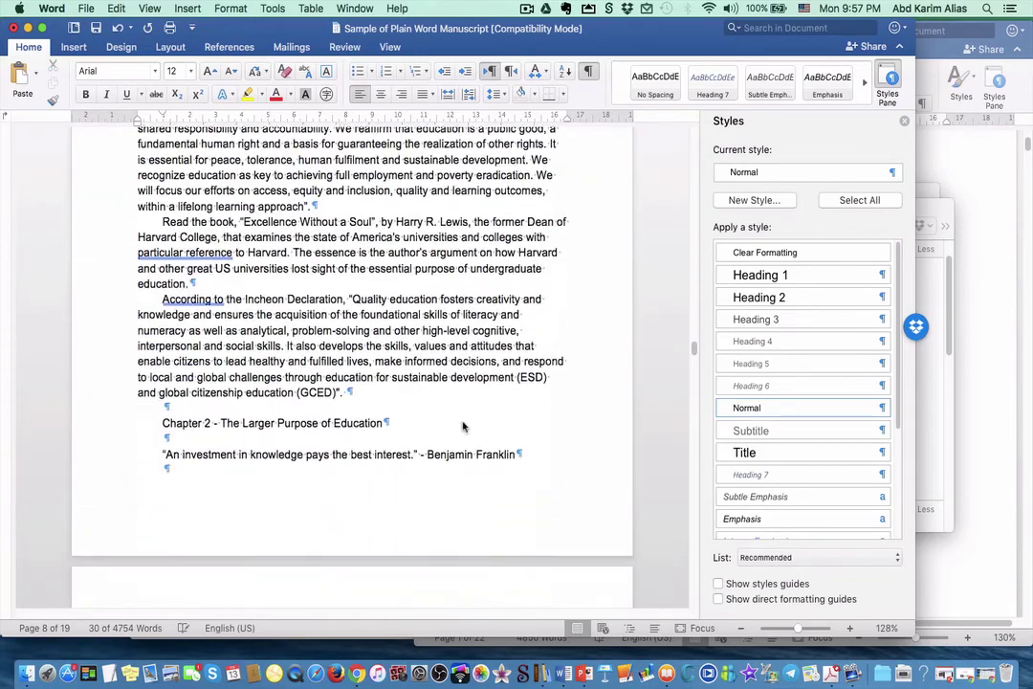
{"action": "left_click", "coordinate": [164, 428]}
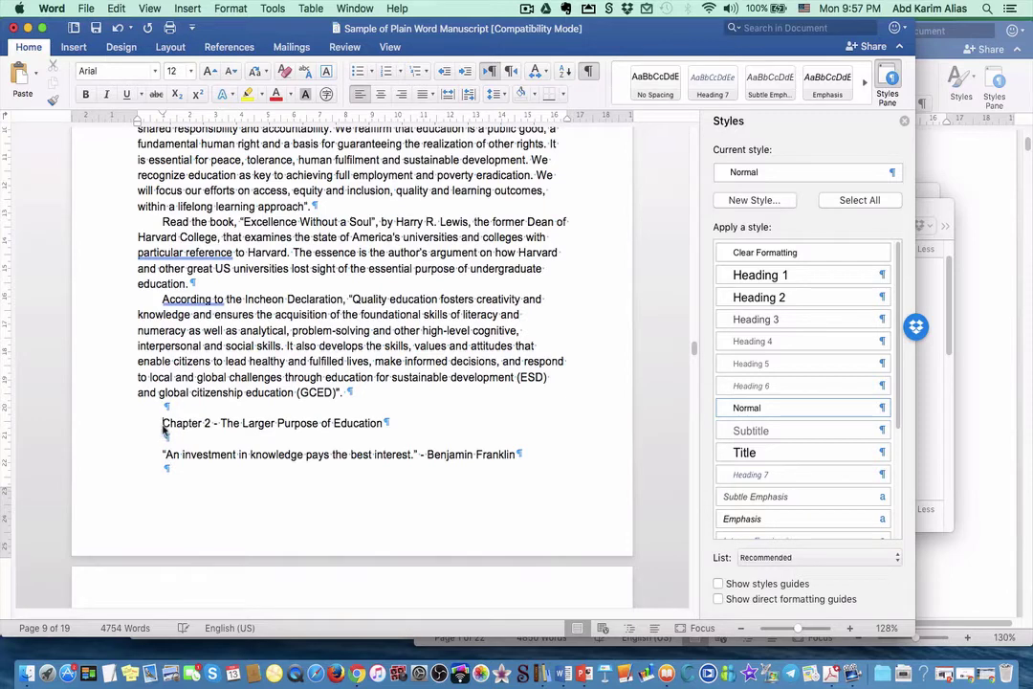
Step: Insert a page break so Chapter 2 starts on a new page
{"action": "left_click", "coordinate": [69, 47]}
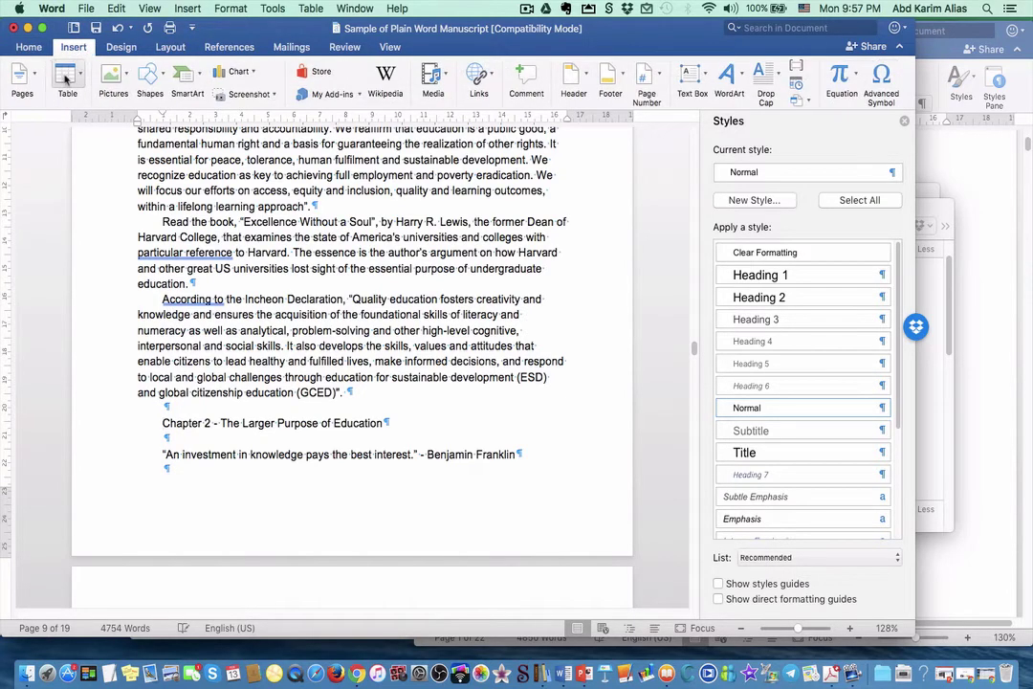
{"action": "left_click", "coordinate": [24, 86]}
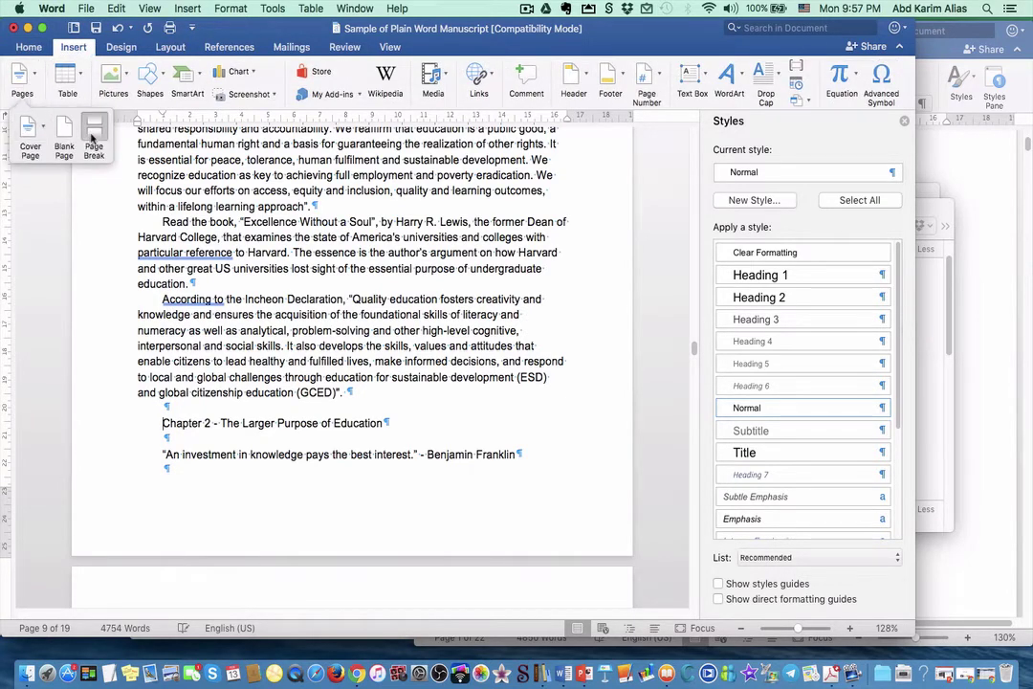
{"action": "left_click", "coordinate": [93, 134]}
{"action": "scroll", "coordinate": [356, 449], "scroll_direction": "down", "scroll_amount": 2}
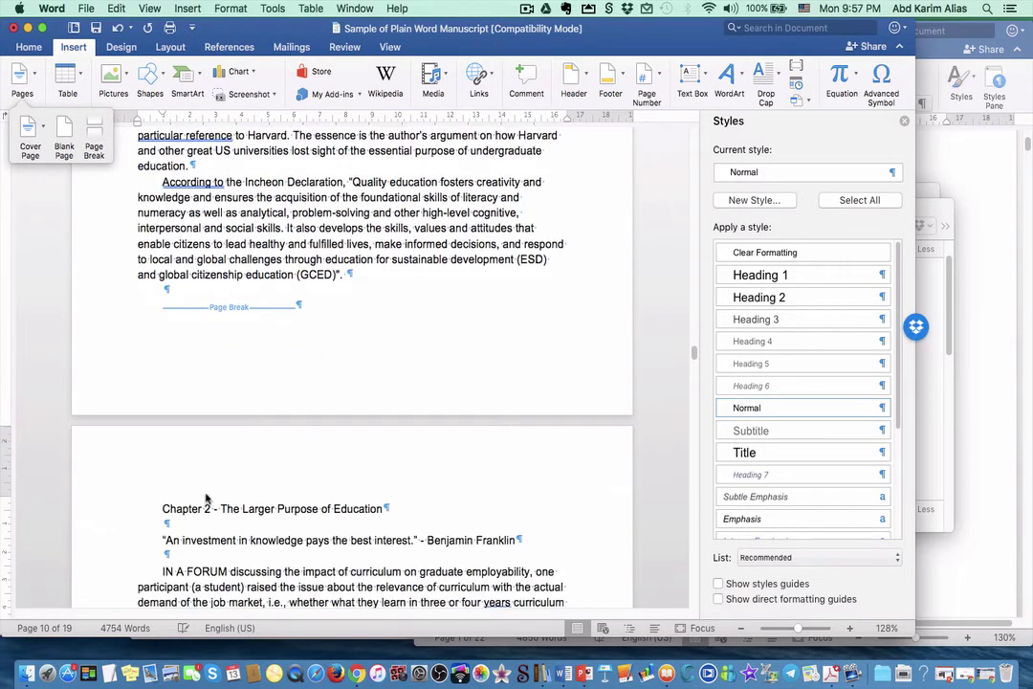
Step: Make 'Chapter 2 - The Larger Purpose of Education' a centered Heading 2
{"action": "left_click_drag", "start_coordinate": [162, 512], "coordinate": [392, 509]}
{"action": "left_click", "coordinate": [759, 296]}
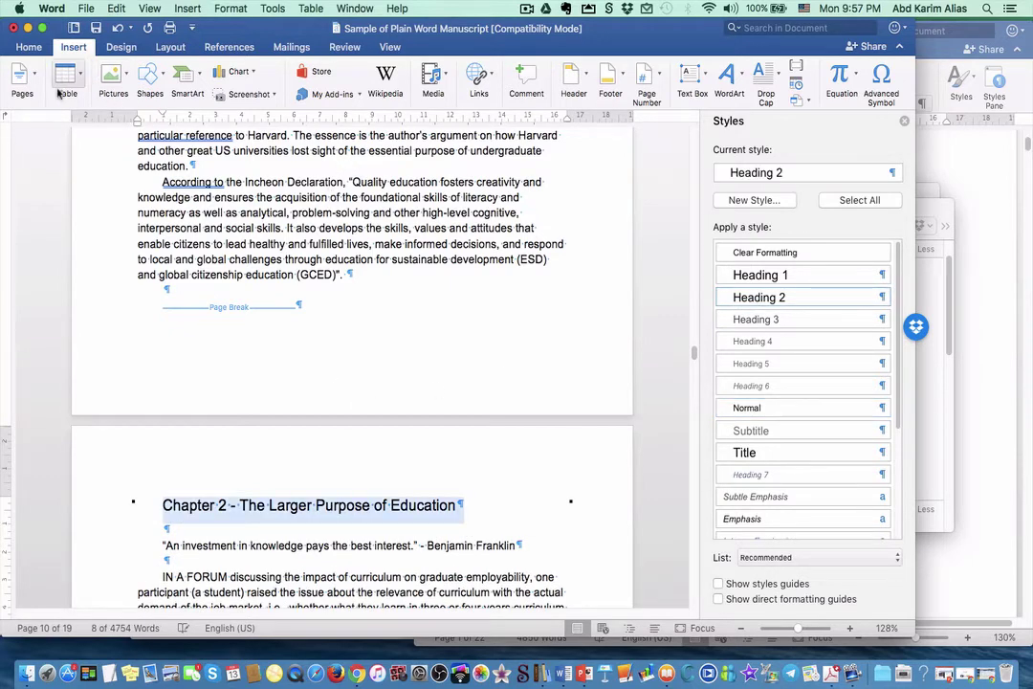
{"action": "left_click", "coordinate": [29, 46]}
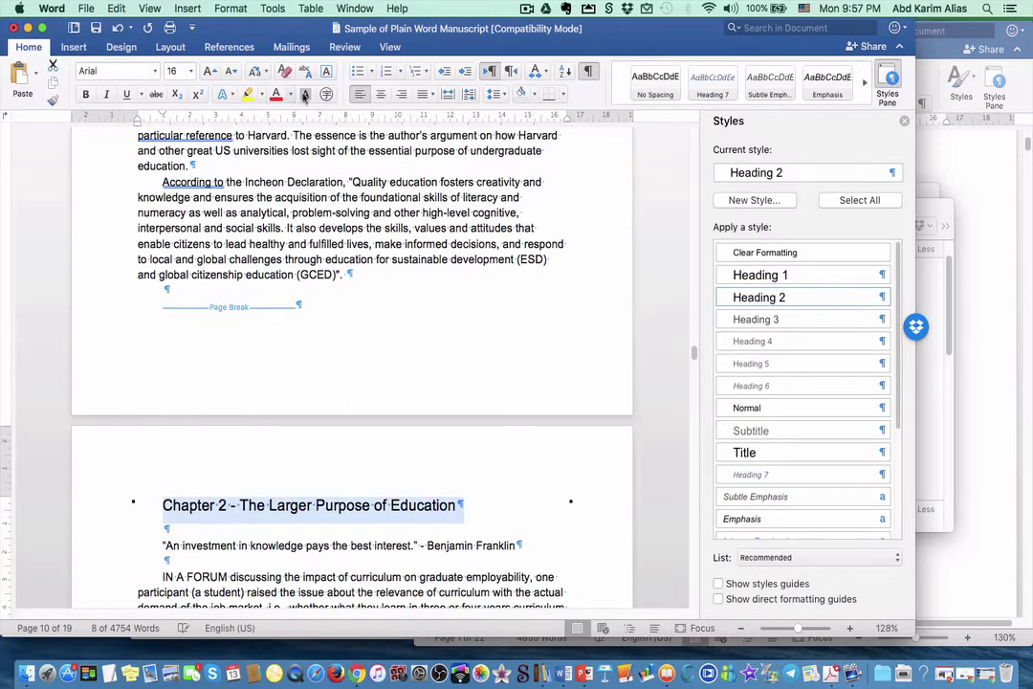
{"action": "left_click", "coordinate": [382, 96]}
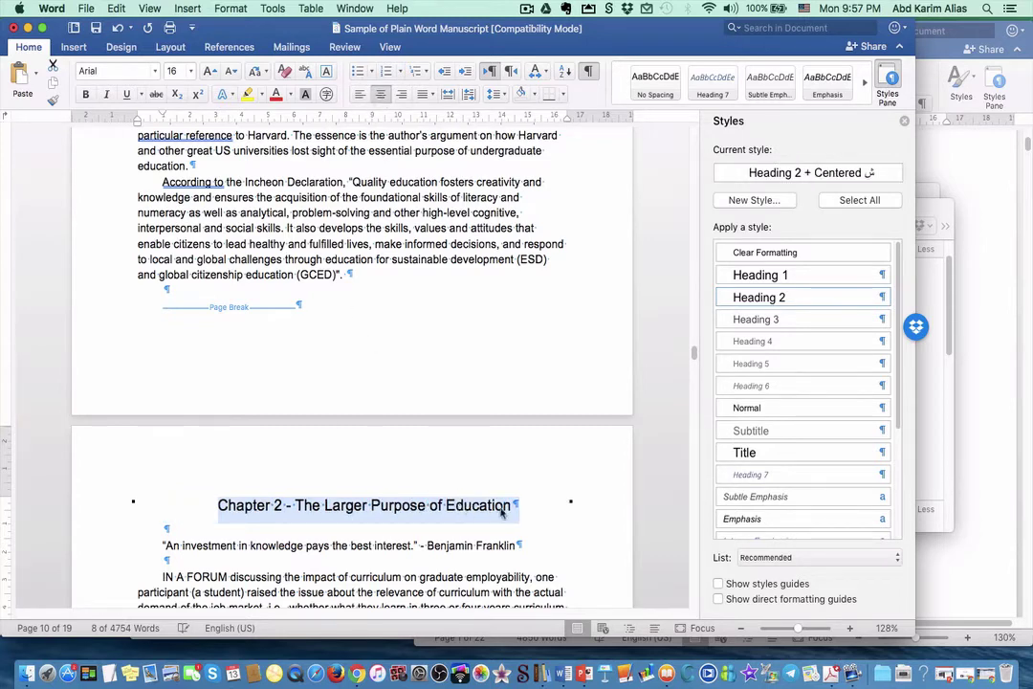
{"action": "left_click", "coordinate": [189, 545]}
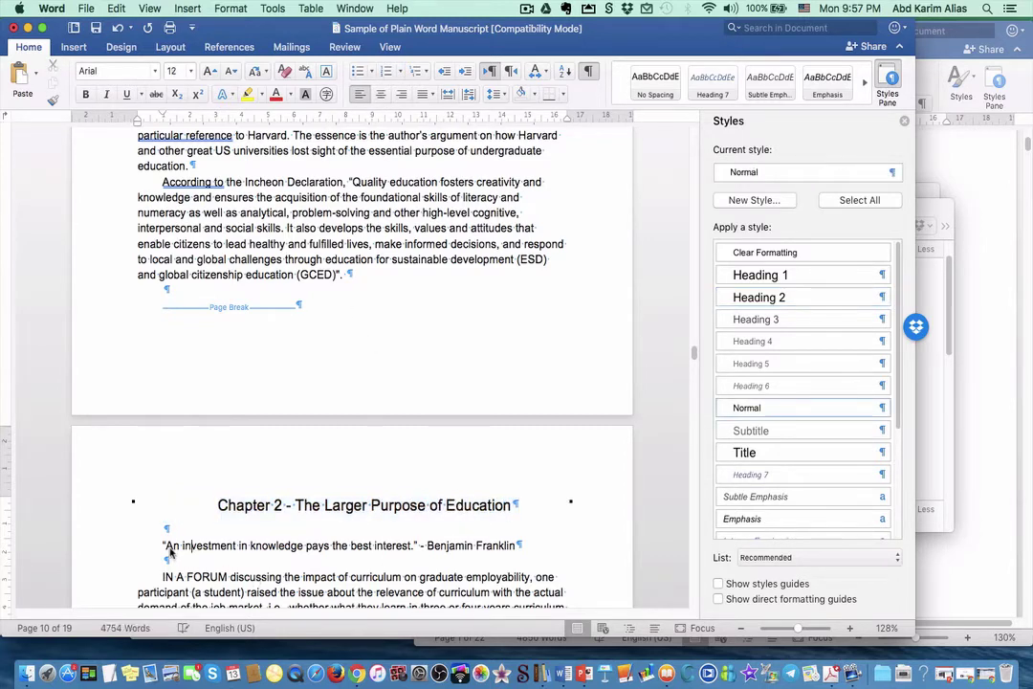
Step: Color the Benjamin Franklin quote red and center it
{"action": "left_click_drag", "start_coordinate": [164, 550], "coordinate": [322, 547]}
{"action": "left_click", "coordinate": [164, 546]}
{"action": "left_click_drag", "start_coordinate": [164, 546], "coordinate": [412, 545]}
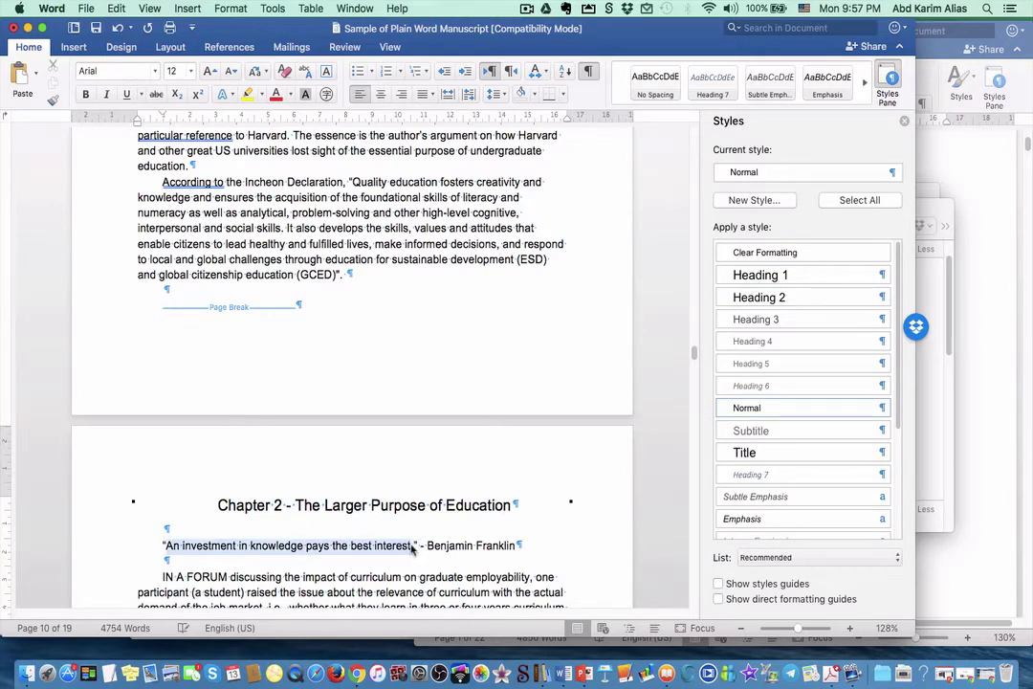
{"action": "left_click", "coordinate": [276, 94]}
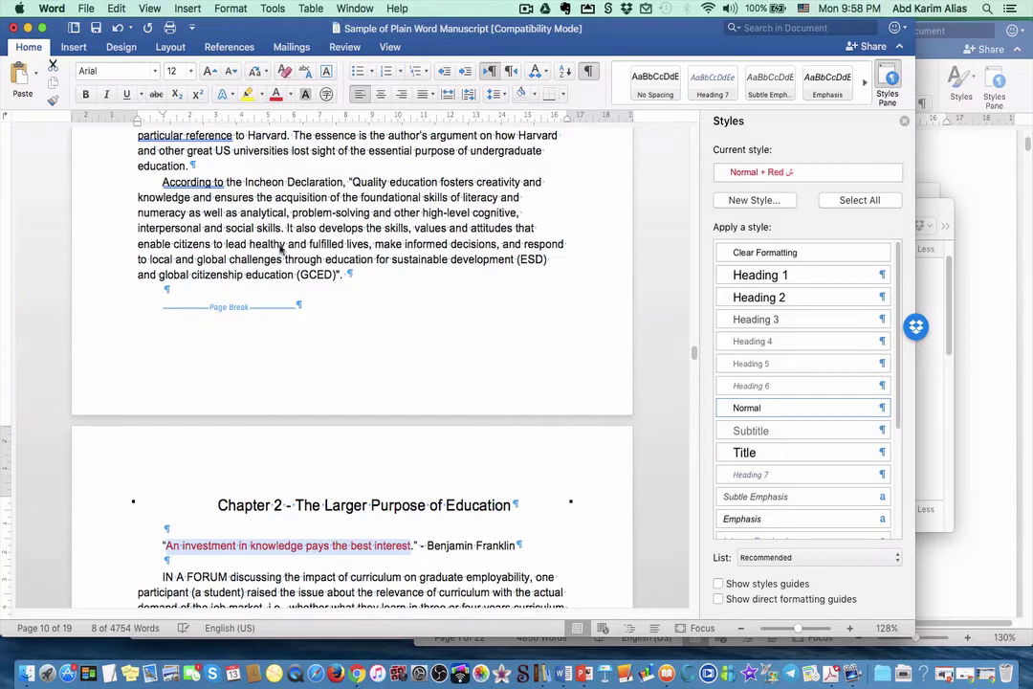
{"action": "left_click", "coordinate": [380, 94]}
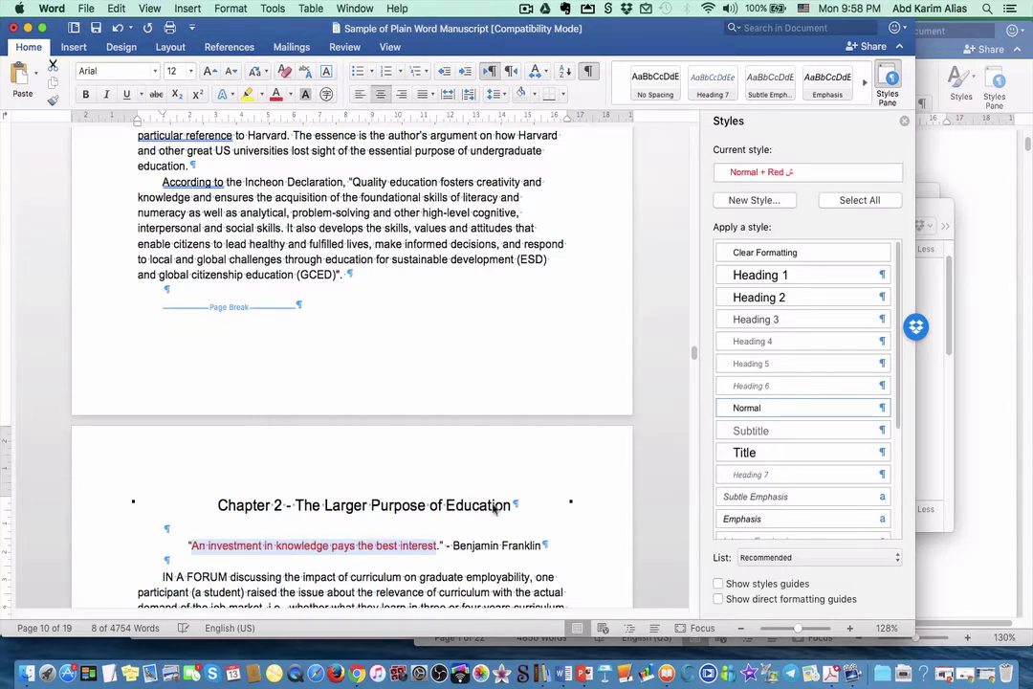
Step: Move the Benjamin Franklin attribution onto its own line below the quote
{"action": "left_click", "coordinate": [447, 549]}
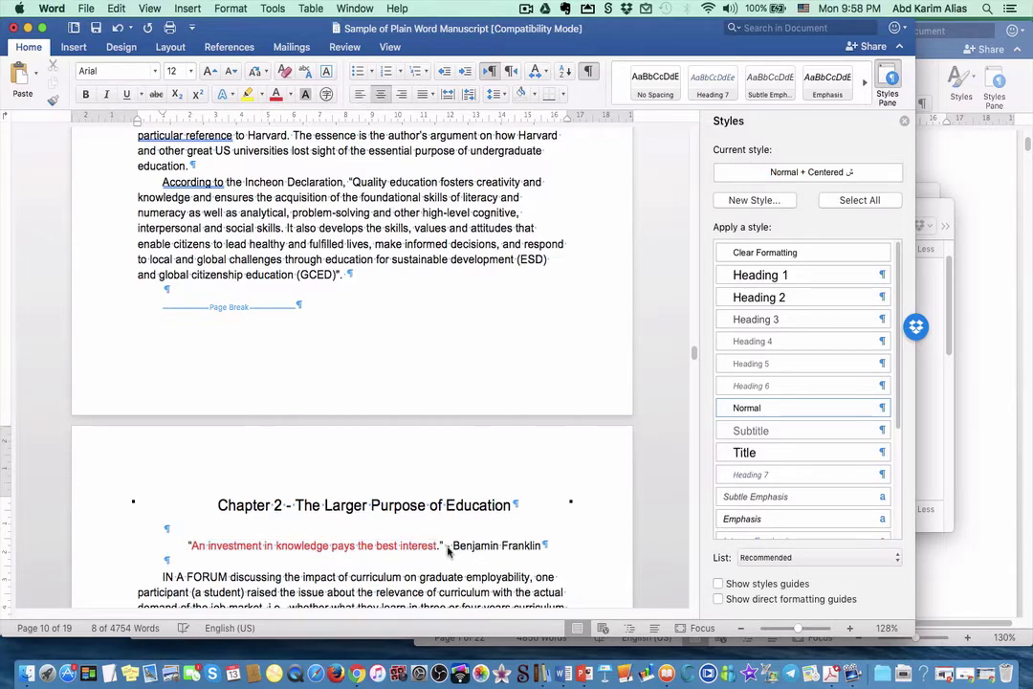
{"action": "key", "text": "Return"}
{"action": "scroll", "coordinate": [478, 549], "scroll_direction": "down", "scroll_amount": 5}
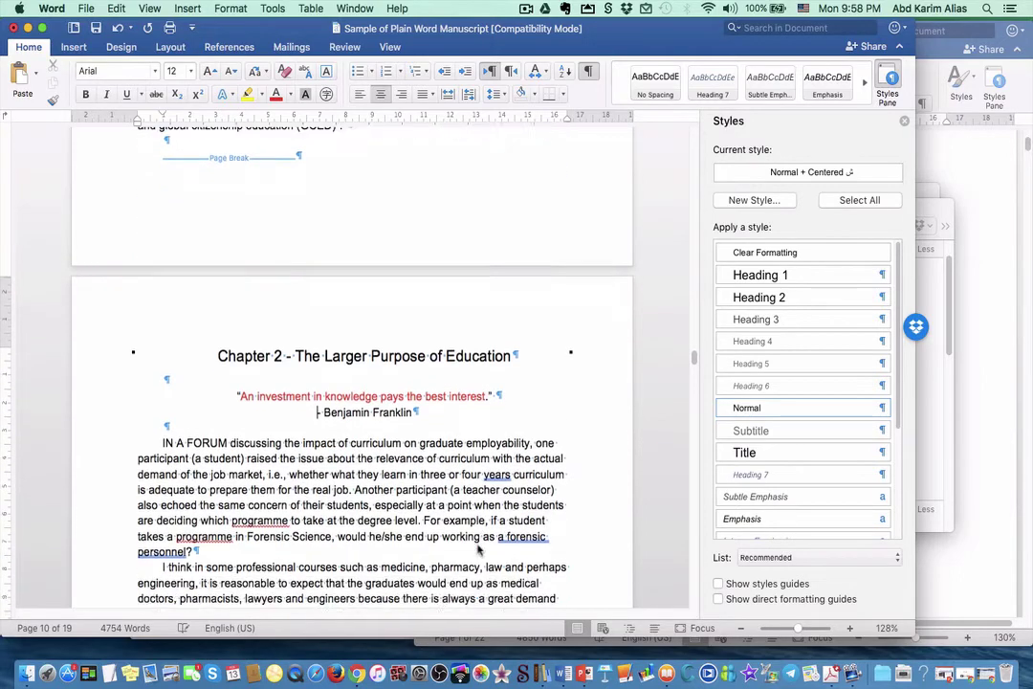
{"action": "scroll", "coordinate": [479, 549], "scroll_direction": "down", "scroll_amount": 5}
{"action": "scroll", "coordinate": [475, 549], "scroll_direction": "down", "scroll_amount": 13}
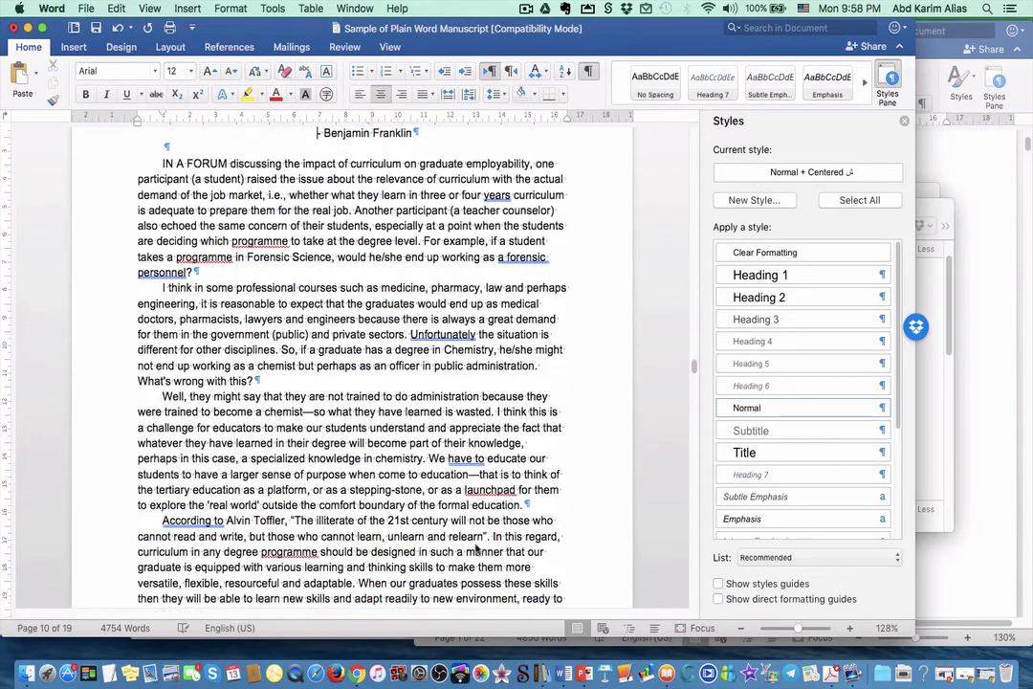
{"action": "scroll", "coordinate": [476, 549], "scroll_direction": "down", "scroll_amount": 4}
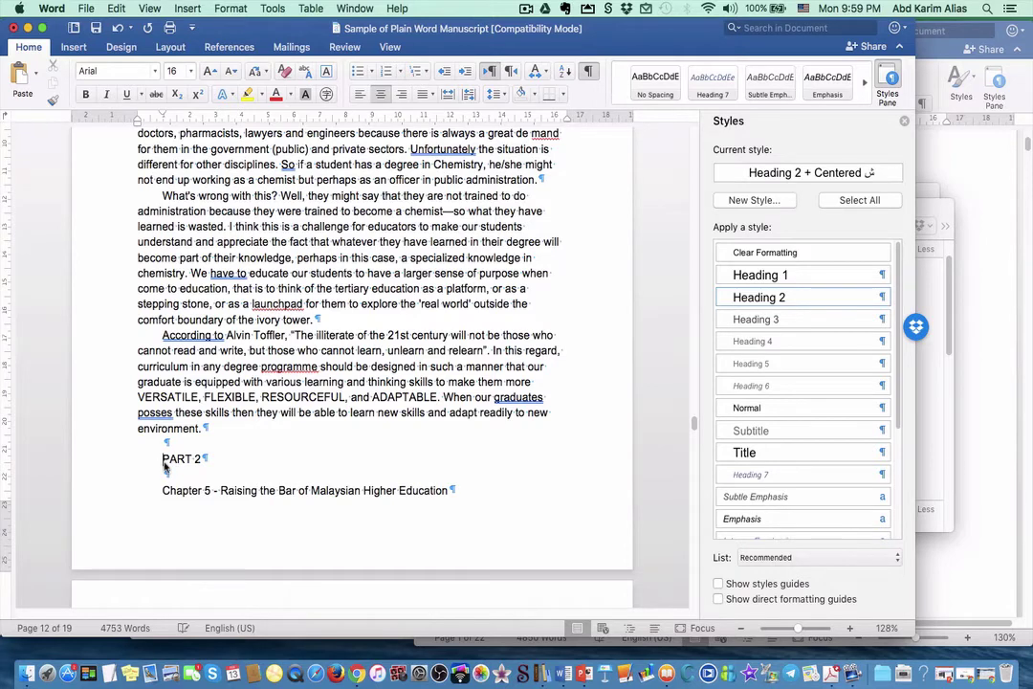
Step: Insert page breaks before and after PART 2 so it sits on its own page
{"action": "left_click", "coordinate": [164, 469]}
{"action": "left_click", "coordinate": [82, 48]}
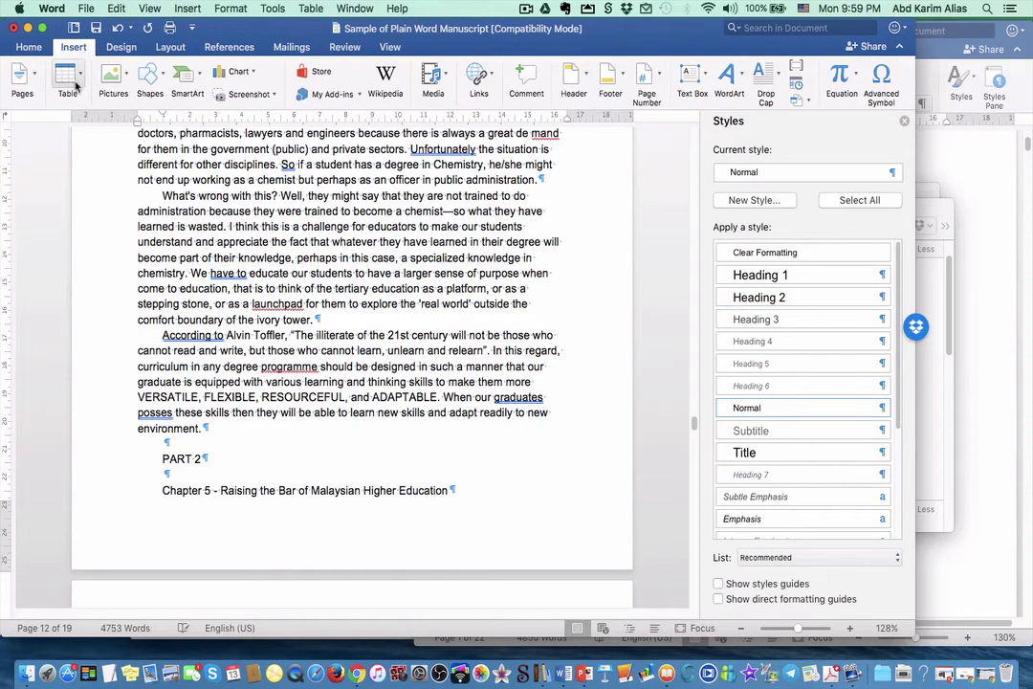
{"action": "left_click", "coordinate": [21, 79]}
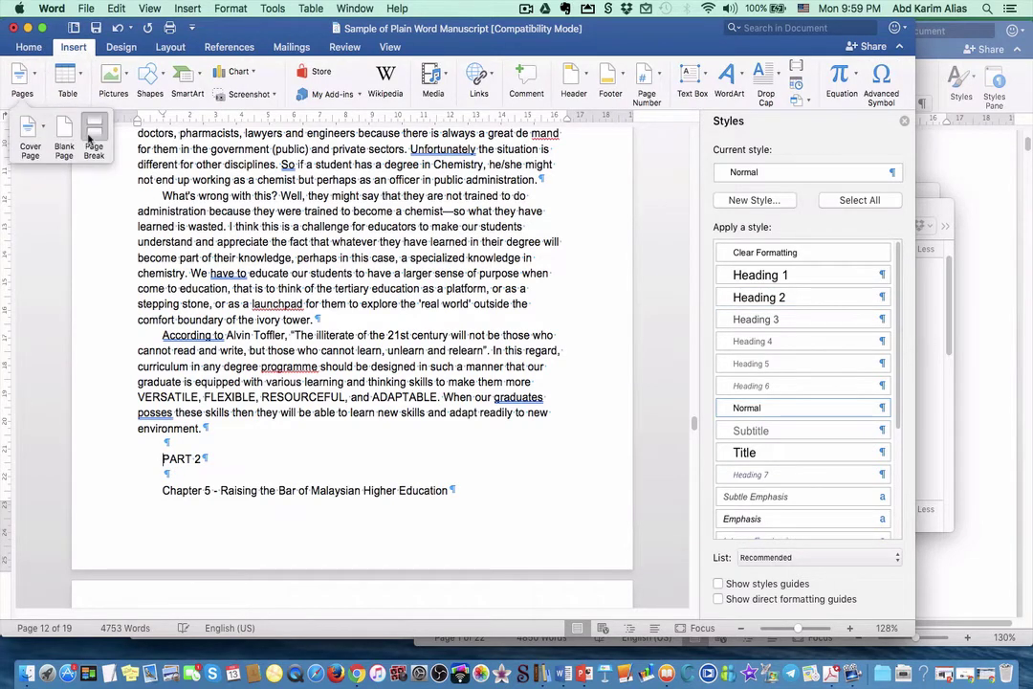
{"action": "left_click", "coordinate": [94, 134]}
{"action": "scroll", "coordinate": [255, 524], "scroll_direction": "down", "scroll_amount": 3}
{"action": "scroll", "coordinate": [255, 525], "scroll_direction": "down", "scroll_amount": 2}
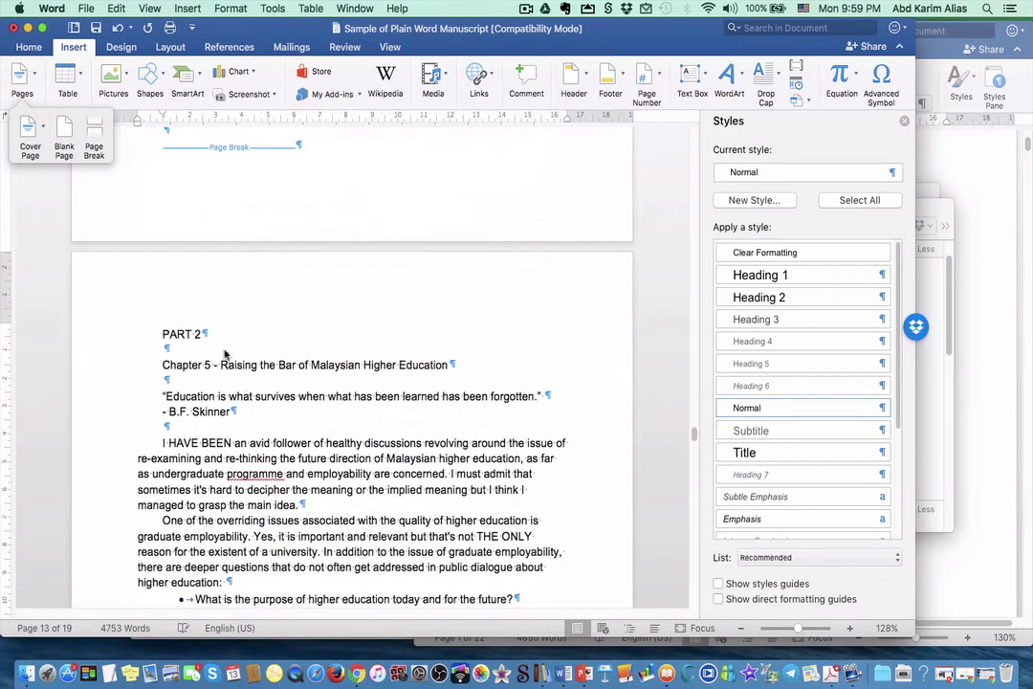
{"action": "left_click", "coordinate": [205, 334]}
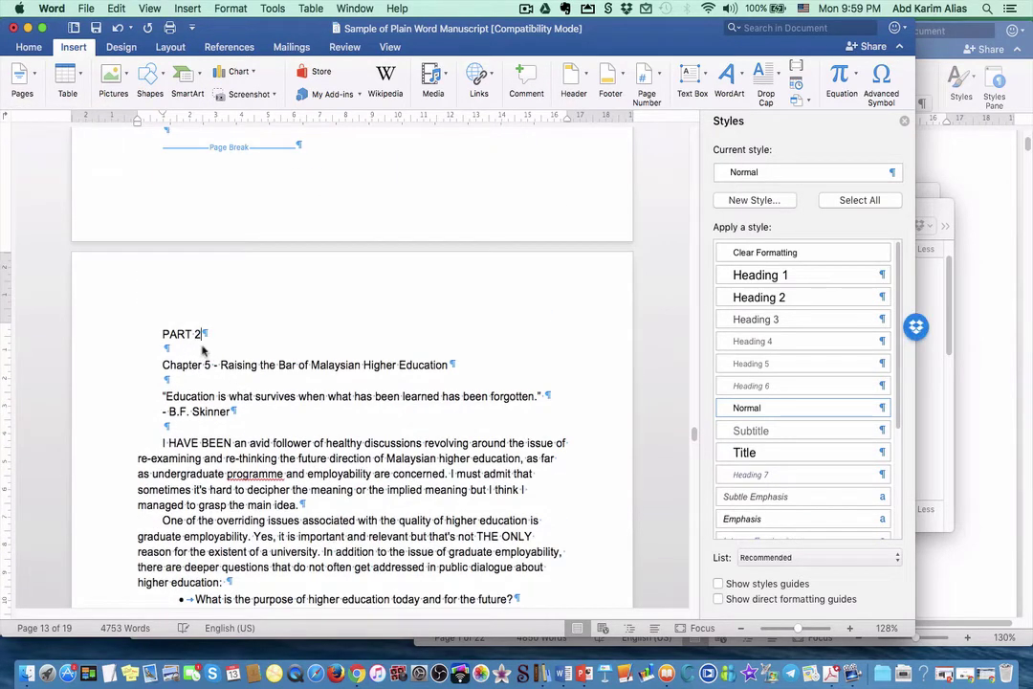
{"action": "left_click", "coordinate": [21, 79]}
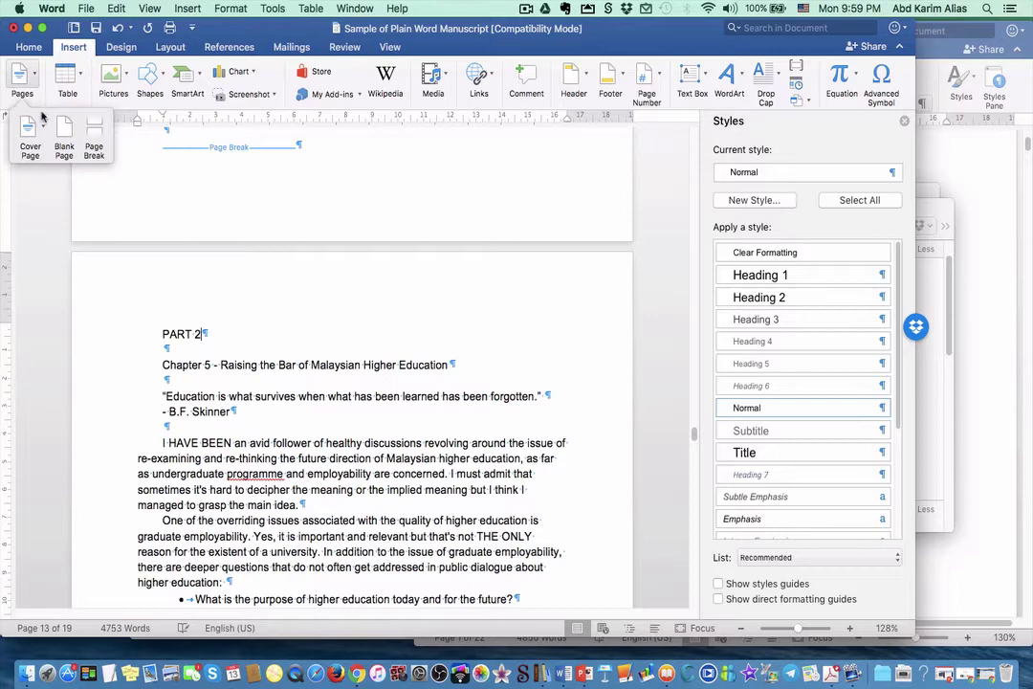
{"action": "left_click", "coordinate": [91, 144]}
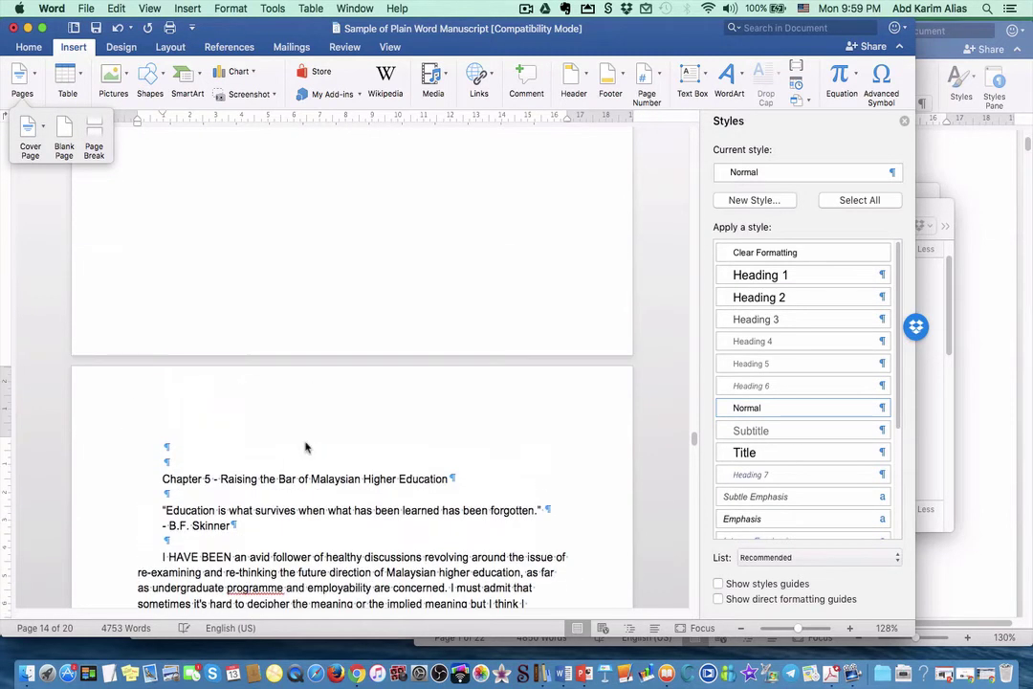
{"action": "scroll", "coordinate": [307, 447], "scroll_direction": "up", "scroll_amount": 5}
Step: Make PART 2 a centered Heading 1 with an empty paragraph below it
{"action": "triple_click", "coordinate": [161, 307]}
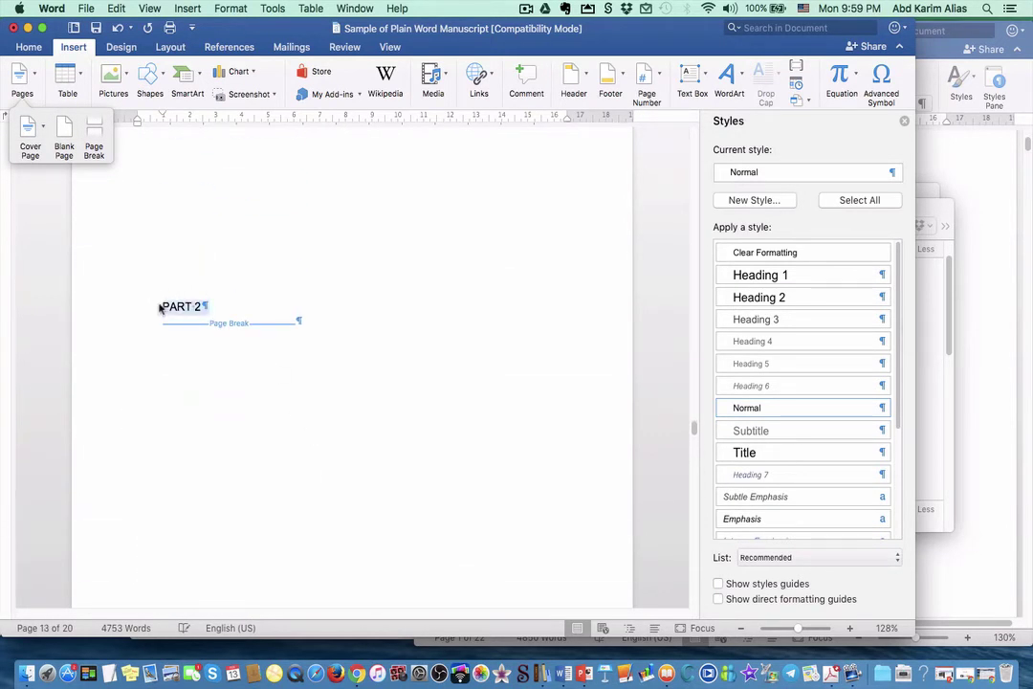
{"action": "left_click", "coordinate": [791, 279]}
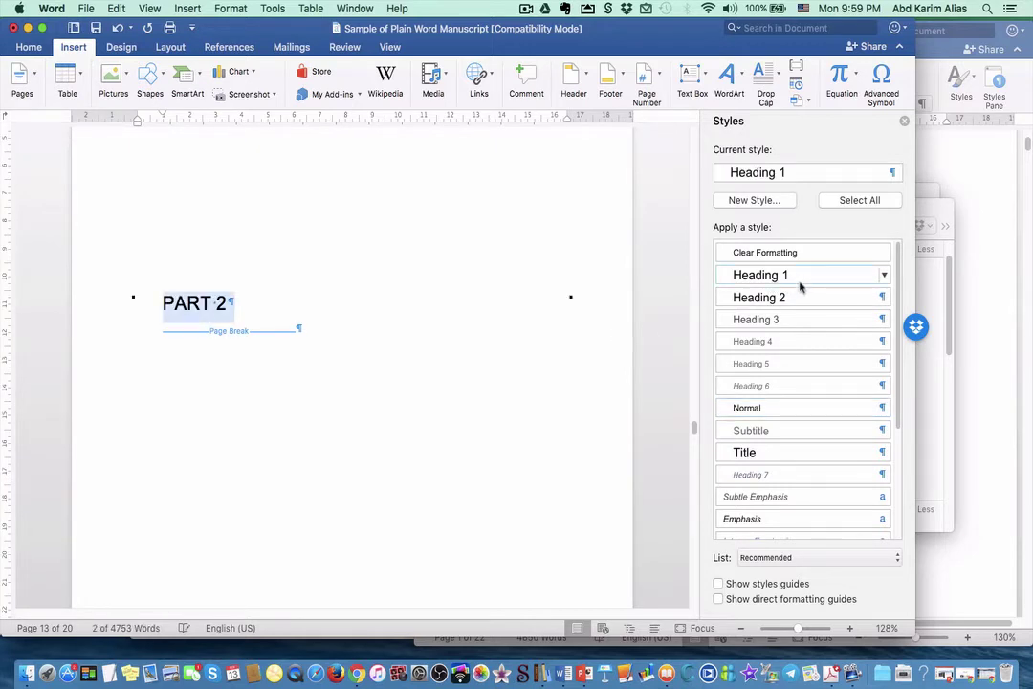
{"action": "left_click", "coordinate": [29, 47]}
{"action": "left_click", "coordinate": [380, 93]}
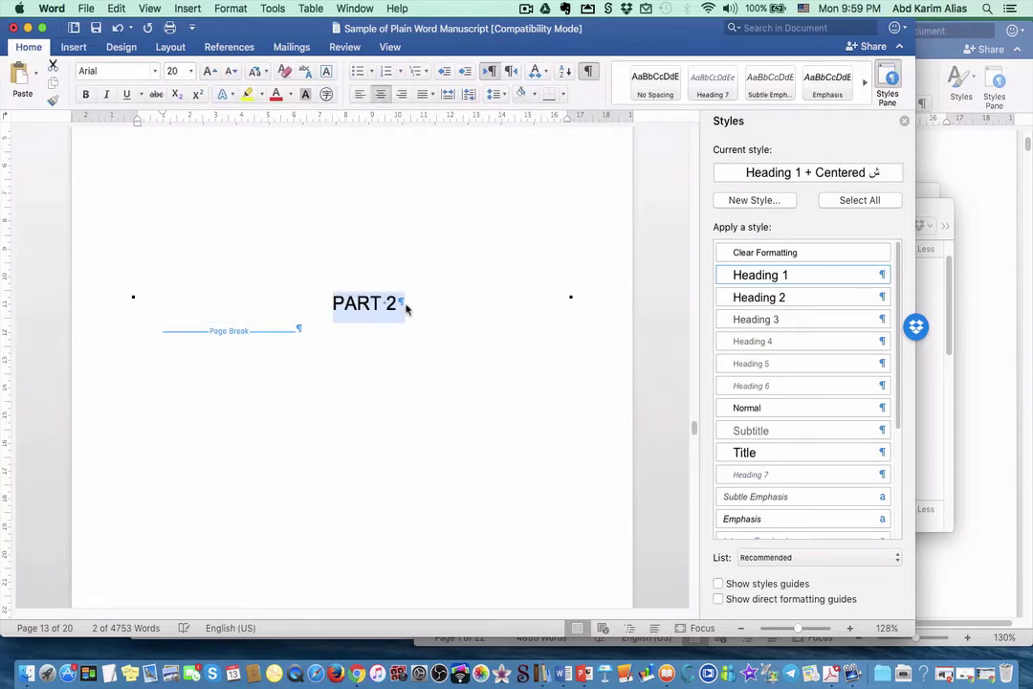
{"action": "left_click", "coordinate": [406, 305]}
{"action": "key", "text": "Return"}
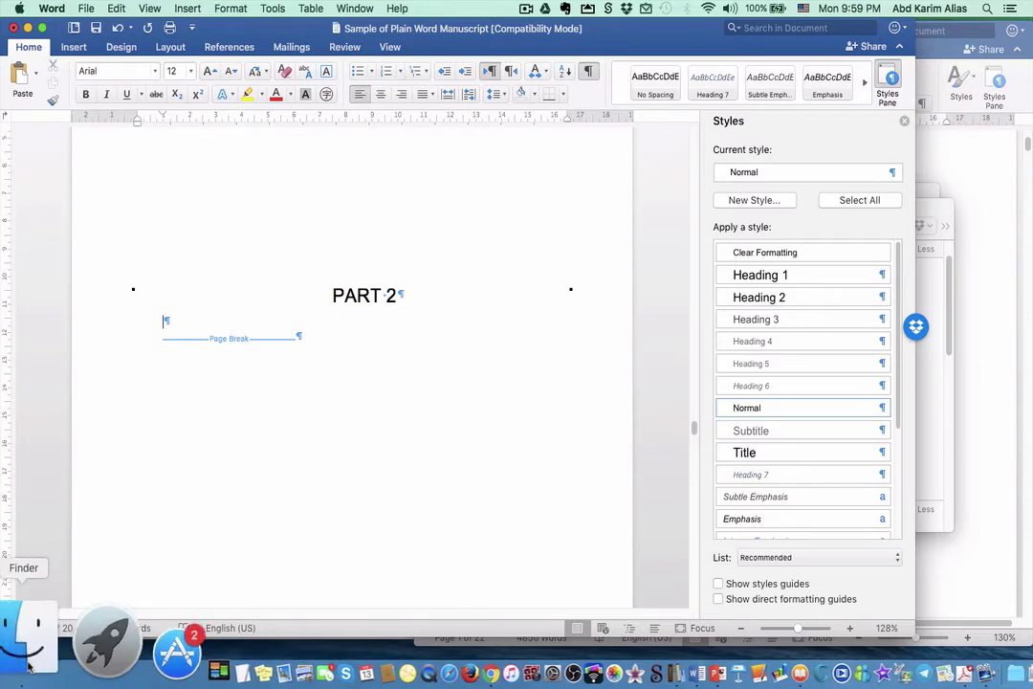
Step: Place the woman-typing-on-laptop photo from the IMAGES folder below the PART 2 heading
{"action": "left_click", "coordinate": [41, 643]}
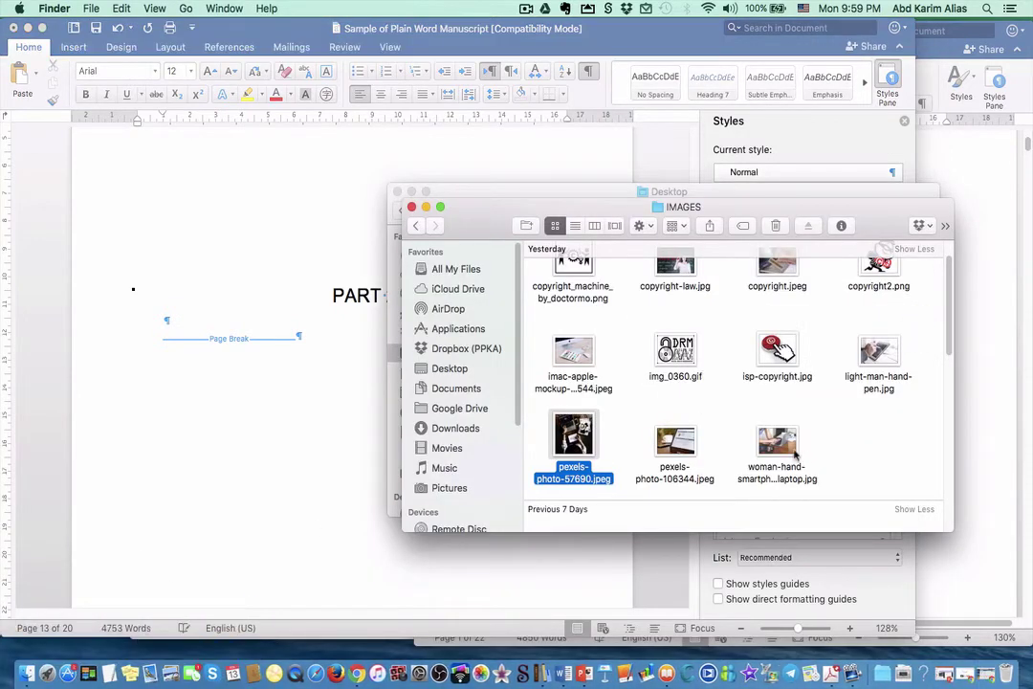
{"action": "left_click_drag", "start_coordinate": [777, 445], "coordinate": [371, 332]}
{"action": "scroll", "coordinate": [380, 302], "scroll_direction": "up", "scroll_amount": 3}
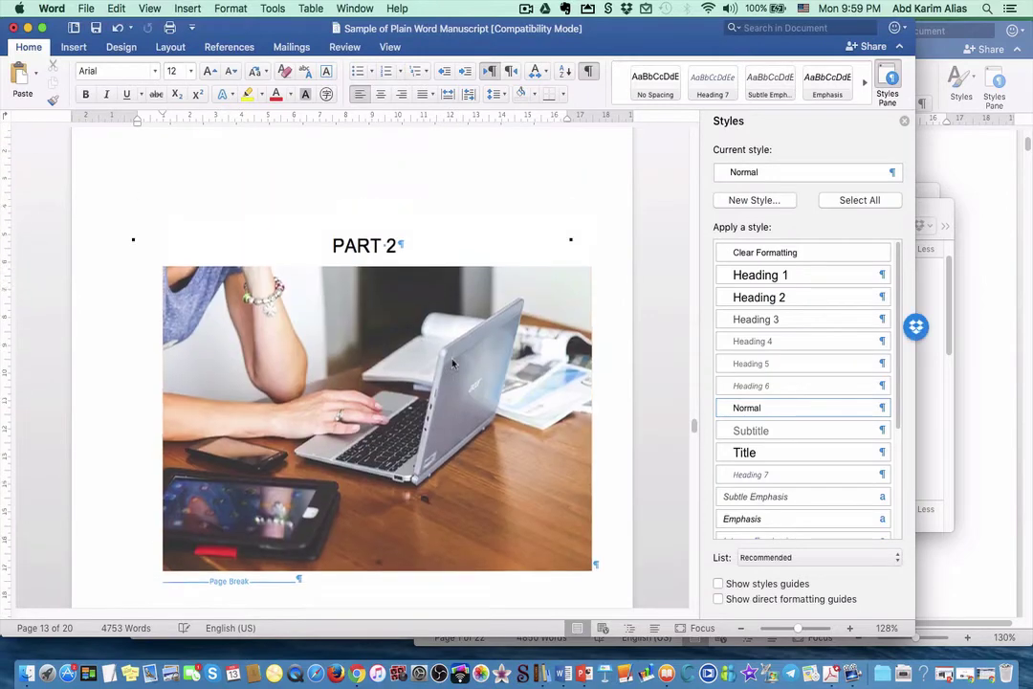
{"action": "scroll", "coordinate": [464, 359], "scroll_direction": "up", "scroll_amount": 3}
{"action": "scroll", "coordinate": [472, 352], "scroll_direction": "down", "scroll_amount": 5}
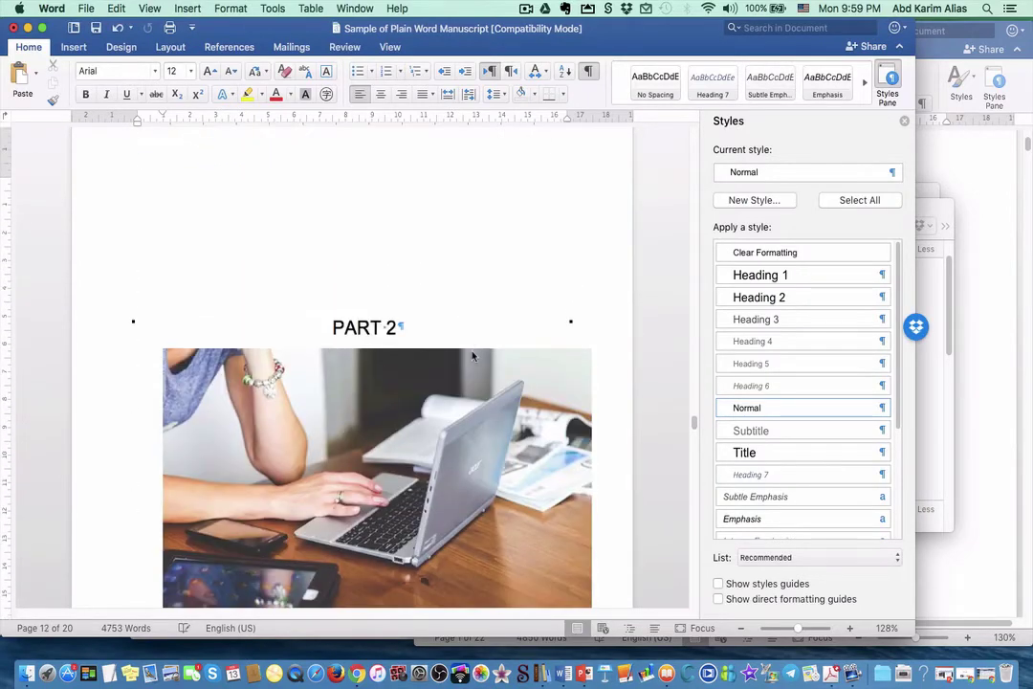
{"action": "scroll", "coordinate": [472, 354], "scroll_direction": "down", "scroll_amount": 2}
{"action": "scroll", "coordinate": [471, 354], "scroll_direction": "up", "scroll_amount": 5}
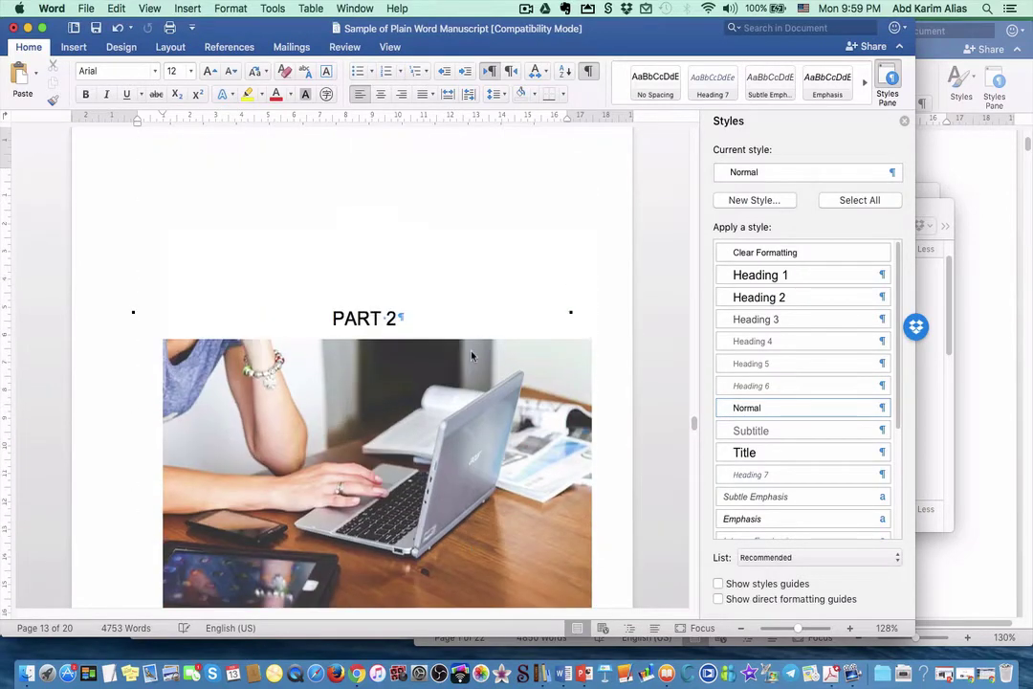
{"action": "scroll", "coordinate": [471, 356], "scroll_direction": "down", "scroll_amount": 4}
{"action": "left_click", "coordinate": [471, 356]}
{"action": "scroll", "coordinate": [427, 440], "scroll_direction": "down", "scroll_amount": 3}
{"action": "scroll", "coordinate": [427, 440], "scroll_direction": "down", "scroll_amount": 10}
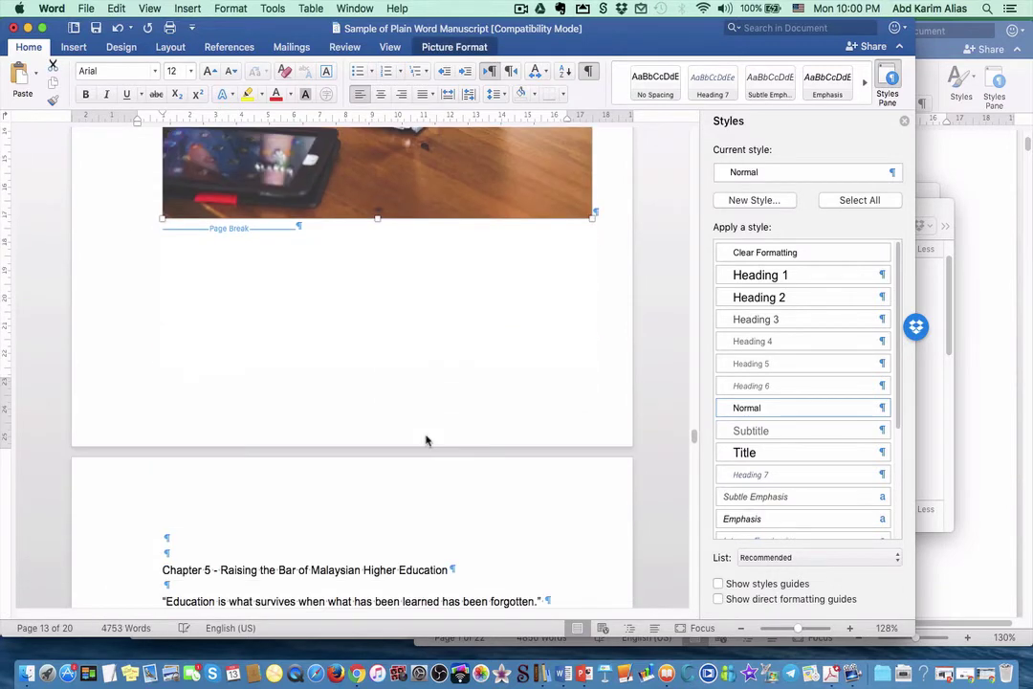
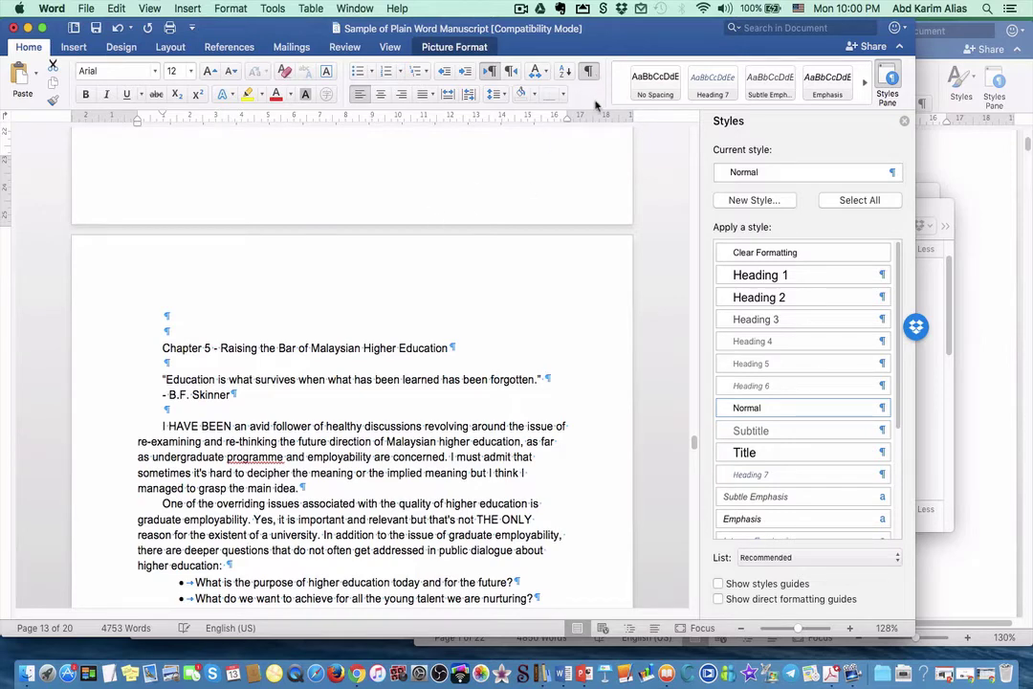
Step: Remove the blank lines above Chapter 5 and style its title as Heading 2
{"action": "left_click", "coordinate": [176, 332]}
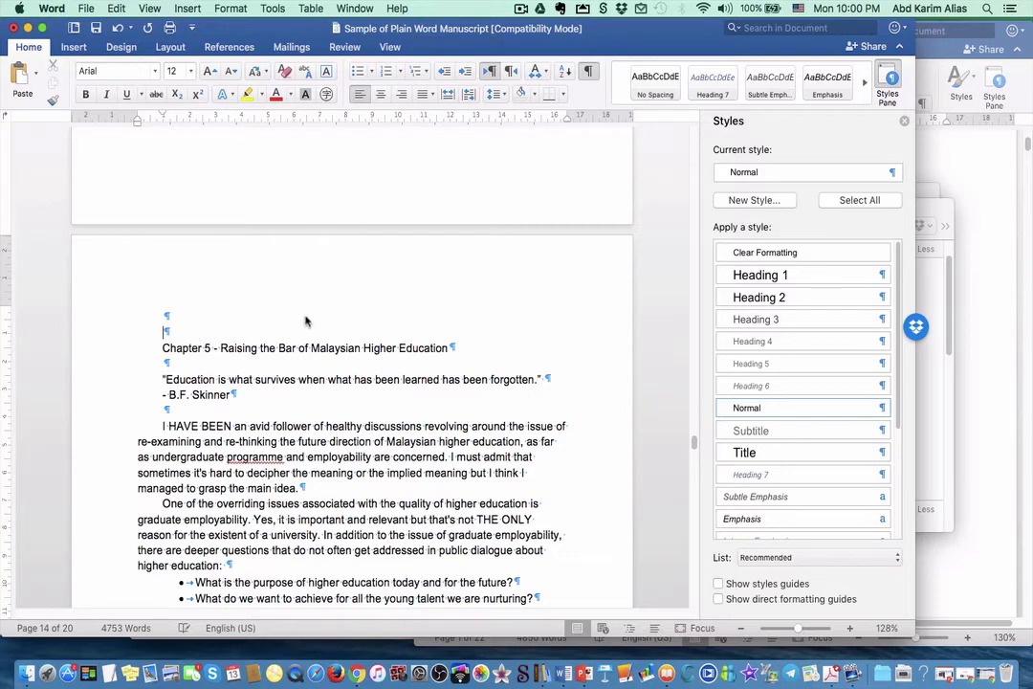
{"action": "key", "text": "BackSpace"}
{"action": "key", "text": "BackSpace"}
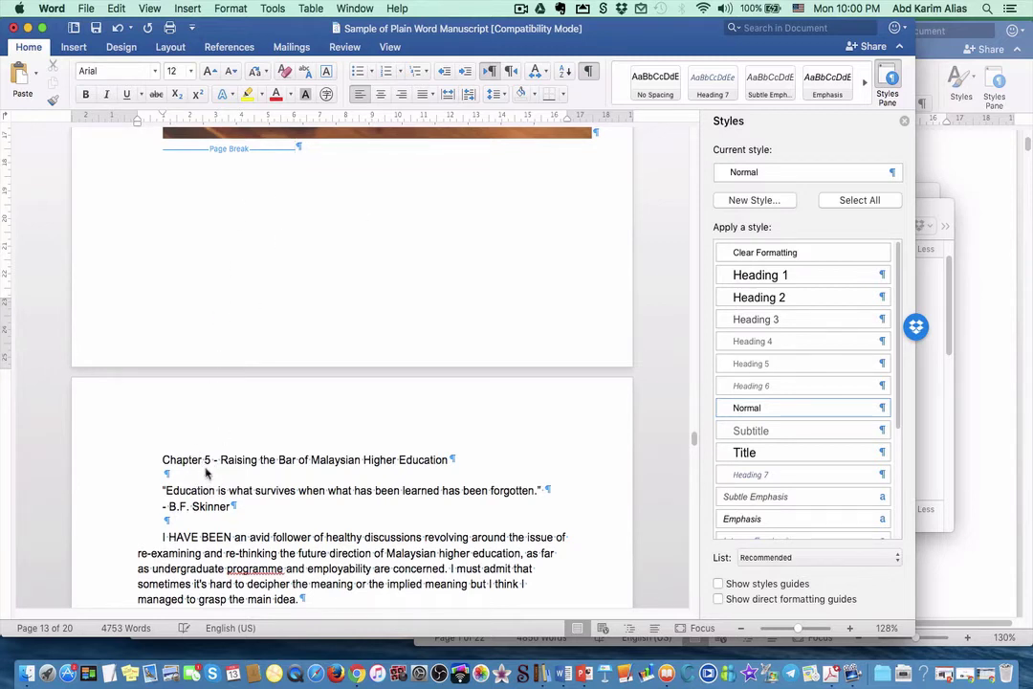
{"action": "left_click_drag", "start_coordinate": [165, 464], "coordinate": [440, 466]}
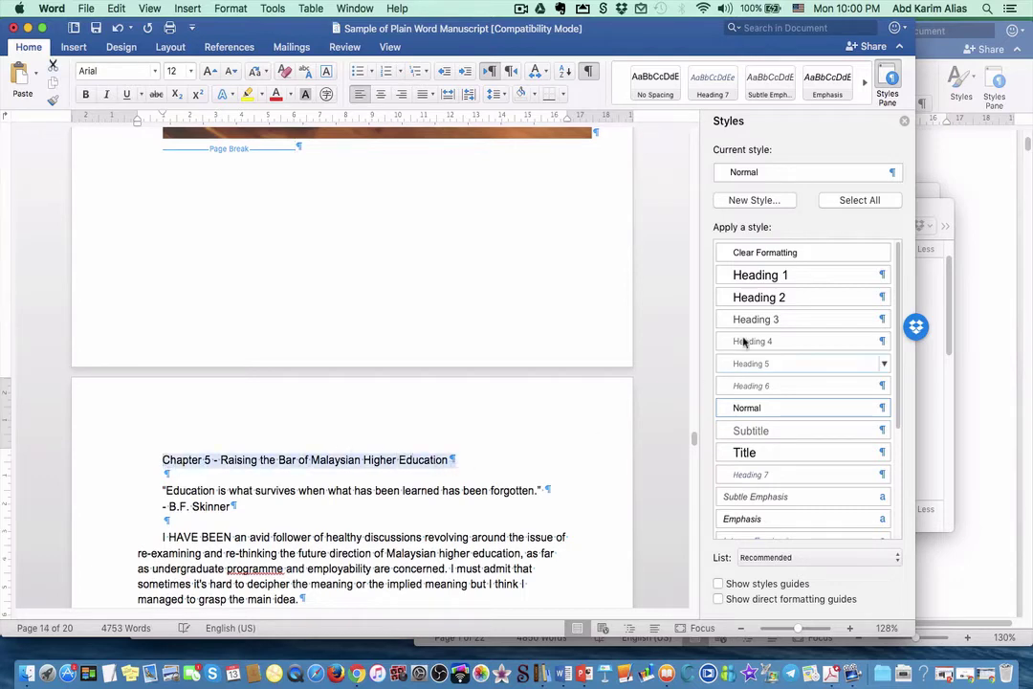
{"action": "left_click", "coordinate": [758, 298]}
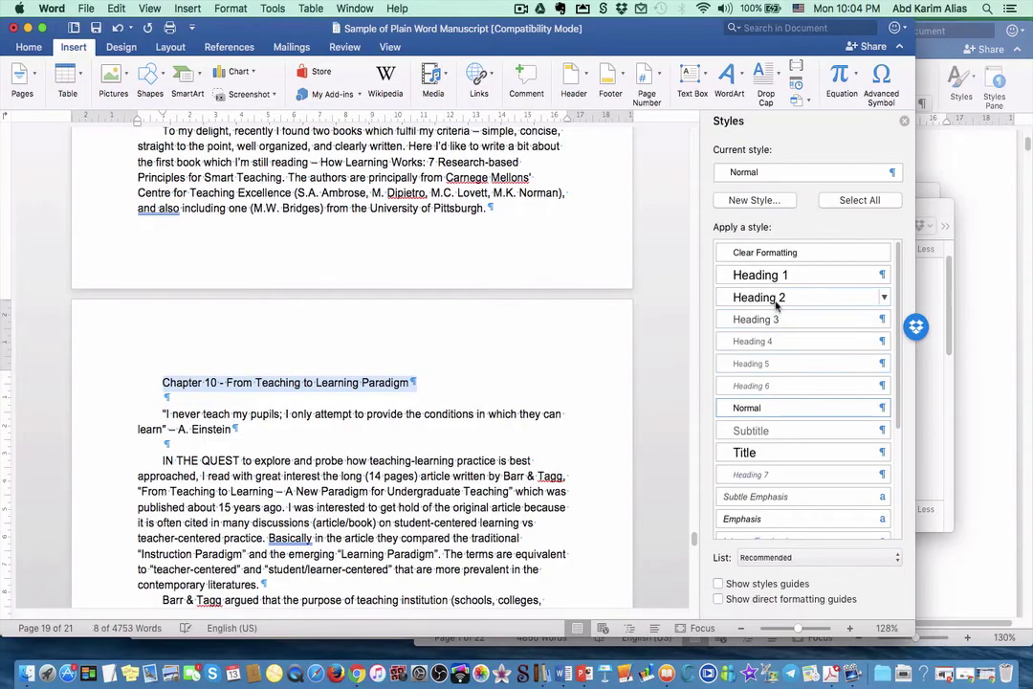
Step: Make the Chapter 10 title a centred Heading 2
{"action": "left_click", "coordinate": [779, 299]}
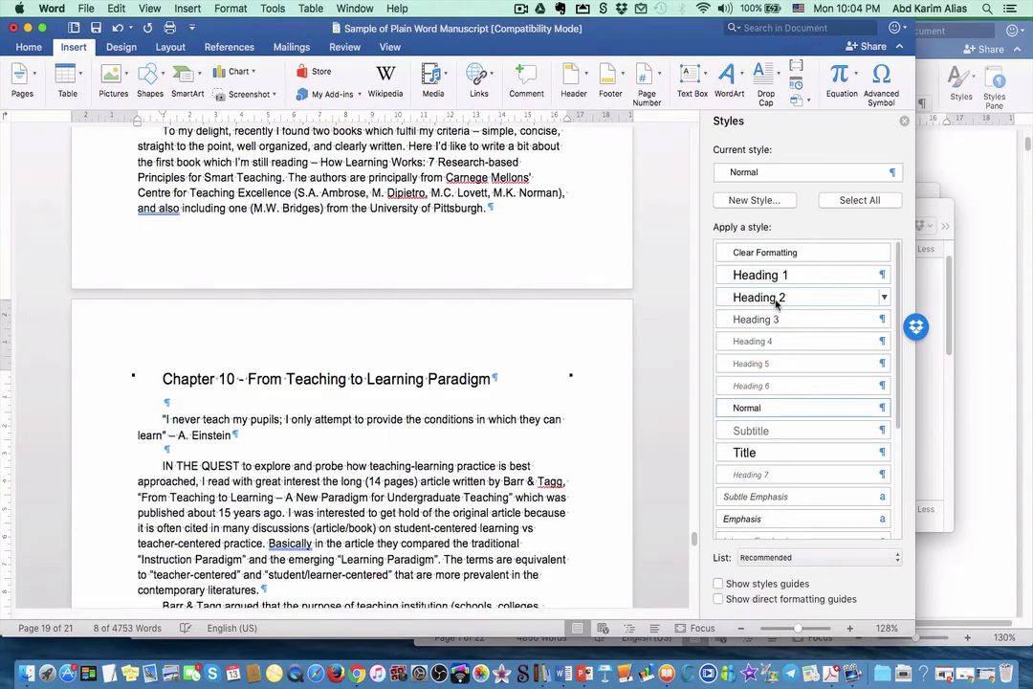
{"action": "left_click", "coordinate": [28, 46]}
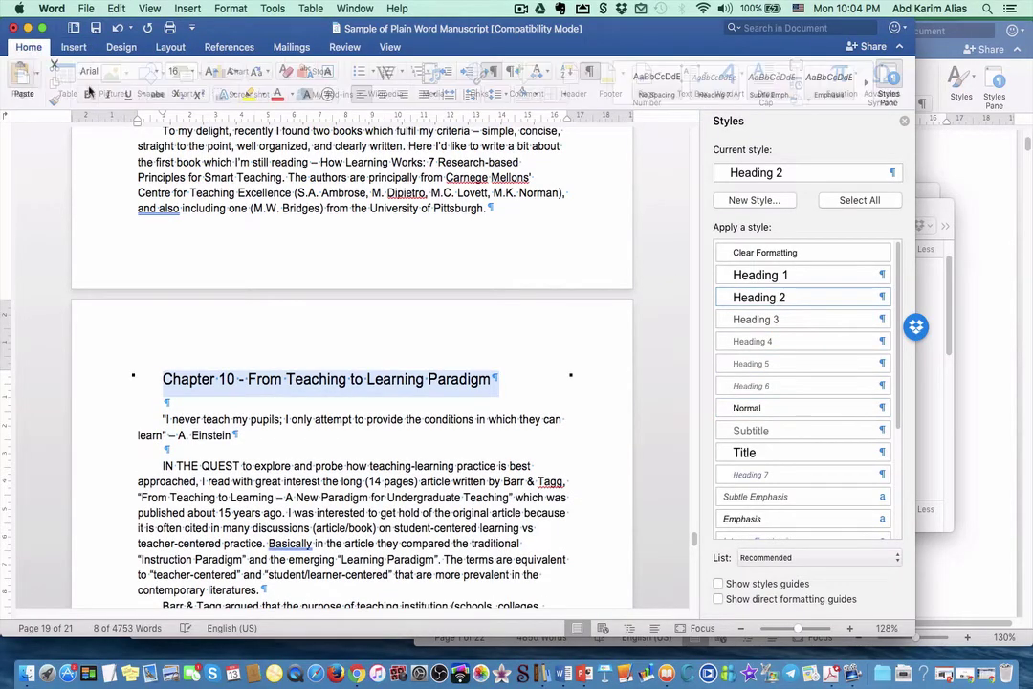
{"action": "left_click", "coordinate": [379, 94]}
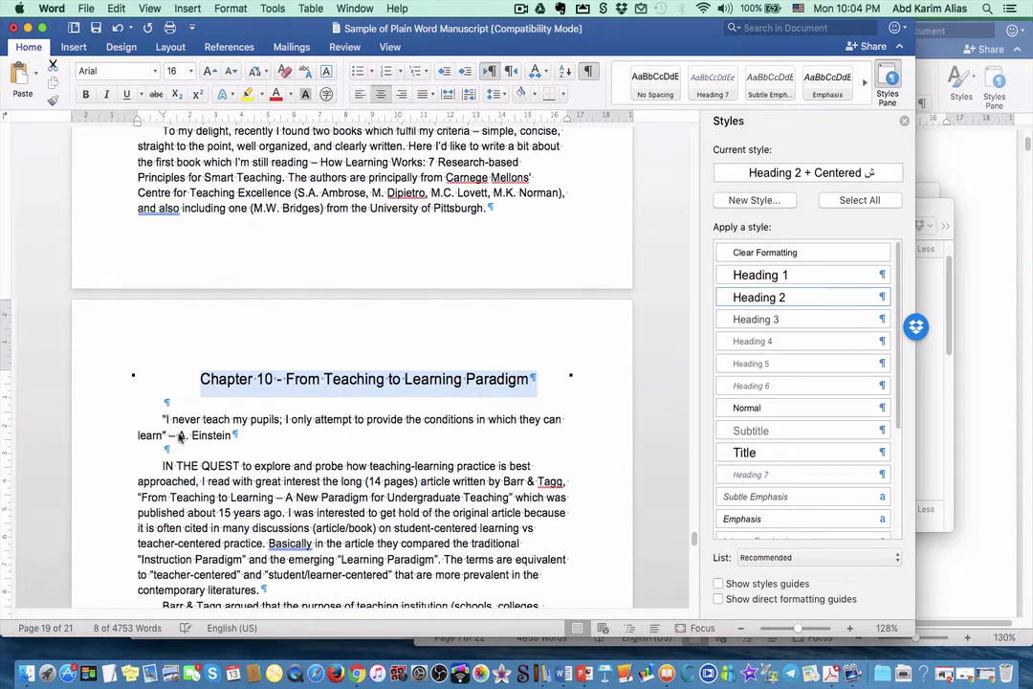
Step: Centre the Einstein epigraph, put its attribution on its own line, and colour the quote red
{"action": "triple_click", "coordinate": [266, 436]}
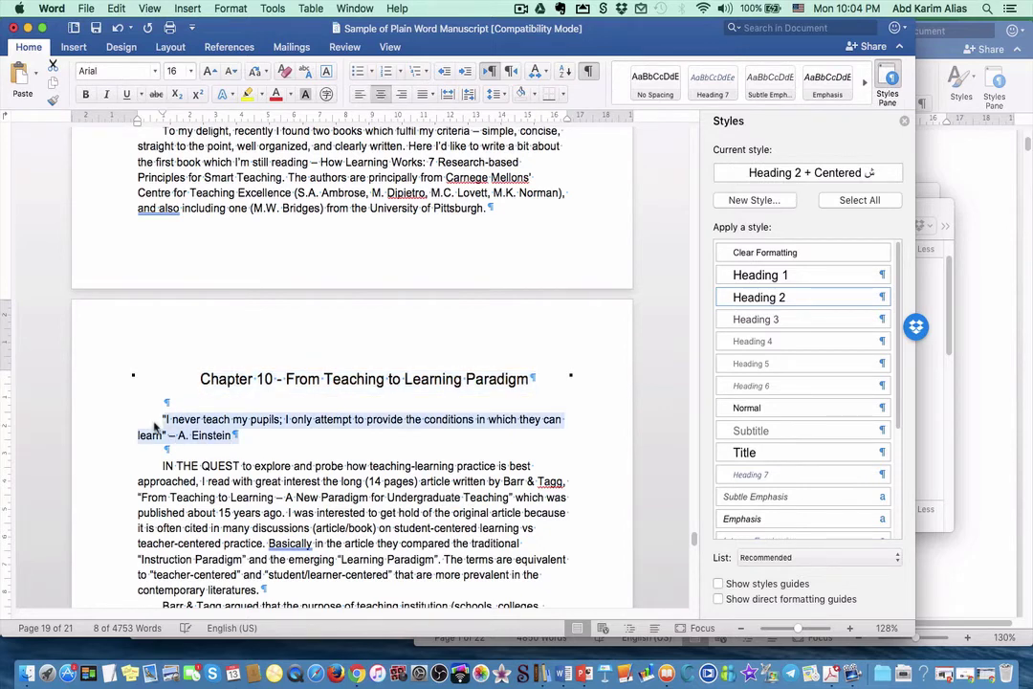
{"action": "left_click", "coordinate": [379, 94]}
{"action": "left_click", "coordinate": [164, 403]}
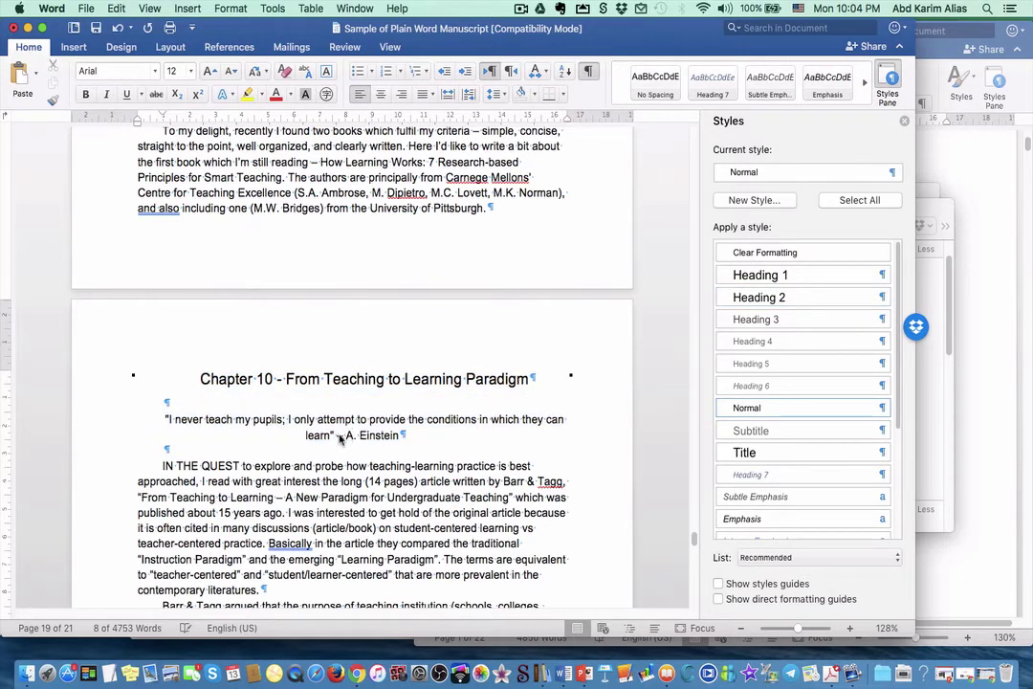
{"action": "left_click", "coordinate": [337, 435]}
{"action": "key", "text": "Return"}
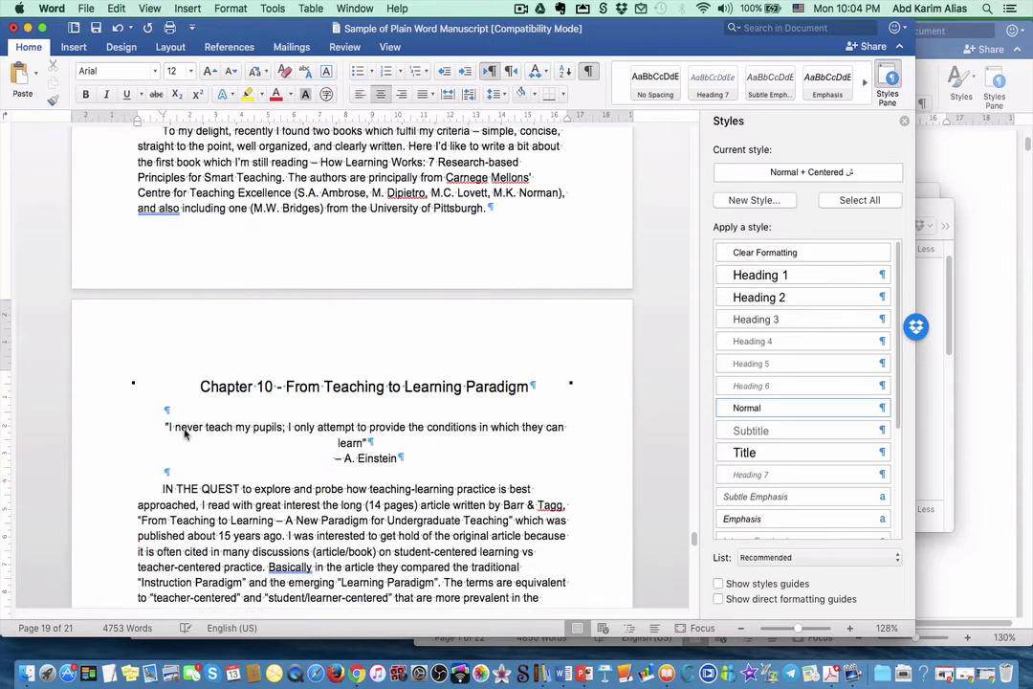
{"action": "left_click_drag", "start_coordinate": [169, 427], "coordinate": [369, 443]}
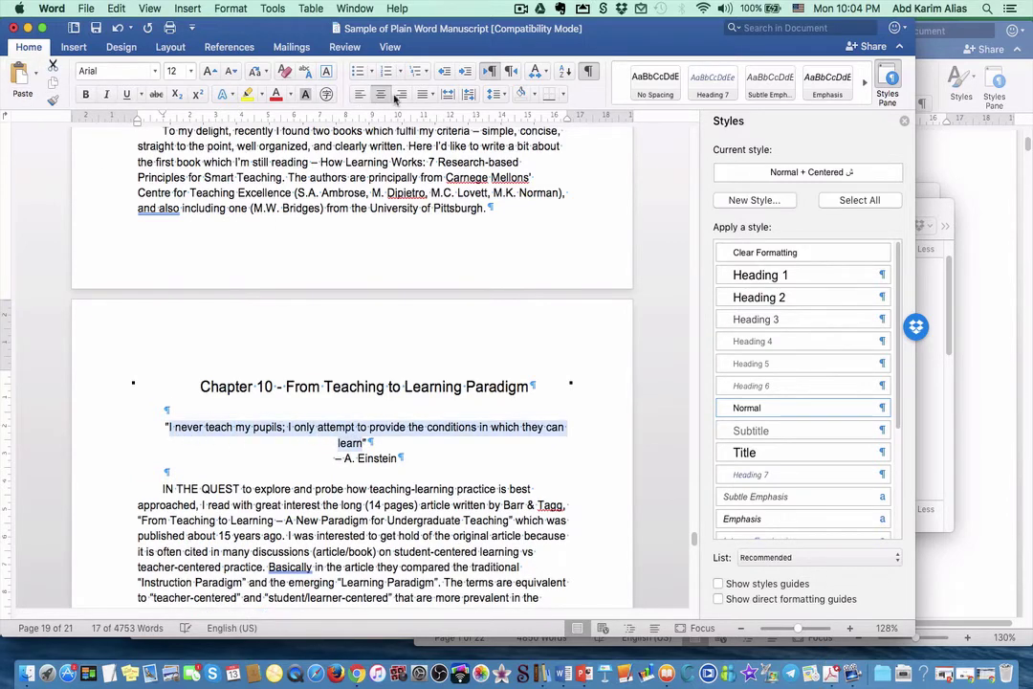
{"action": "left_click", "coordinate": [276, 93]}
{"action": "left_click", "coordinate": [165, 471]}
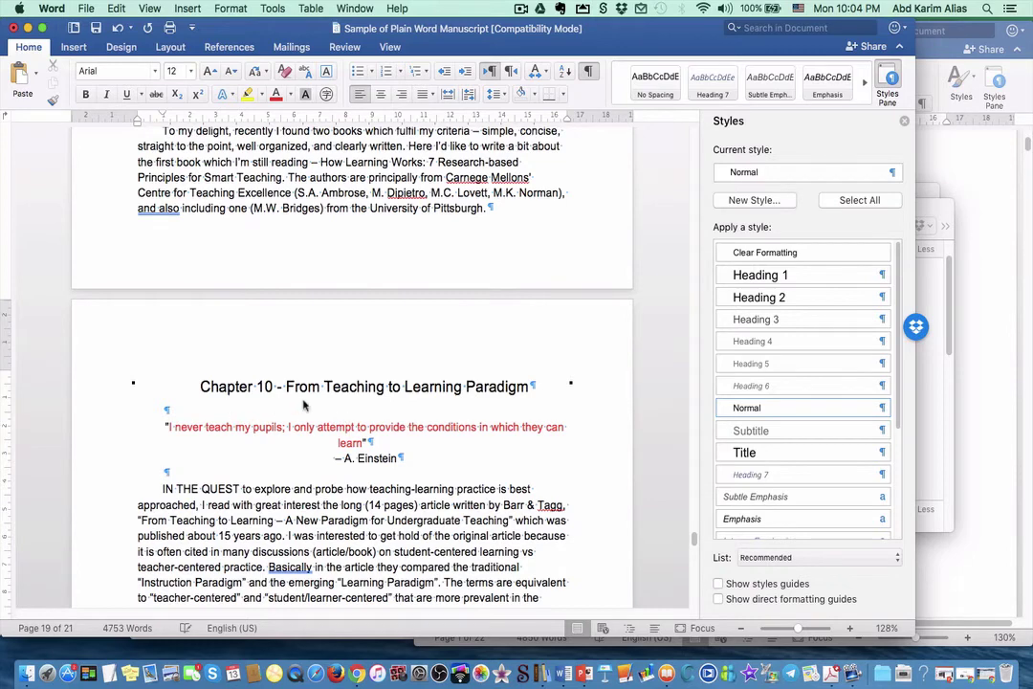
{"action": "scroll", "coordinate": [287, 407], "scroll_direction": "up", "scroll_amount": 1}
{"action": "scroll", "coordinate": [287, 407], "scroll_direction": "down", "scroll_amount": 2}
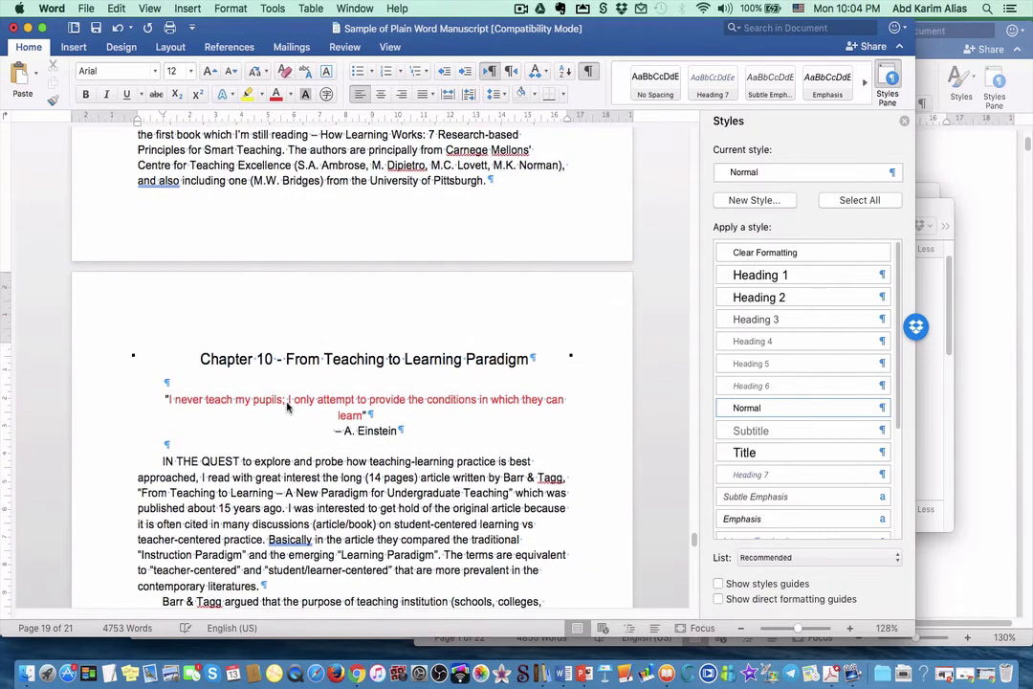
{"action": "scroll", "coordinate": [287, 407], "scroll_direction": "down", "scroll_amount": 10}
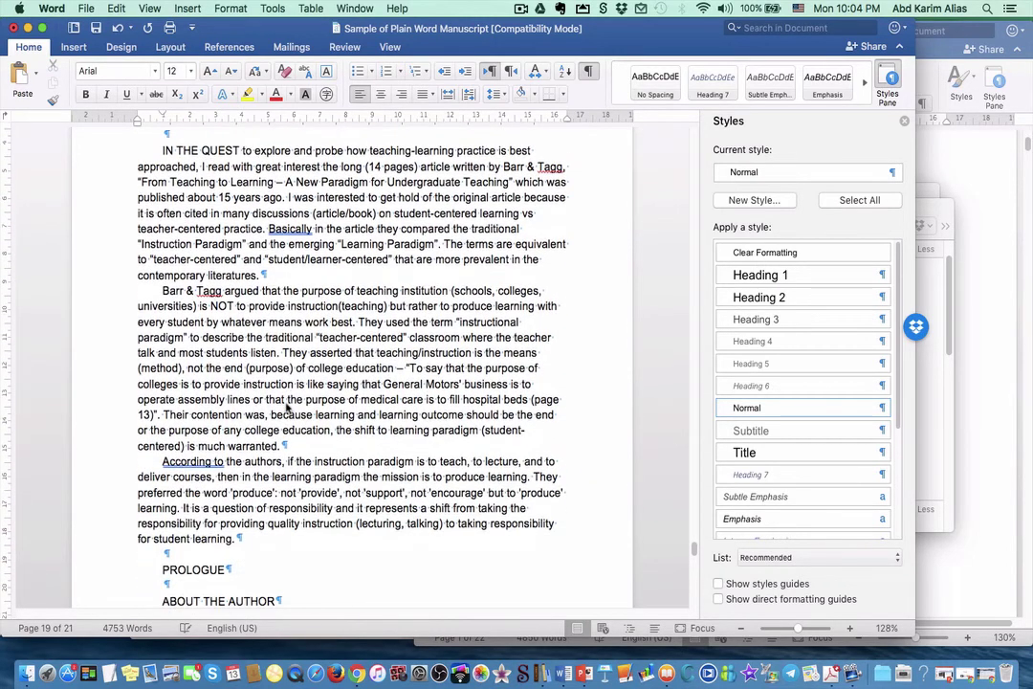
Step: Insert a page break so PROLOGUE starts on a new page
{"action": "scroll", "coordinate": [287, 407], "scroll_direction": "down", "scroll_amount": 6}
{"action": "left_click", "coordinate": [158, 379]}
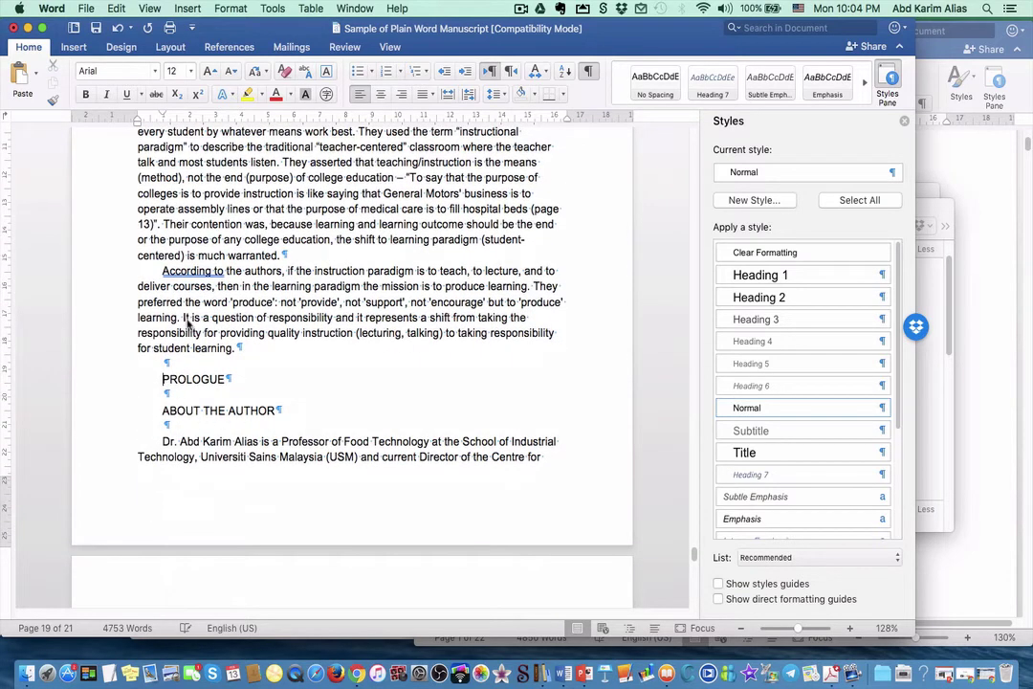
{"action": "left_click", "coordinate": [73, 47]}
{"action": "left_click", "coordinate": [22, 81]}
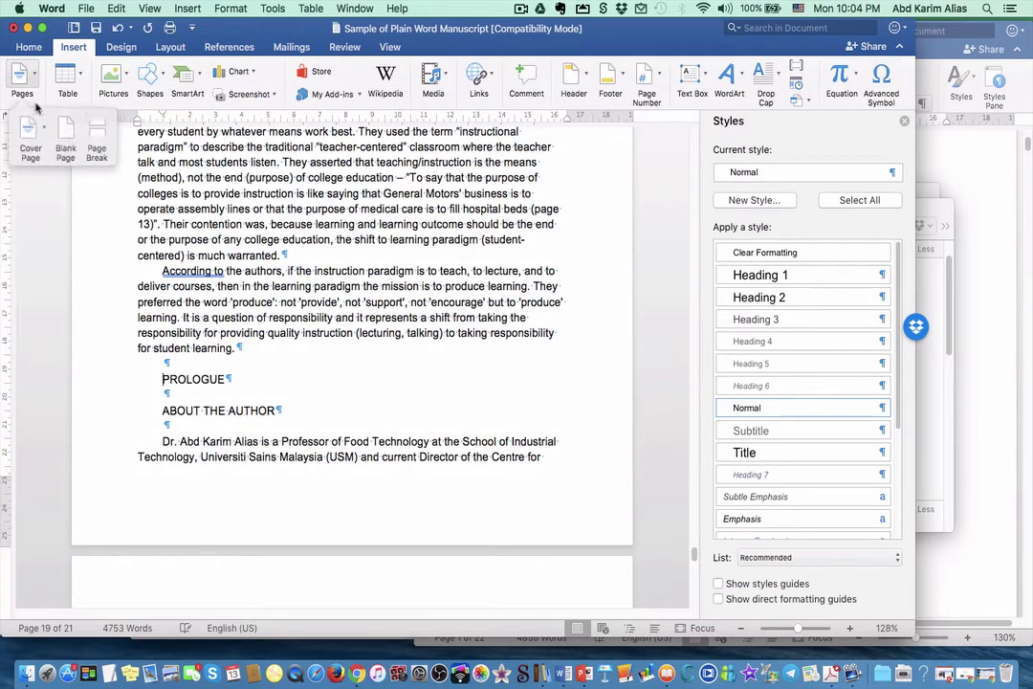
{"action": "left_click", "coordinate": [93, 137]}
Step: Delete the PROLOGUE line after the new page break
{"action": "scroll", "coordinate": [287, 459], "scroll_direction": "down", "scroll_amount": 6}
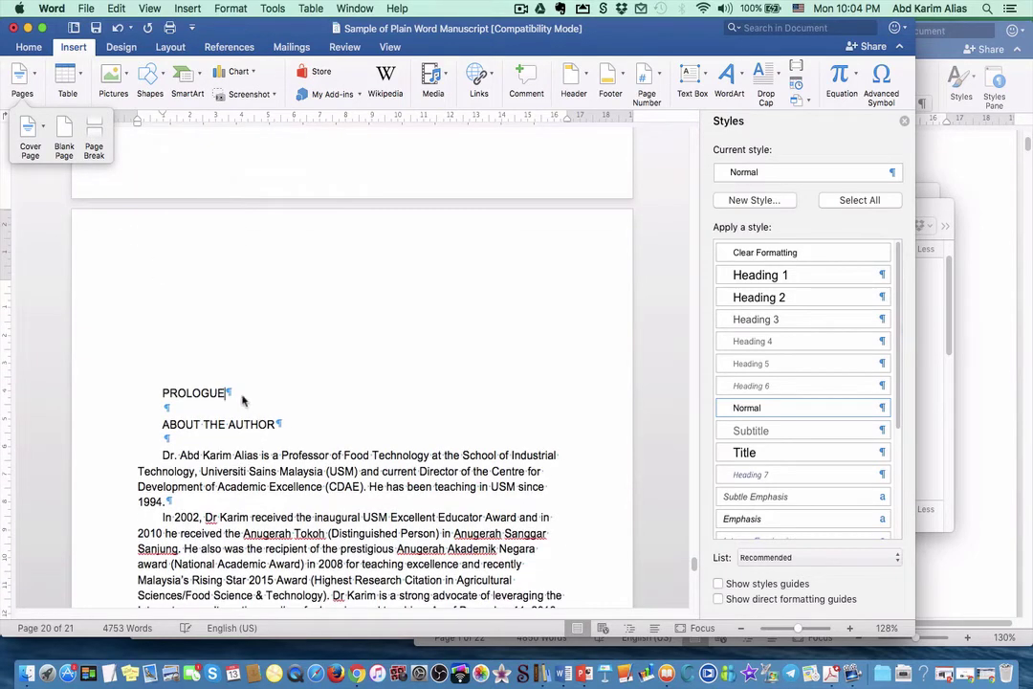
{"action": "left_click", "coordinate": [132, 392]}
{"action": "key", "text": "BackSpace"}
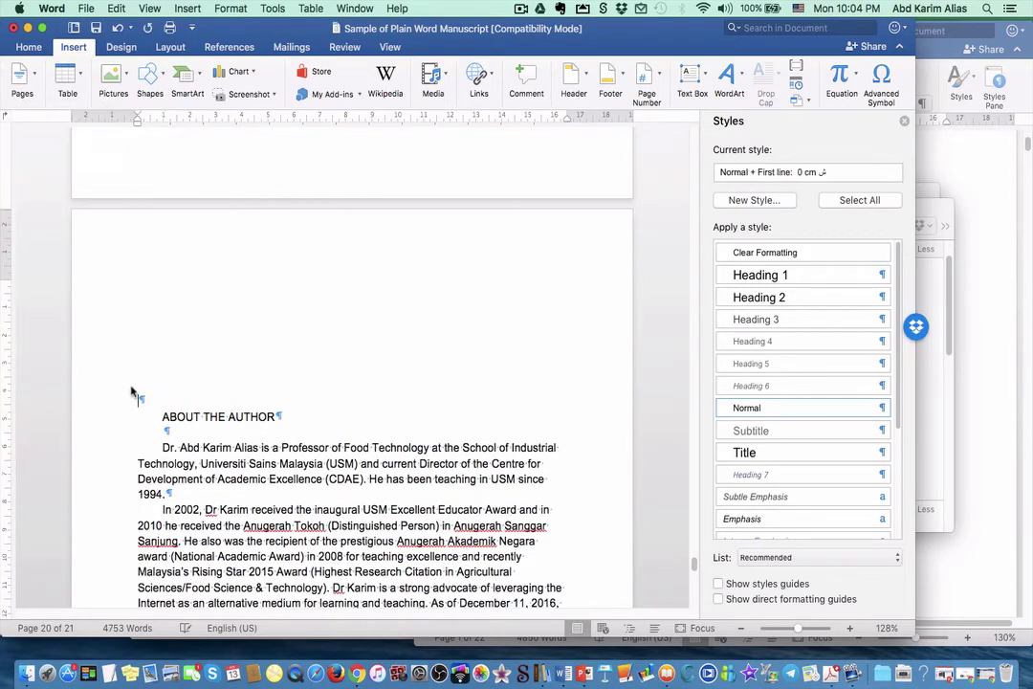
Step: Select the ABOUT THE AUTHOR heading, then scroll back up to the preceding chapter's text
{"action": "scroll", "coordinate": [343, 413], "scroll_direction": "down", "scroll_amount": 9}
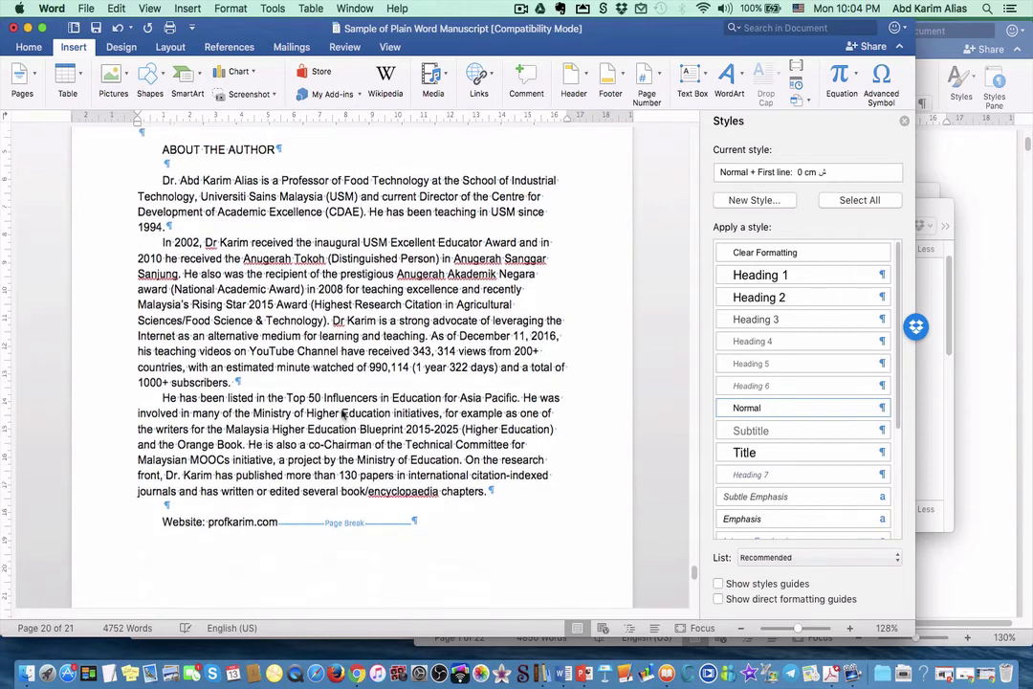
{"action": "scroll", "coordinate": [342, 413], "scroll_direction": "up", "scroll_amount": 2}
{"action": "scroll", "coordinate": [341, 413], "scroll_direction": "down", "scroll_amount": 1}
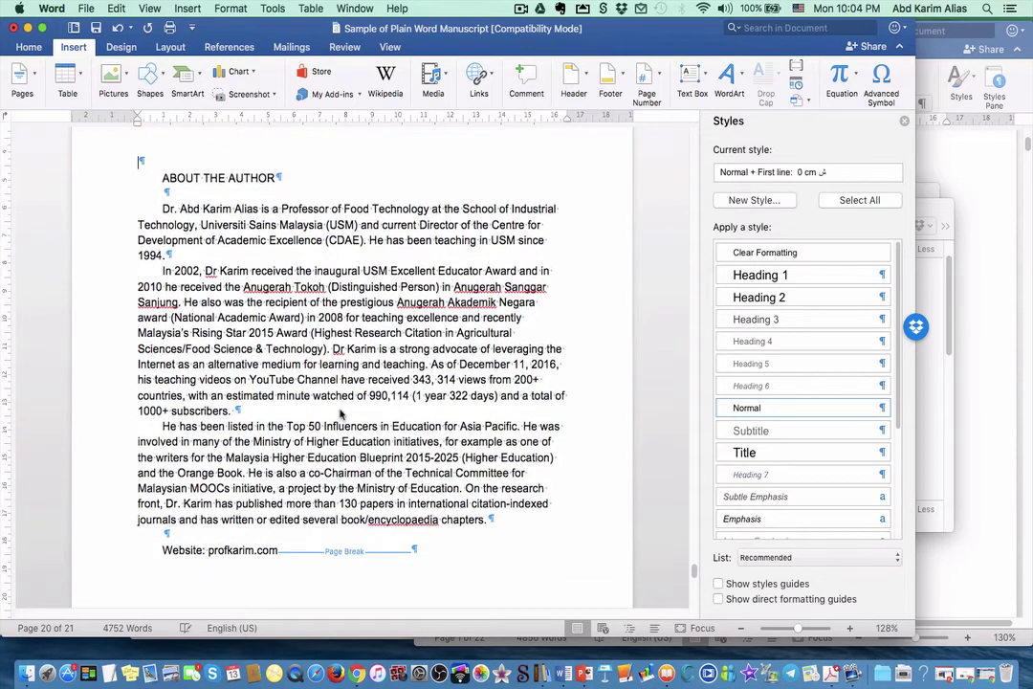
{"action": "scroll", "coordinate": [336, 417], "scroll_direction": "up", "scroll_amount": 4}
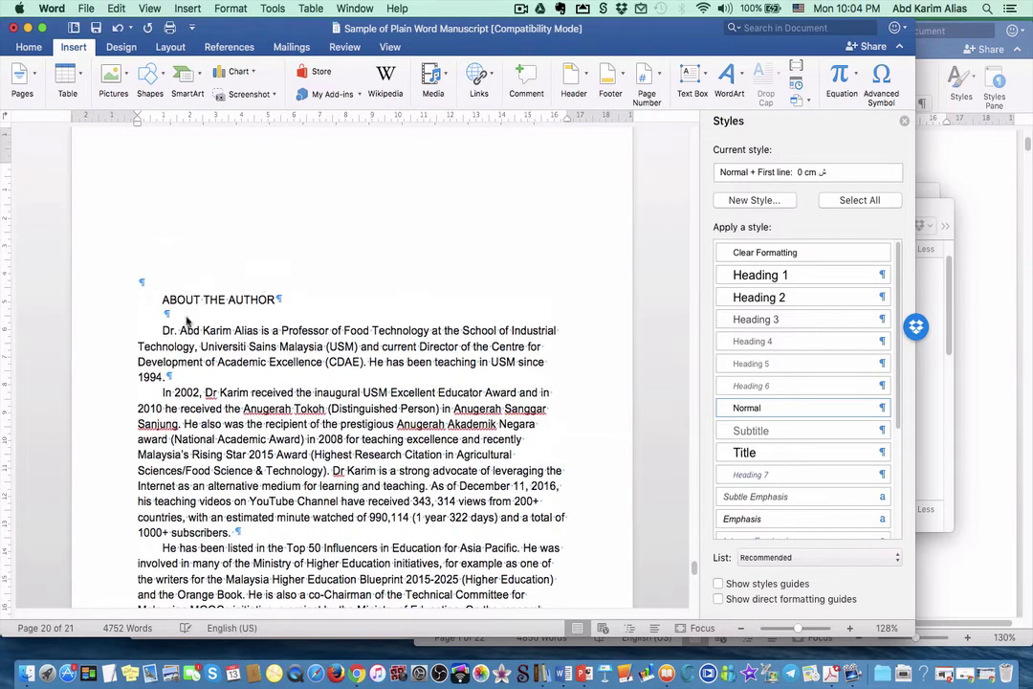
{"action": "scroll", "coordinate": [210, 420], "scroll_direction": "up", "scroll_amount": 6}
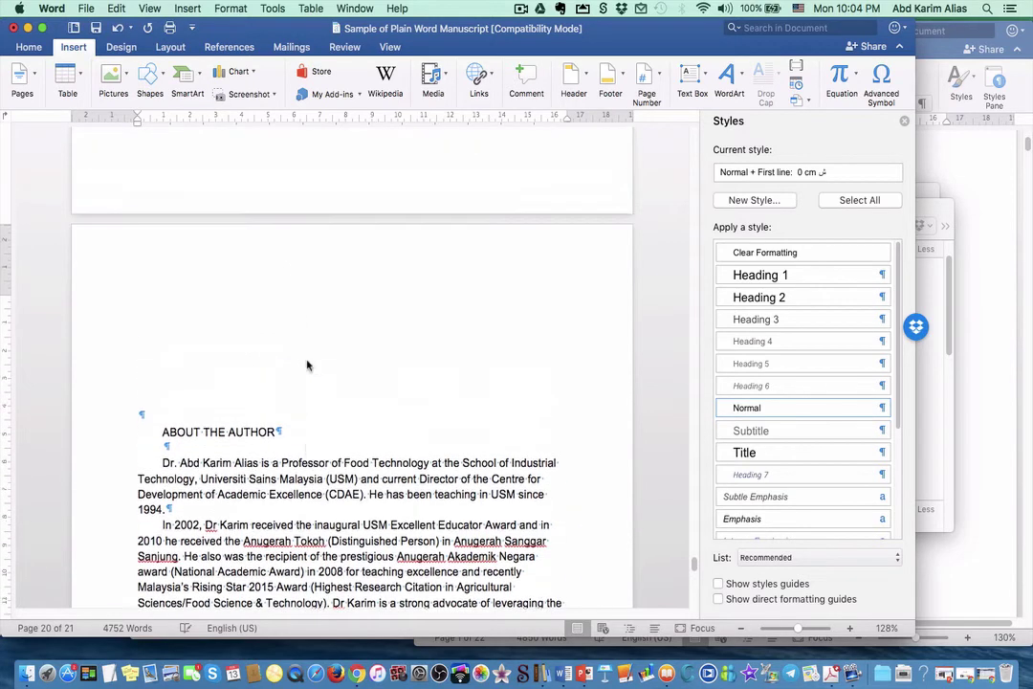
{"action": "left_click_drag", "start_coordinate": [164, 485], "coordinate": [275, 488]}
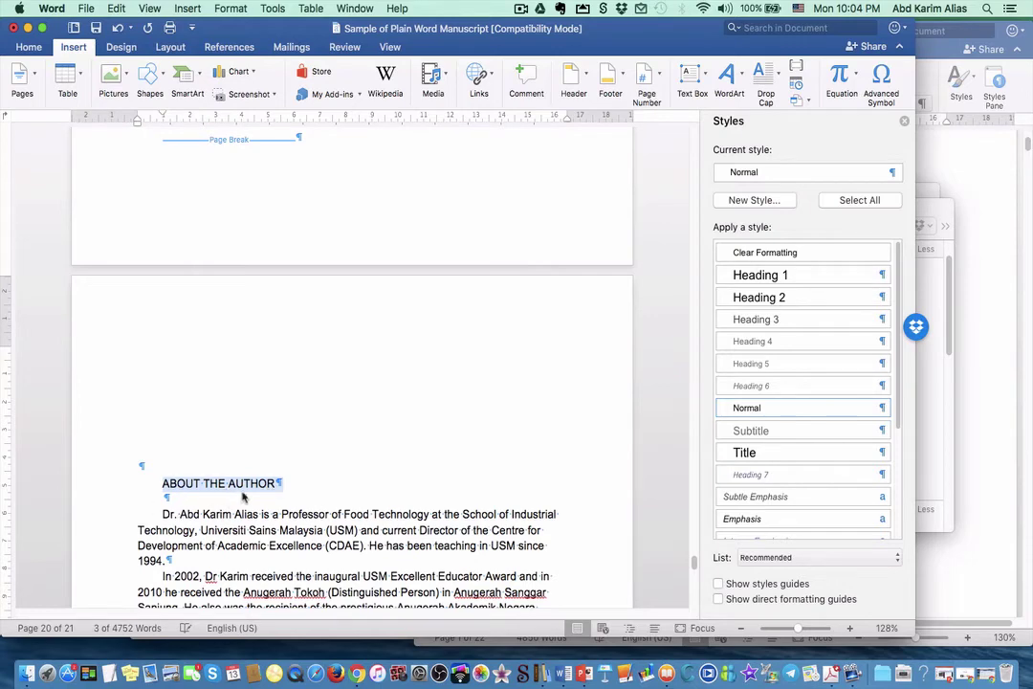
{"action": "scroll", "coordinate": [299, 502], "scroll_direction": "up", "scroll_amount": 1}
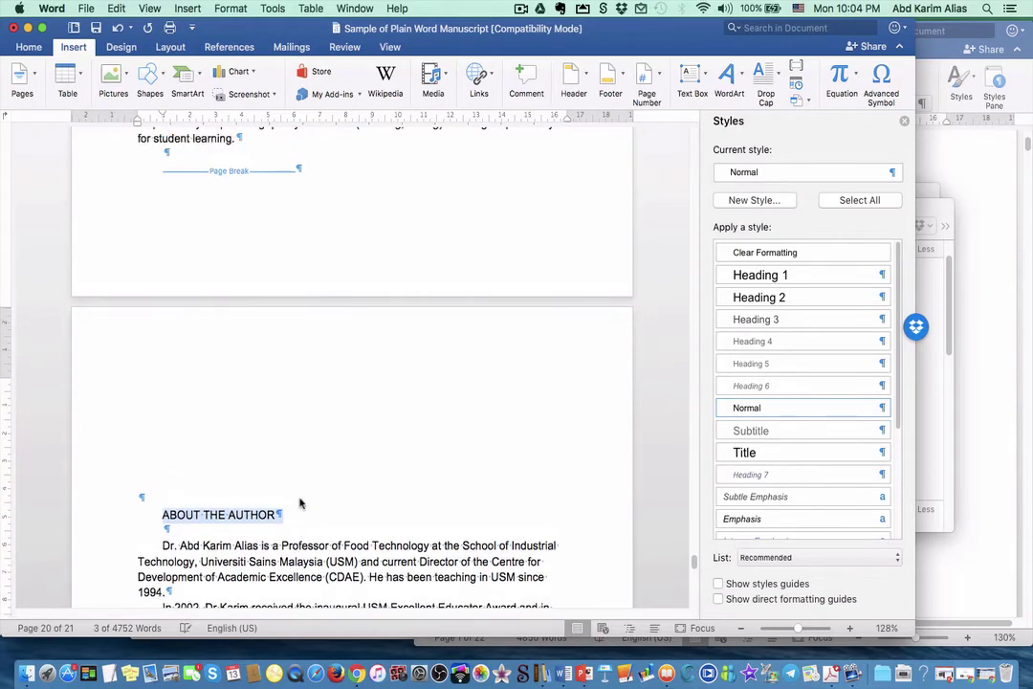
{"action": "scroll", "coordinate": [300, 501], "scroll_direction": "down", "scroll_amount": 3}
{"action": "scroll", "coordinate": [292, 499], "scroll_direction": "up", "scroll_amount": 5}
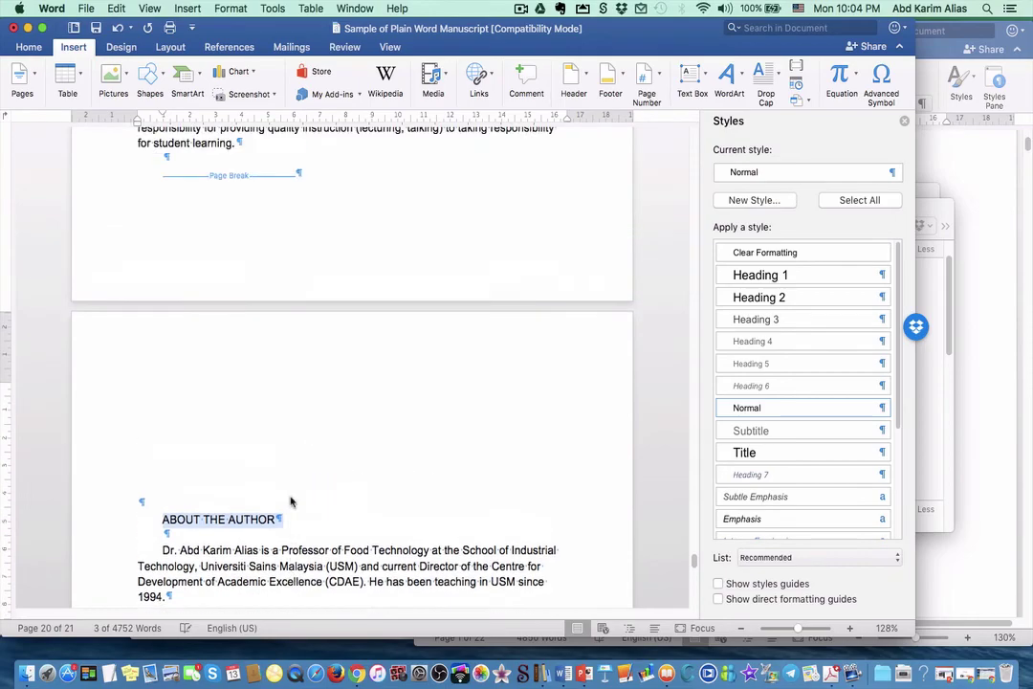
{"action": "scroll", "coordinate": [292, 501], "scroll_direction": "up", "scroll_amount": 4}
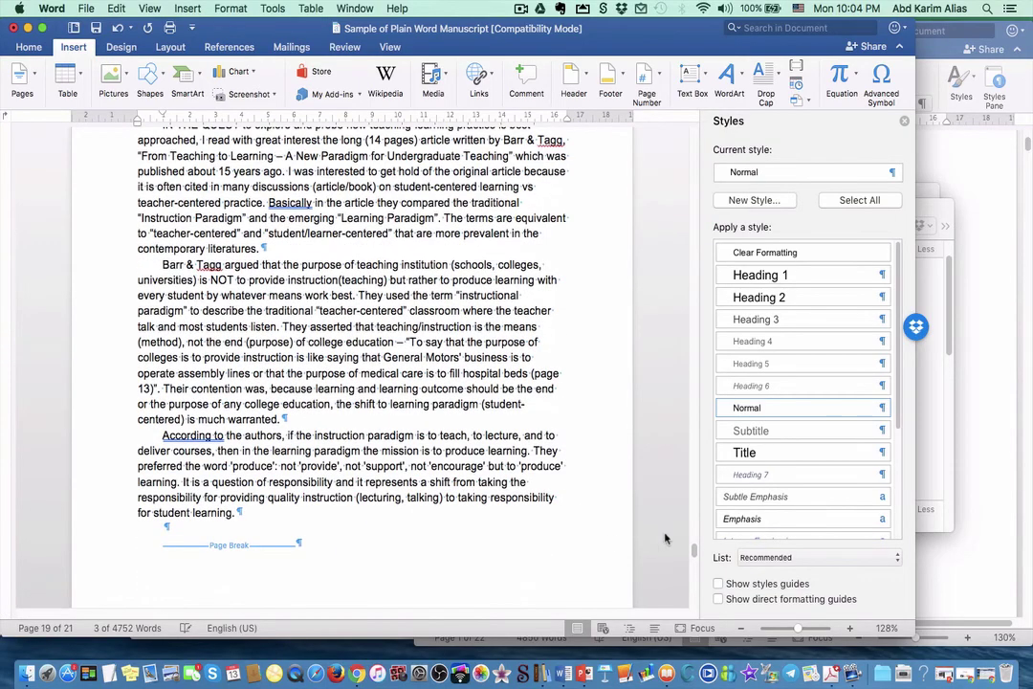
Step: Scroll up to the Table of Contents page and add an empty paragraph below its heading
{"action": "left_click_drag", "start_coordinate": [692, 550], "coordinate": [648, 213]}
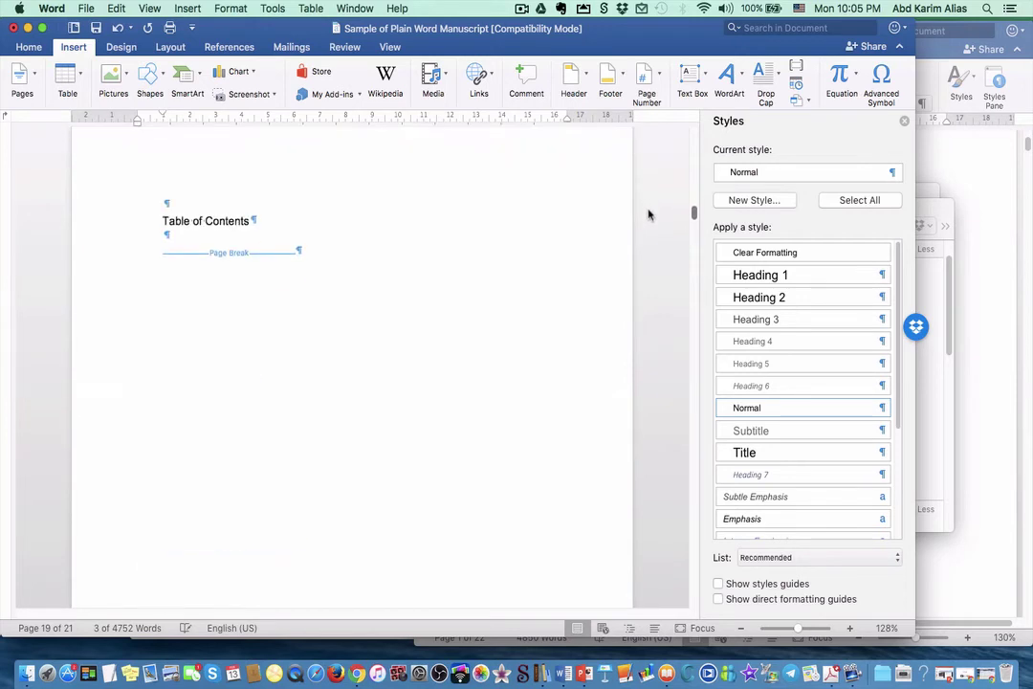
{"action": "left_click", "coordinate": [254, 221]}
{"action": "left_click", "coordinate": [204, 240]}
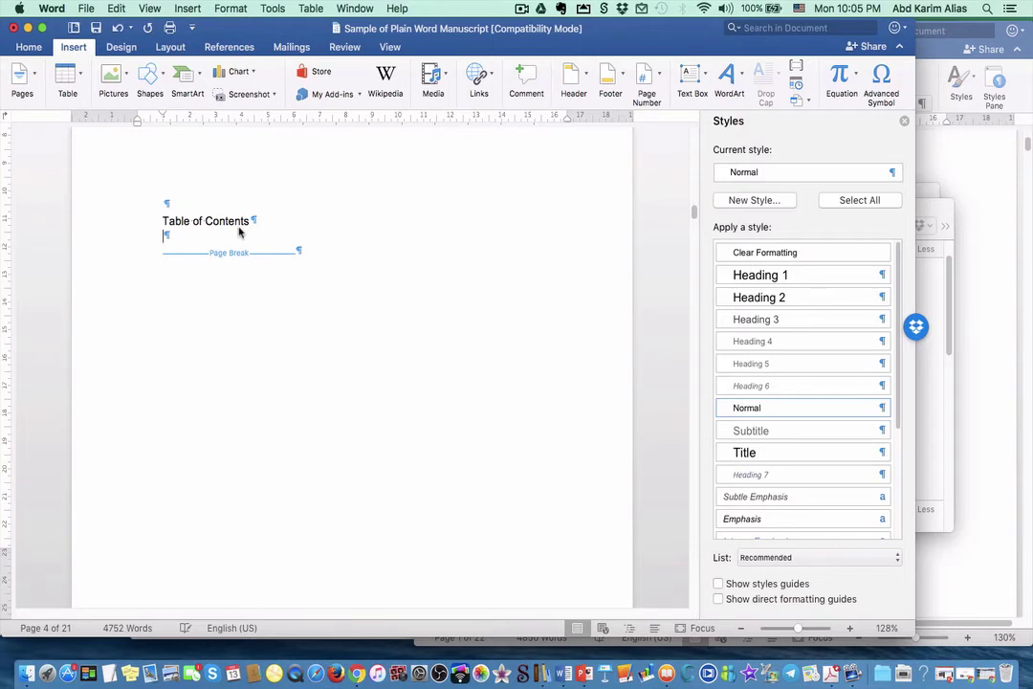
{"action": "key", "text": "Return"}
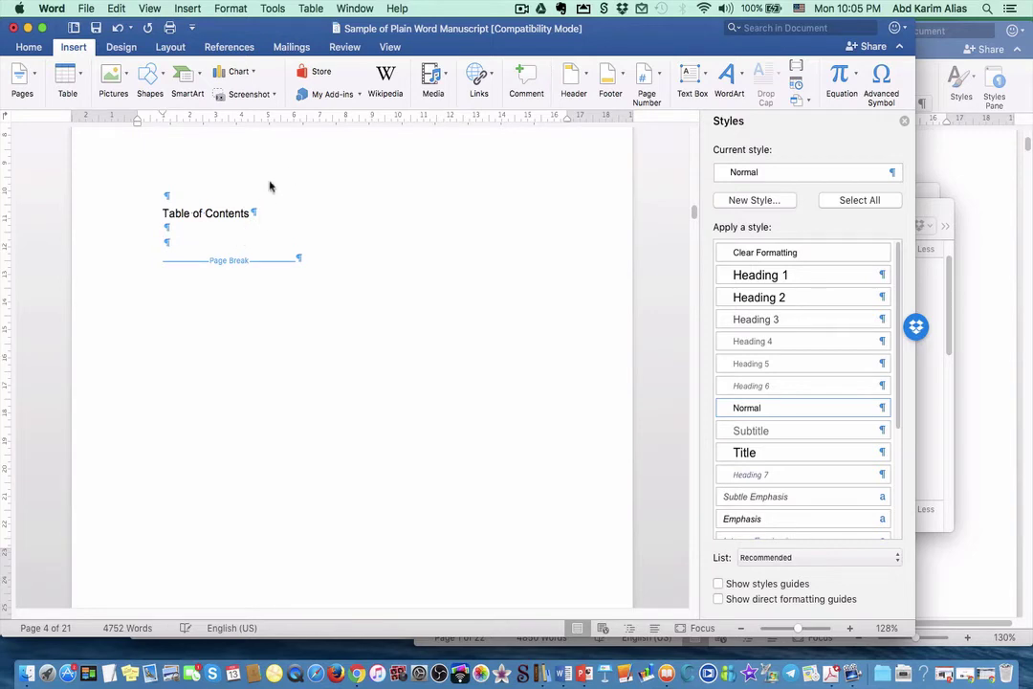
{"action": "left_click", "coordinate": [230, 50]}
Step: Open the Custom Table of Contents settings from the References Table of Contents gallery
{"action": "left_click", "coordinate": [34, 75]}
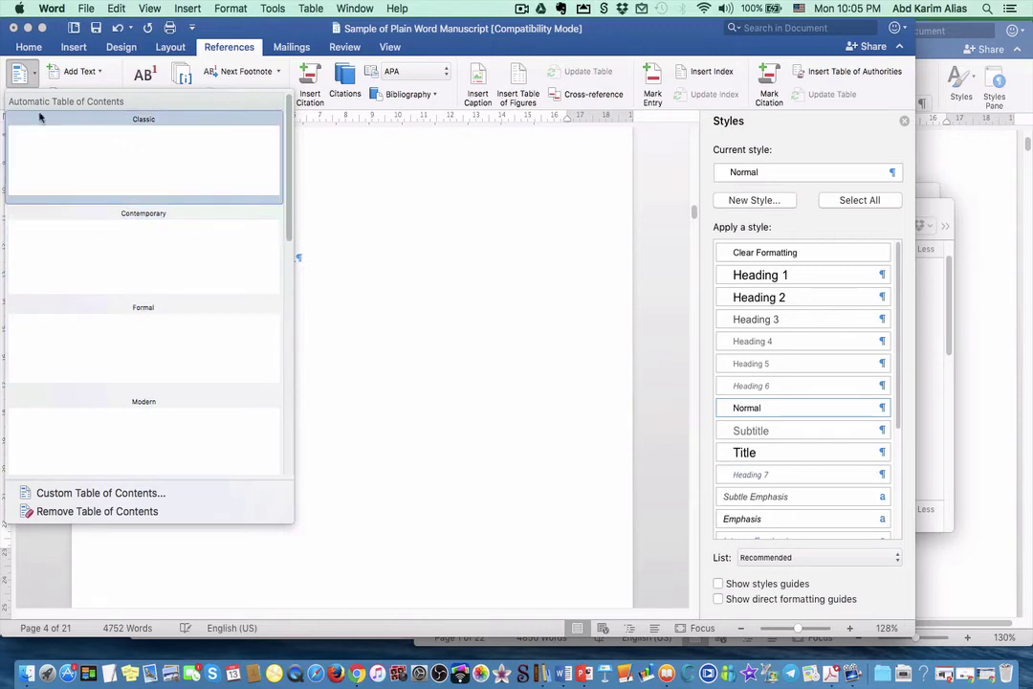
{"action": "left_click_drag", "start_coordinate": [293, 230], "coordinate": [190, 162]}
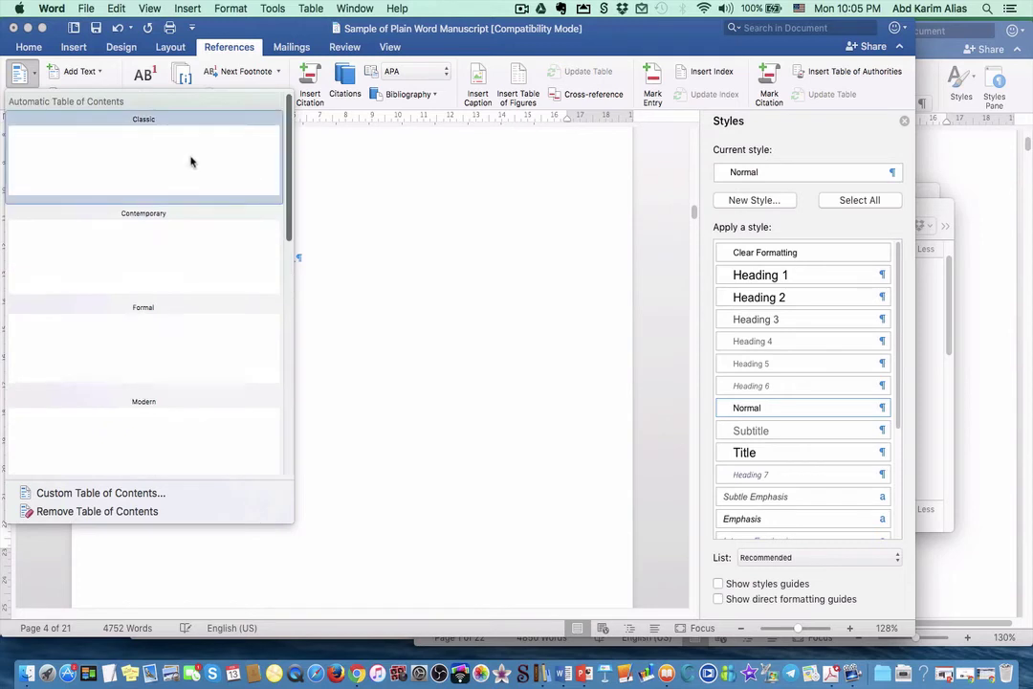
{"action": "left_click", "coordinate": [34, 75]}
{"action": "left_click", "coordinate": [34, 76]}
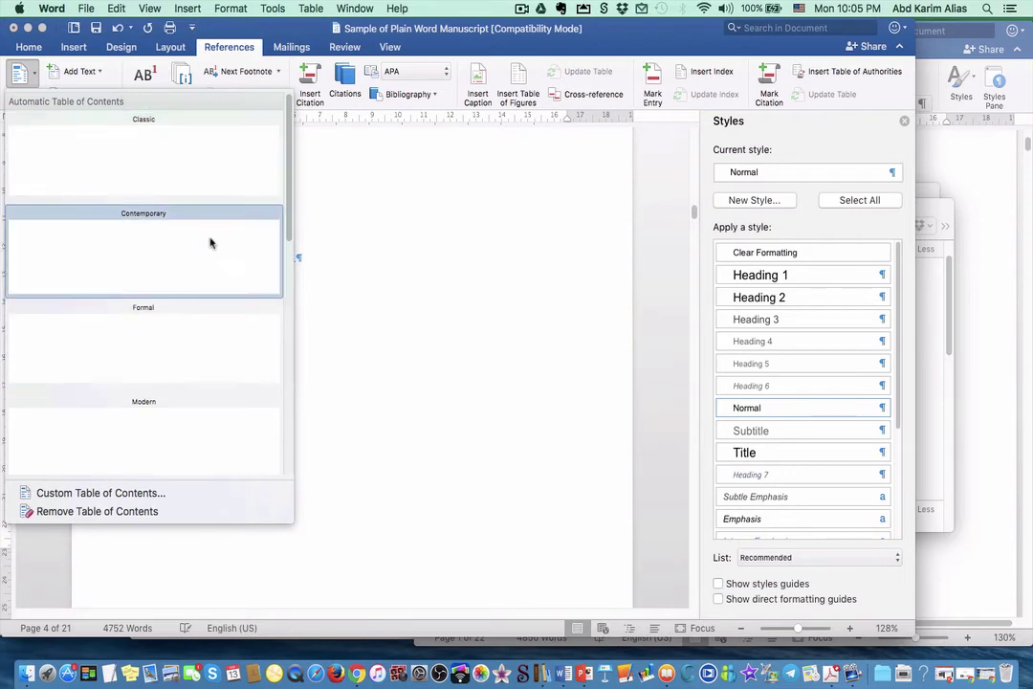
{"action": "left_click_drag", "start_coordinate": [286, 227], "coordinate": [283, 166]}
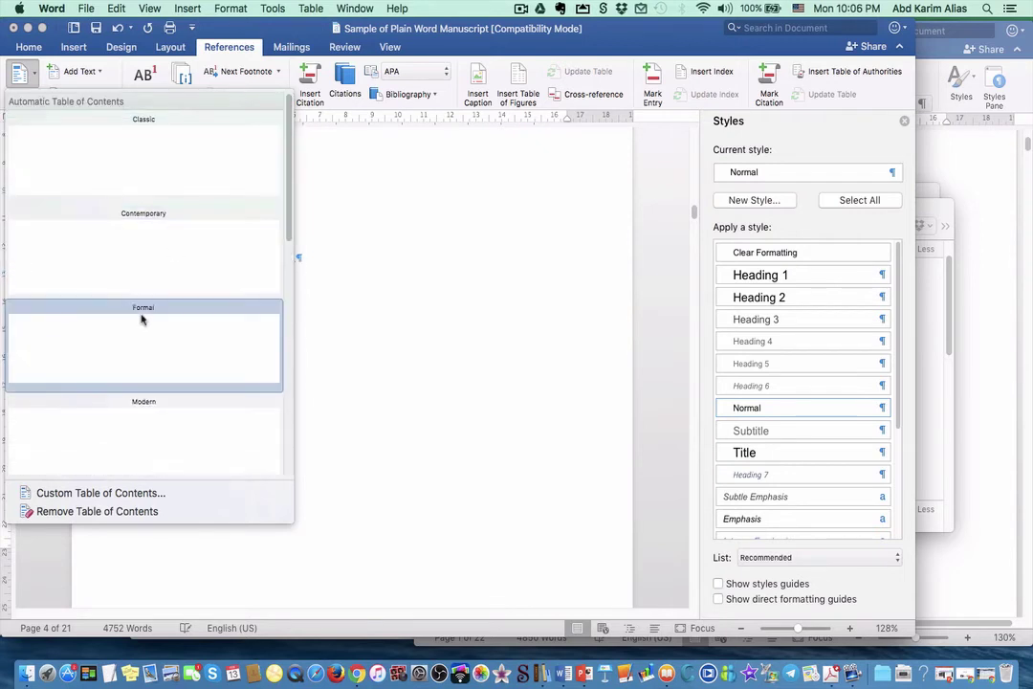
{"action": "left_click", "coordinate": [59, 495]}
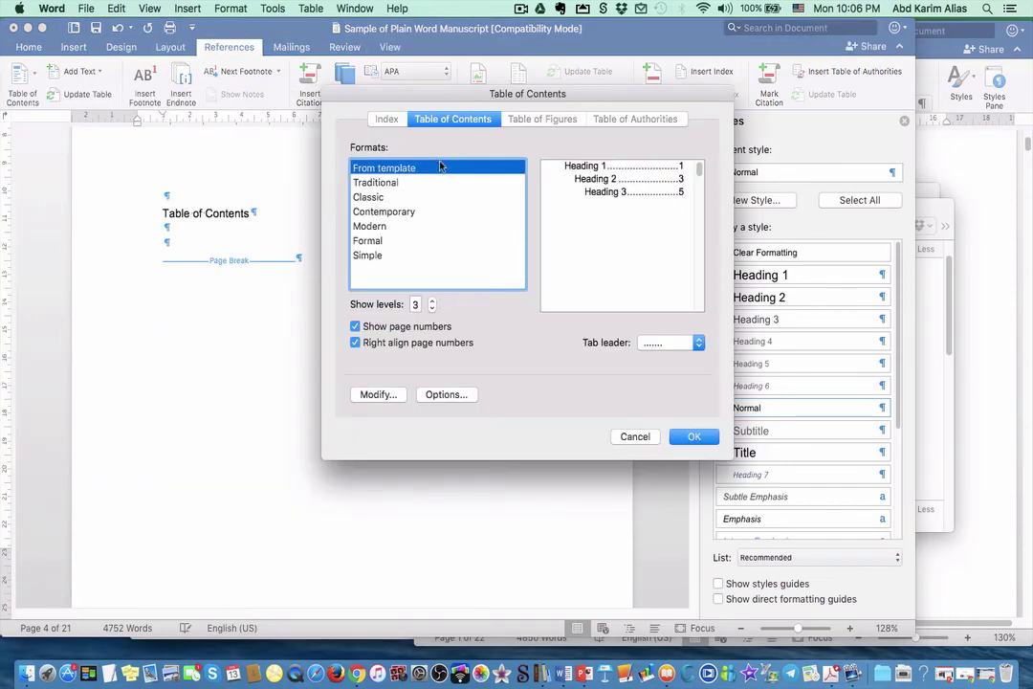
Step: Preview the Traditional, Classic, Contemporary, Modern, Formal and Simple contents formats
{"action": "left_click", "coordinate": [380, 182]}
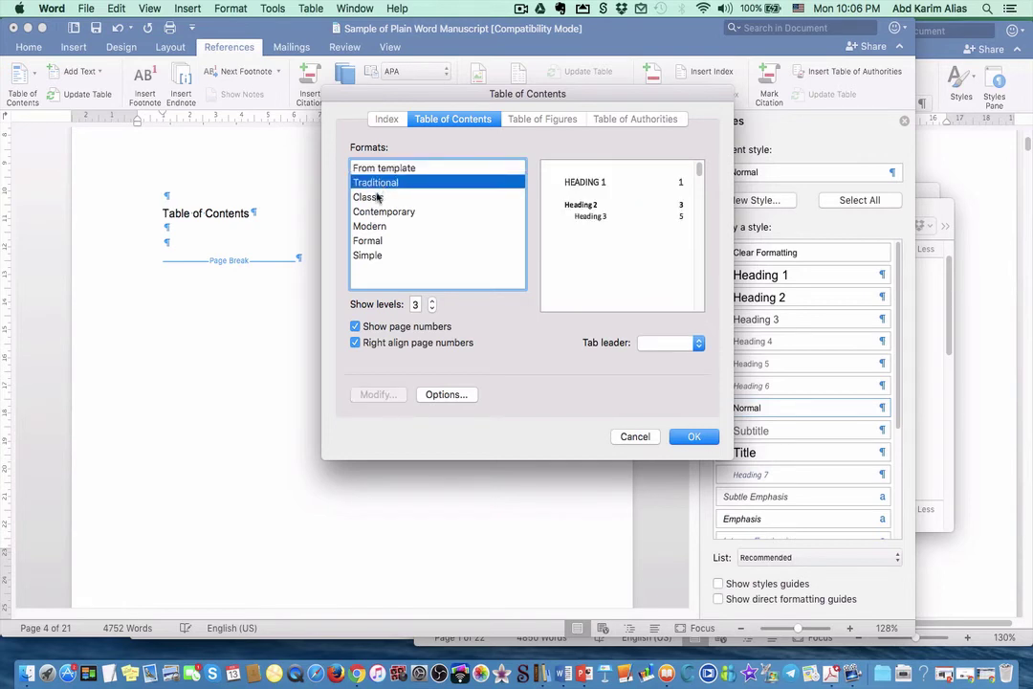
{"action": "left_click", "coordinate": [377, 197]}
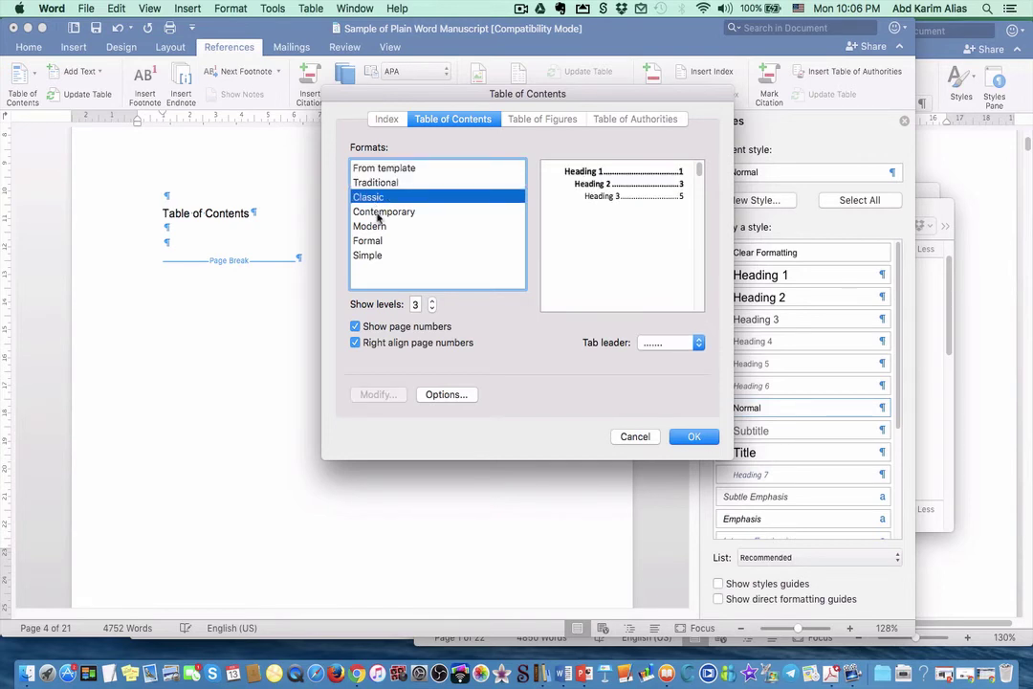
{"action": "left_click", "coordinate": [379, 213]}
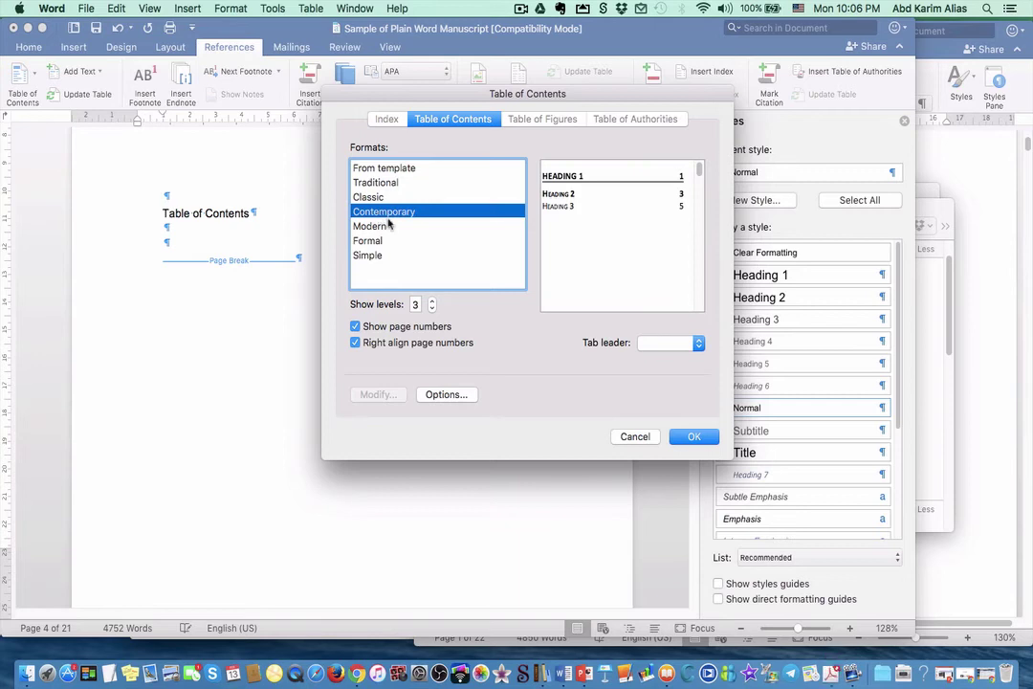
{"action": "left_click", "coordinate": [387, 227]}
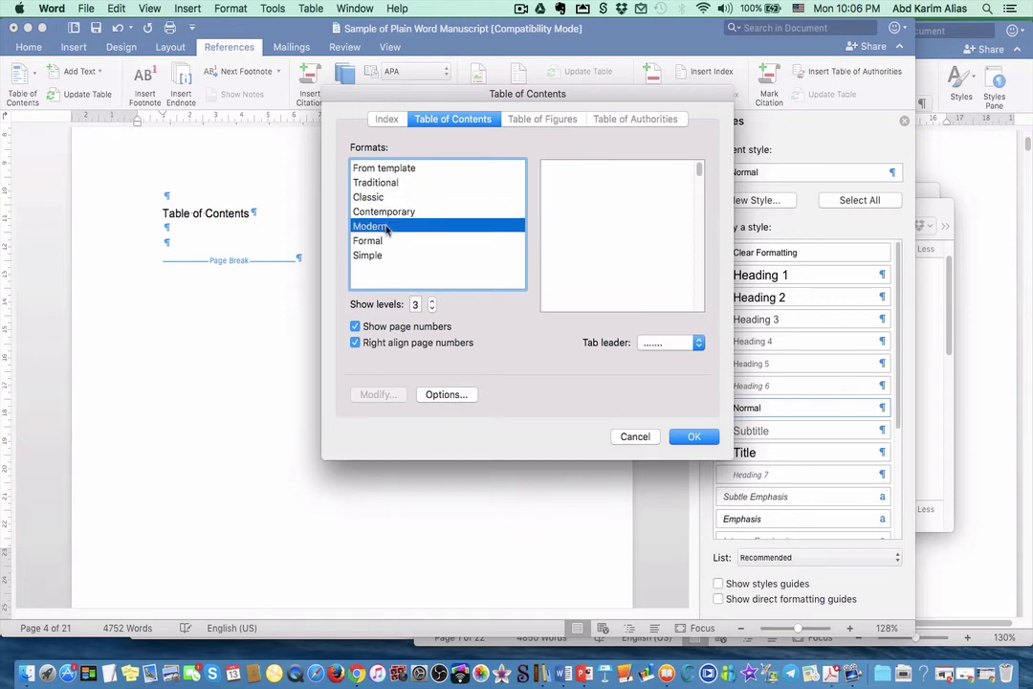
{"action": "left_click", "coordinate": [385, 241]}
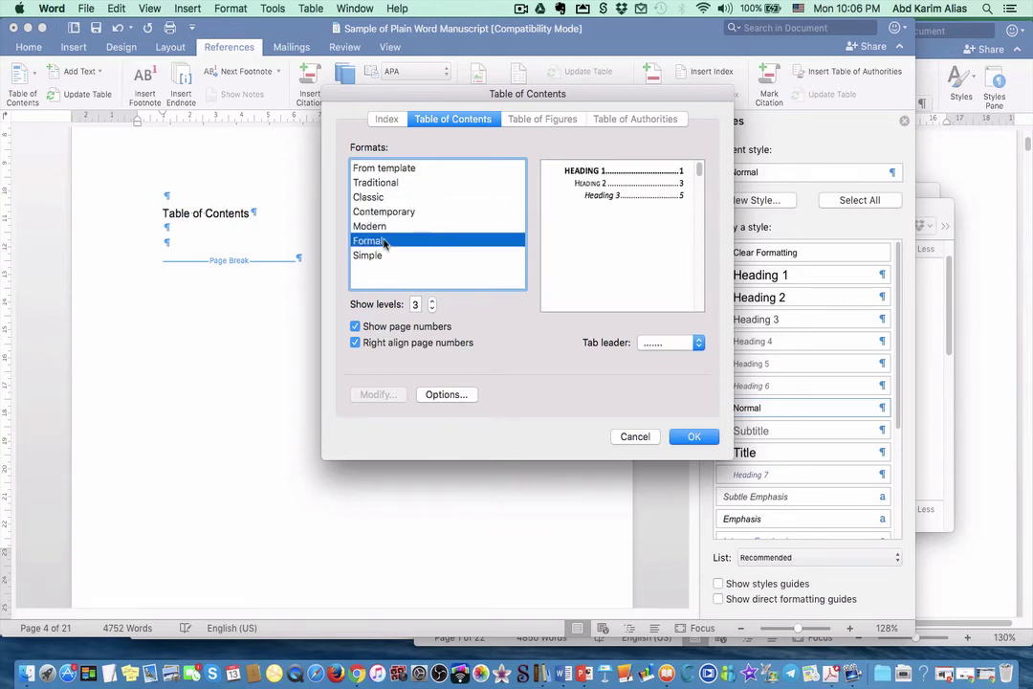
{"action": "left_click", "coordinate": [381, 255]}
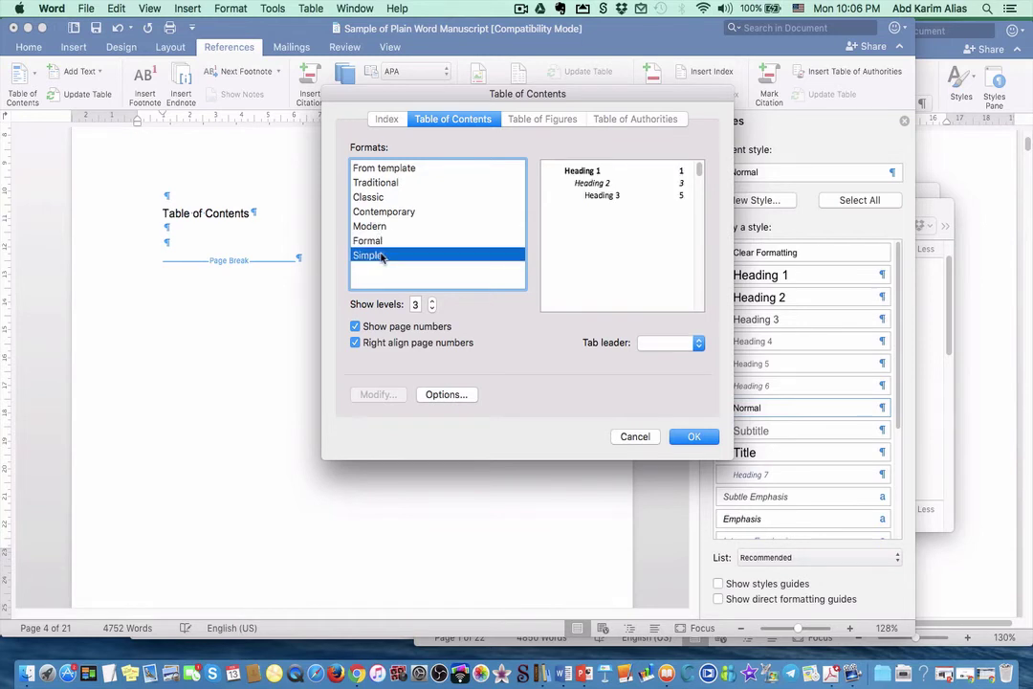
{"action": "left_click", "coordinate": [385, 186]}
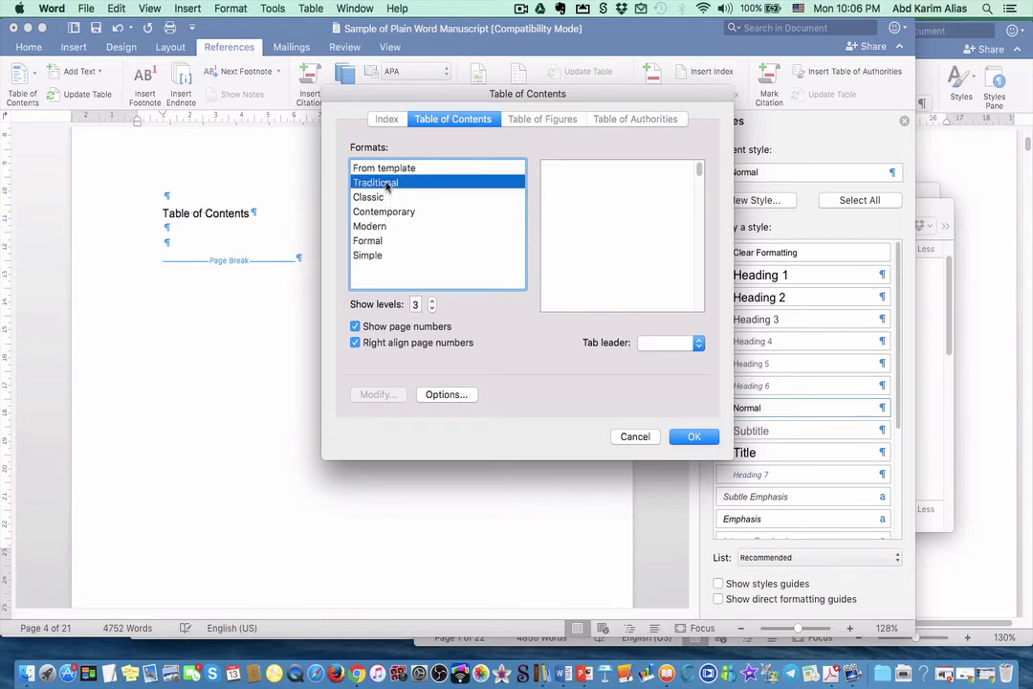
{"action": "left_click", "coordinate": [382, 197]}
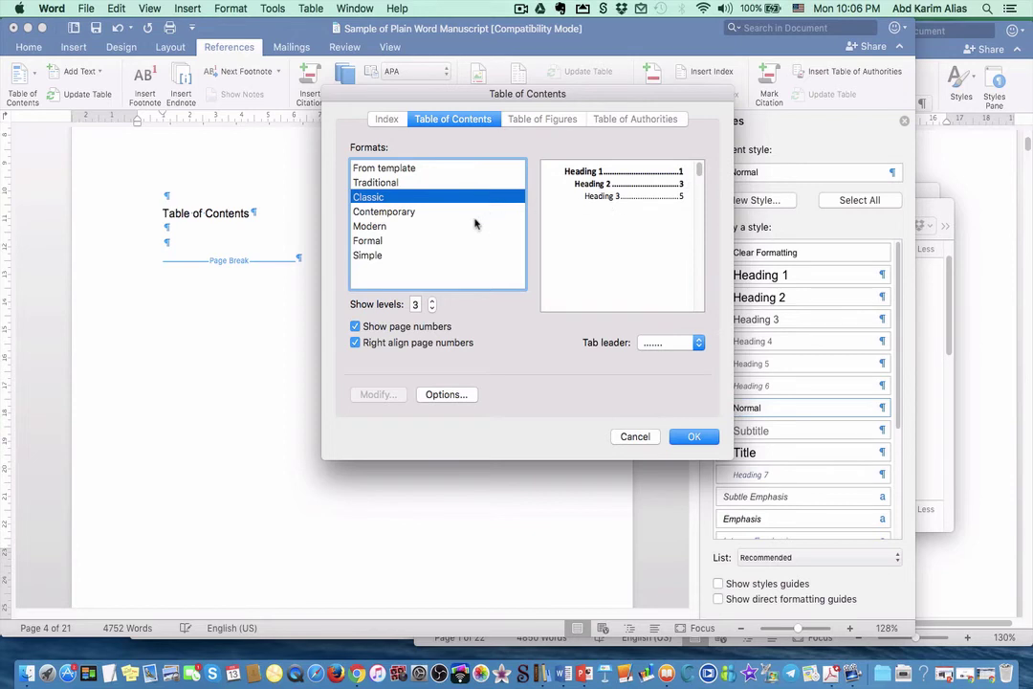
{"action": "left_click", "coordinate": [397, 212]}
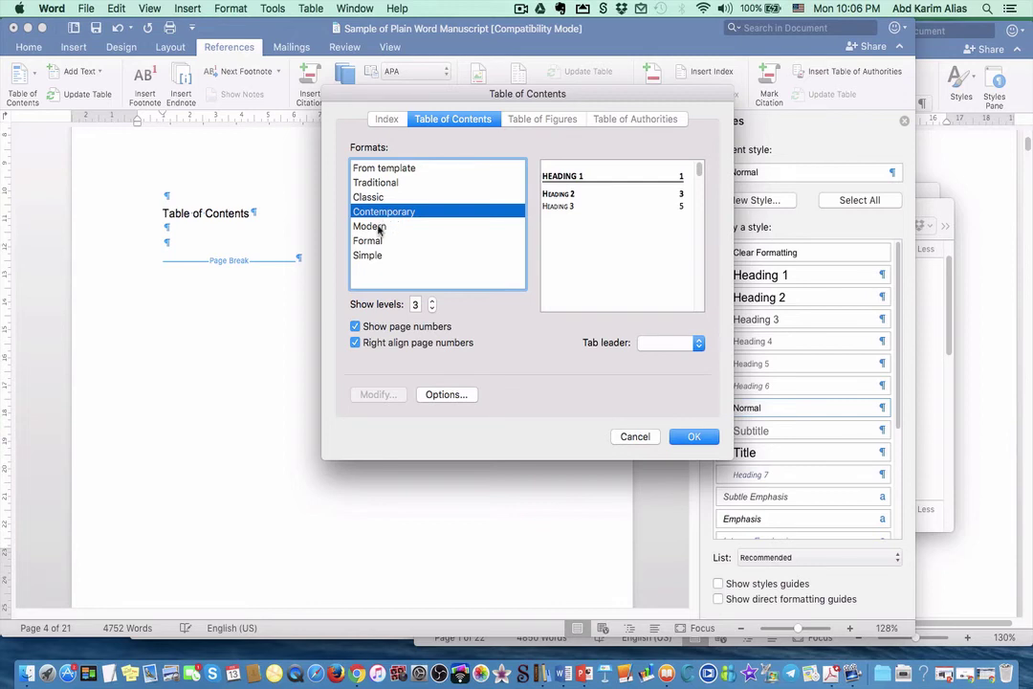
{"action": "left_click", "coordinate": [379, 227]}
Step: Choose the Classic format showing 2 levels with the dotted tab leader
{"action": "left_click", "coordinate": [380, 197]}
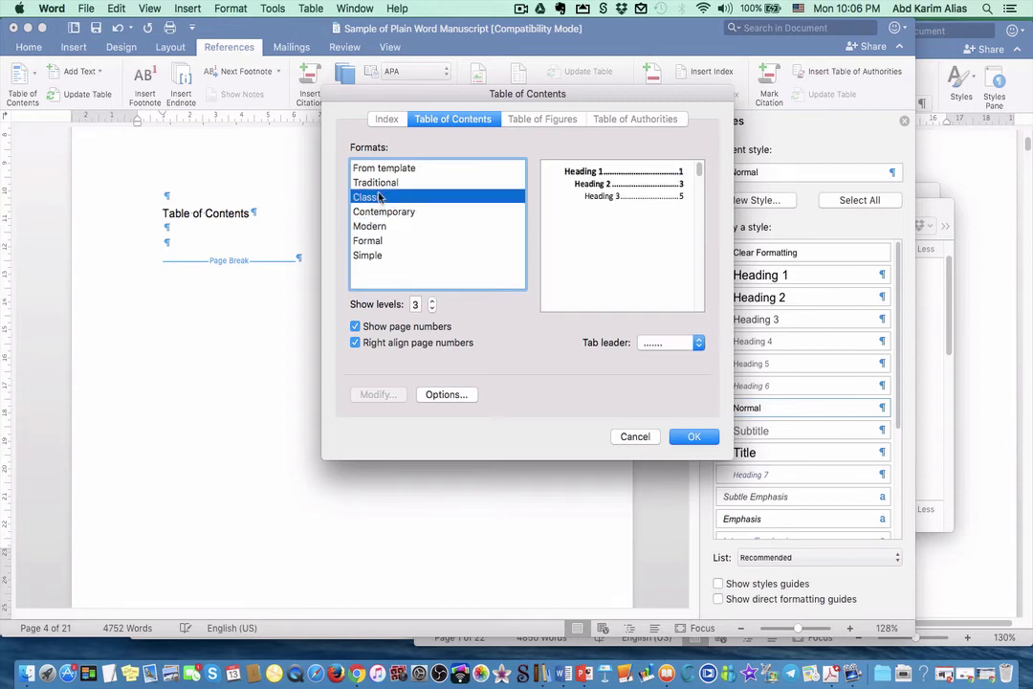
{"action": "left_click", "coordinate": [431, 308]}
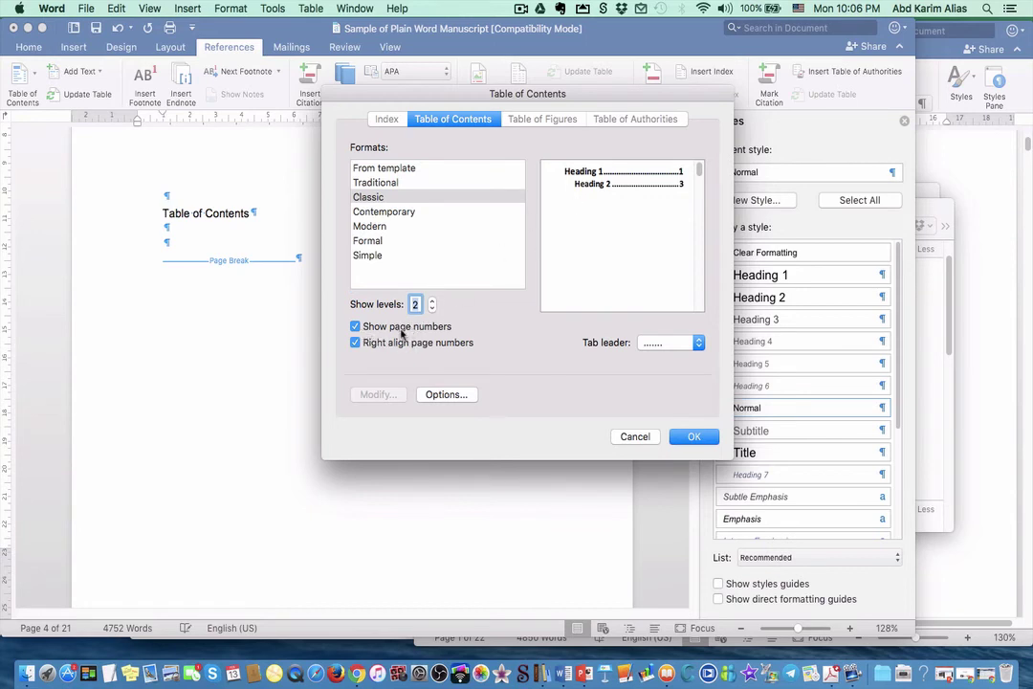
{"action": "left_click", "coordinate": [699, 343]}
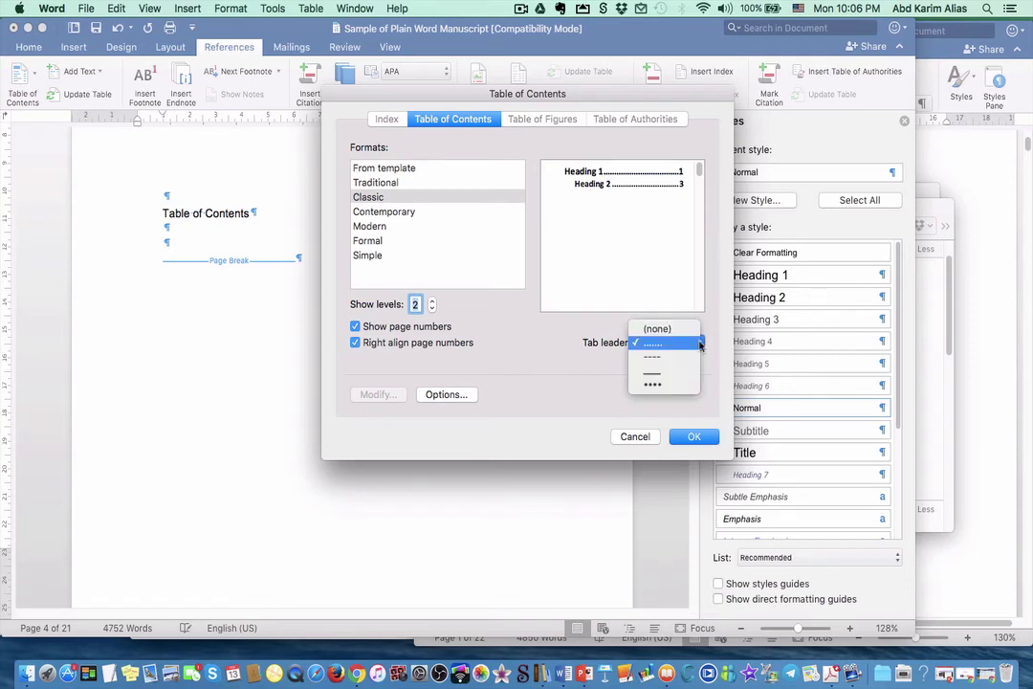
{"action": "left_click", "coordinate": [700, 343]}
Step: Insert the table of contents and select all of its entries
{"action": "left_click", "coordinate": [695, 436]}
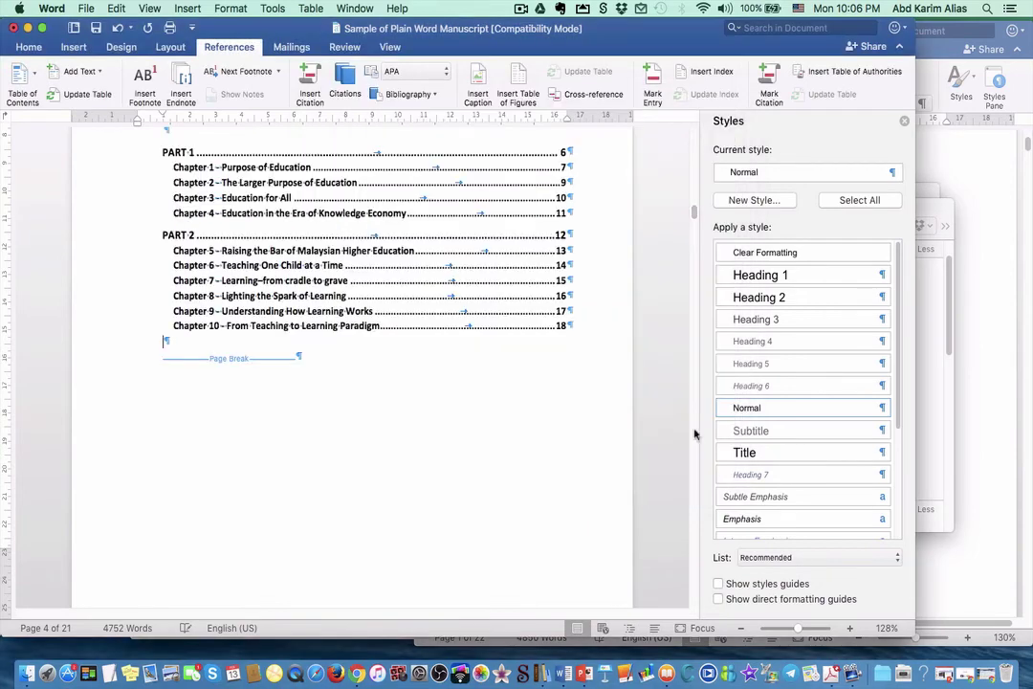
{"action": "scroll", "coordinate": [470, 435], "scroll_direction": "up", "scroll_amount": 2}
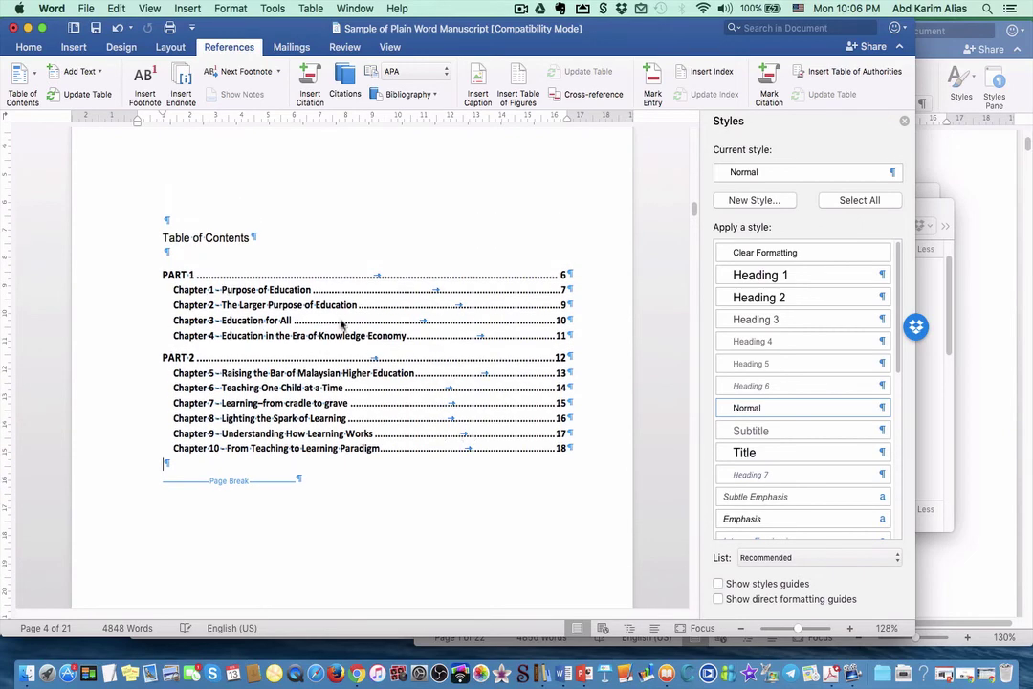
{"action": "left_click", "coordinate": [201, 275]}
{"action": "left_click_drag", "start_coordinate": [164, 275], "coordinate": [569, 457]}
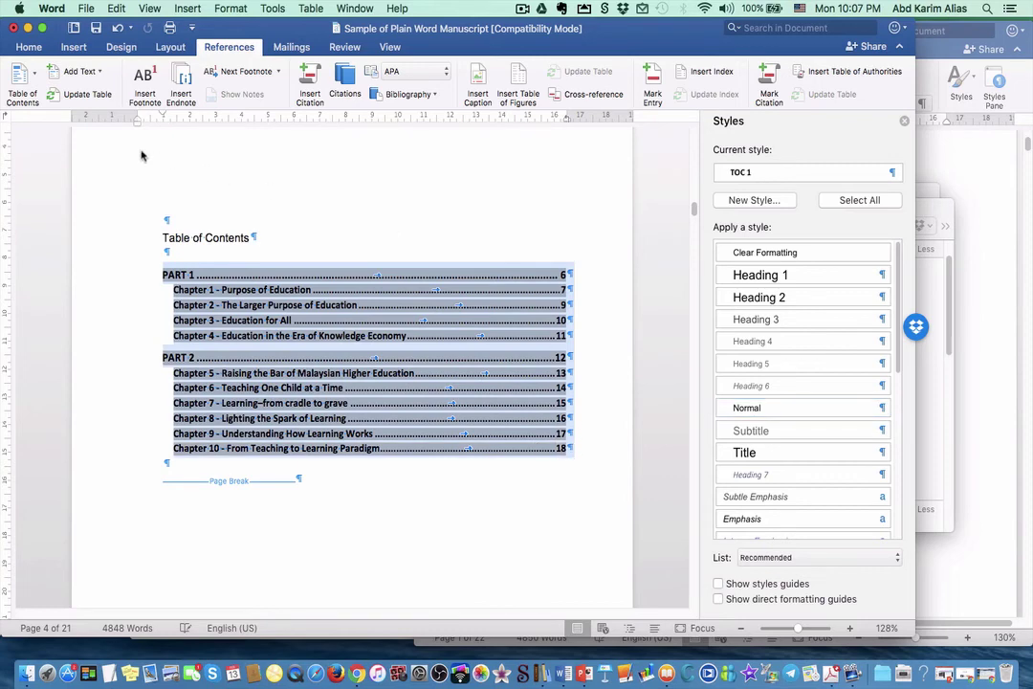
Step: Make the contents non-bold Bodoni 72 at 12 pt and hide the formatting marks
{"action": "left_click", "coordinate": [32, 47]}
{"action": "left_click", "coordinate": [86, 96]}
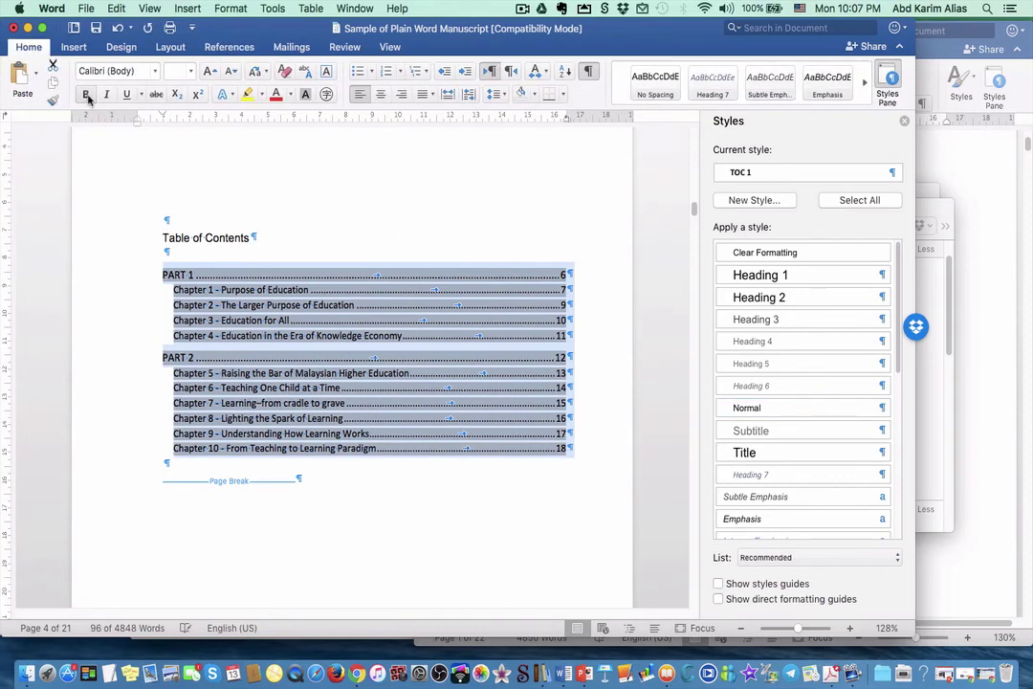
{"action": "left_click", "coordinate": [131, 71]}
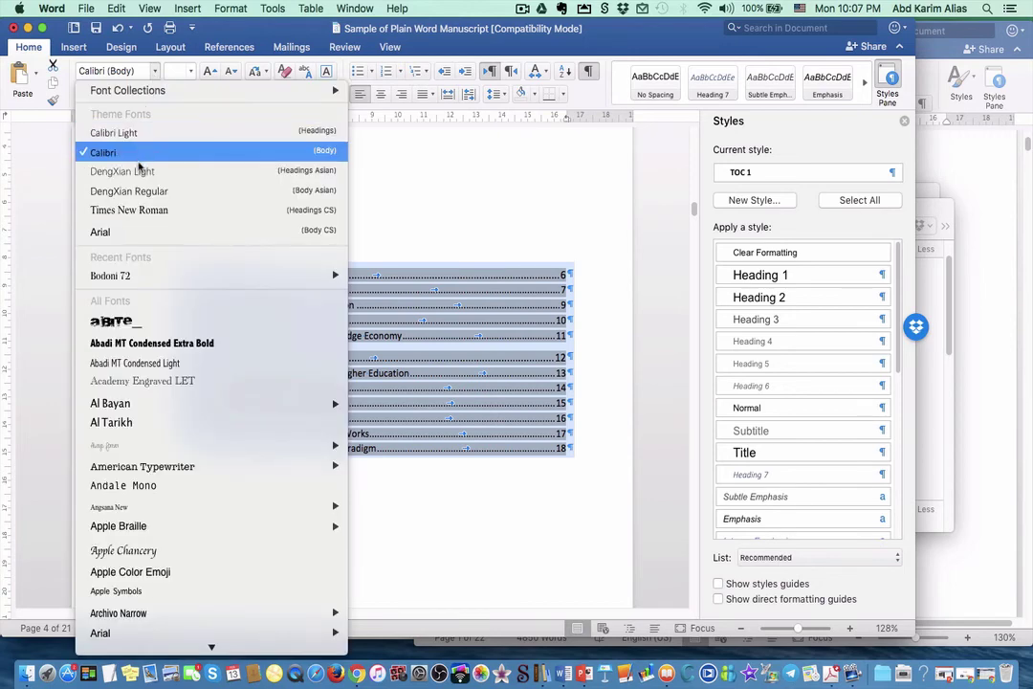
{"action": "mouse_move", "coordinate": [153, 278]}
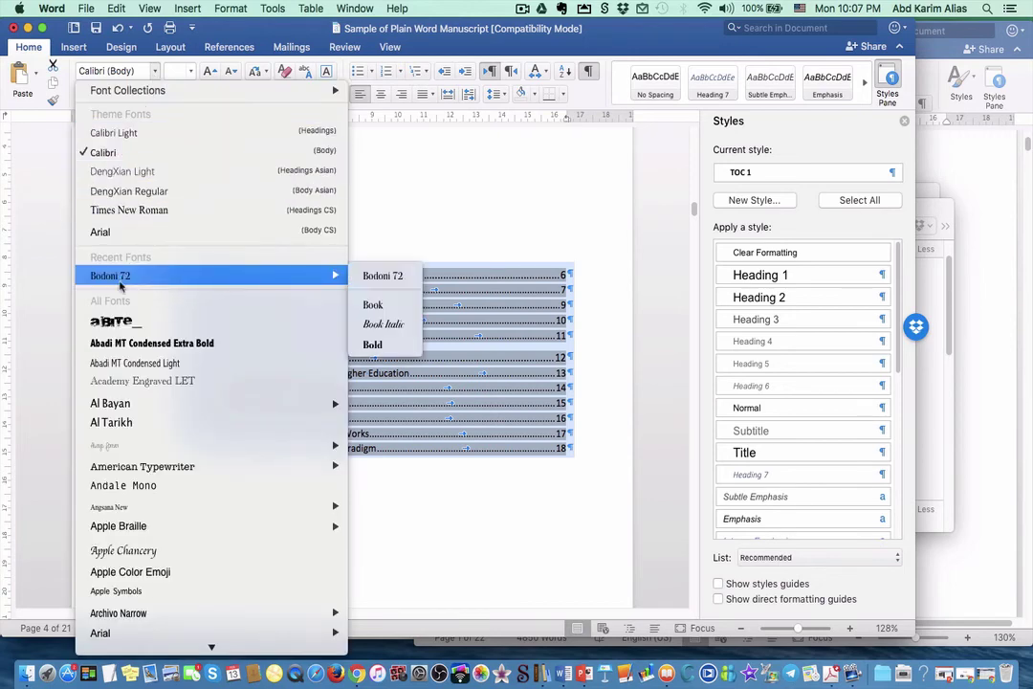
{"action": "left_click", "coordinate": [119, 279]}
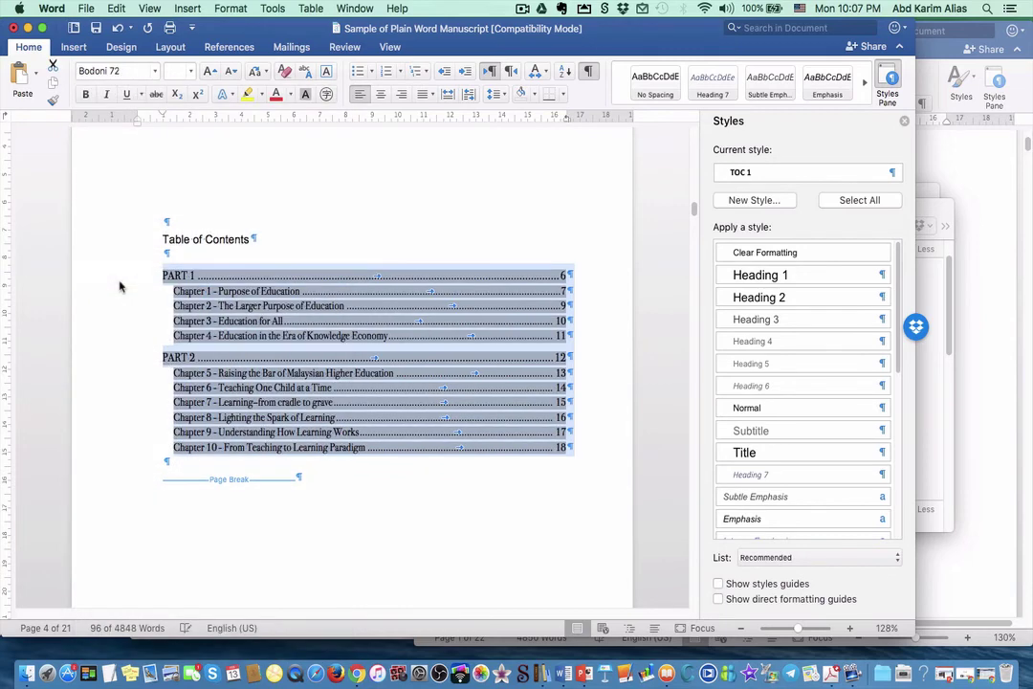
{"action": "left_click", "coordinate": [172, 71]}
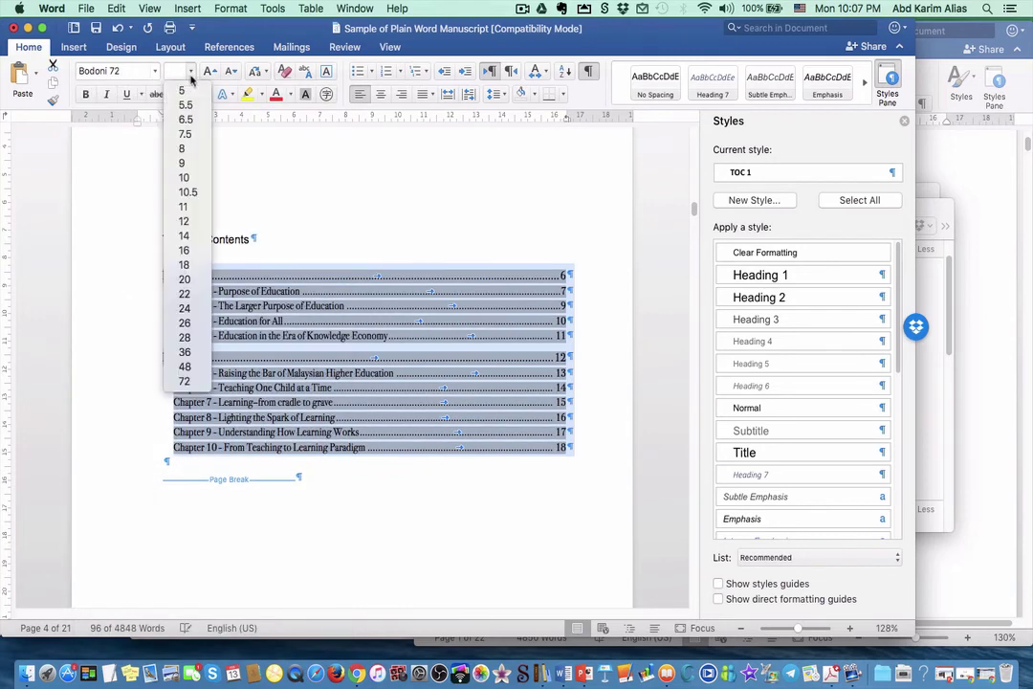
{"action": "left_click", "coordinate": [183, 222]}
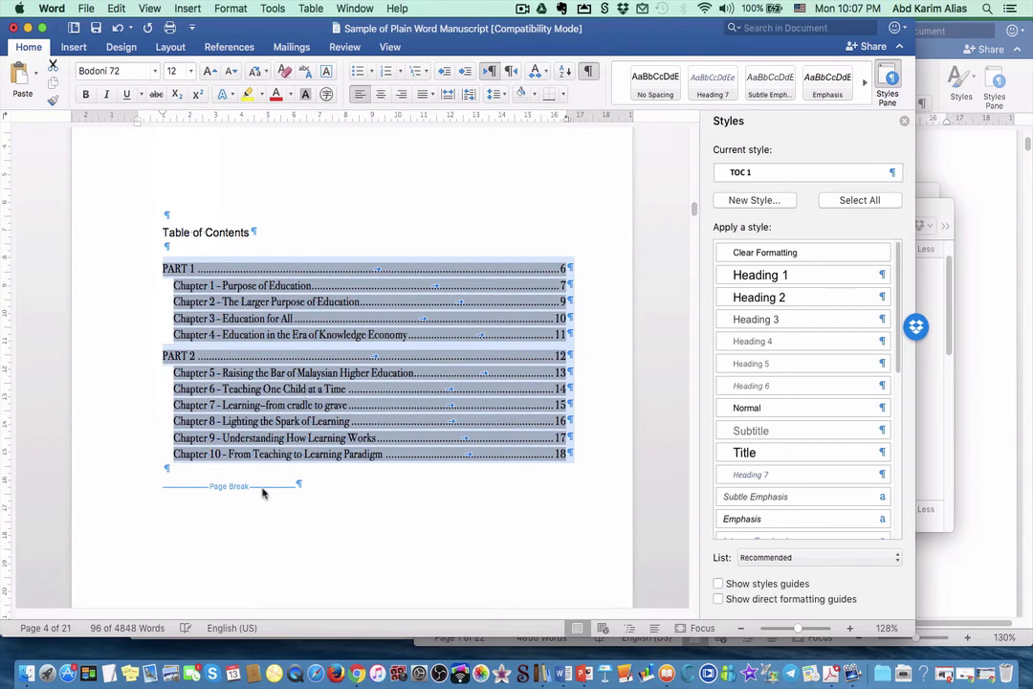
{"action": "left_click", "coordinate": [297, 516]}
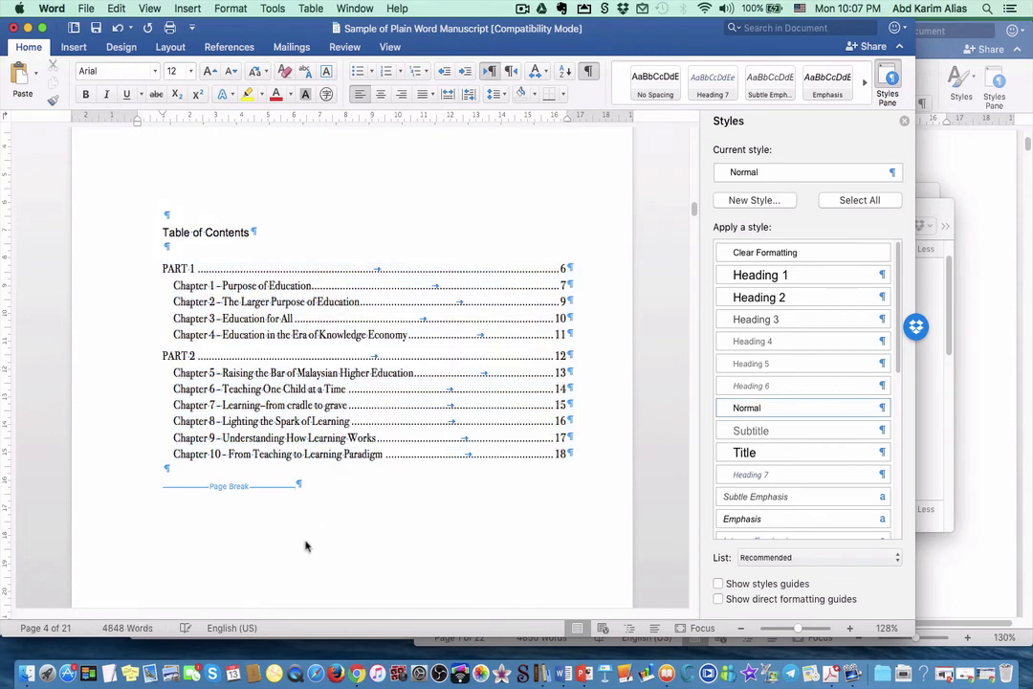
{"action": "left_click", "coordinate": [590, 73]}
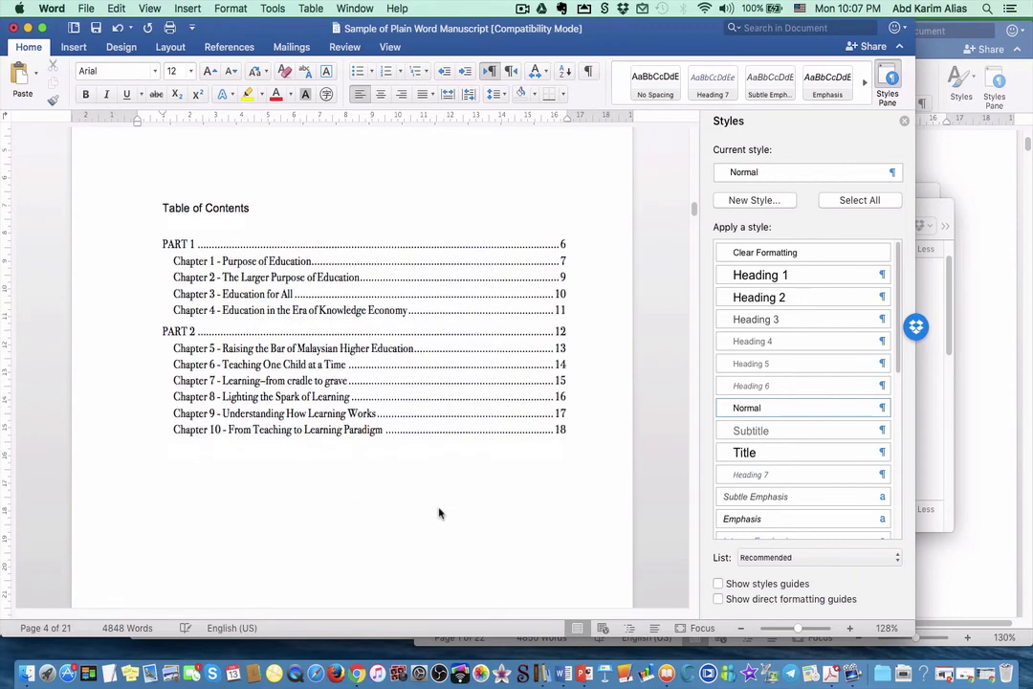
Step: Scroll back to the title page on page 1 and open the File menu
{"action": "scroll", "coordinate": [439, 513], "scroll_direction": "up", "scroll_amount": 10}
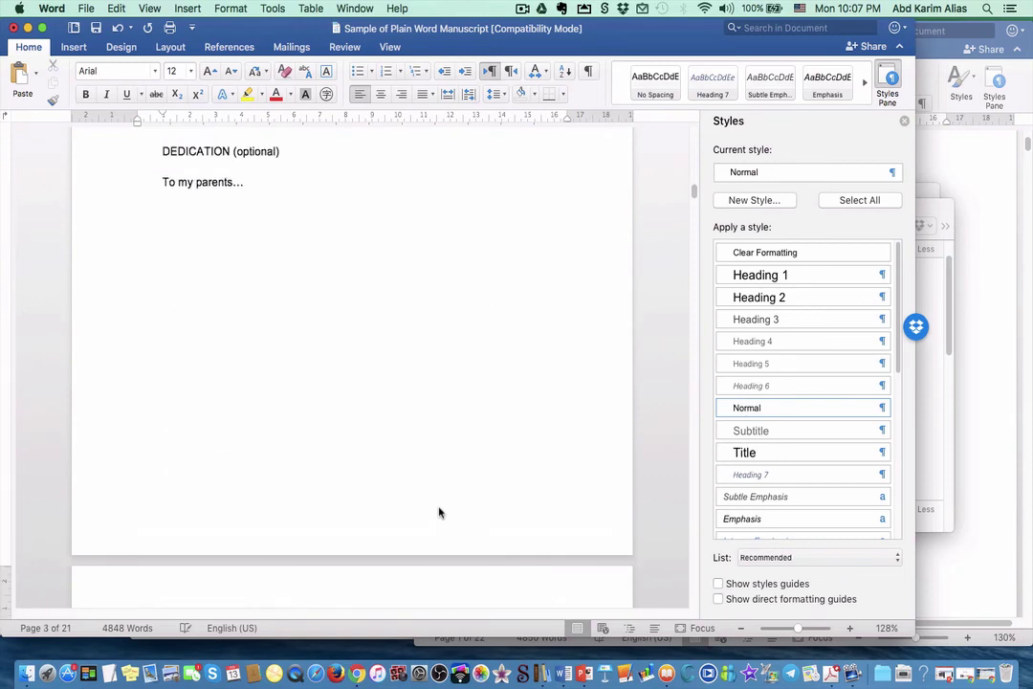
{"action": "scroll", "coordinate": [439, 512], "scroll_direction": "up", "scroll_amount": 10}
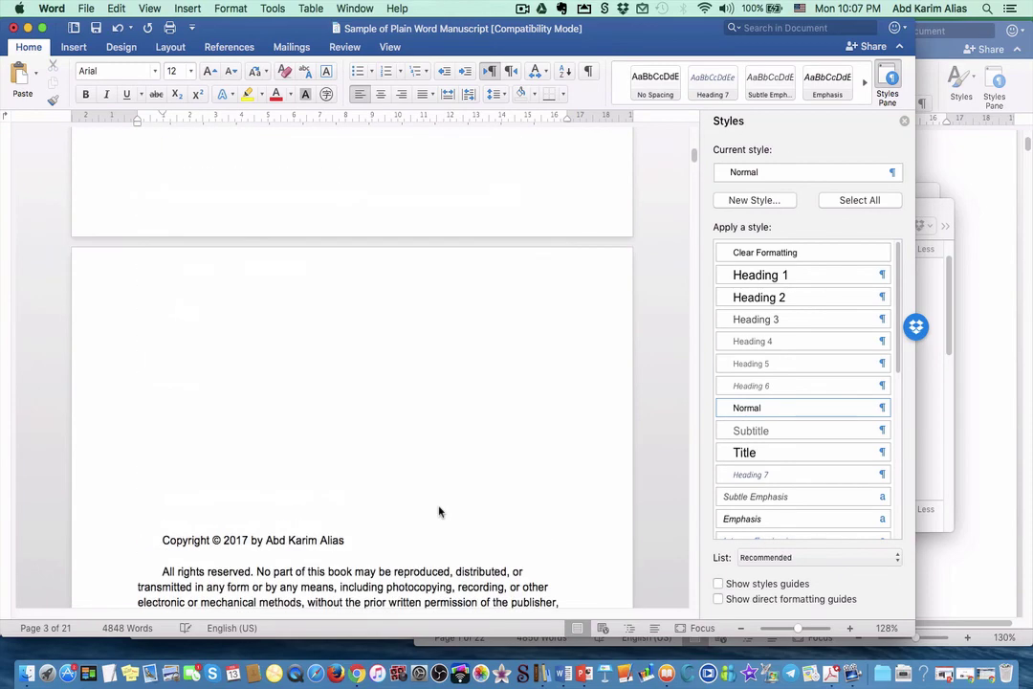
{"action": "scroll", "coordinate": [439, 512], "scroll_direction": "up", "scroll_amount": 3}
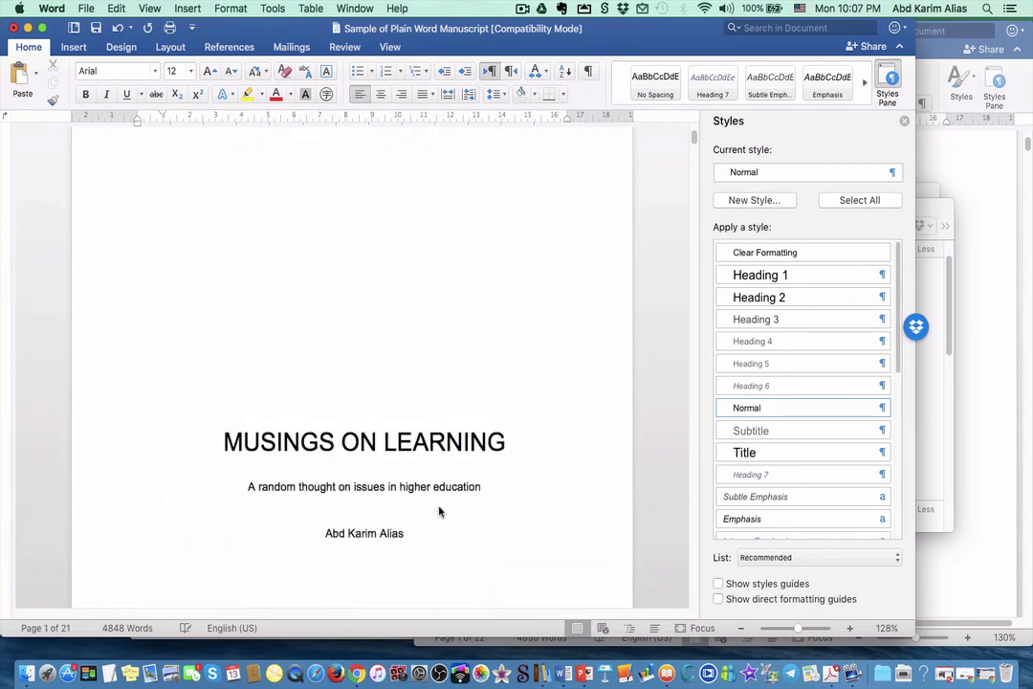
{"action": "scroll", "coordinate": [439, 512], "scroll_direction": "up", "scroll_amount": 3}
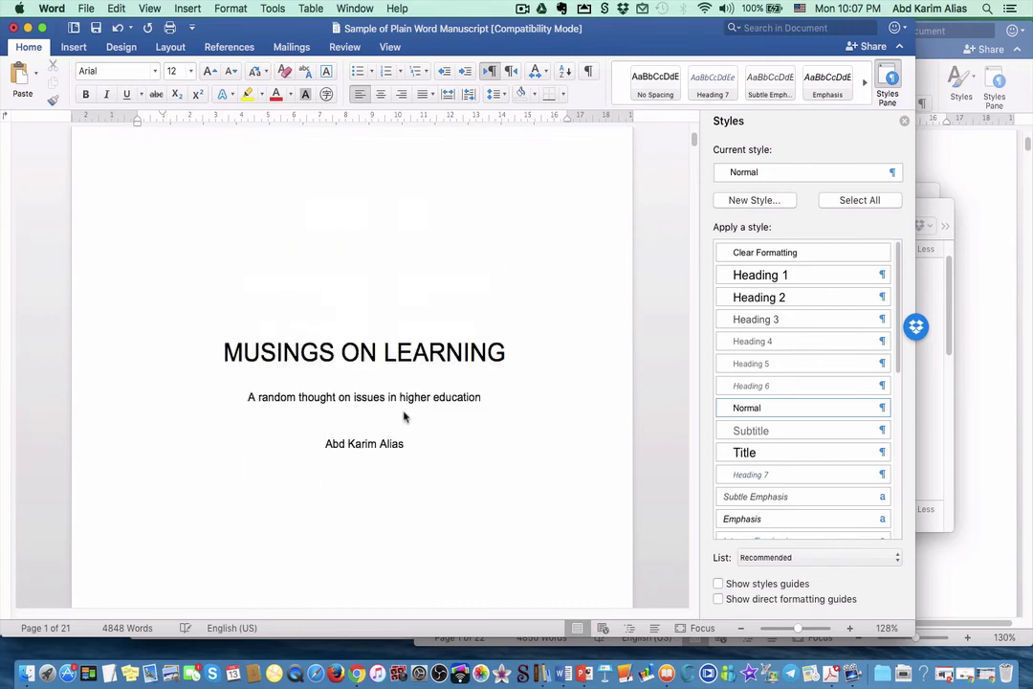
{"action": "left_click", "coordinate": [86, 8]}
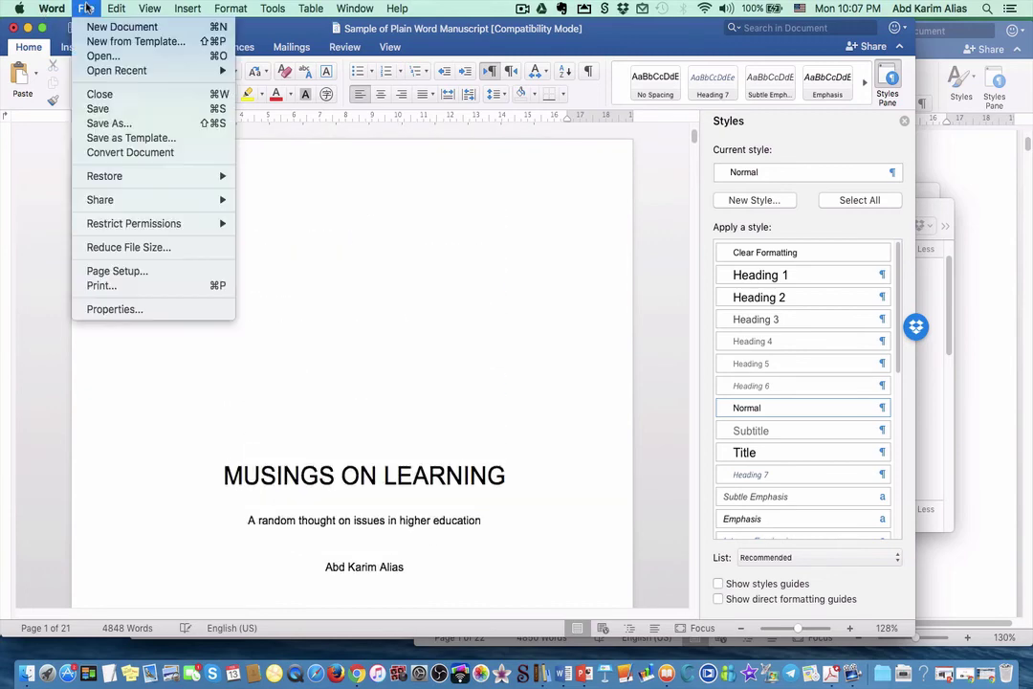
Step: Save the manuscript on the Desktop as 'Word Manuscript (formatted-1).docx'
{"action": "left_click", "coordinate": [108, 123]}
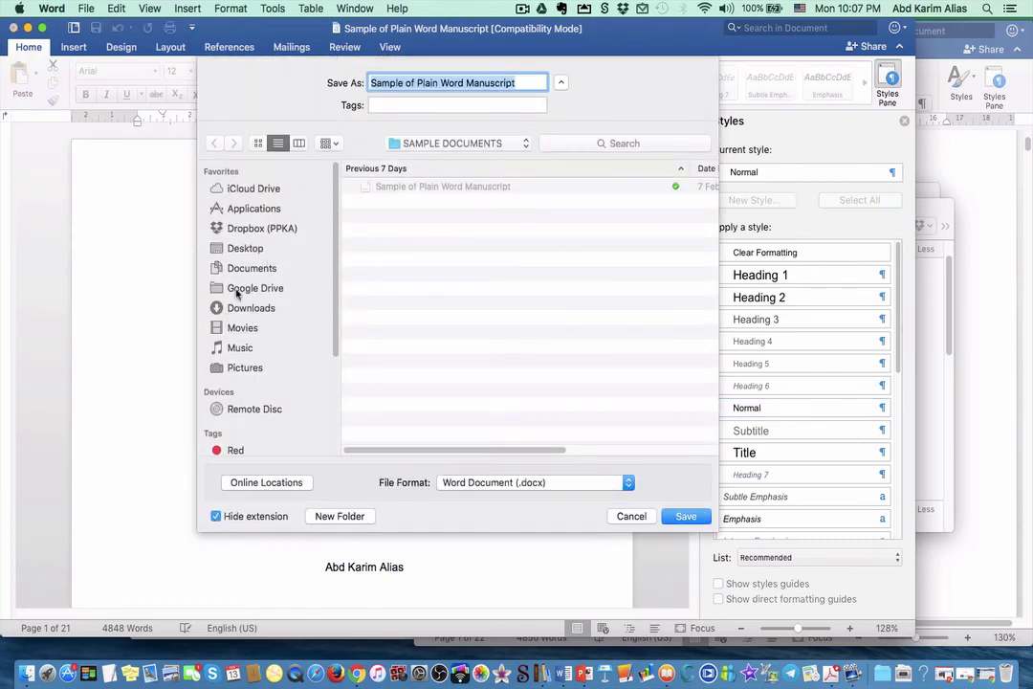
{"action": "left_click", "coordinate": [241, 248]}
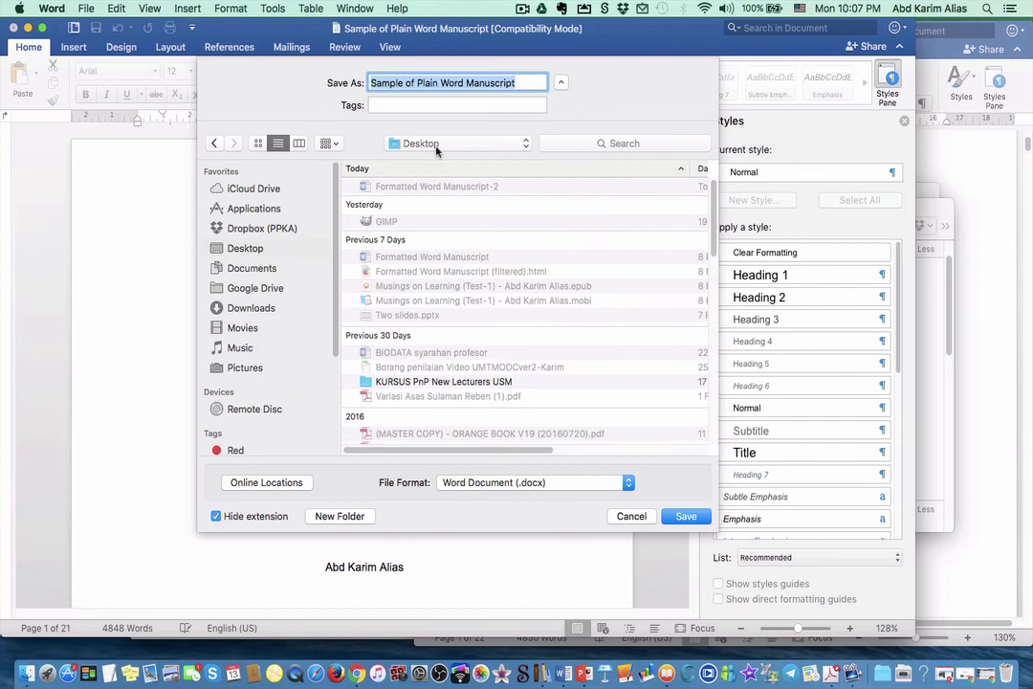
{"action": "left_click", "coordinate": [440, 83]}
{"action": "left_click", "coordinate": [372, 84]}
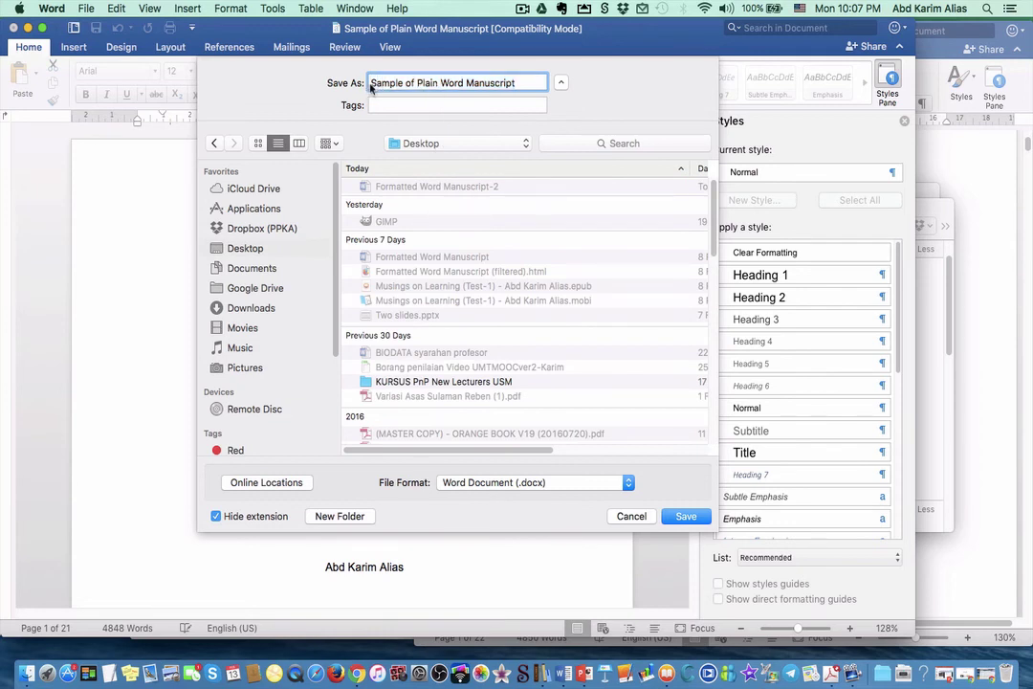
{"action": "left_click_drag", "start_coordinate": [372, 84], "coordinate": [441, 91]}
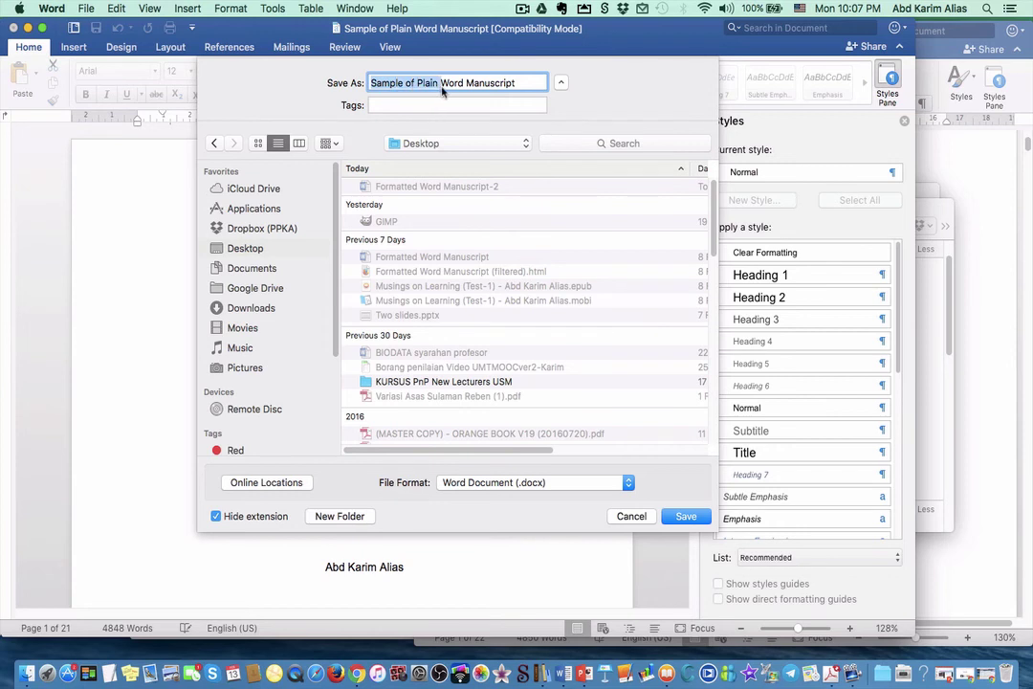
{"action": "key", "text": "BackSpace"}
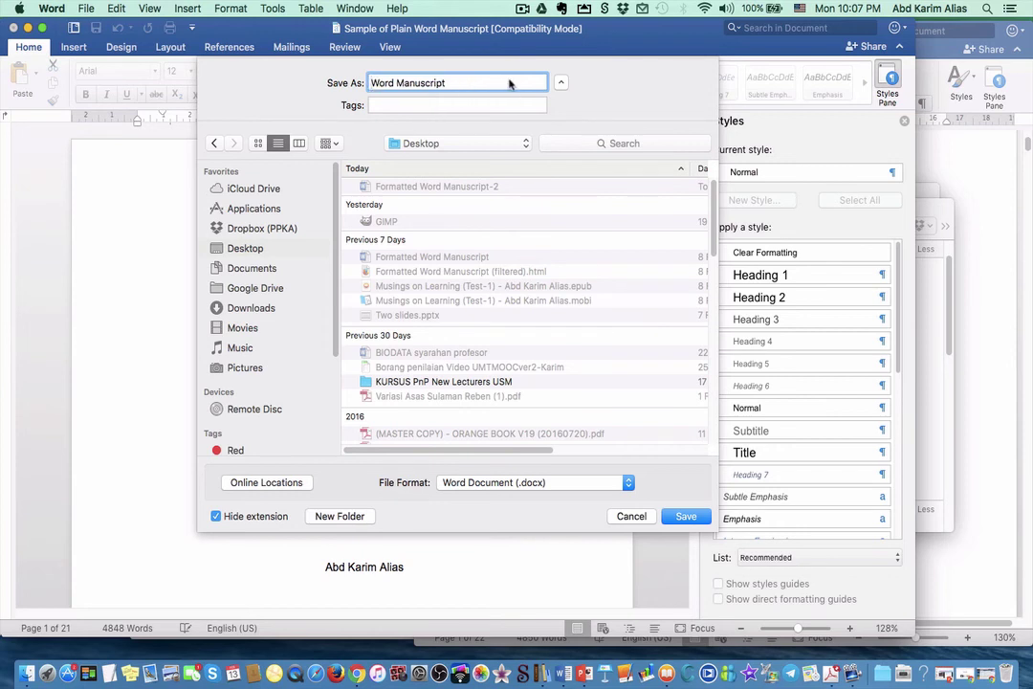
{"action": "left_click", "coordinate": [467, 89]}
{"action": "type", "text": "(formatted-"}
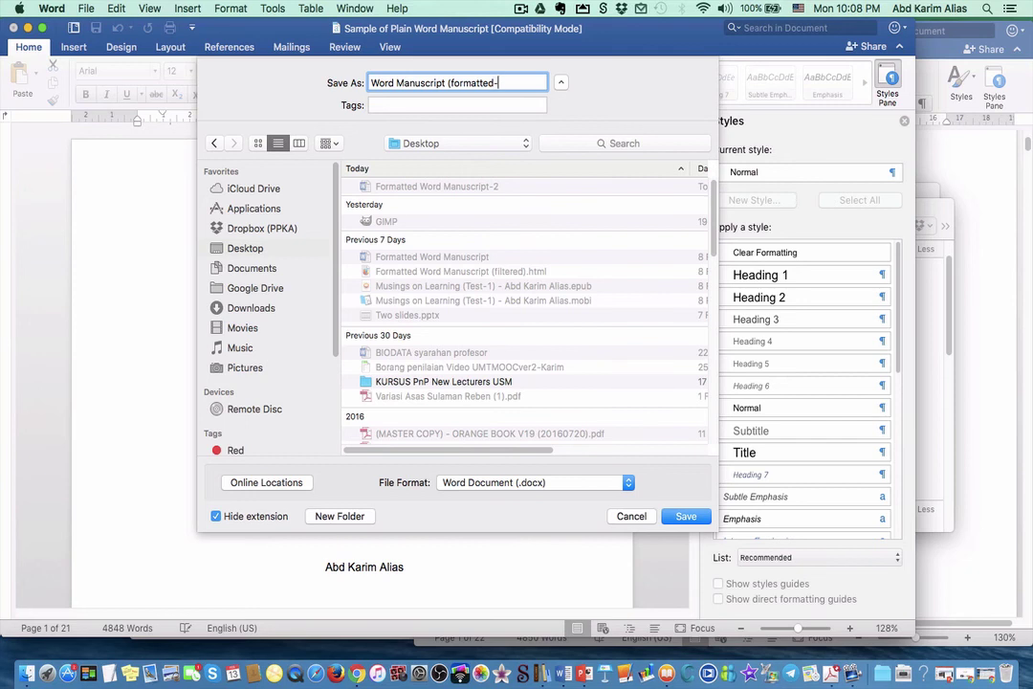
{"action": "type", "text": "1)"}
{"action": "left_click", "coordinate": [686, 520]}
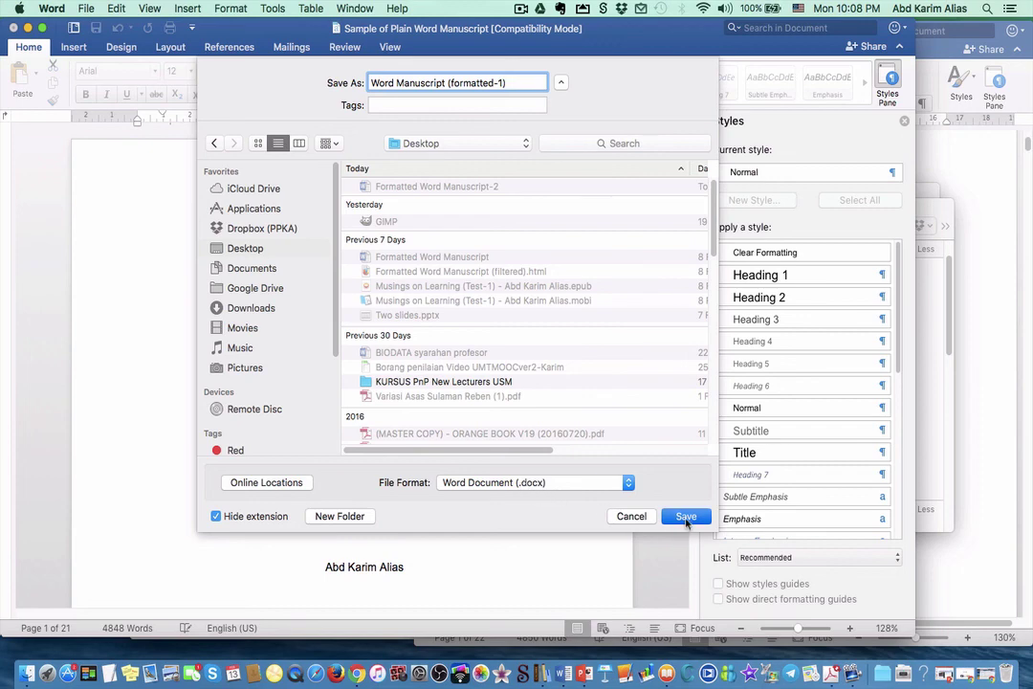